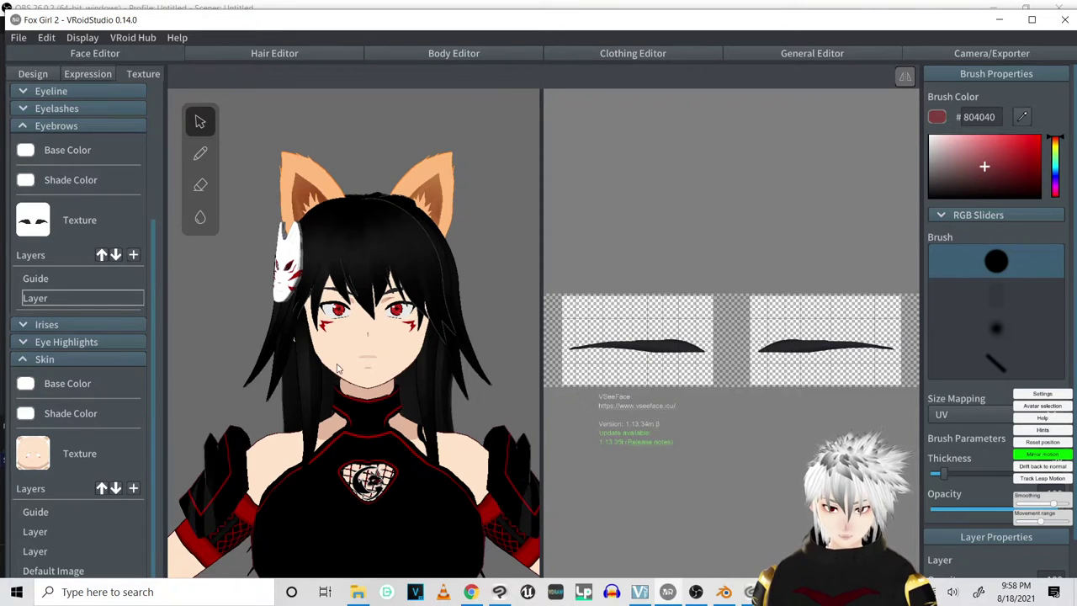
# Preview a yellow skin base colour, then restore it to white and close the picker.
pyautogui.click(26, 384)
pyautogui.moveTo(122, 322); pyautogui.dragTo(282, 250)
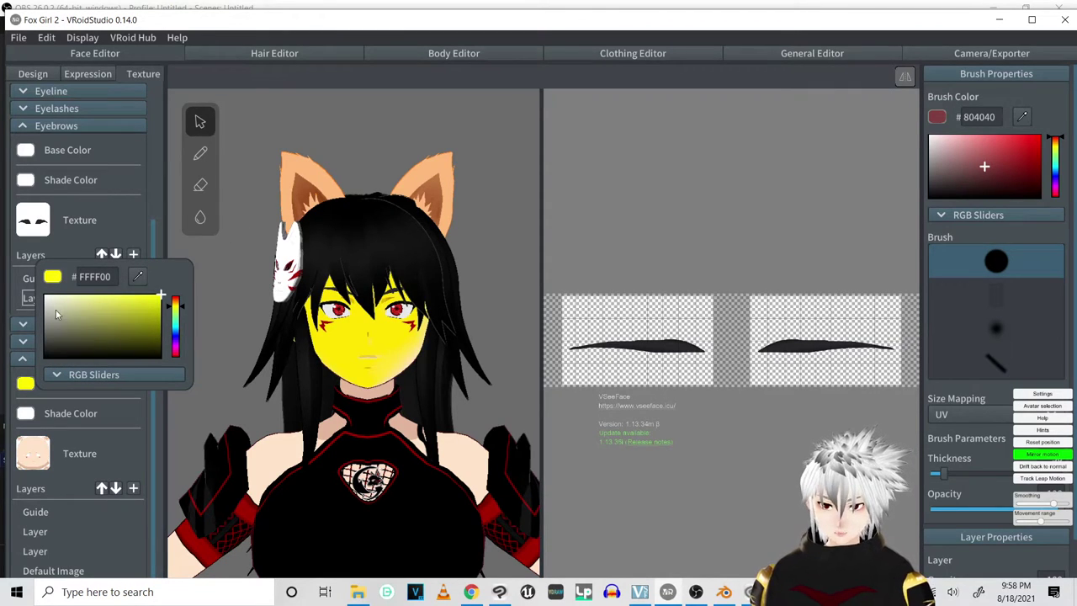
pyautogui.moveTo(77, 323); pyautogui.dragTo(2, 223)
pyautogui.click(137, 437)
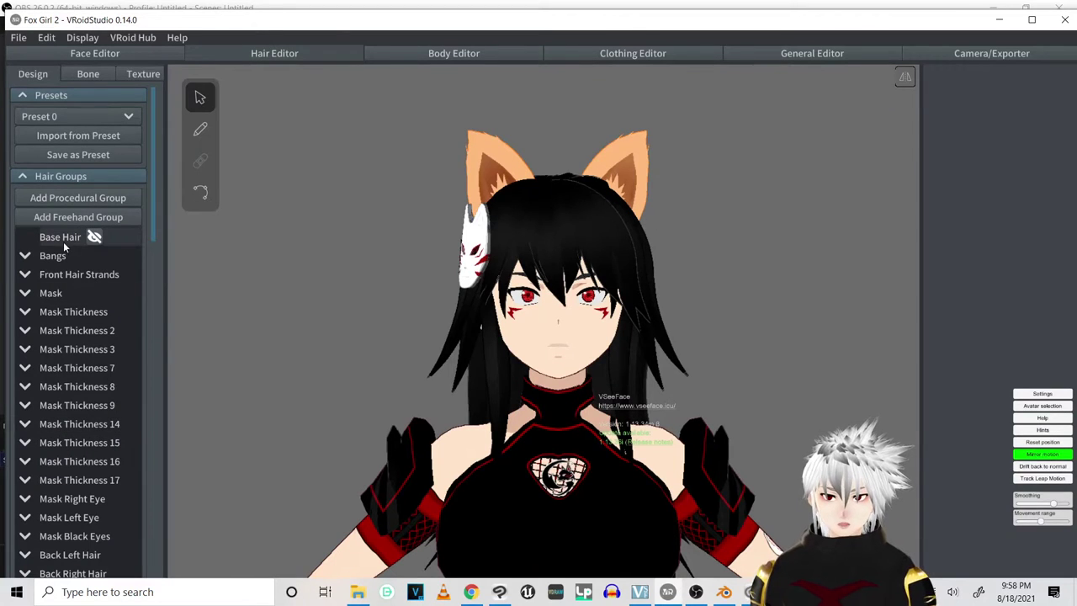
# Expand the Bangs group and inspect the Hair 1 strand's material.
pyautogui.click(26, 256)
pyautogui.click(76, 277)
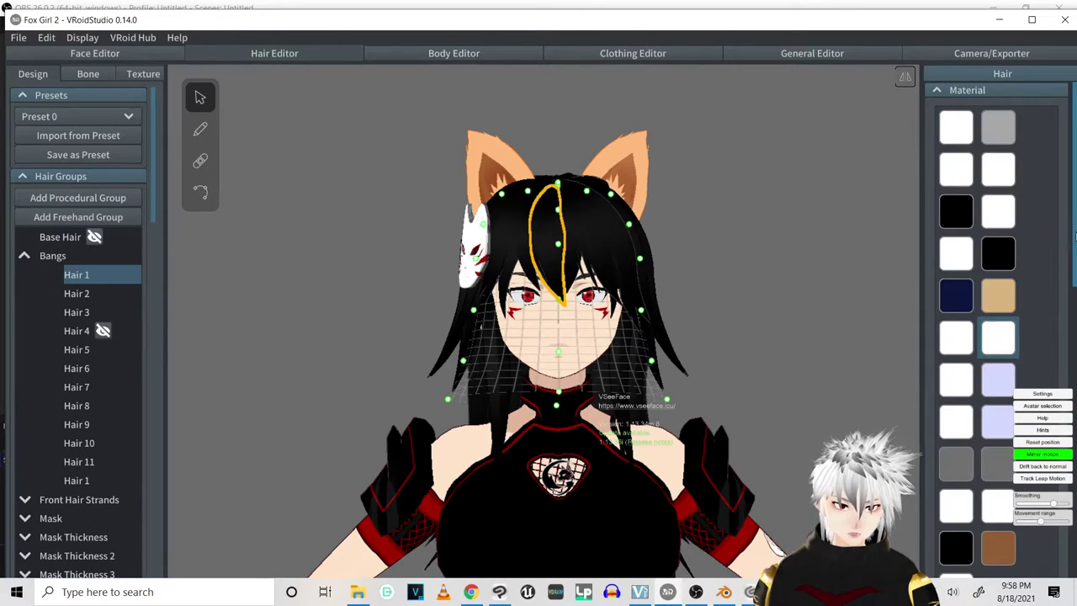
pyautogui.scroll(-5, 1074, 388)
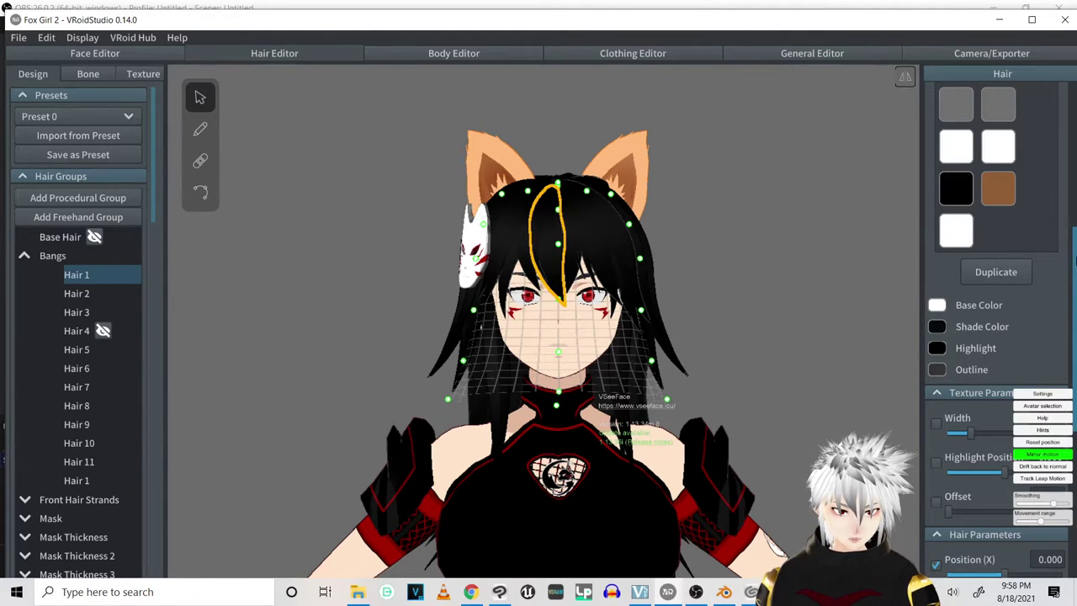
pyautogui.scroll(5, 1072, 261)
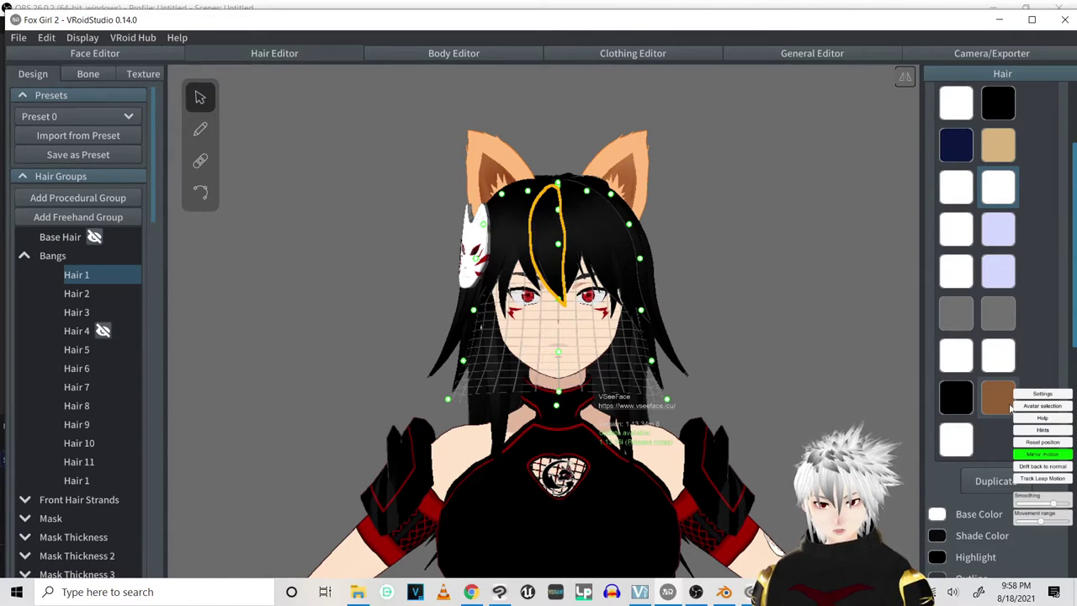
# Select the fox-ear hair on the model to inspect its material.
pyautogui.click(548, 195)
pyautogui.click(486, 174)
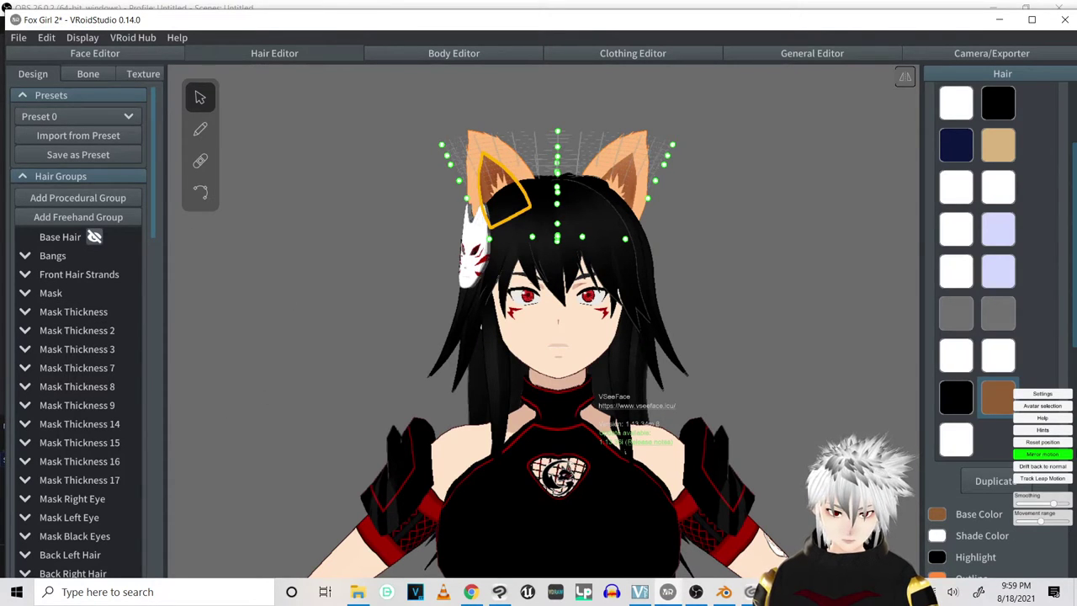
pyautogui.scroll(-3, 998, 337)
pyautogui.scroll(-1, 992, 458)
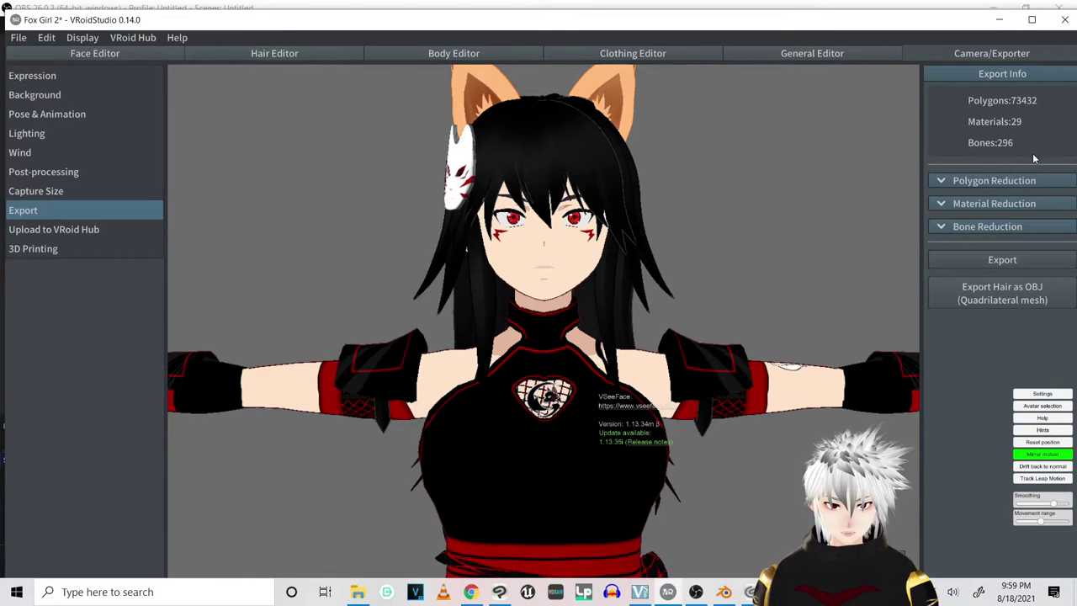
# Check Polygon and Material Reduction options, keeping materials at None and texture quality Original.
pyautogui.scroll(-5, 721, 255)
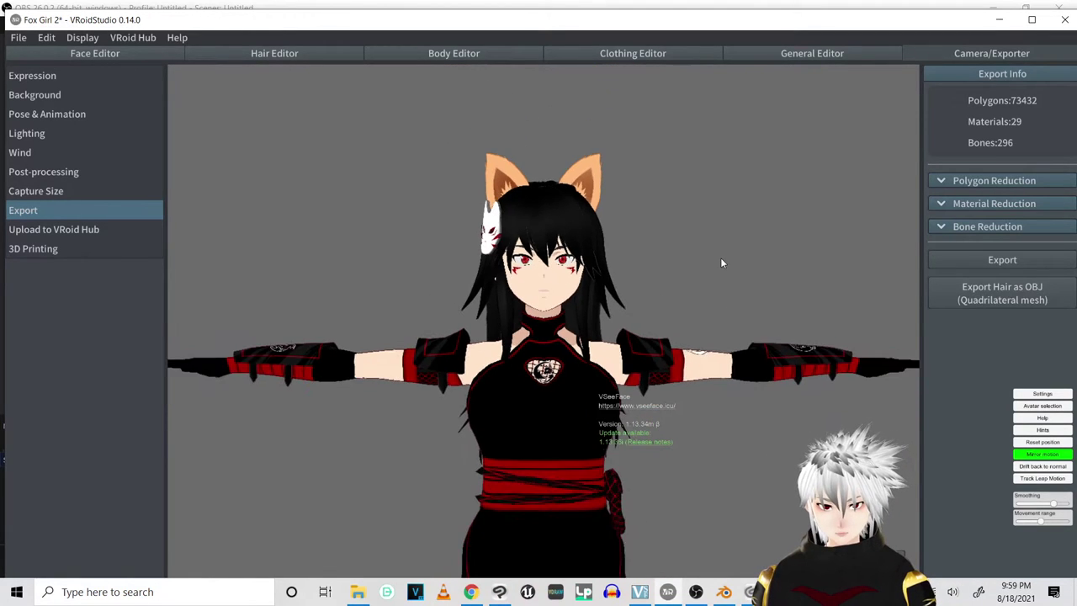
pyautogui.moveTo(681, 361); pyautogui.dragTo(715, 324, button='middle')
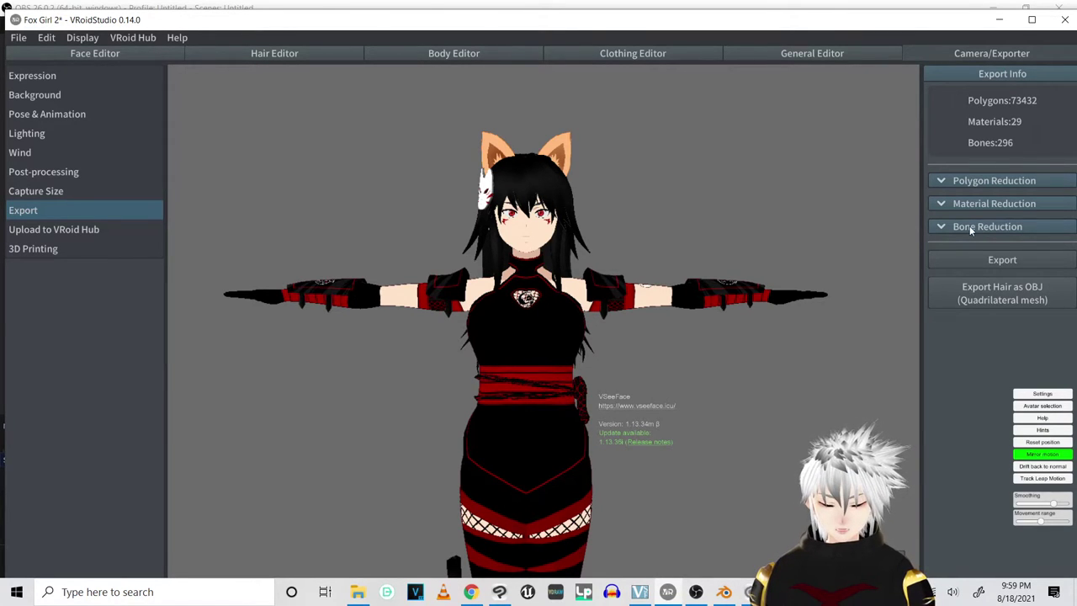
pyautogui.click(940, 180)
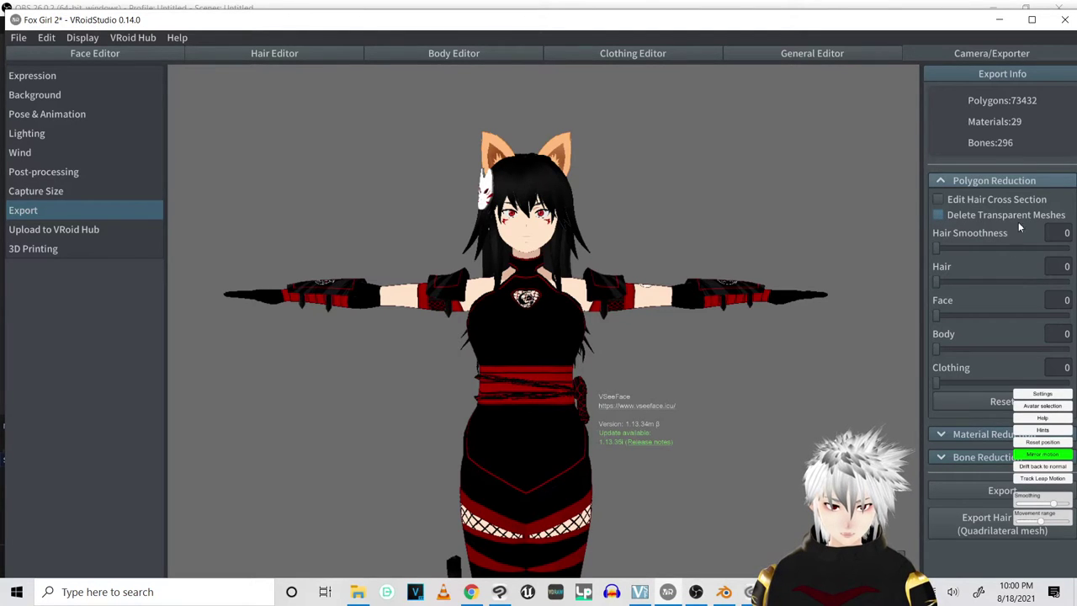
pyautogui.click(942, 184)
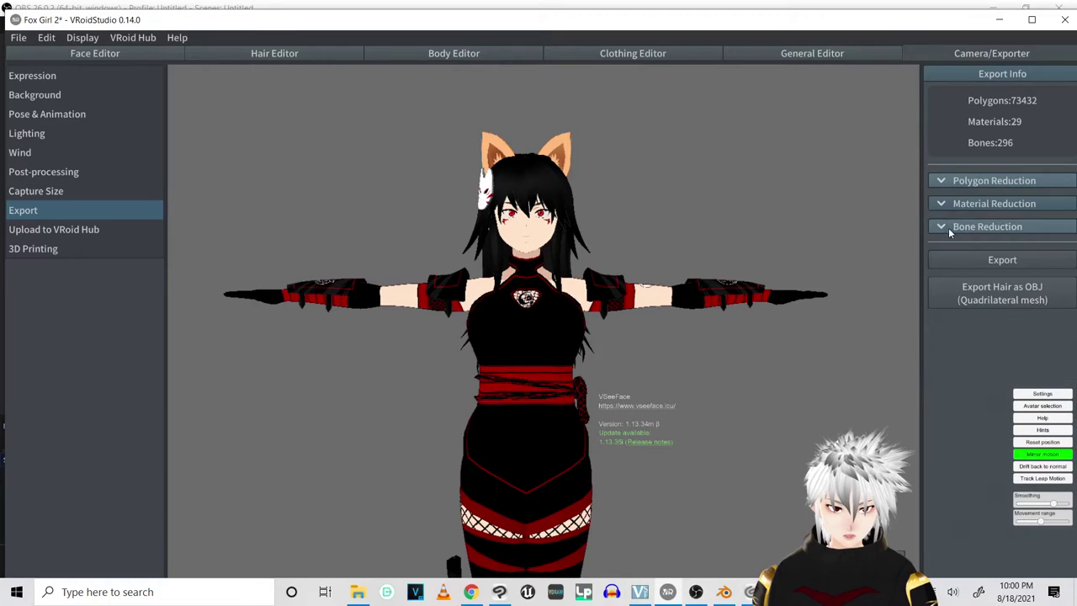
pyautogui.click(951, 208)
pyautogui.click(939, 265)
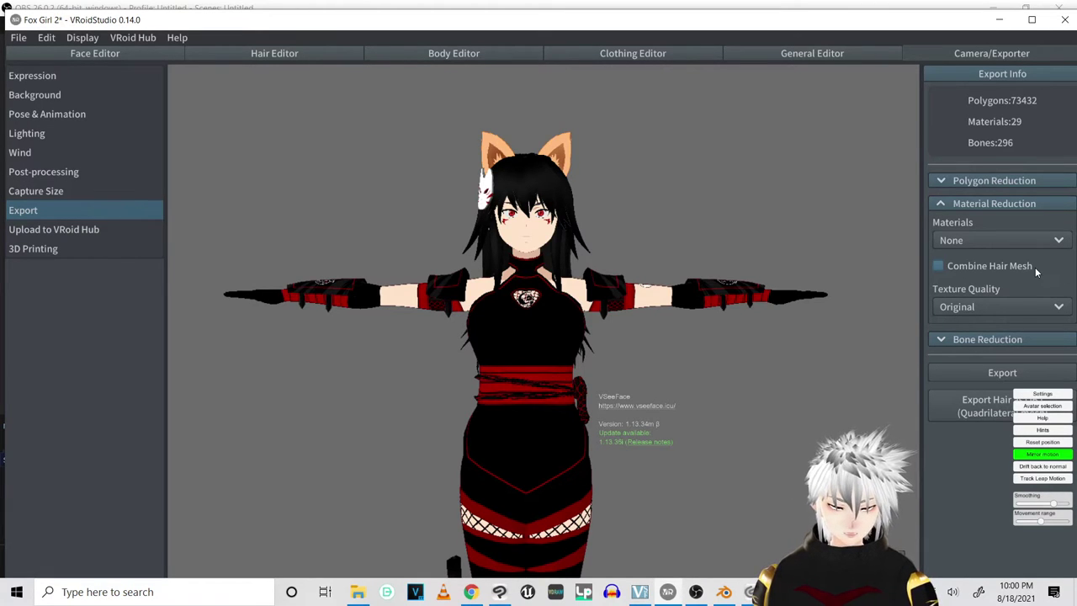
pyautogui.moveTo(573, 413); pyautogui.dragTo(546, 381, button='right')
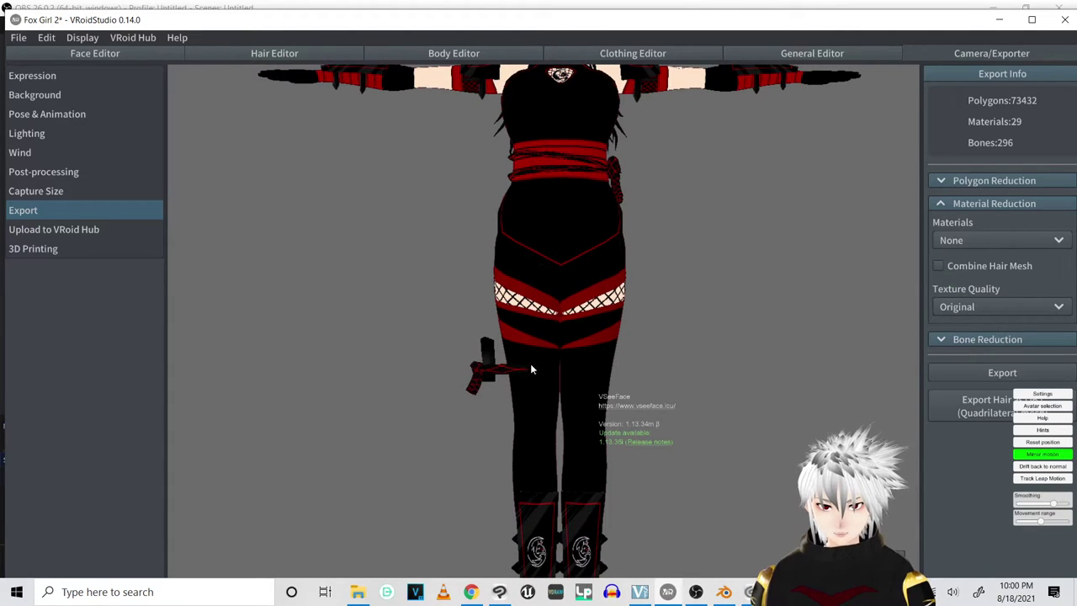
pyautogui.moveTo(647, 217); pyautogui.dragTo(635, 404, button='middle')
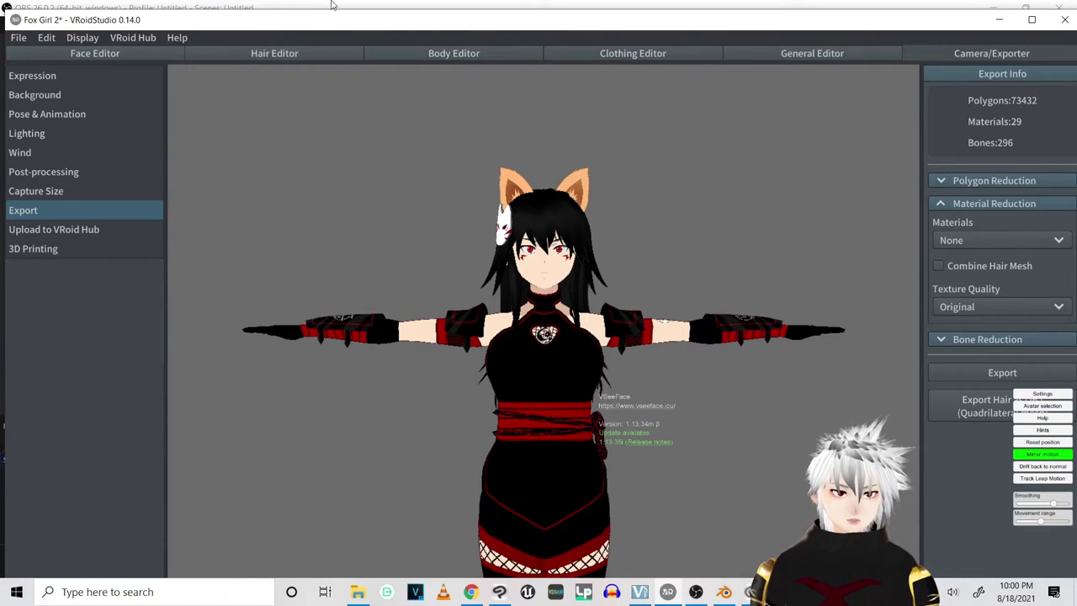
# Look over the Kitsune avatar's VRM export settings, then cancel them.
pyautogui.click(960, 376)
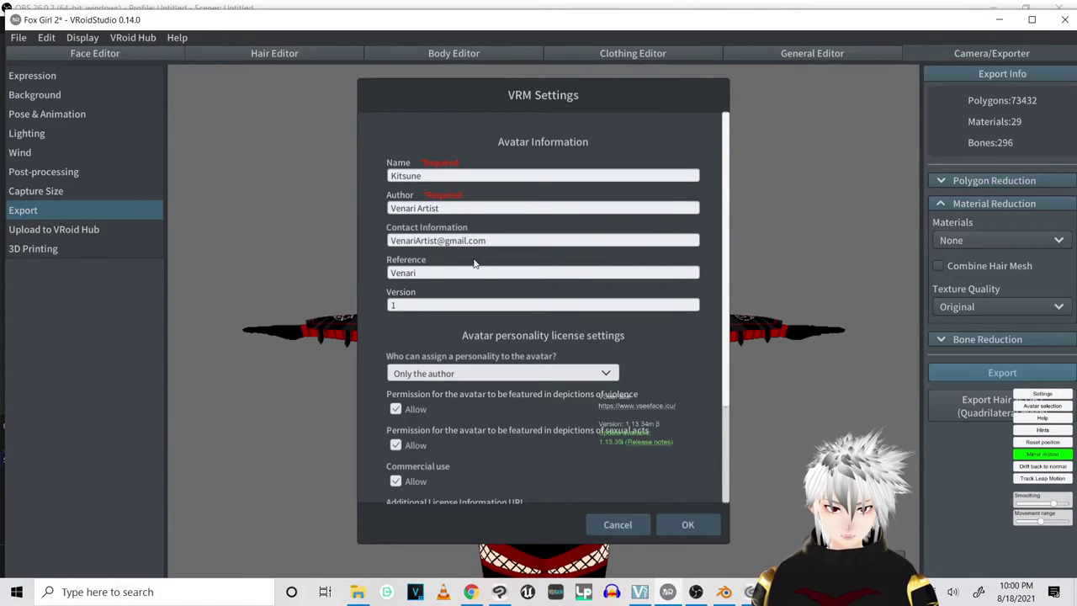
pyautogui.click(620, 525)
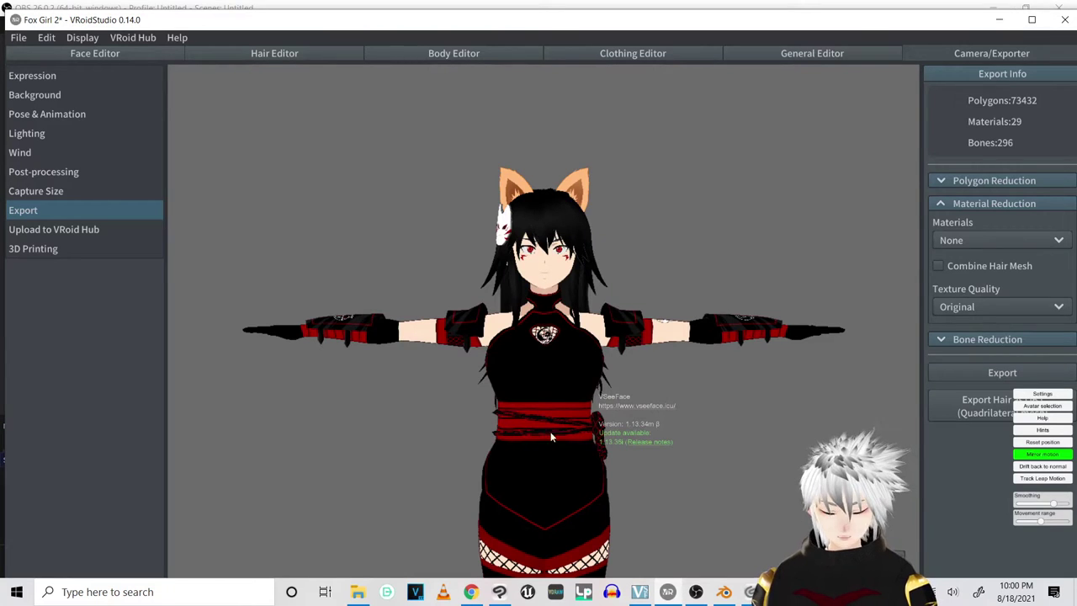
pyautogui.moveTo(626, 360); pyautogui.dragTo(621, 320, button='middle')
pyautogui.scroll(3, 621, 319)
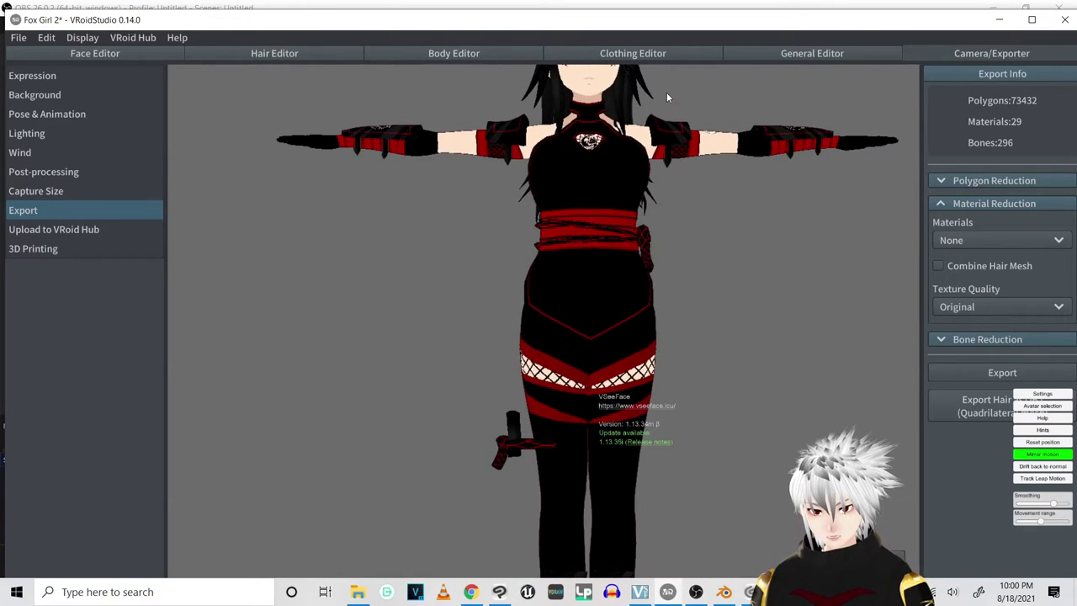
# Quit VRoid Studio without saving changes.
pyautogui.scroll(-4, 594, 324)
pyautogui.moveTo(629, 244); pyautogui.dragTo(609, 344, button='middle')
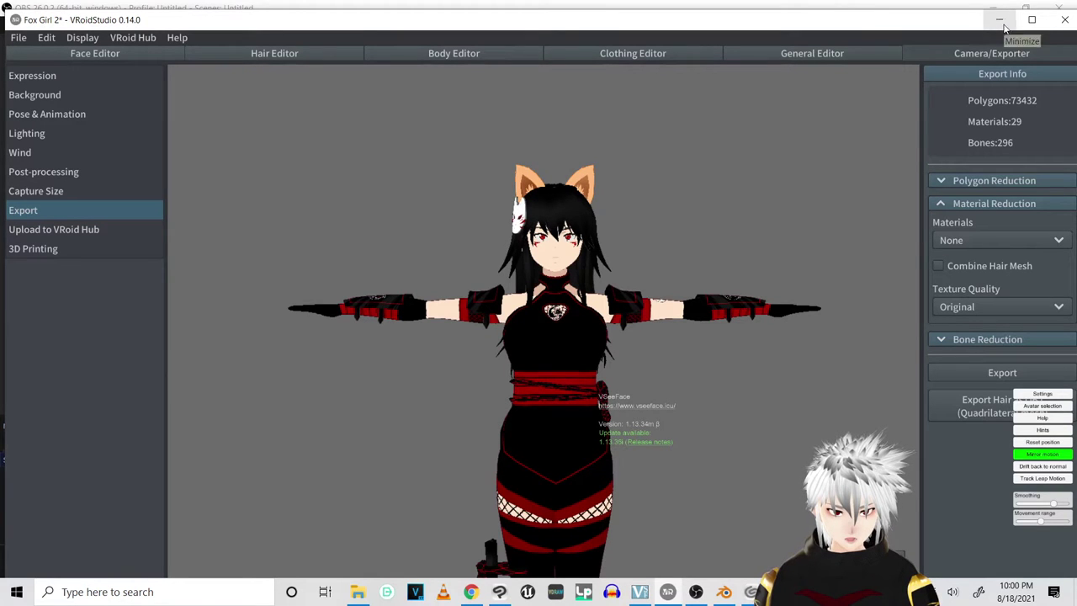
pyautogui.click(1065, 19)
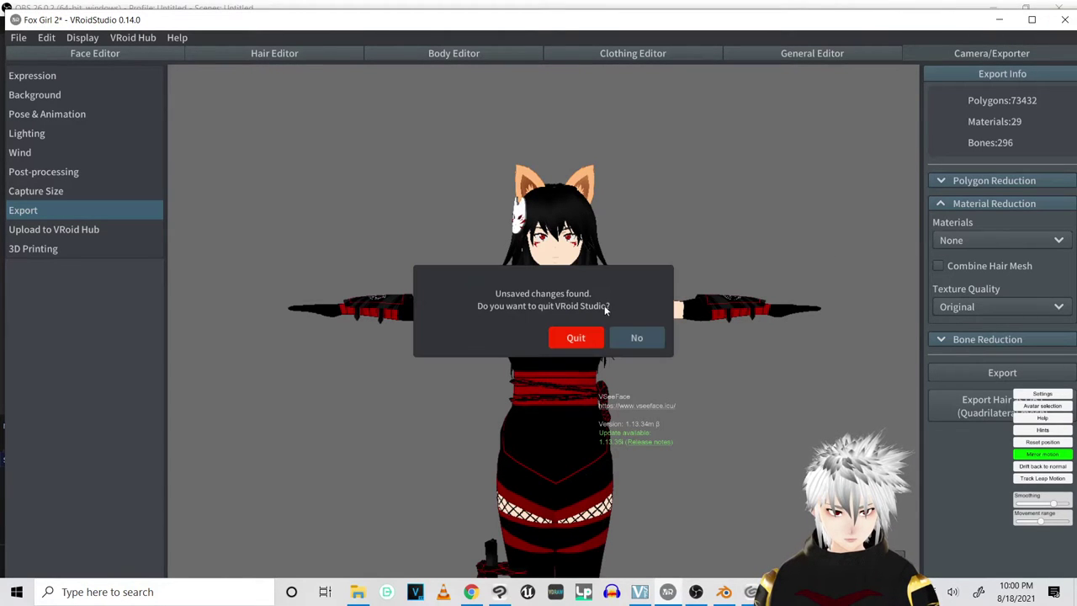
pyautogui.click(582, 341)
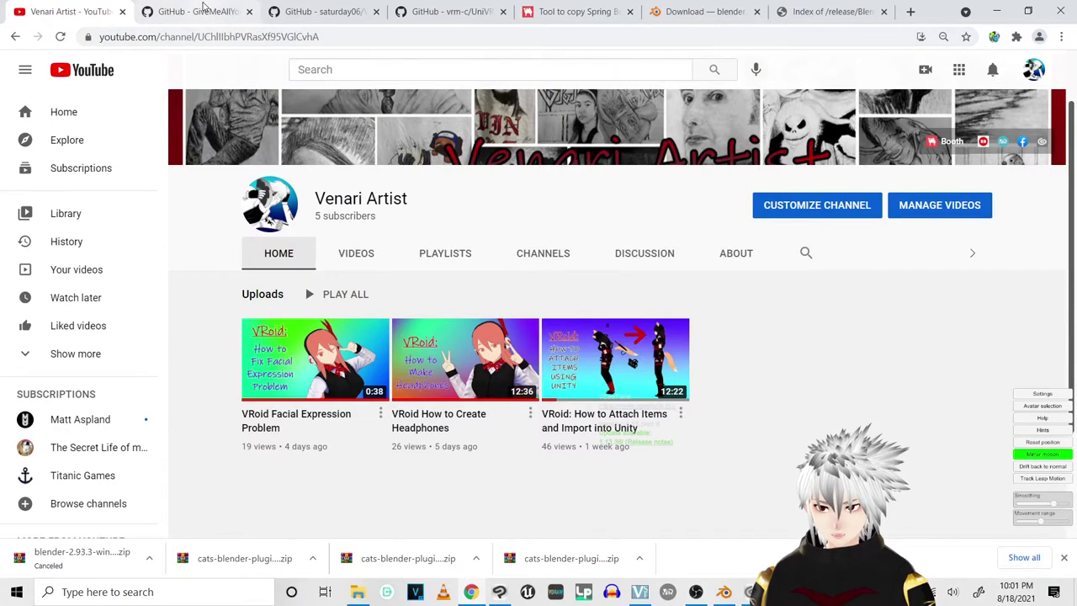
# Review the Cats Blender plugin GitHub page.
pyautogui.click(203, 9)
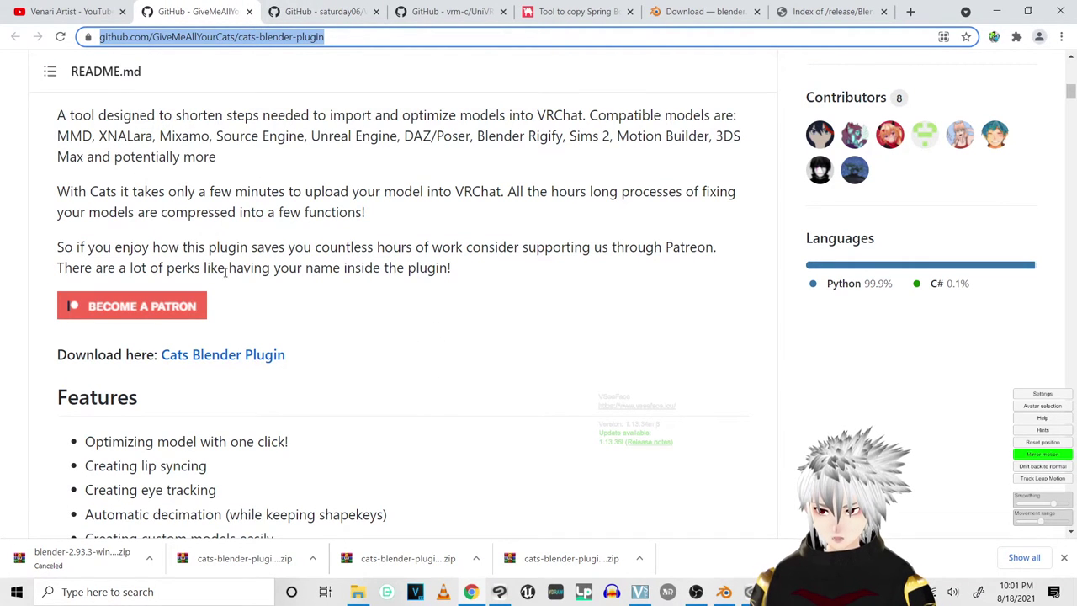
pyautogui.scroll(3, 357, 209)
pyautogui.scroll(-2, 253, 438)
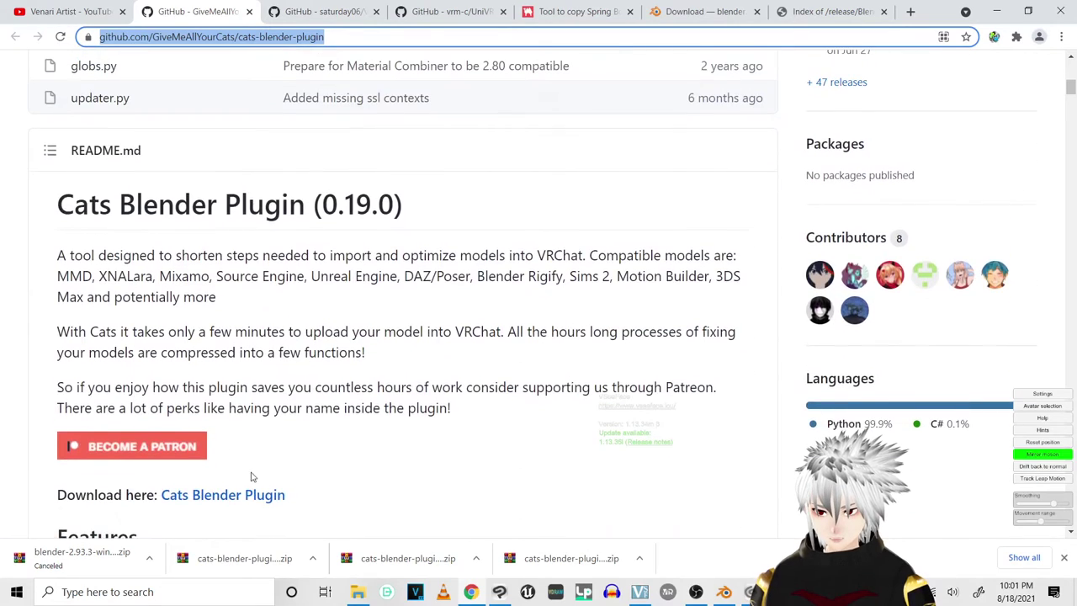
pyautogui.scroll(-2, 256, 446)
# Flip through the other open tabs and return to the Cats plugin page.
pyautogui.click(324, 11)
pyautogui.click(454, 10)
pyautogui.click(580, 11)
pyautogui.click(705, 11)
pyautogui.click(177, 10)
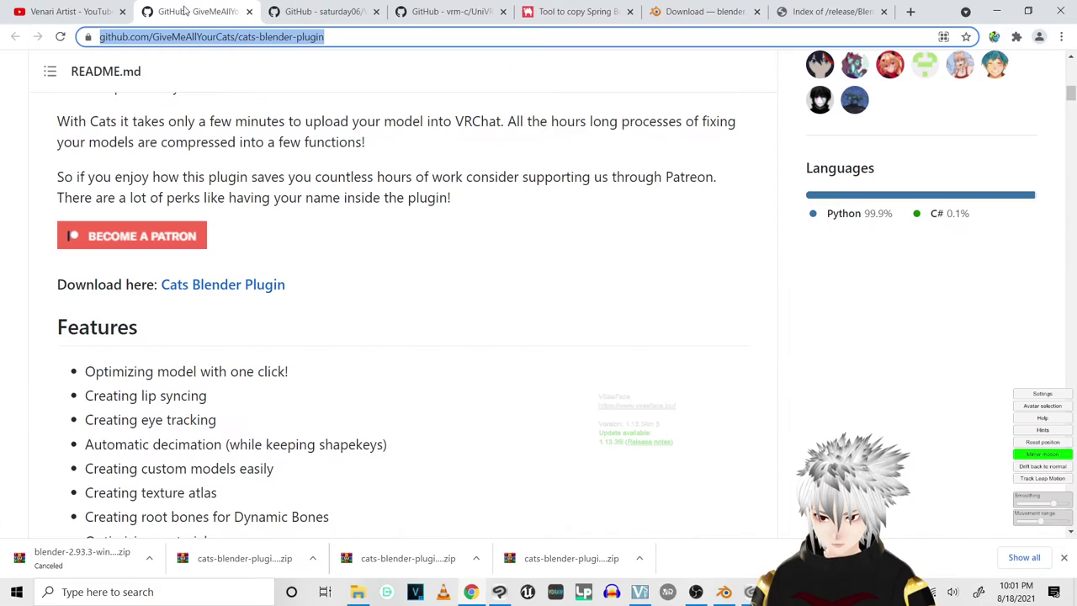
pyautogui.scroll(2, 343, 228)
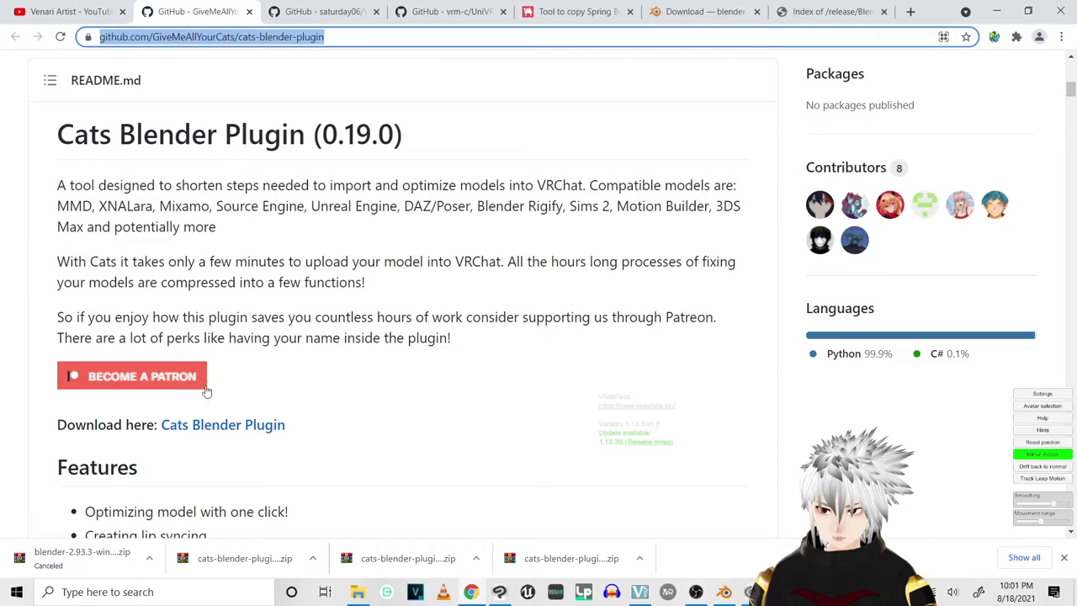
pyautogui.scroll(5, 384, 248)
pyautogui.scroll(-6, 392, 253)
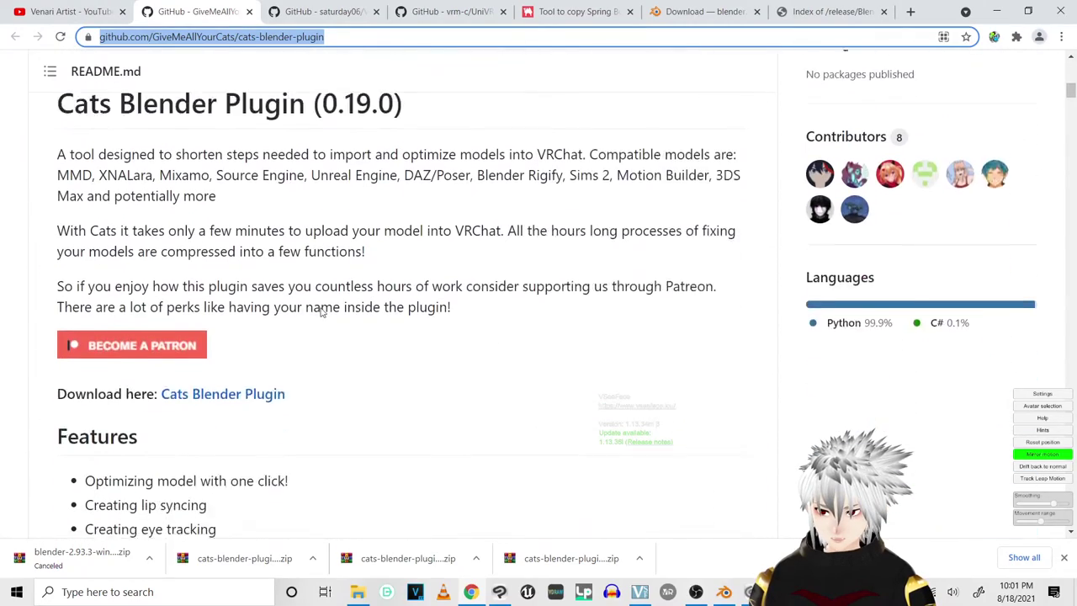
# Look over the VRM Add-on for Blender and UniVRM repository pages.
pyautogui.click(303, 11)
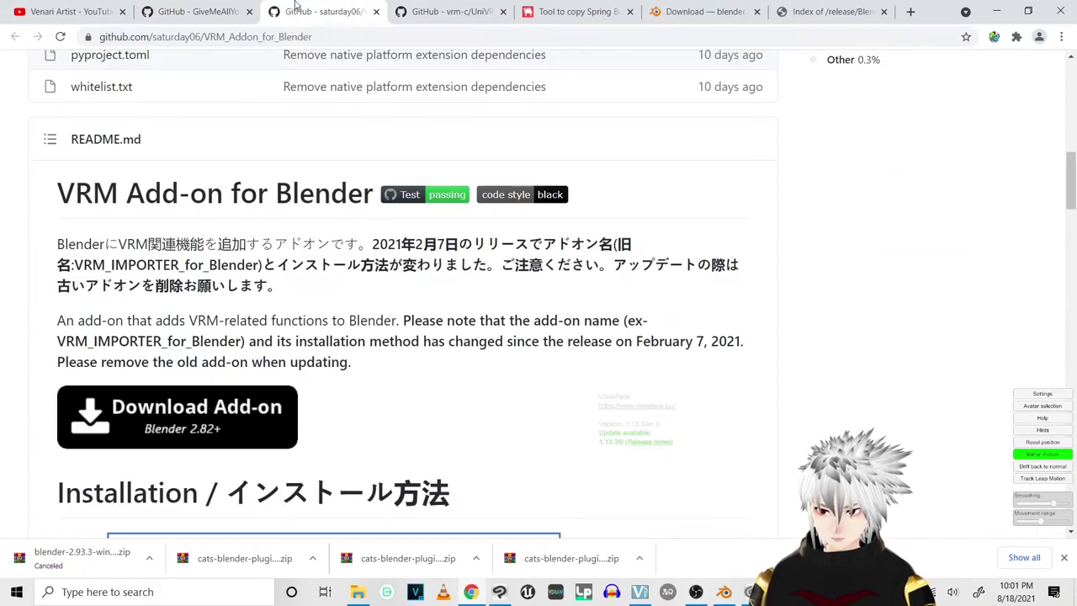
pyautogui.scroll(-3, 301, 429)
pyautogui.scroll(2, 159, 445)
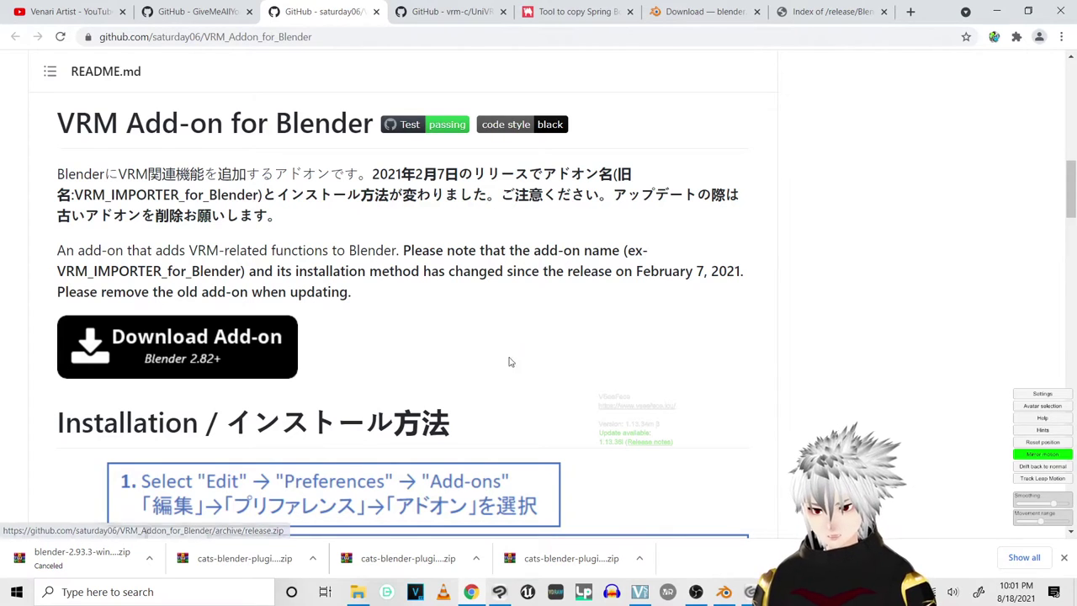
pyautogui.click(439, 11)
pyautogui.scroll(-7, 219, 337)
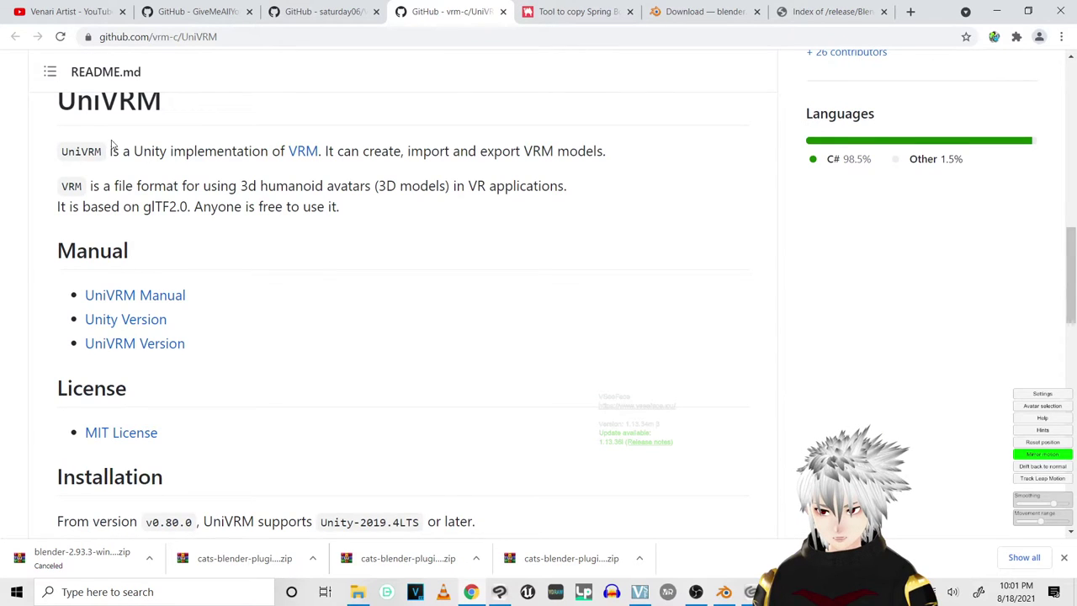
pyautogui.scroll(1, 165, 210)
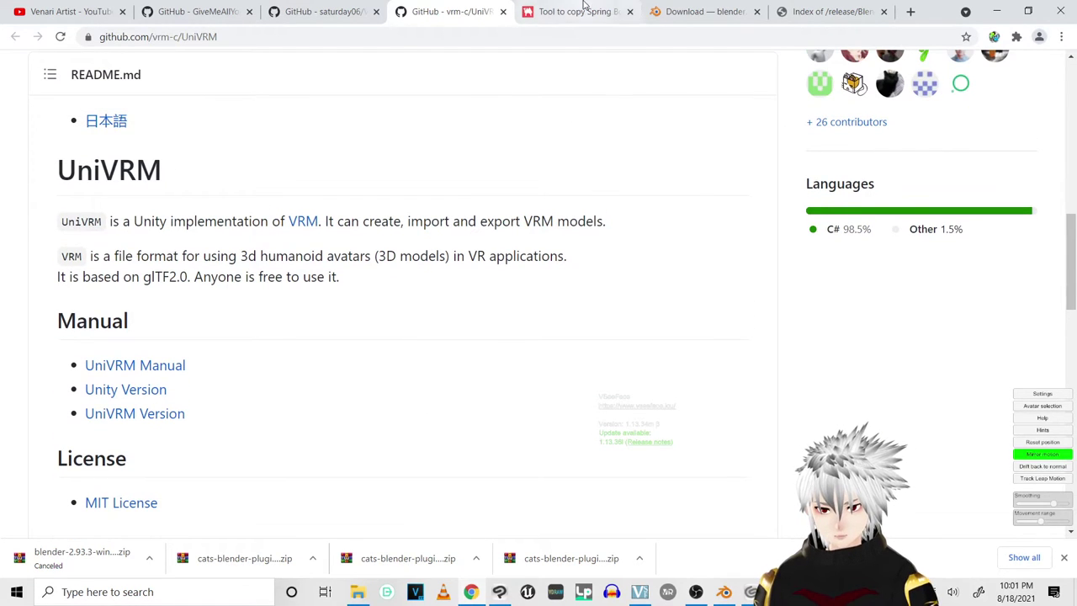
# View the Blender 2.93 release file listing, then minimize Chrome to reveal Blender.
pyautogui.click(703, 9)
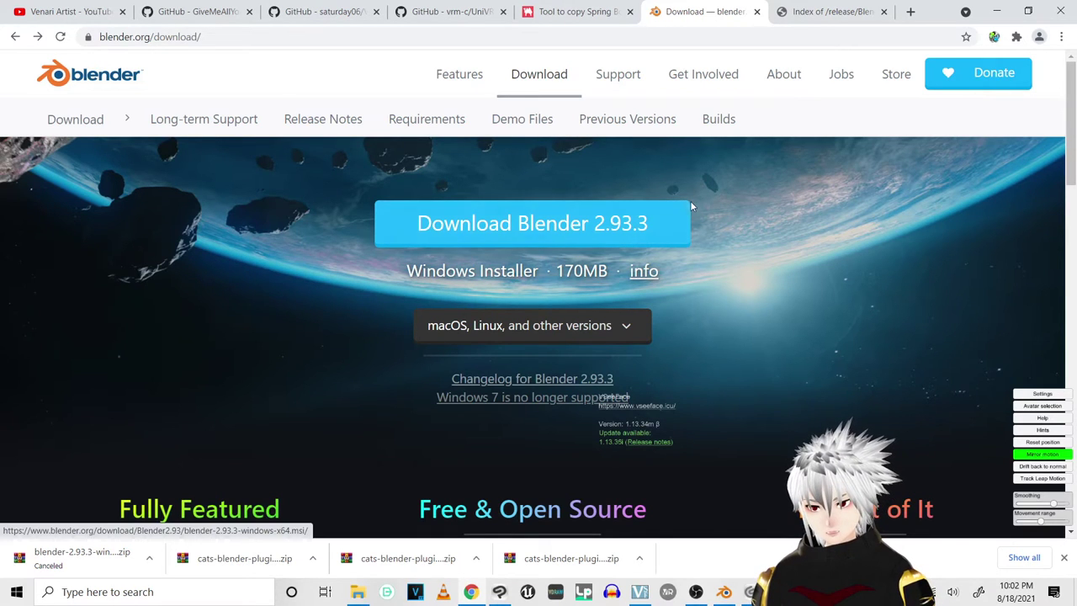
pyautogui.click(818, 11)
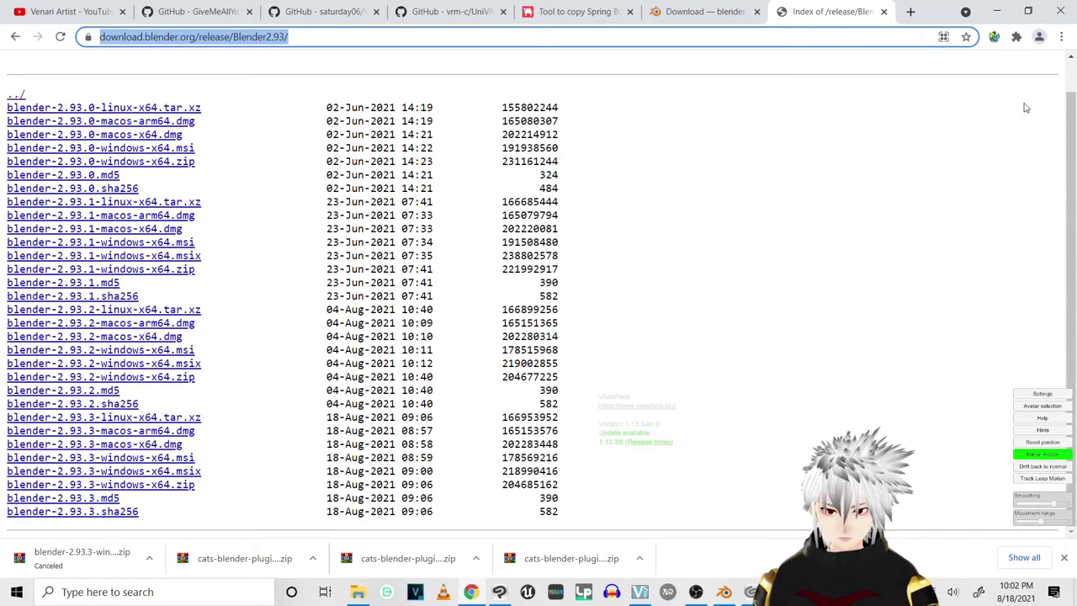
pyautogui.click(996, 11)
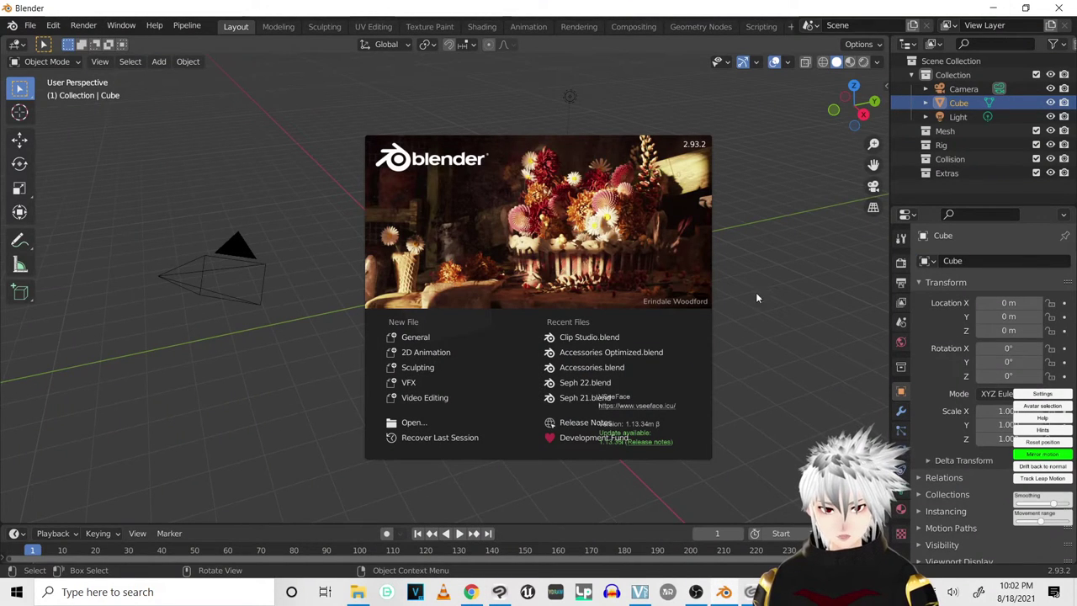
# Start a new General scene and look over the default cube's context menu.
pyautogui.click(412, 338)
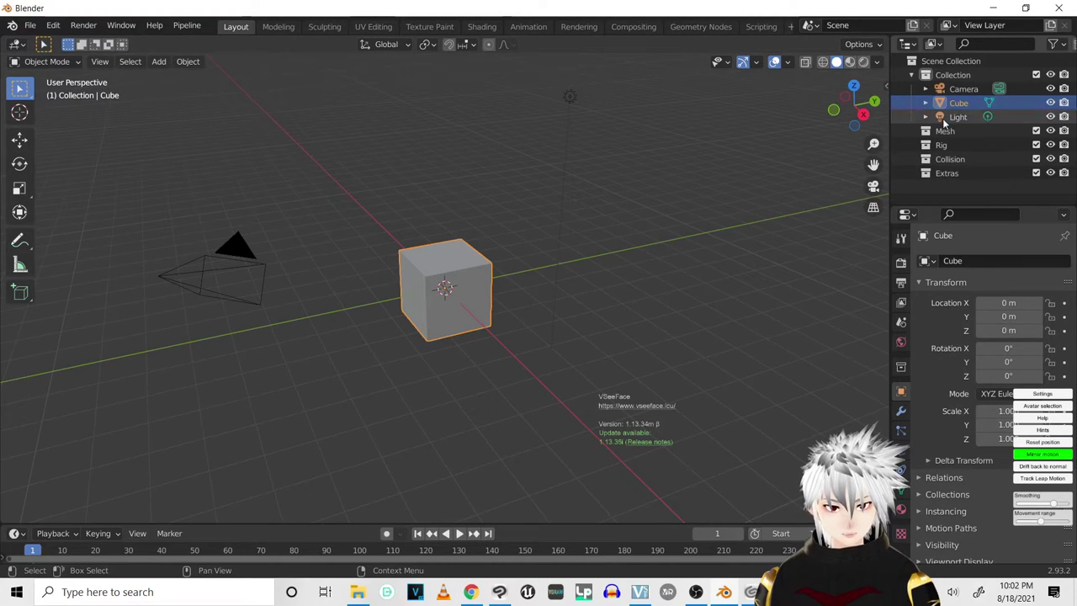
pyautogui.press('n')
pyautogui.click(438, 475)
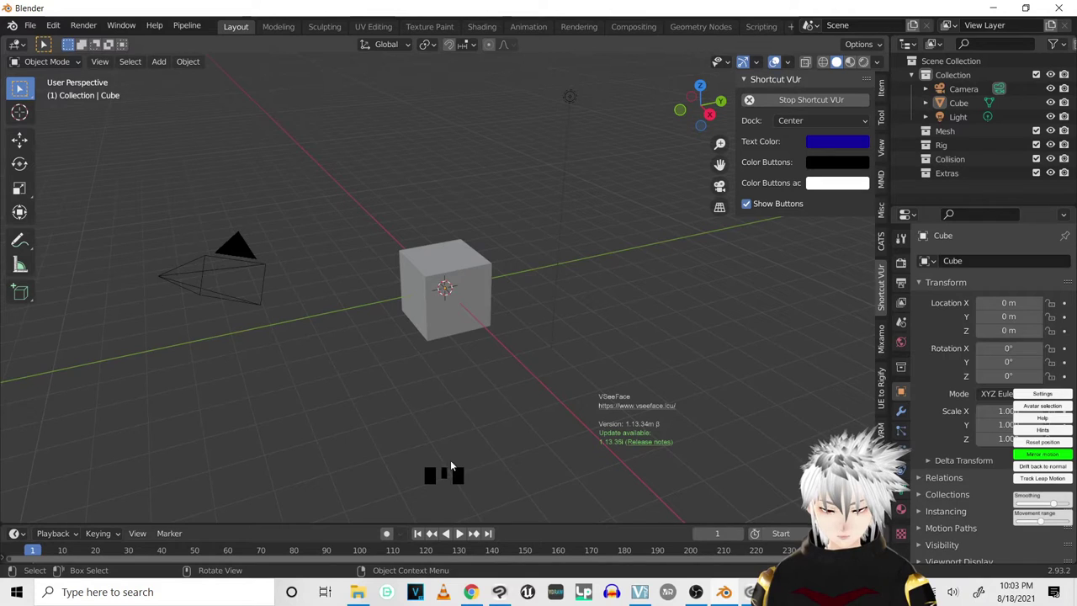
pyautogui.click(539, 380)
pyautogui.rightClick(538, 379)
pyautogui.press('Escape')
pyautogui.click(722, 281)
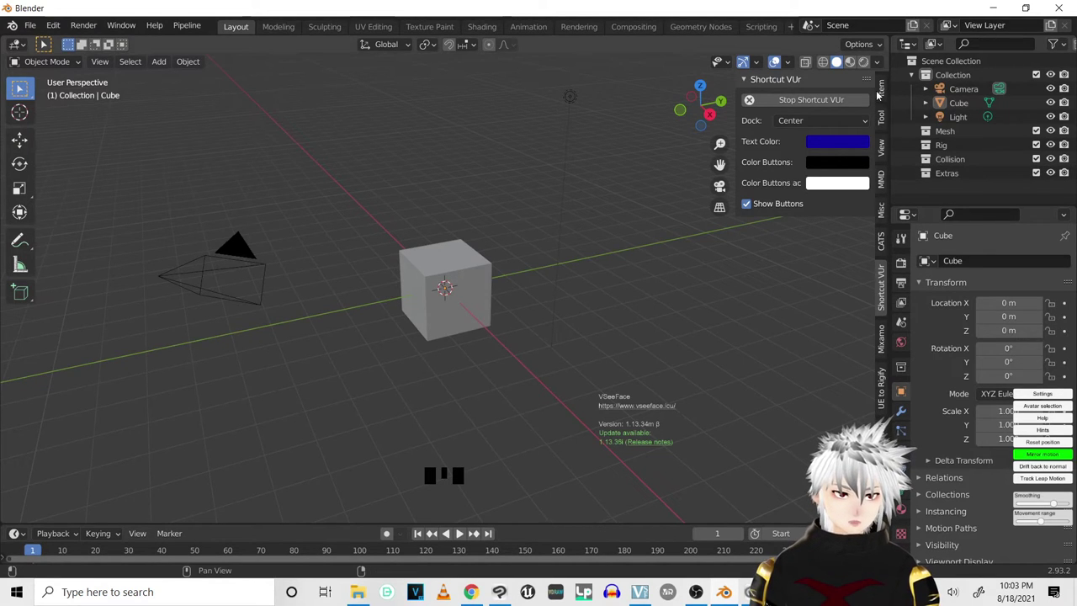
# Check the CATS sidebar tools, collapse the Model panel and hide the sidebar.
pyautogui.click(882, 242)
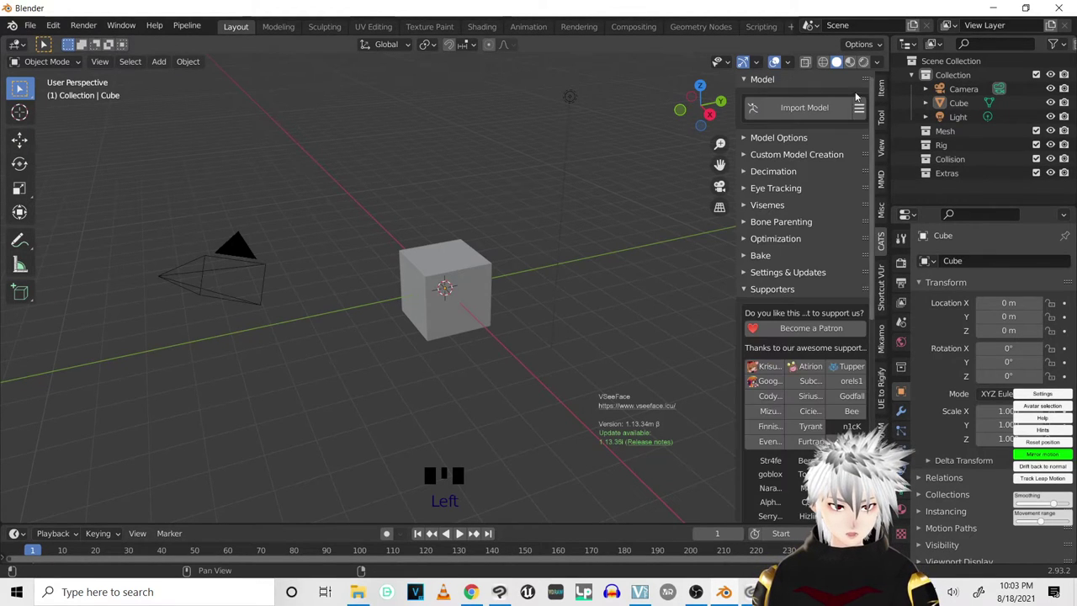
pyautogui.click(742, 81)
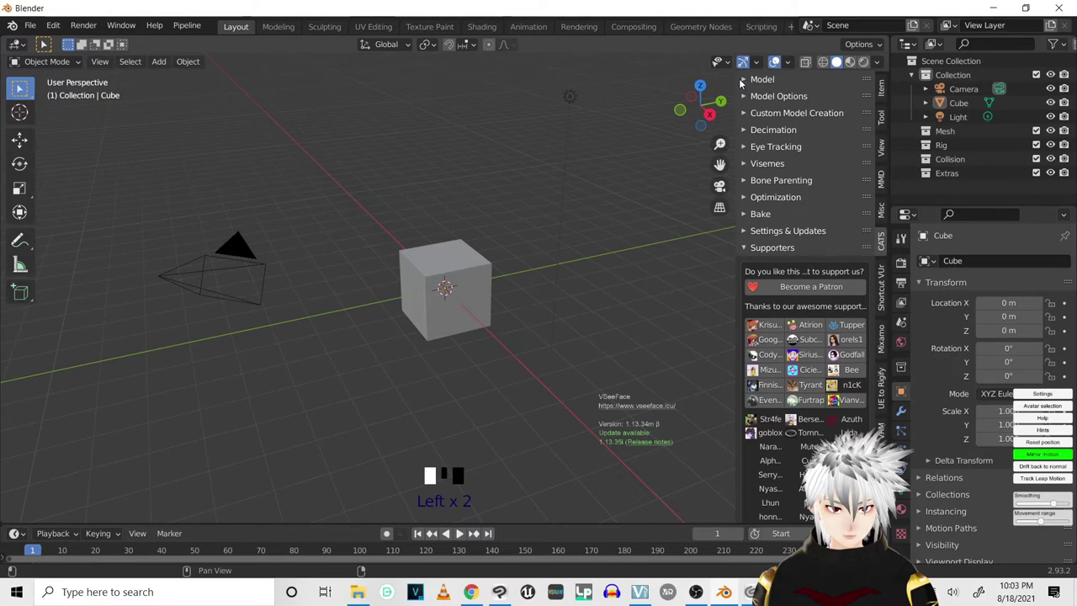
pyautogui.press('n')
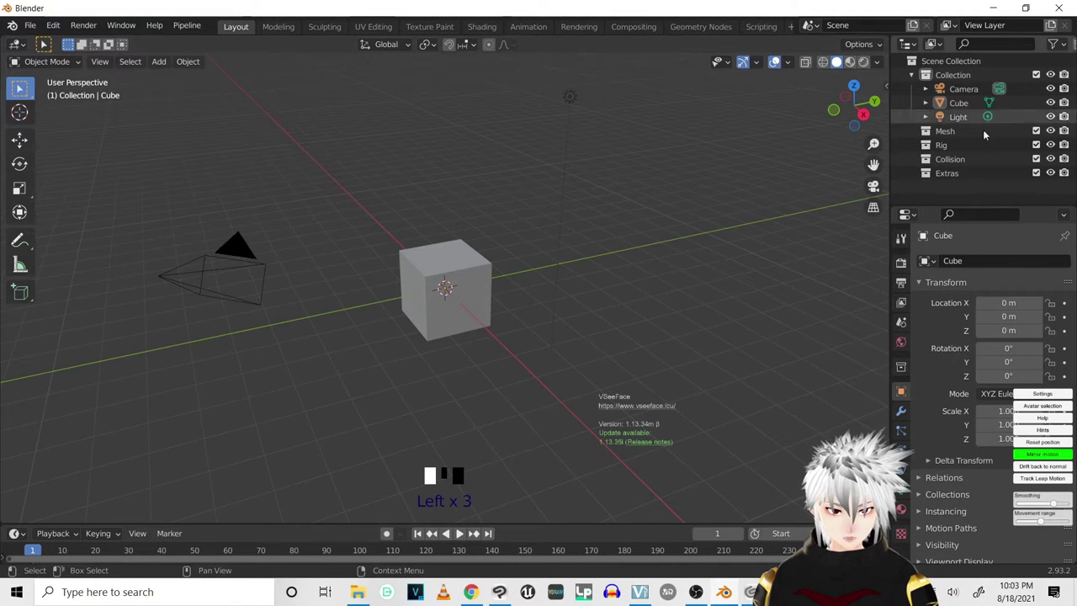
# Select Scene Collection through Extras and delete all collections and objects.
pyautogui.click(951, 173)
pyautogui.keyDown('shift'); pyautogui.click(990, 61); pyautogui.keyUp('shift')
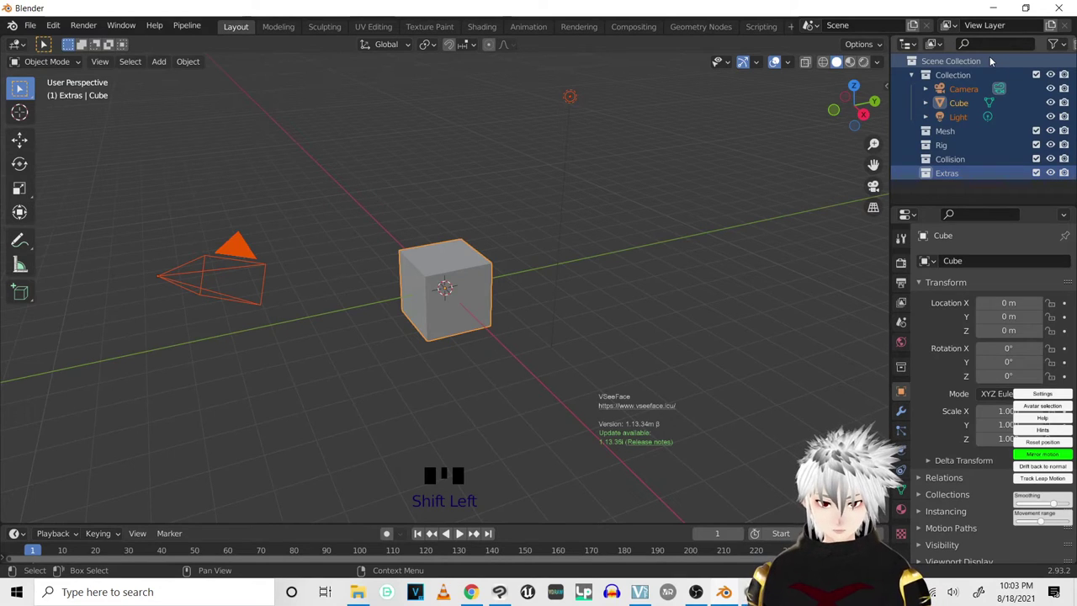
pyautogui.press('Delete')
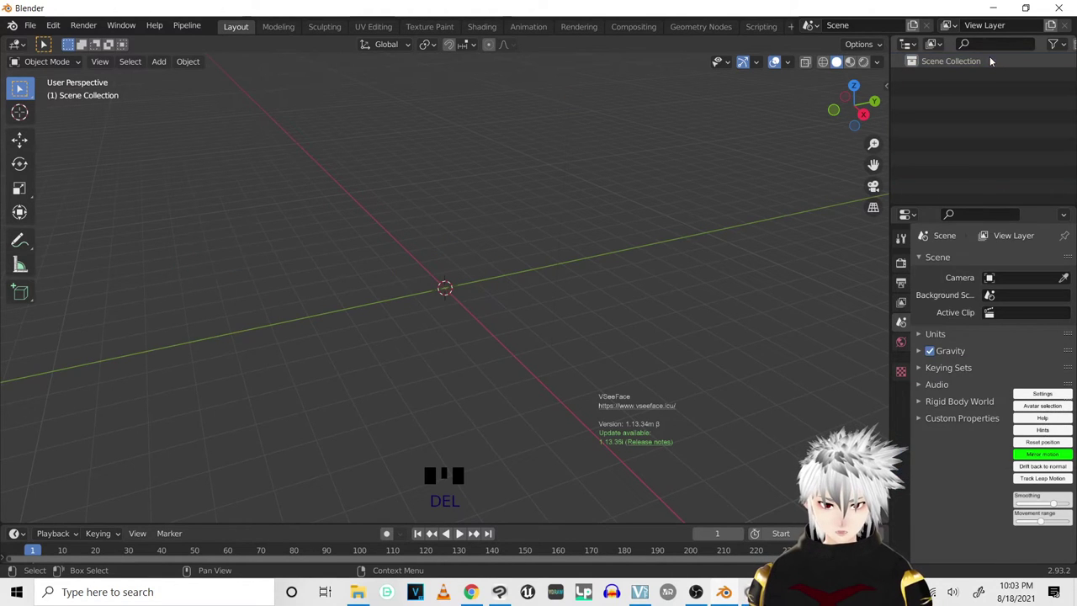
pyautogui.click(50, 26)
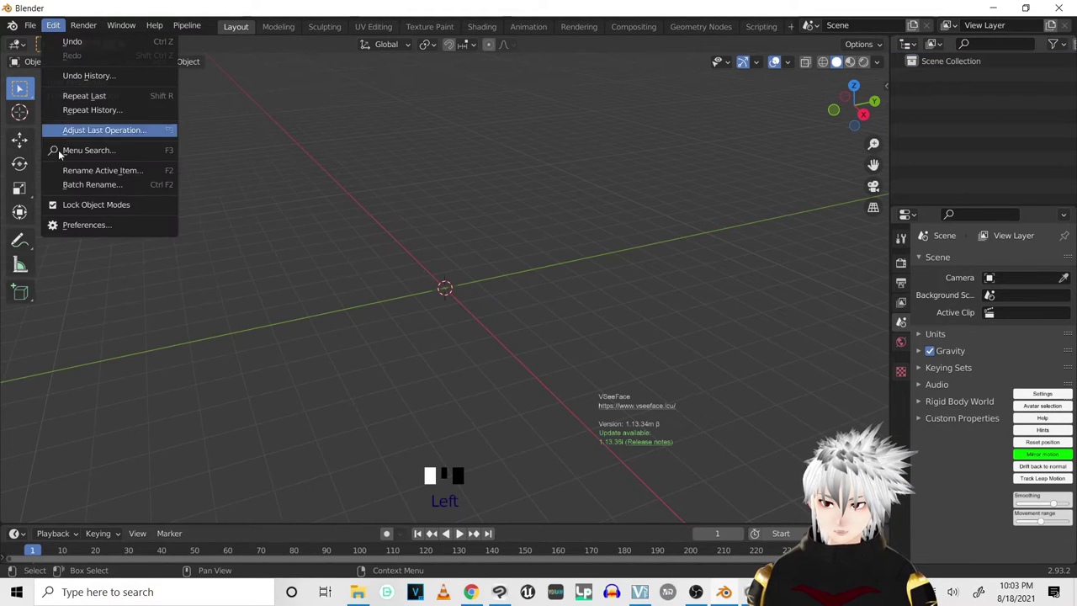
# Browse the add-on installer to D:\VRoid\Programs\Newest Versions\Blender, then cancel without installing.
pyautogui.click(74, 227)
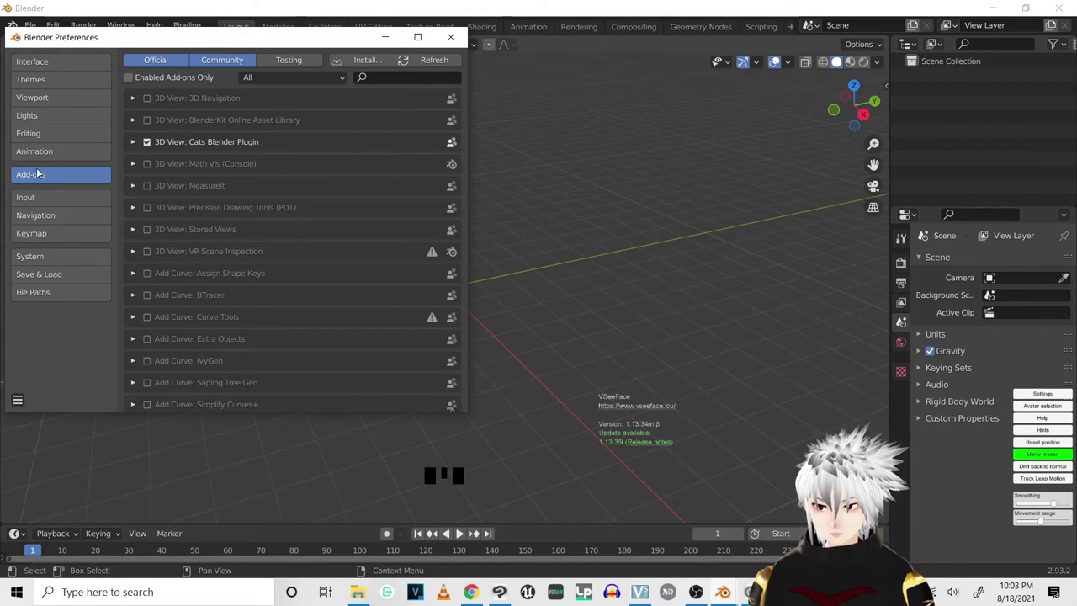
pyautogui.click(363, 60)
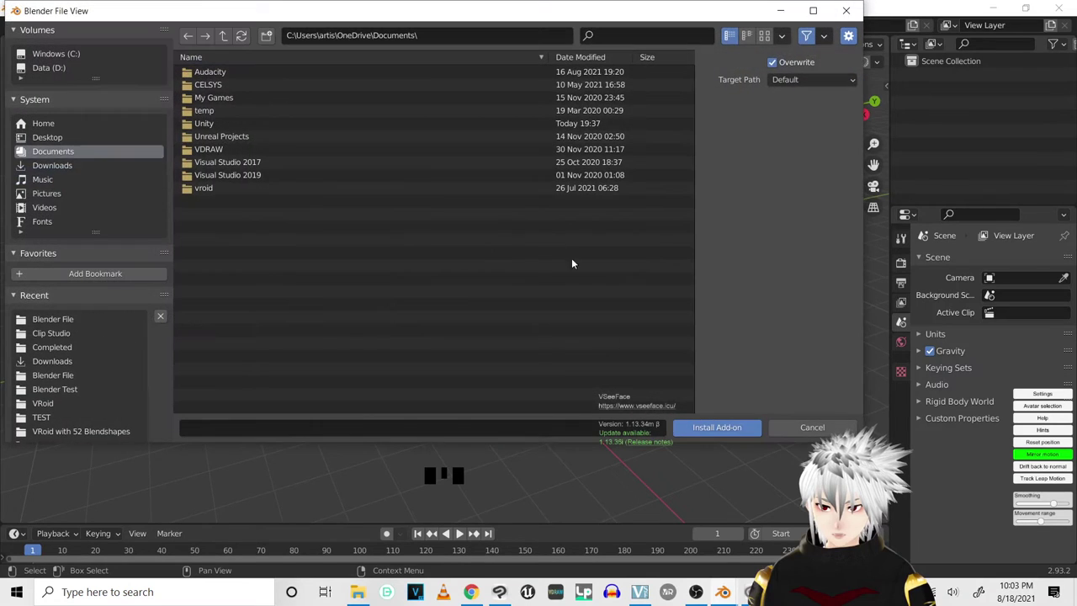
pyautogui.click(54, 67)
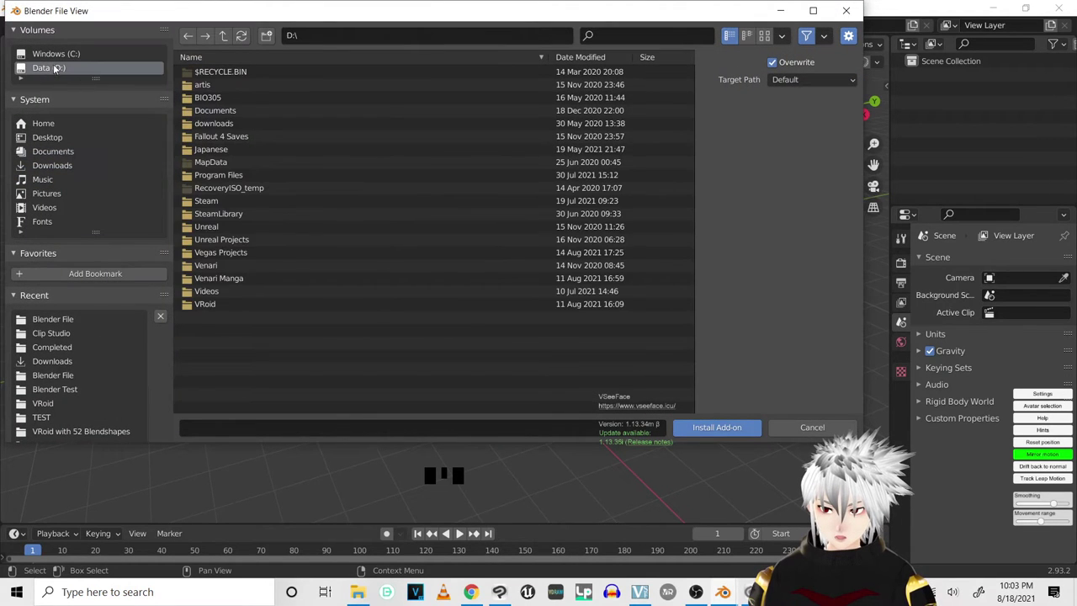
pyautogui.doubleClick(207, 305)
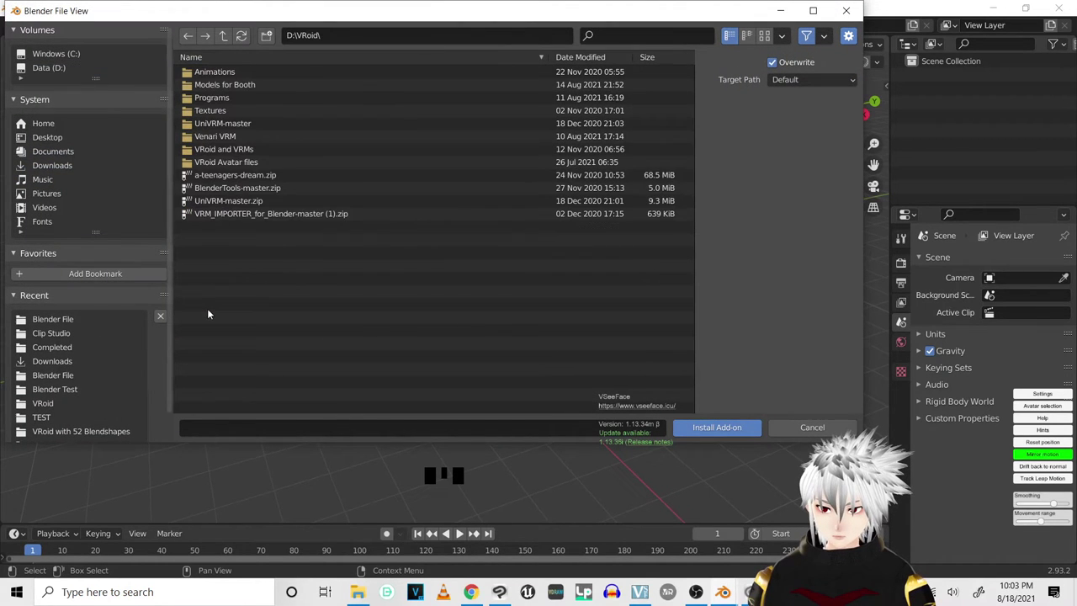
pyautogui.doubleClick(233, 98)
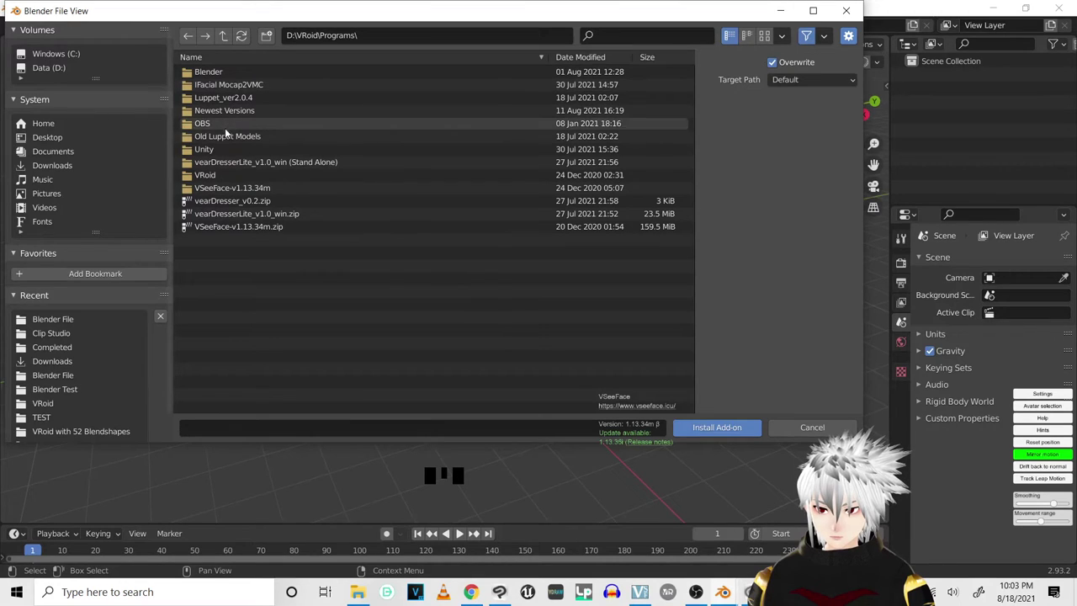
pyautogui.doubleClick(226, 111)
pyautogui.doubleClick(228, 72)
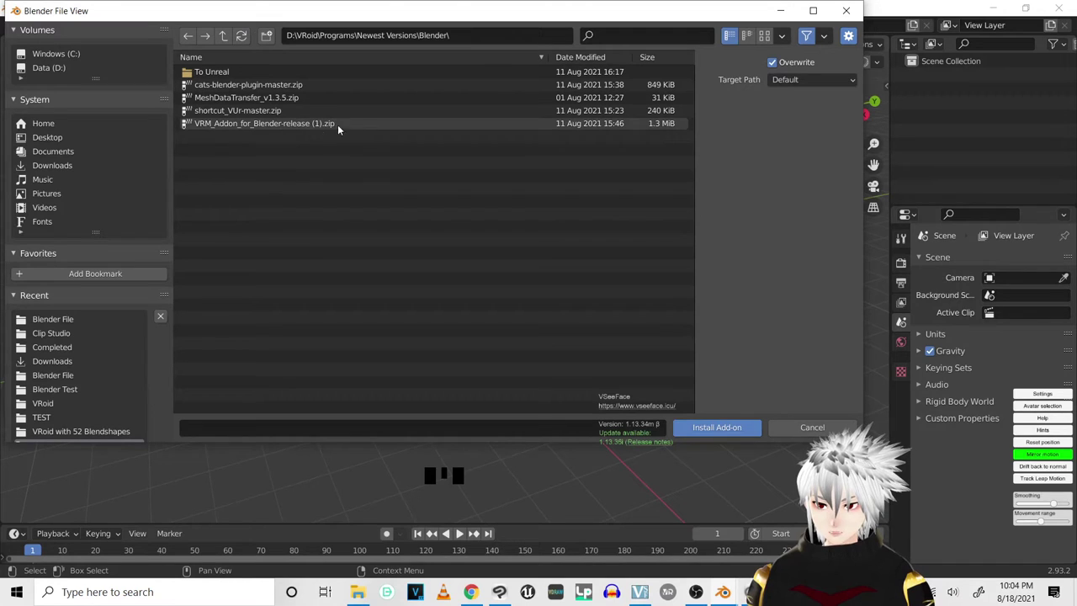
pyautogui.click(802, 429)
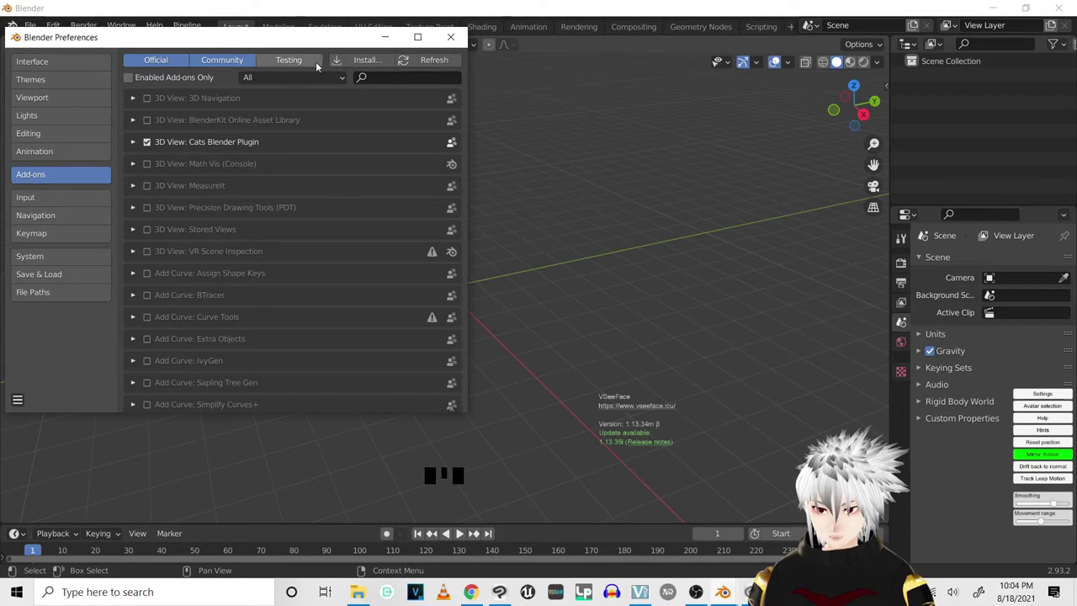
# Search add-ons for 'vrm' and 'cats' to confirm both are enabled, then close Preferences.
pyautogui.click(402, 79)
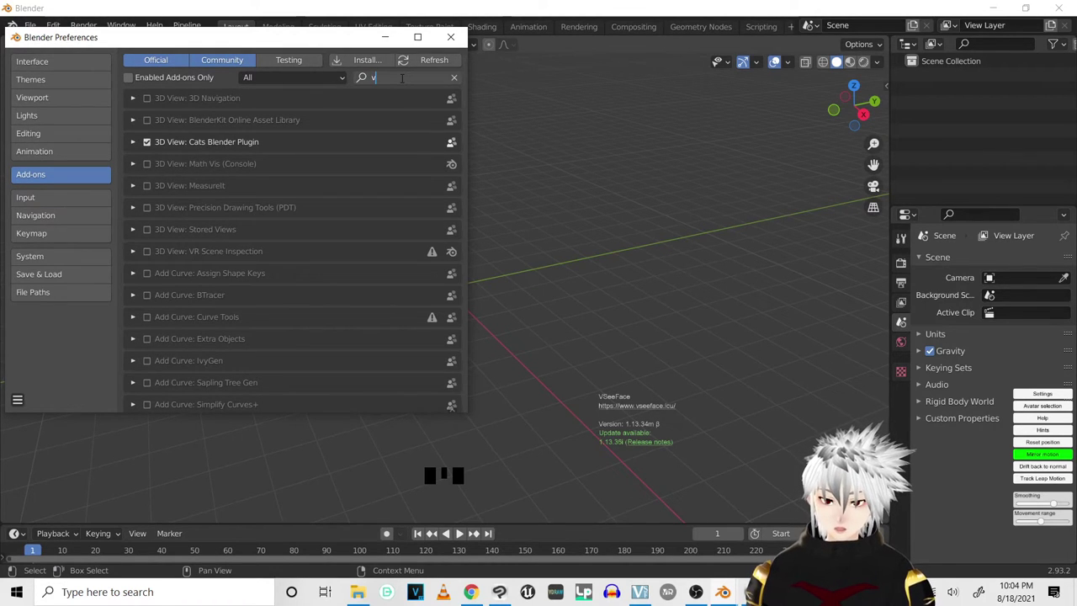
pyautogui.write('vrm')
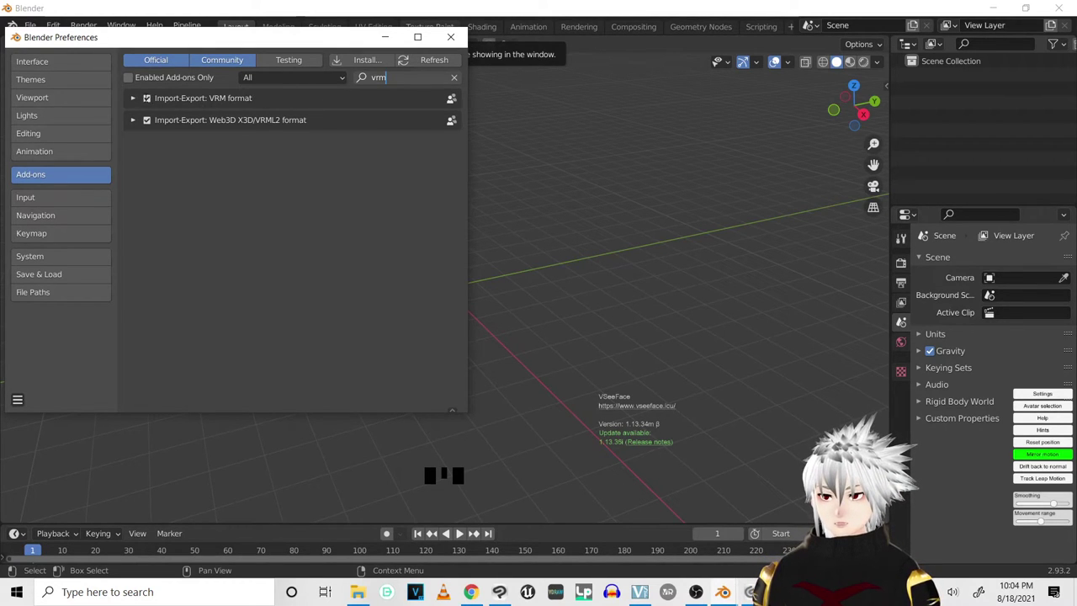
pyautogui.moveTo(391, 77); pyautogui.dragTo(370, 78)
pyautogui.write('cats')
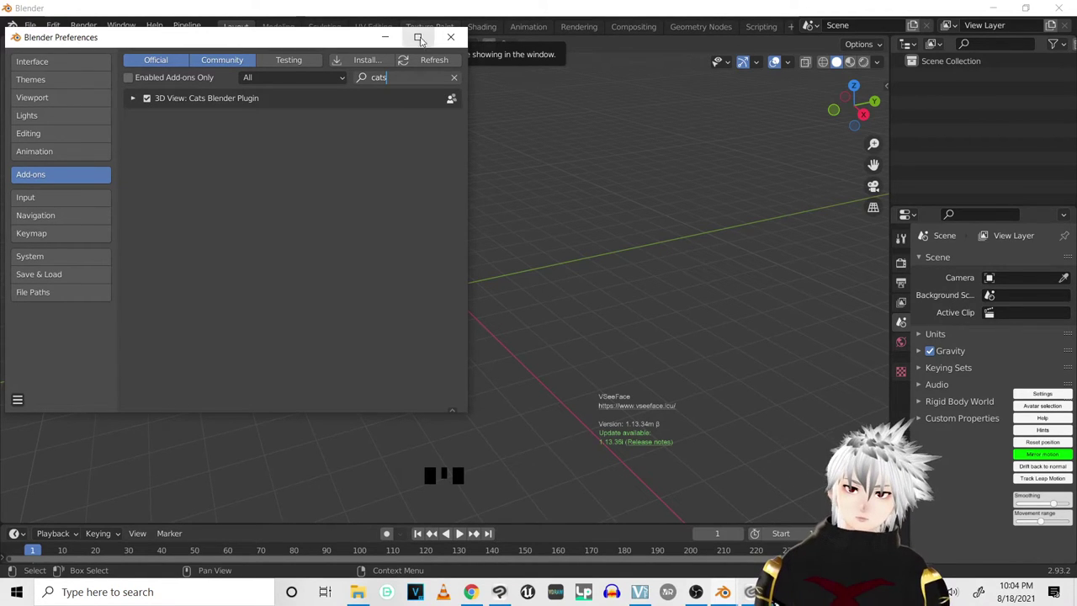
pyautogui.click(454, 40)
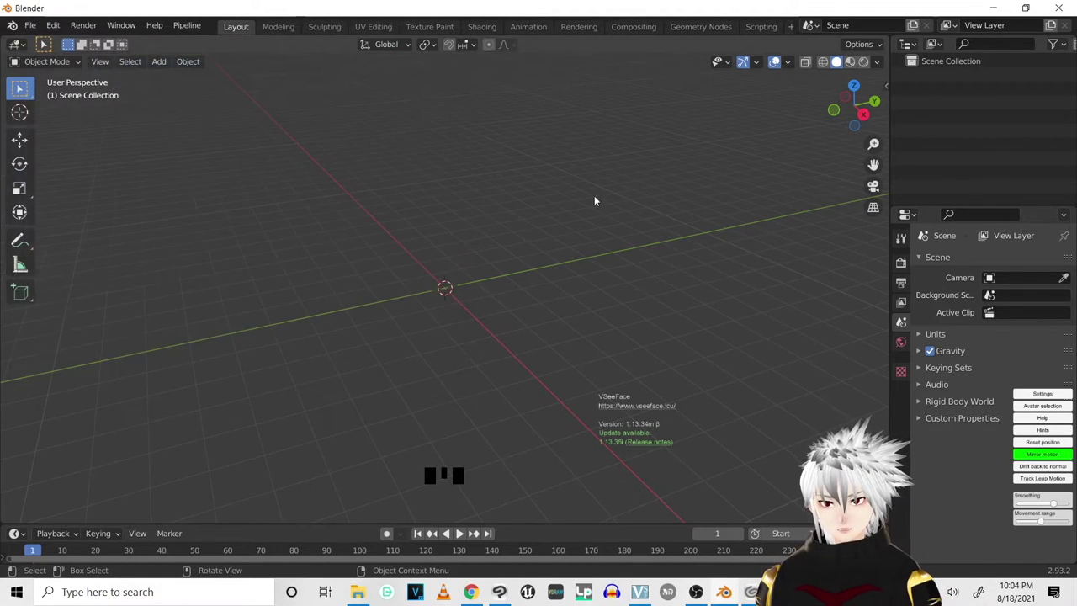
# Open the VRM importer from File > Import.
pyautogui.click(885, 85)
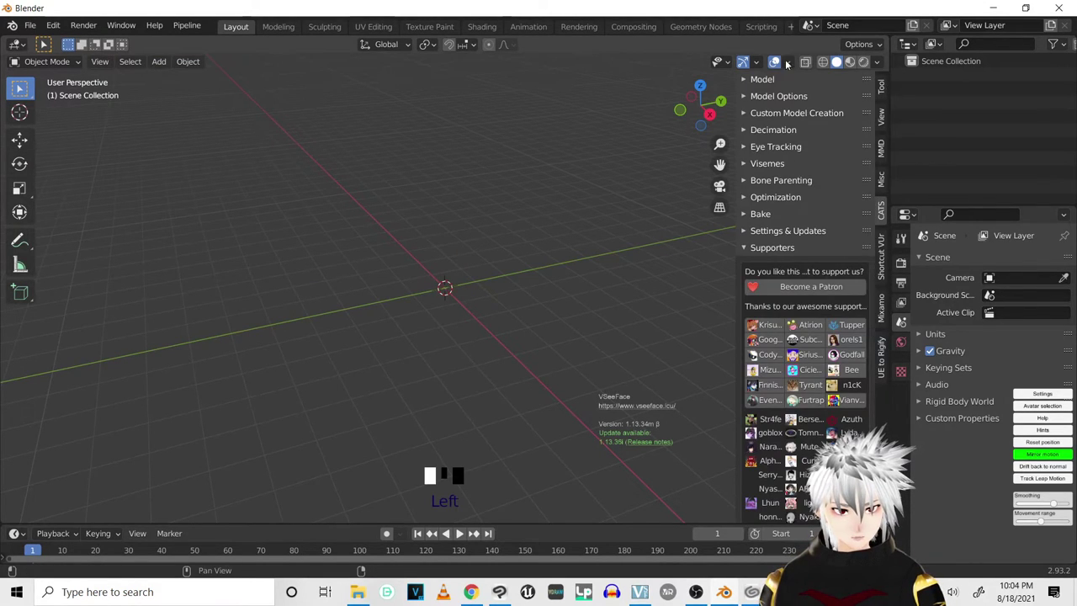
pyautogui.click(30, 26)
pyautogui.moveTo(52, 213)
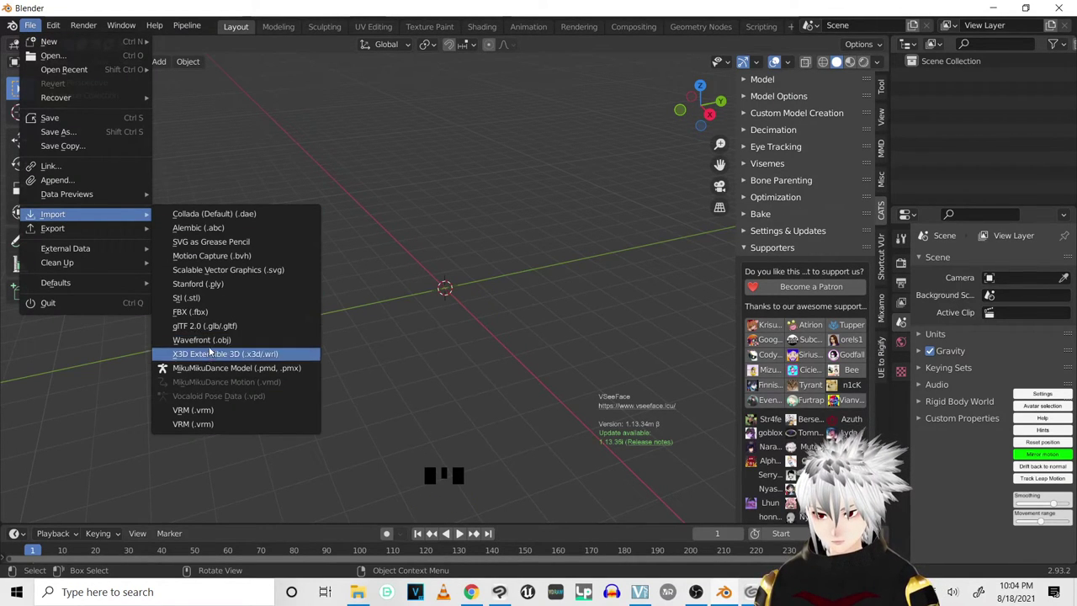
pyautogui.click(195, 413)
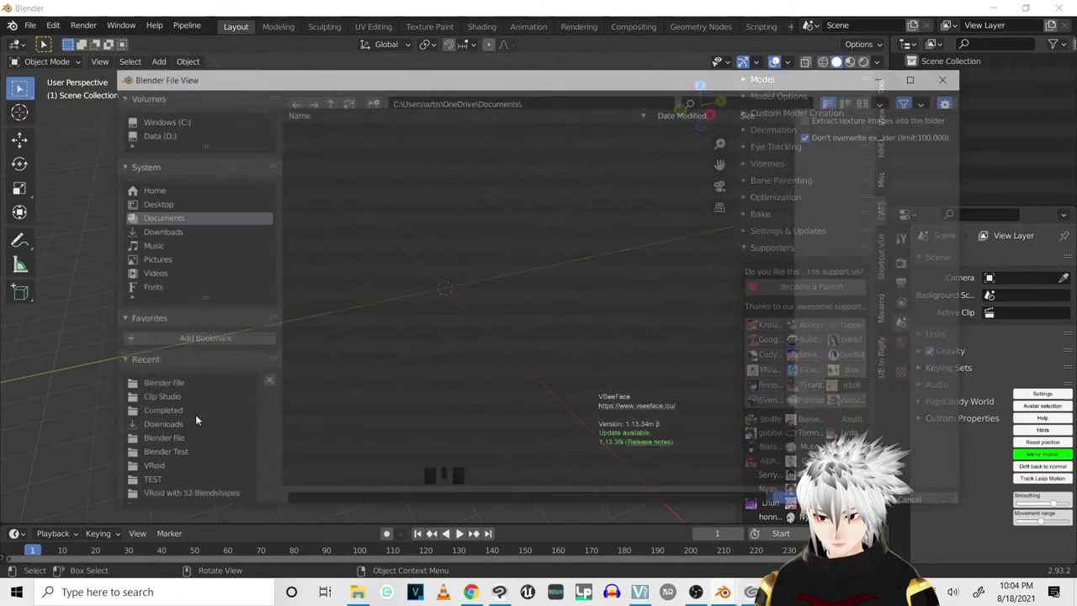
# Import Kitsune.vrm from D:\VRoid\Models for Booth\Fox Girl\Kitsune VRM\Blendshape Transfer\Completed.
pyautogui.click(158, 137)
pyautogui.doubleClick(312, 370)
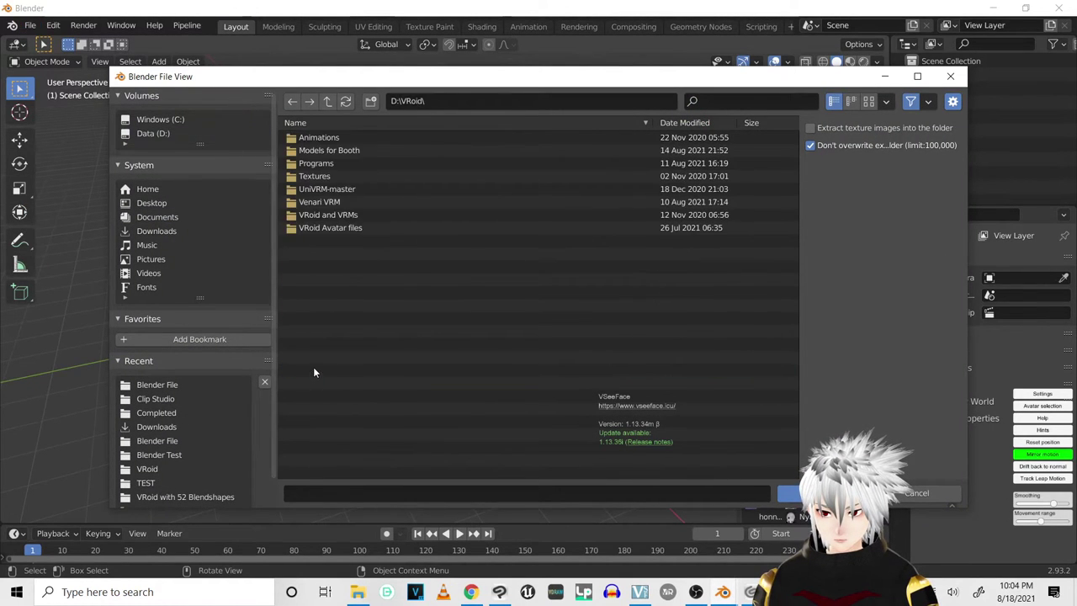
pyautogui.click(331, 152)
pyautogui.doubleClick(331, 152)
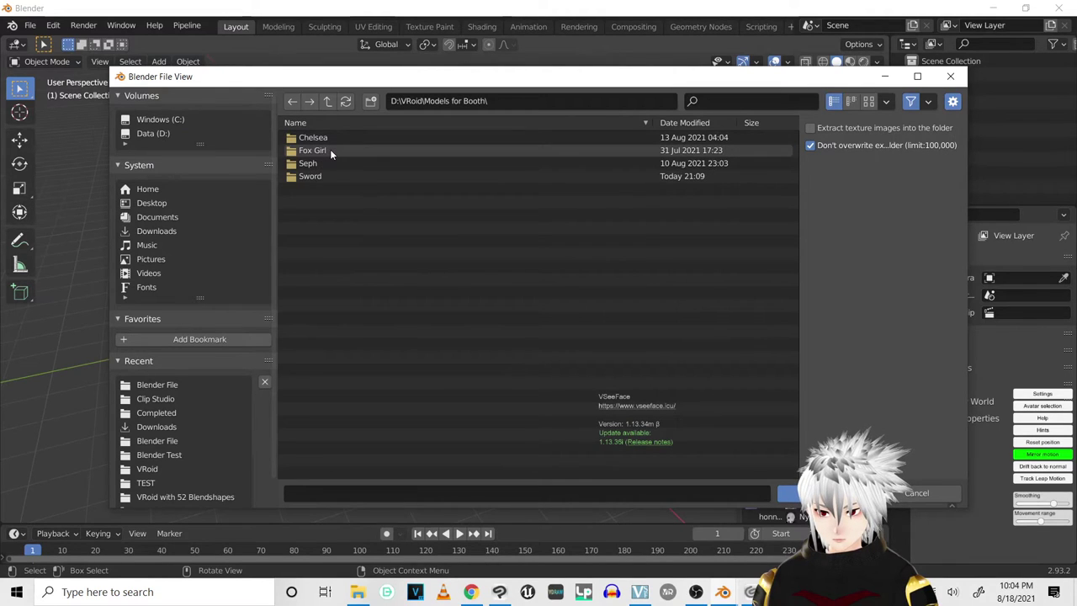
pyautogui.doubleClick(331, 150)
pyautogui.click(321, 240)
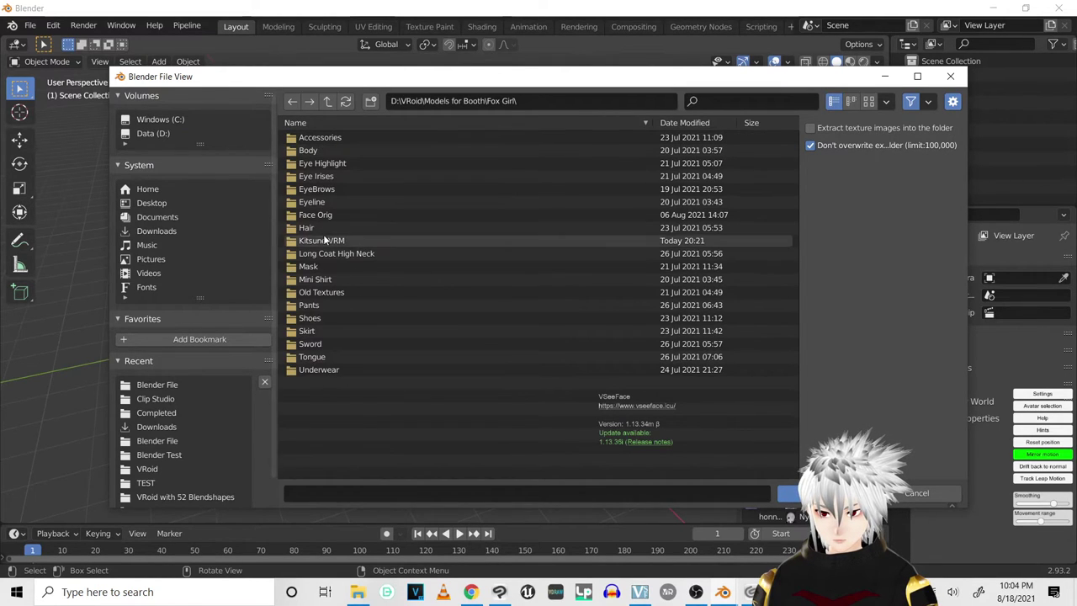
pyautogui.doubleClick(323, 237)
pyautogui.doubleClick(335, 151)
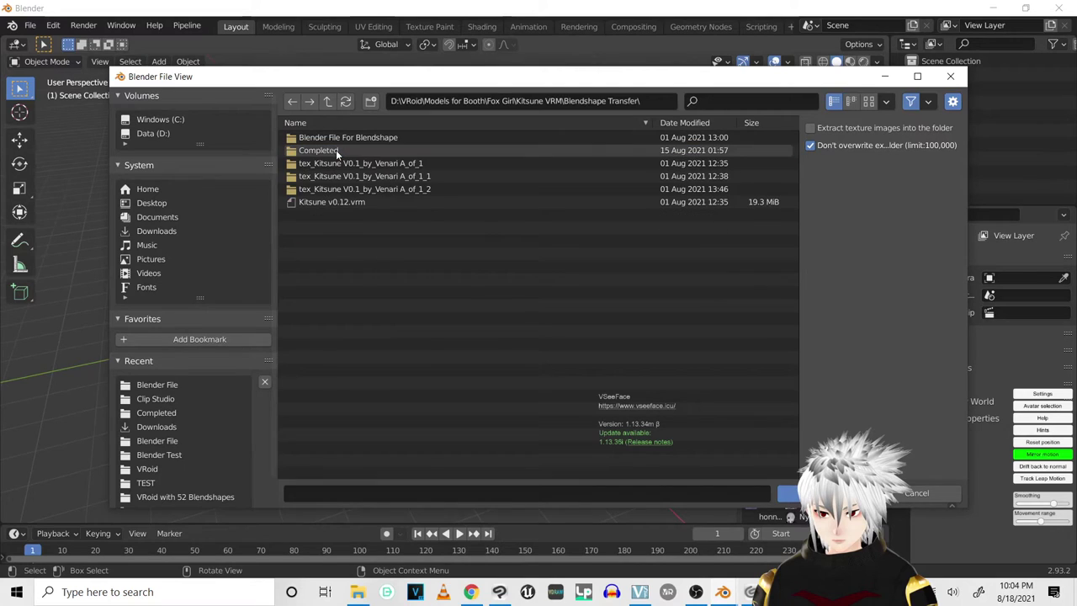
pyautogui.doubleClick(336, 151)
pyautogui.click(362, 215)
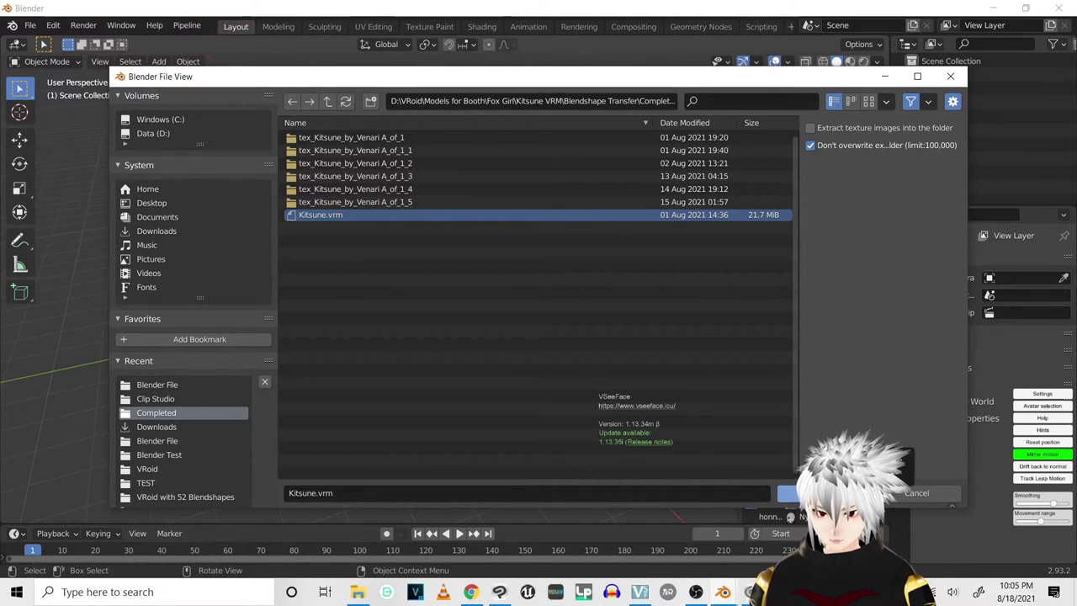
pyautogui.press('Return')
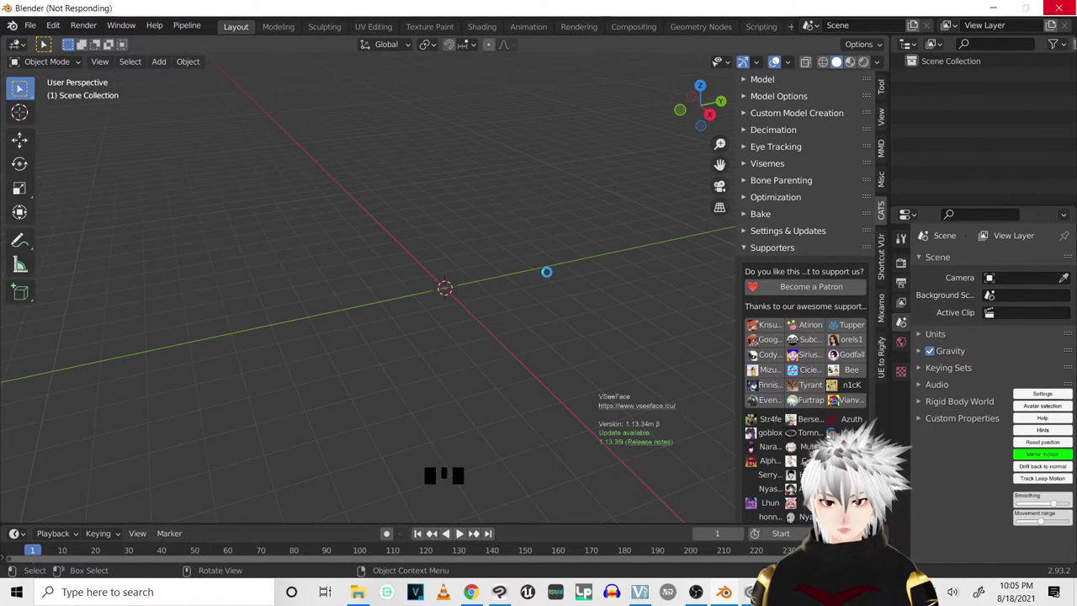
# Orbit to a front view of the Kitsune model and switch viewport shading to Rendered.
pyautogui.scroll(8, 452, 200)
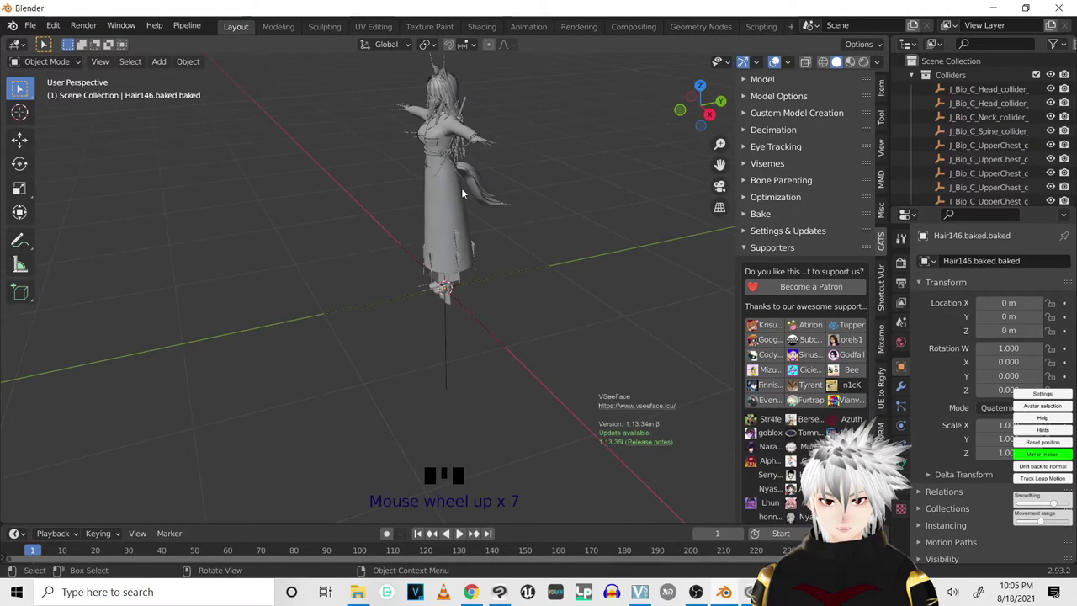
pyautogui.moveTo(495, 209); pyautogui.dragTo(605, 188, button='middle')
pyautogui.keyDown('shift'); pyautogui.moveTo(512, 142); pyautogui.dragTo(520, 287, button='middle'); pyautogui.keyUp('shift')
pyautogui.scroll(3, 492, 234)
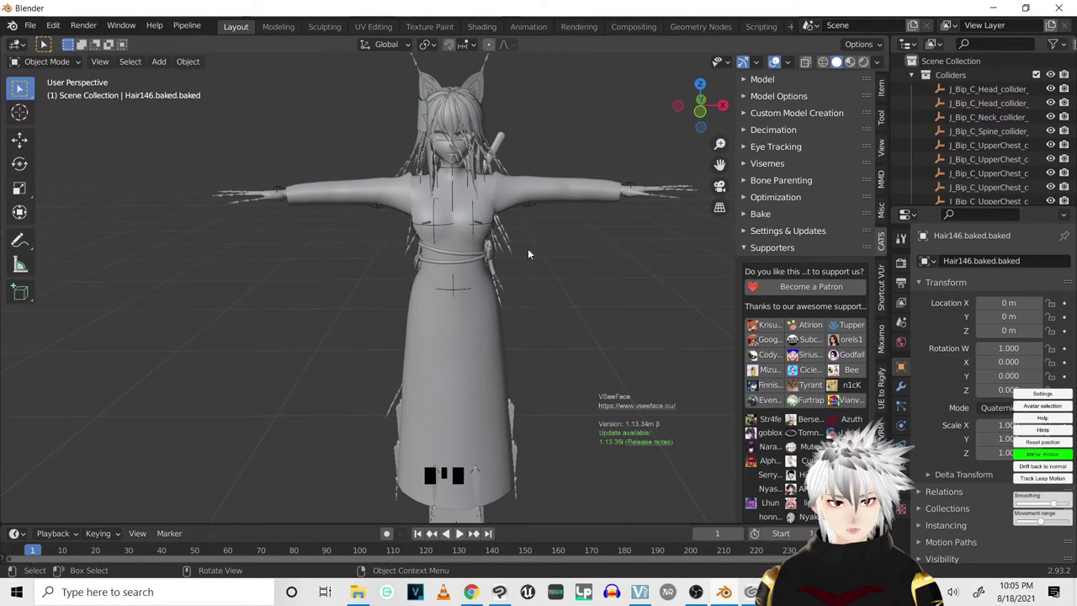
pyautogui.click(863, 62)
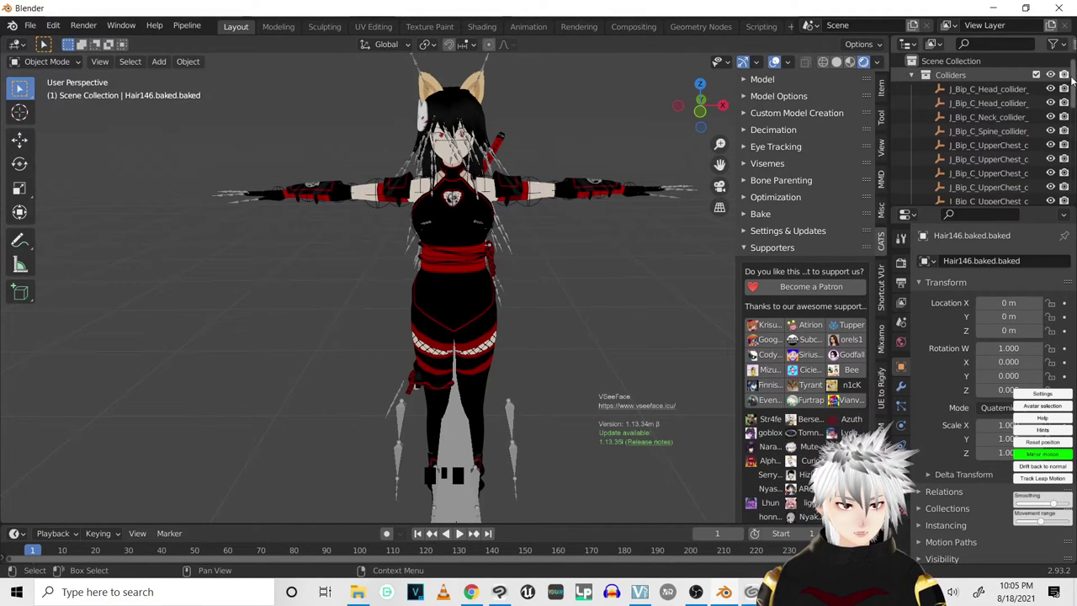
pyautogui.moveTo(1074, 76); pyautogui.dragTo(726, 81)
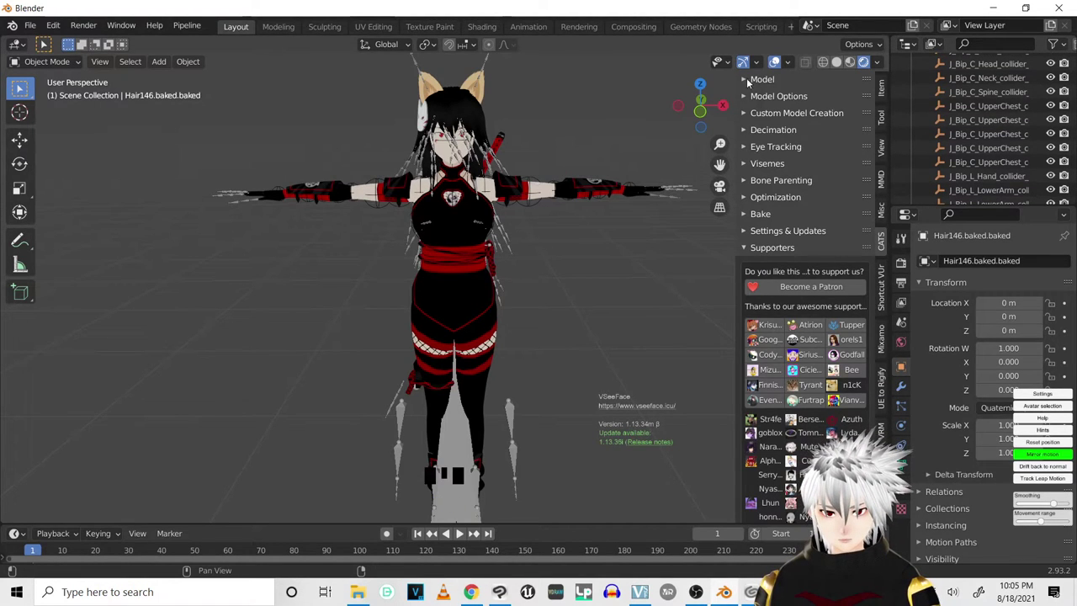
# Expand the CATS Model panel and orbit to a side view of the model.
pyautogui.click(751, 82)
pyautogui.moveTo(1074, 94); pyautogui.dragTo(1075, 168)
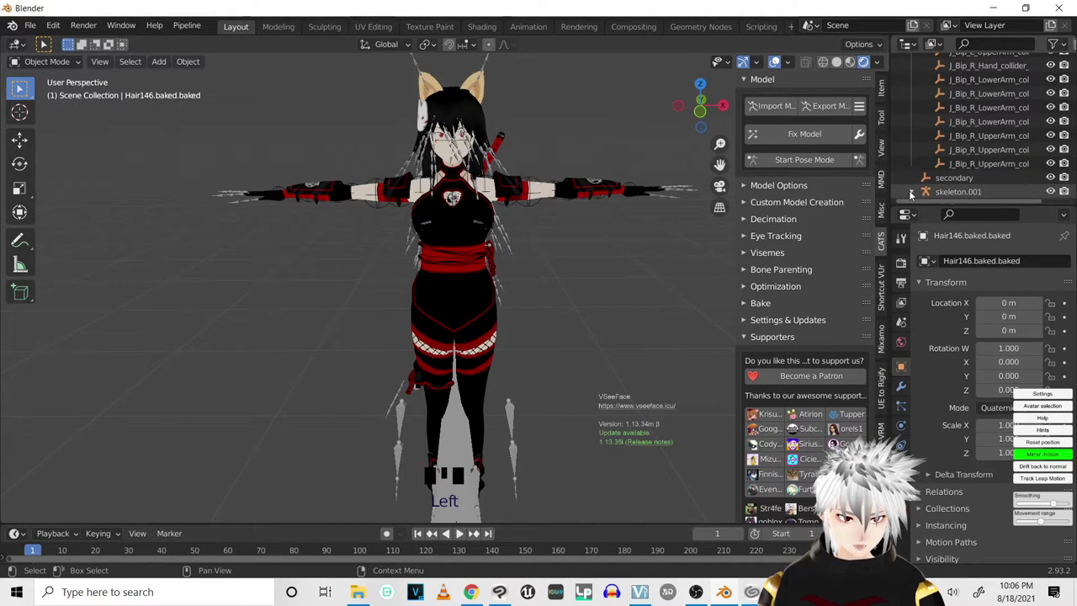
pyautogui.scroll(-12, 959, 172)
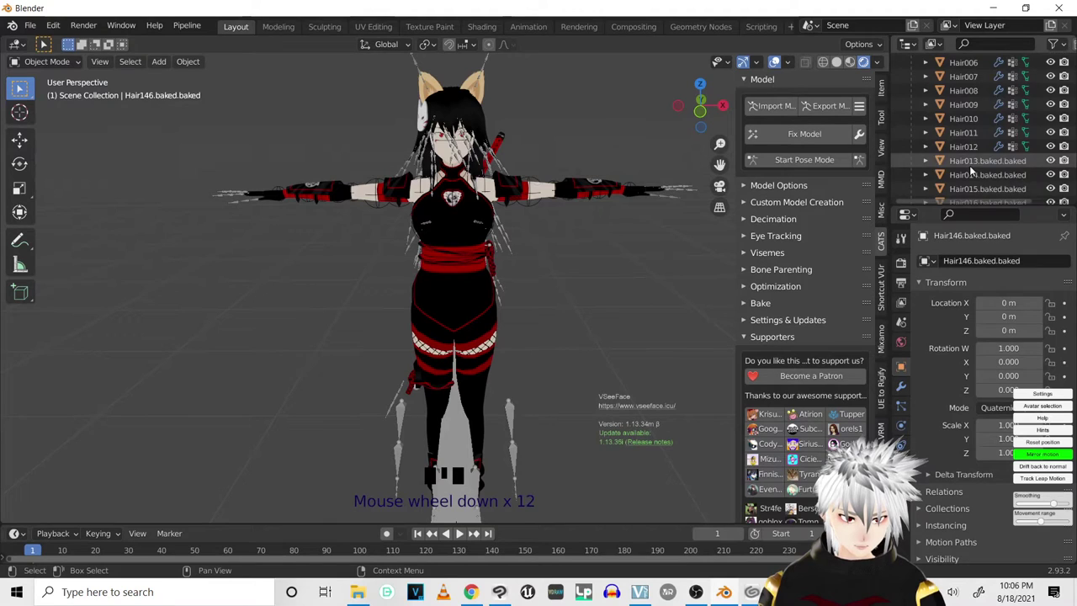
pyautogui.scroll(-3, 971, 169)
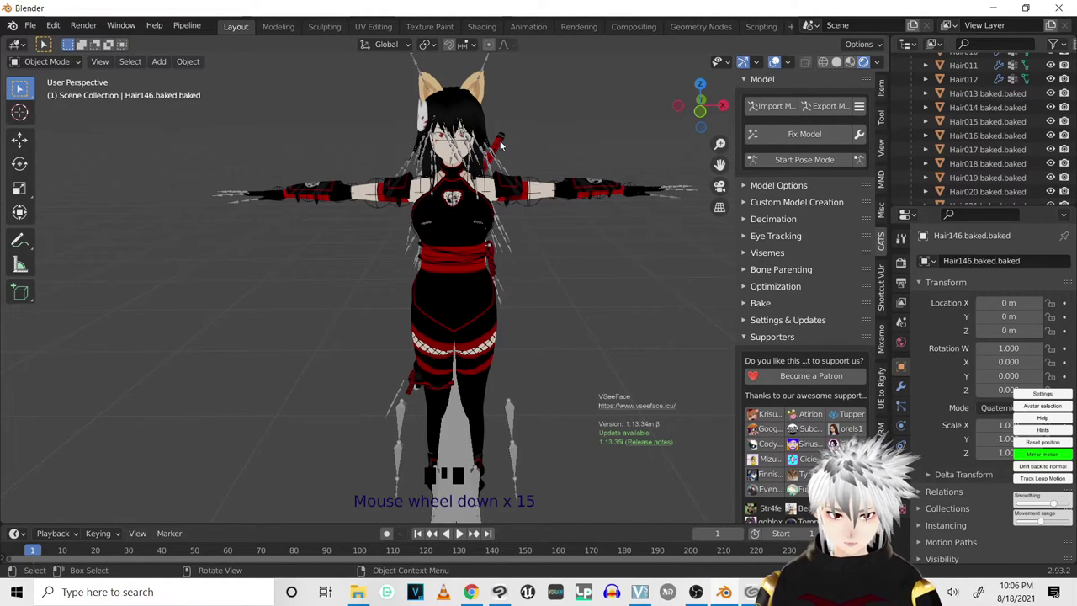
pyautogui.scroll(3, 631, 205)
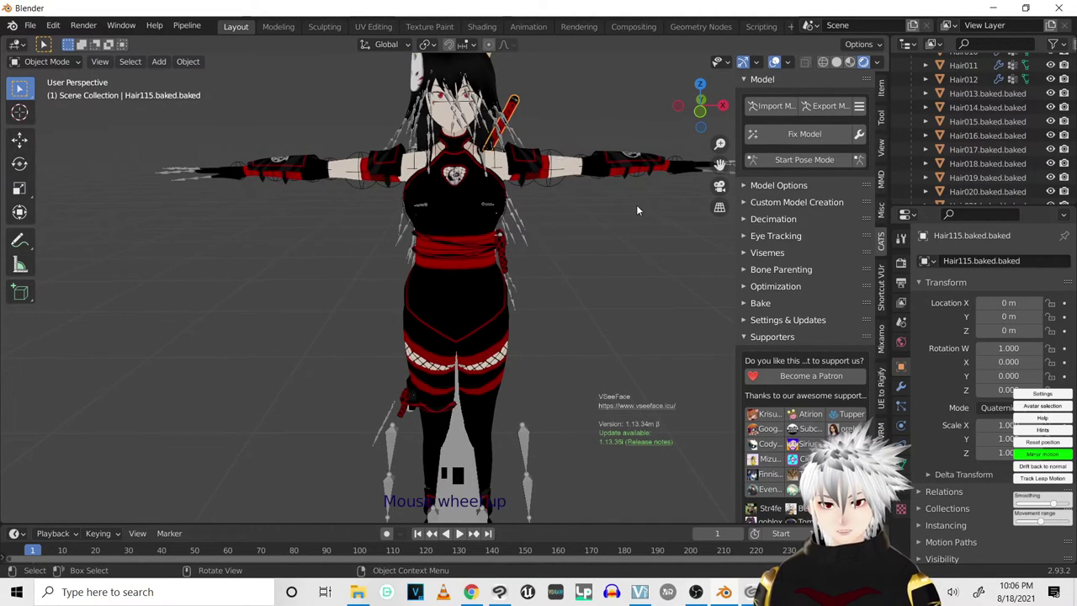
pyautogui.moveTo(585, 219); pyautogui.dragTo(530, 172, button='middle')
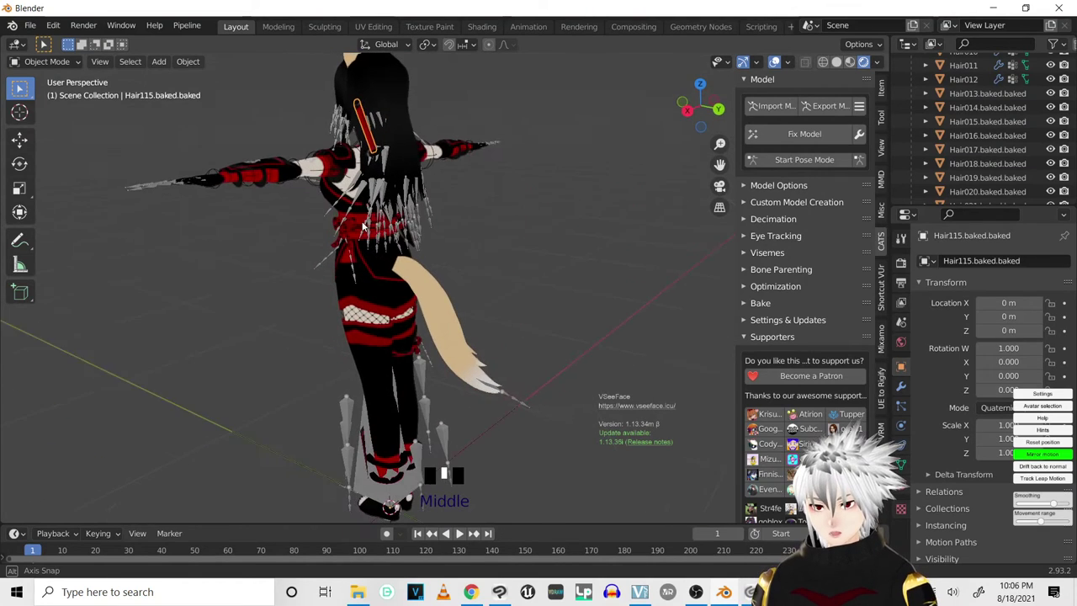
pyautogui.scroll(-20, 976, 154)
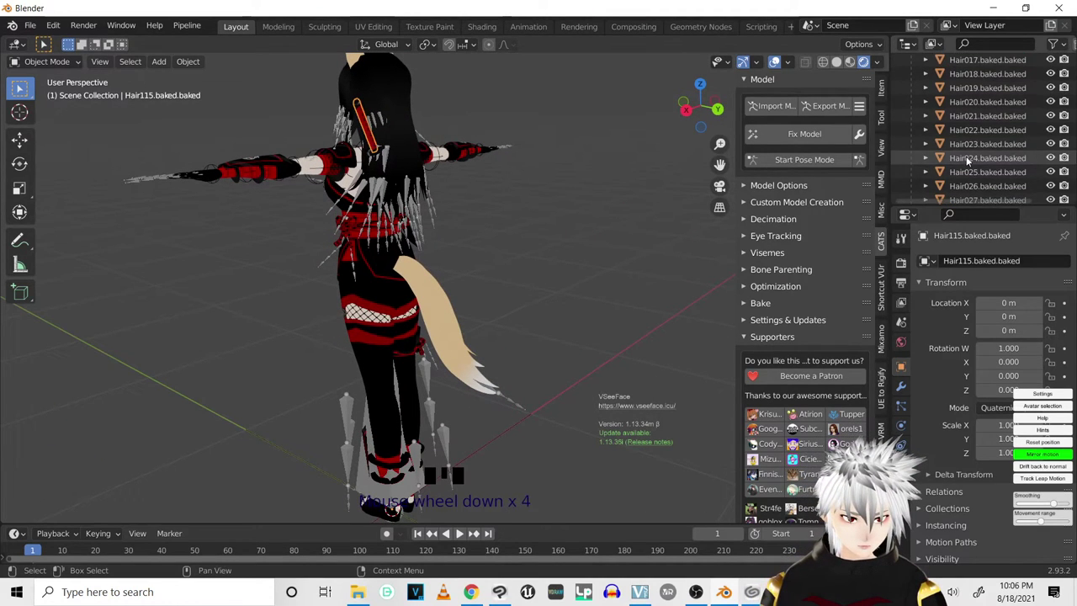
pyautogui.scroll(-20, 973, 162)
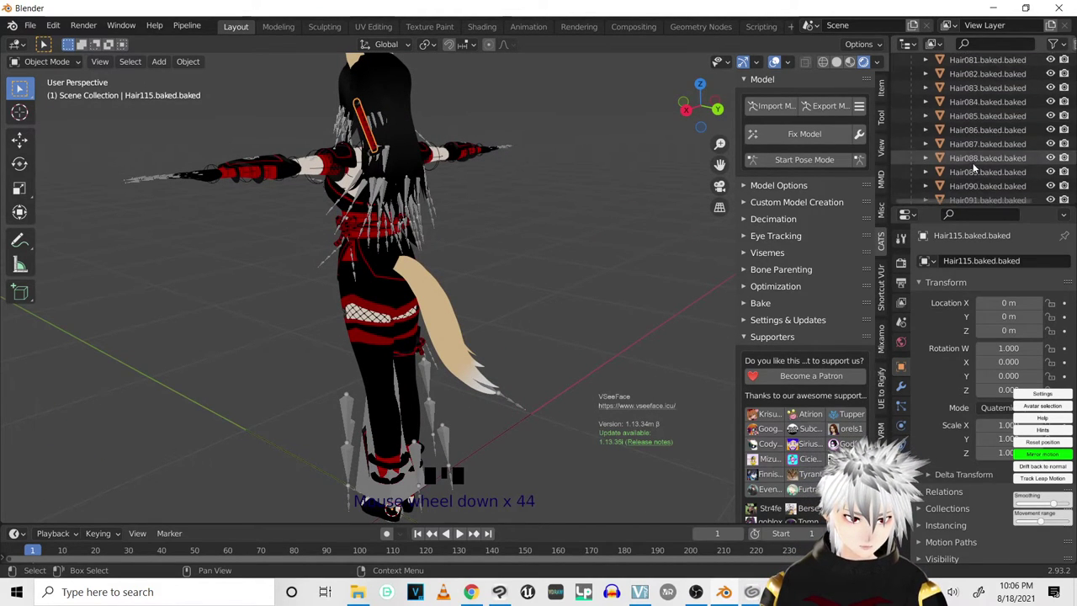
pyautogui.scroll(3, 977, 163)
pyautogui.scroll(1, 976, 162)
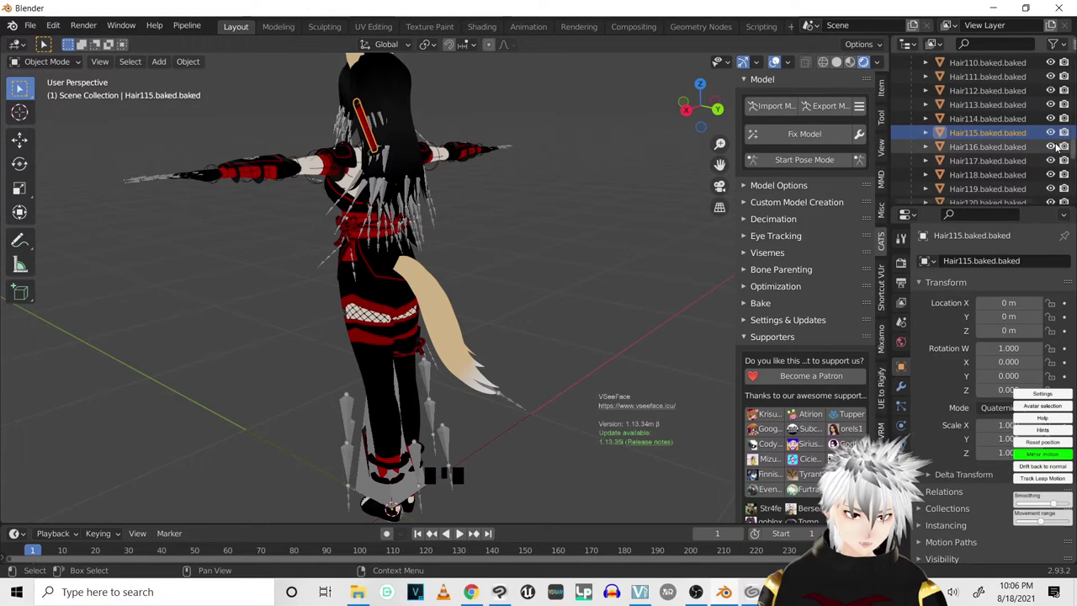
# Select the Hair113, Hair114 and Hair115 baked objects in the Outliner and unlink them.
pyautogui.rightClick(980, 135)
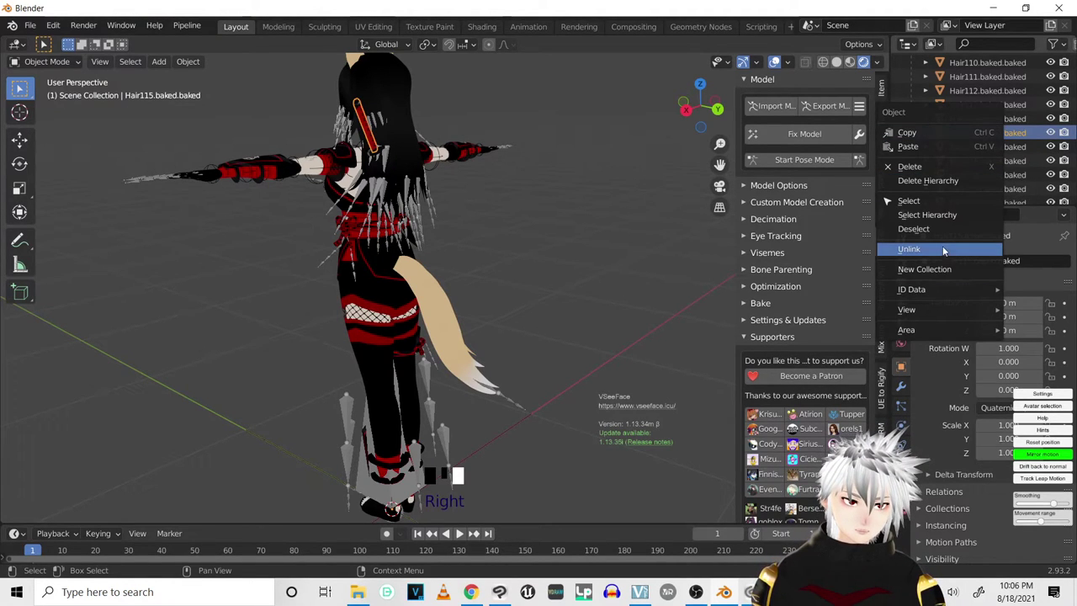
pyautogui.press('Escape')
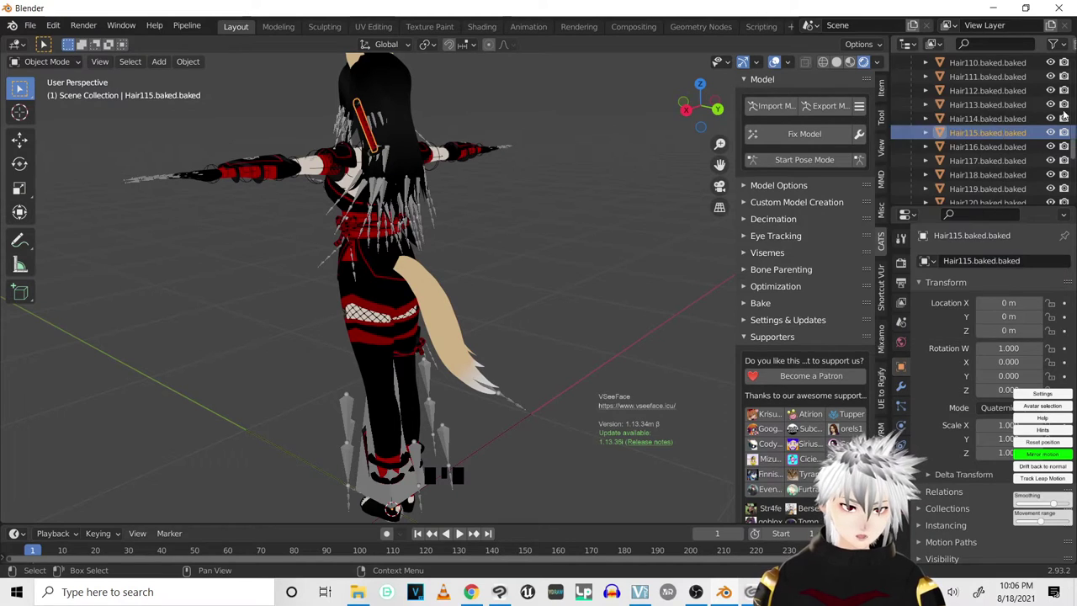
pyautogui.keyDown('shift'); pyautogui.click(996, 146); pyautogui.keyUp('shift')
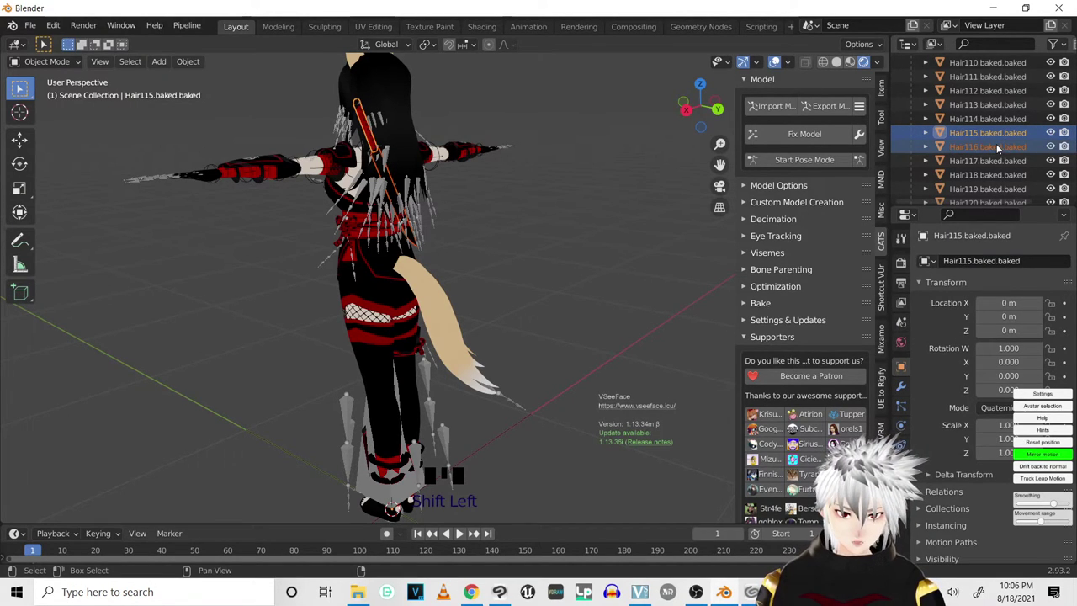
pyautogui.keyDown('shift'); pyautogui.click(993, 160); pyautogui.keyUp('shift')
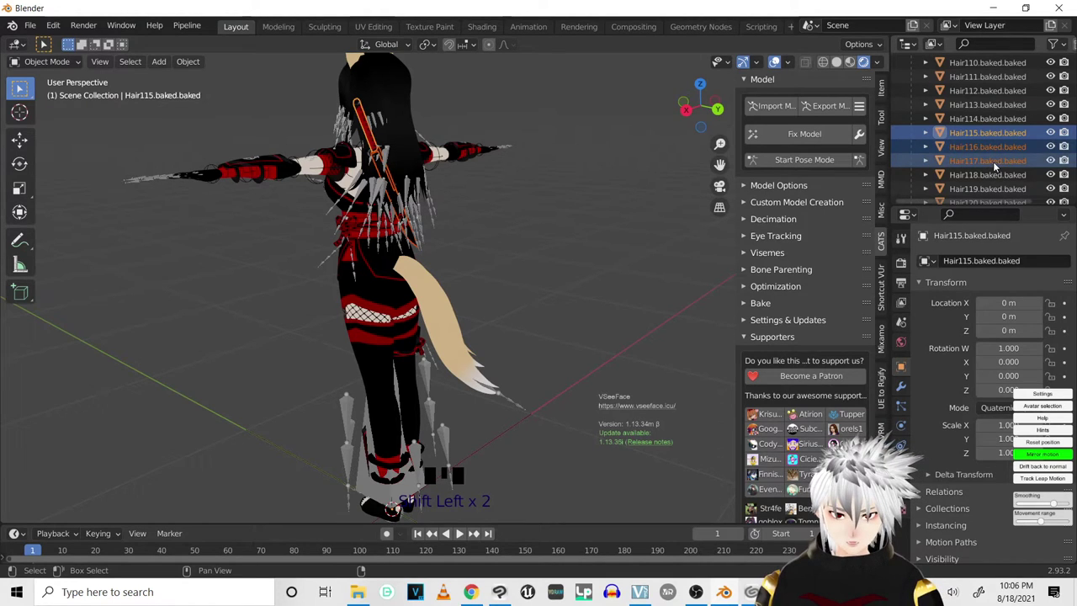
pyautogui.keyDown('shift'); pyautogui.click(993, 161); pyautogui.keyUp('shift')
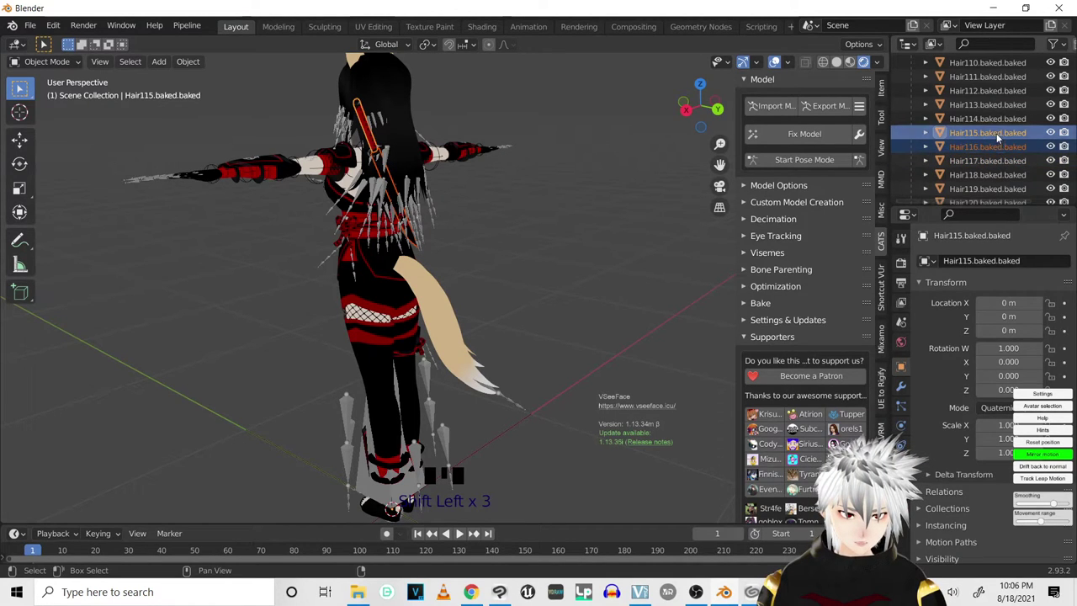
pyautogui.keyDown('shift'); pyautogui.click(995, 118); pyautogui.keyUp('shift')
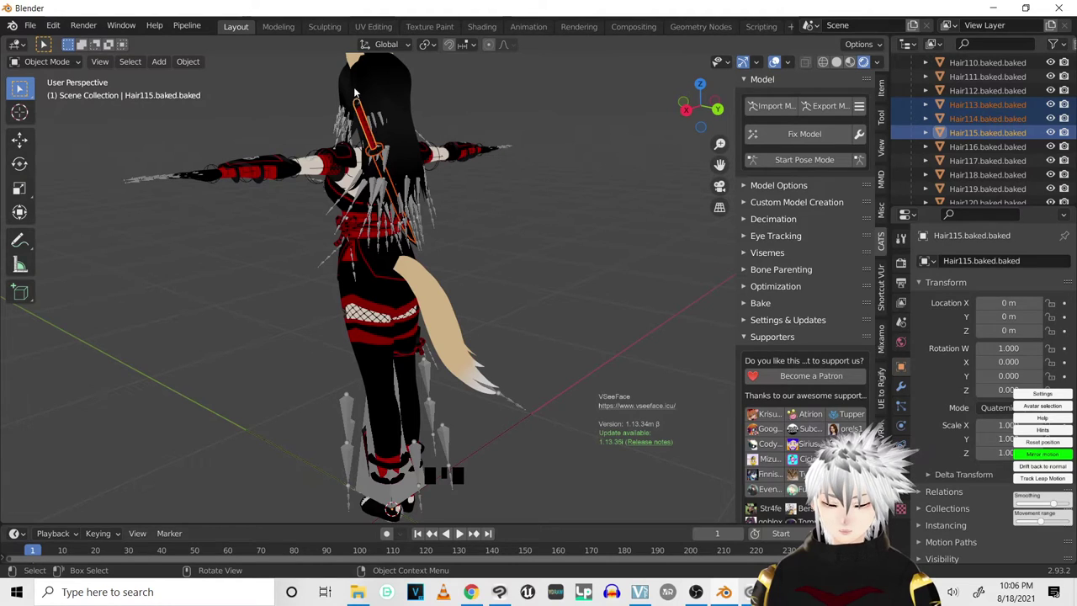
pyautogui.rightClick(982, 103)
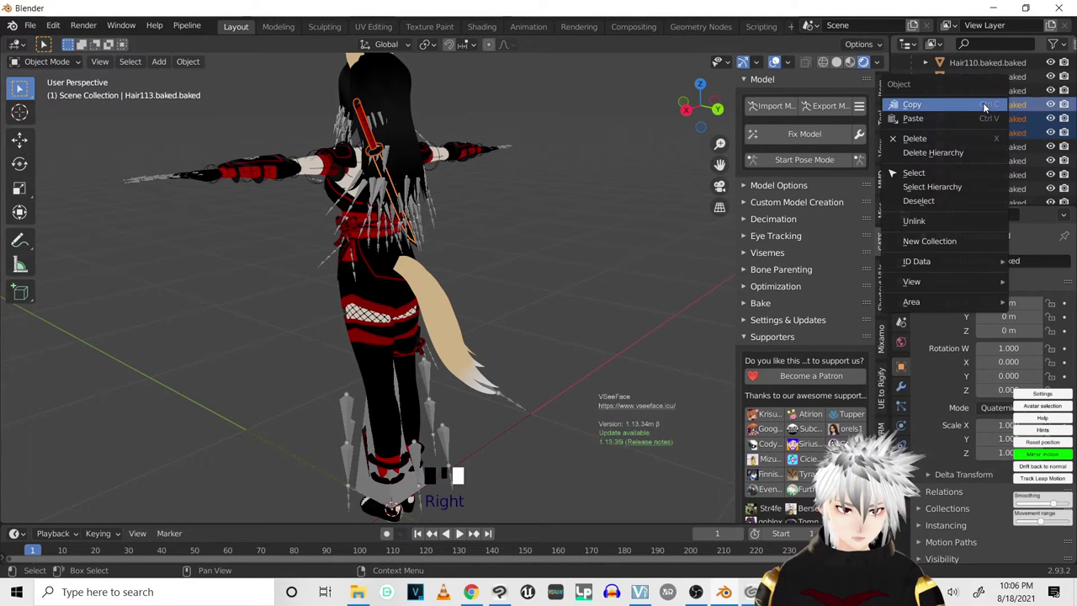
pyautogui.click(919, 222)
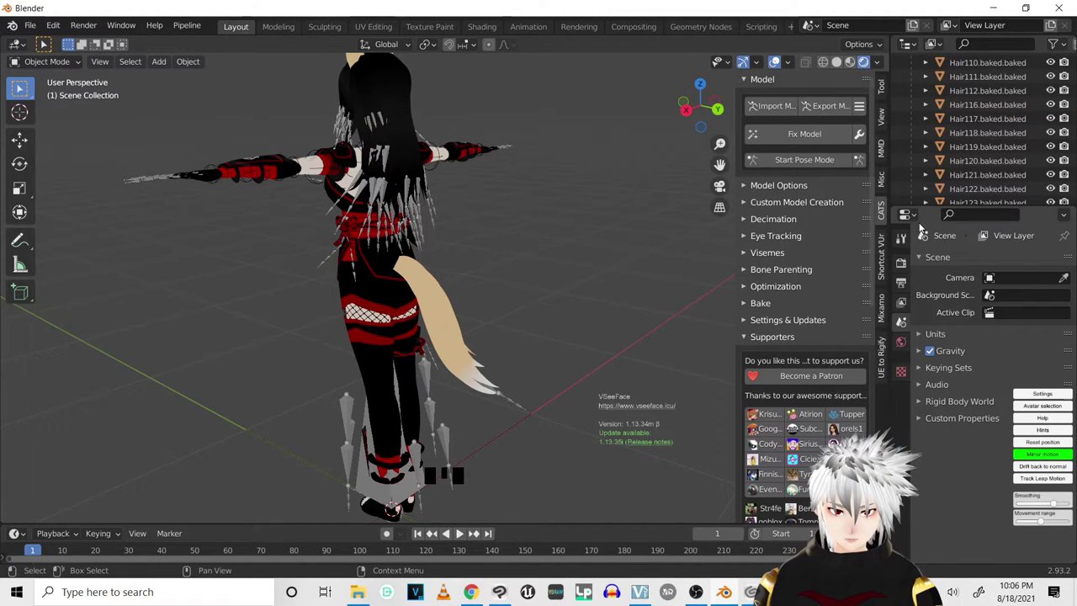
pyautogui.scroll(2, 447, 175)
pyautogui.moveTo(448, 174); pyautogui.dragTo(643, 189, button='middle')
pyautogui.scroll(-3, 640, 188)
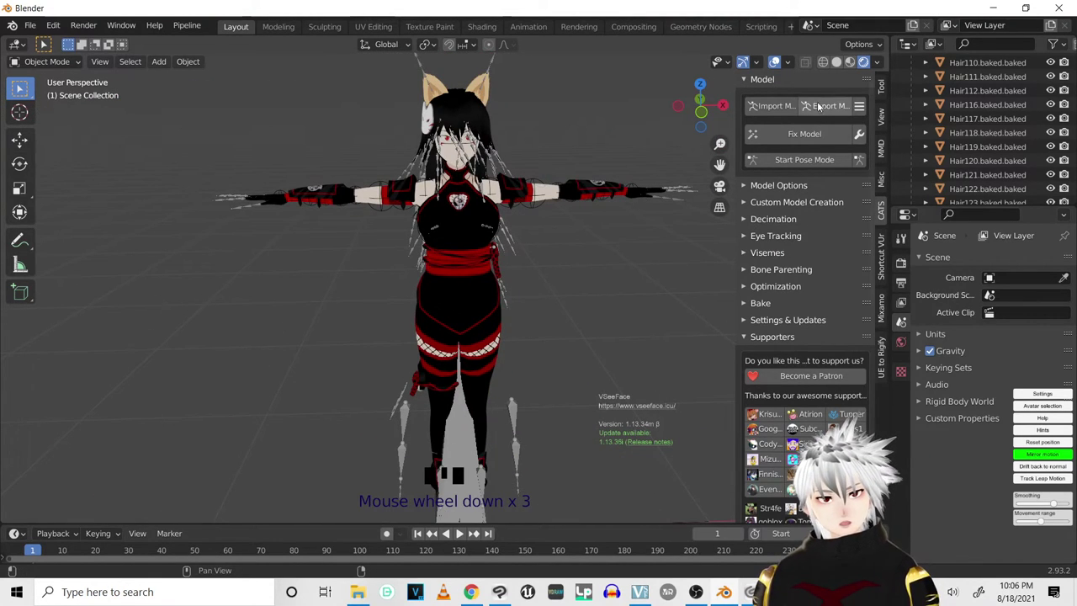
# Run CATS Fix Model on the Kitsune and collapse the Armature hierarchy.
pyautogui.click(824, 142)
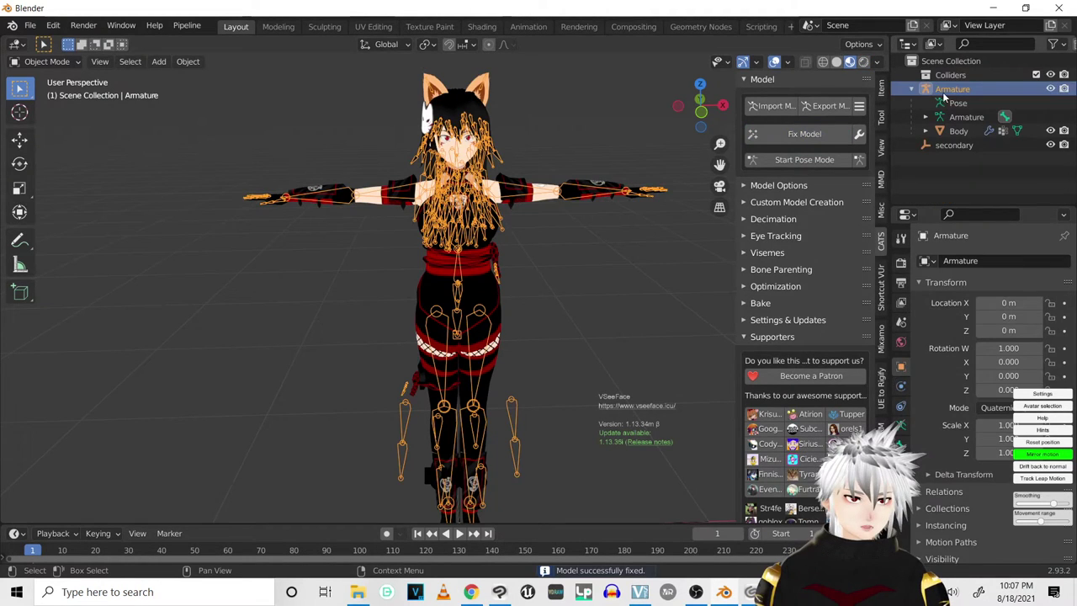
pyautogui.click(912, 89)
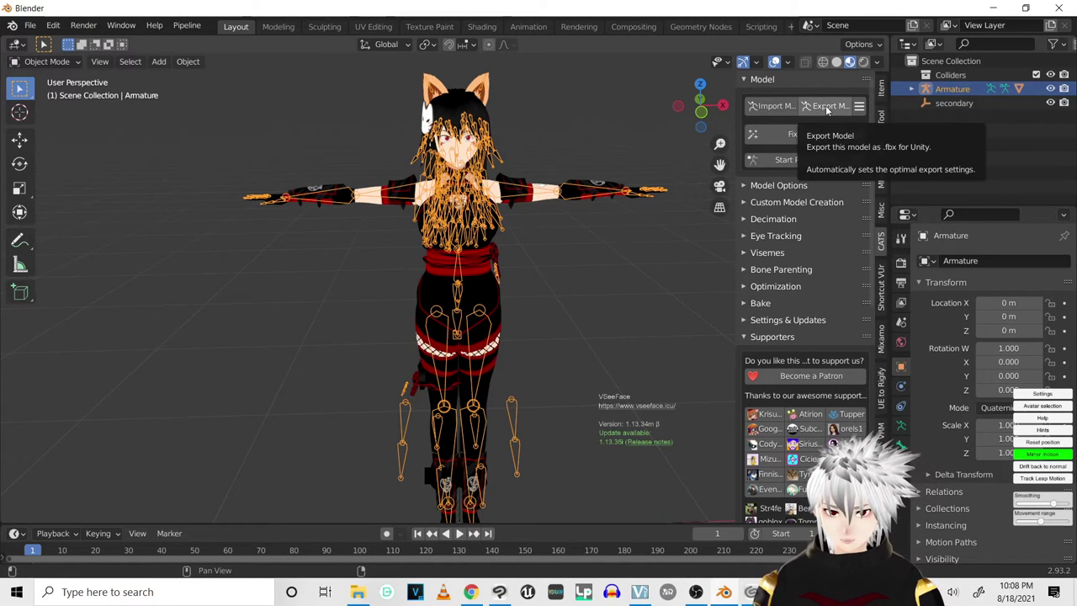
# Export the fixed model as an FBX with CATS Export Model, continuing past the warnings.
pyautogui.click(827, 107)
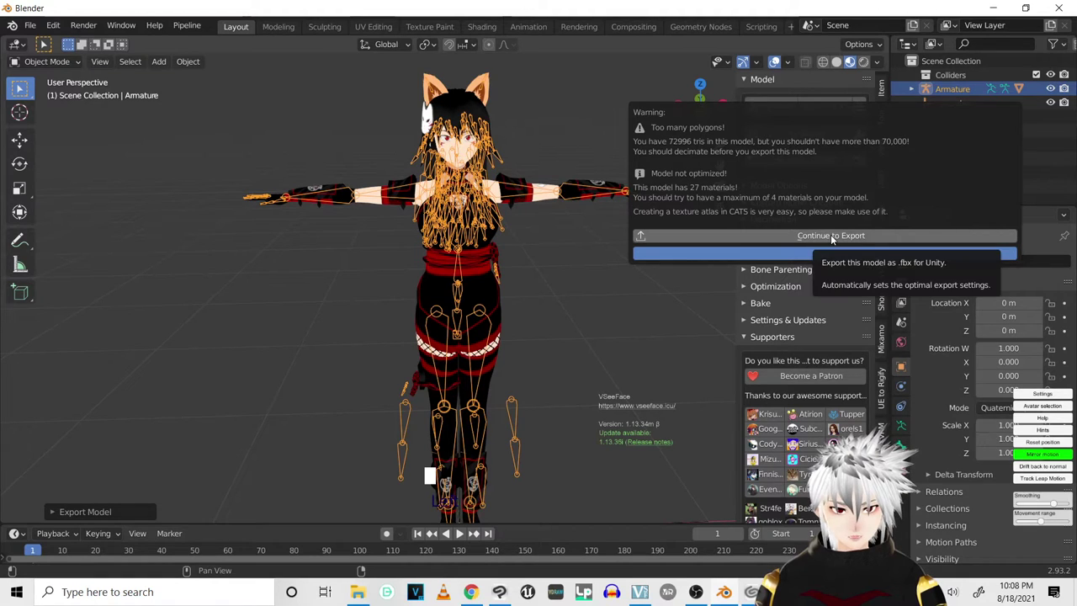
pyautogui.click(856, 238)
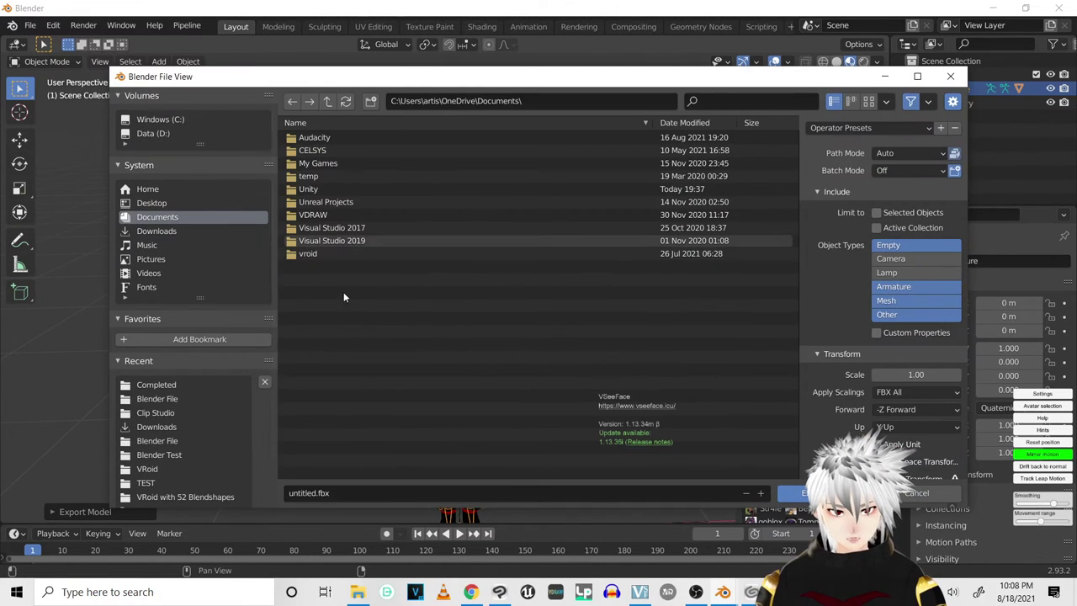
pyautogui.click(315, 495)
pyautogui.click(315, 495)
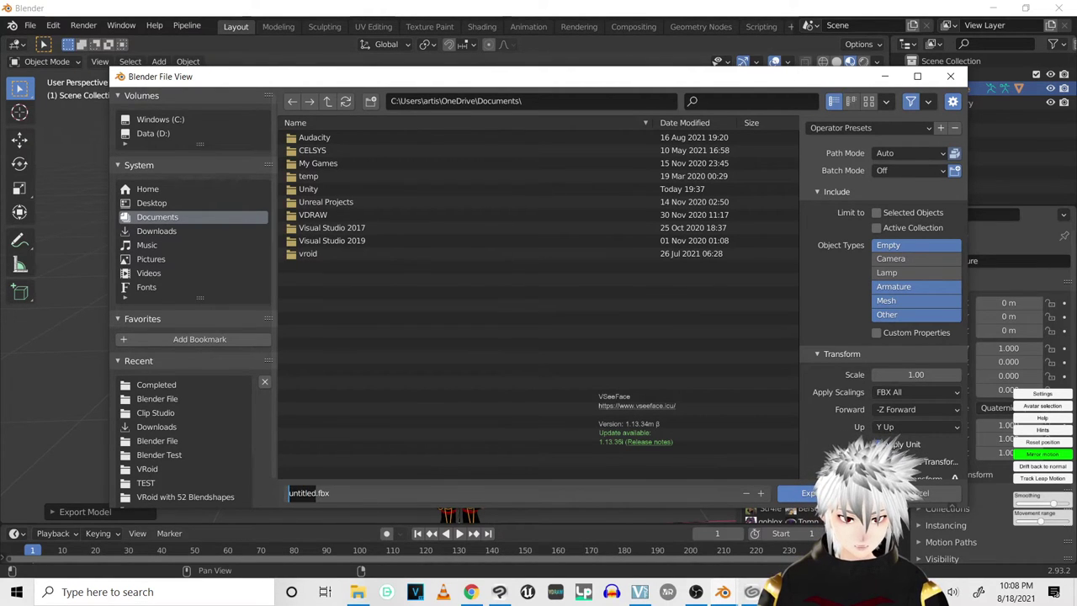
pyautogui.press('Return')
pyautogui.click(949, 493)
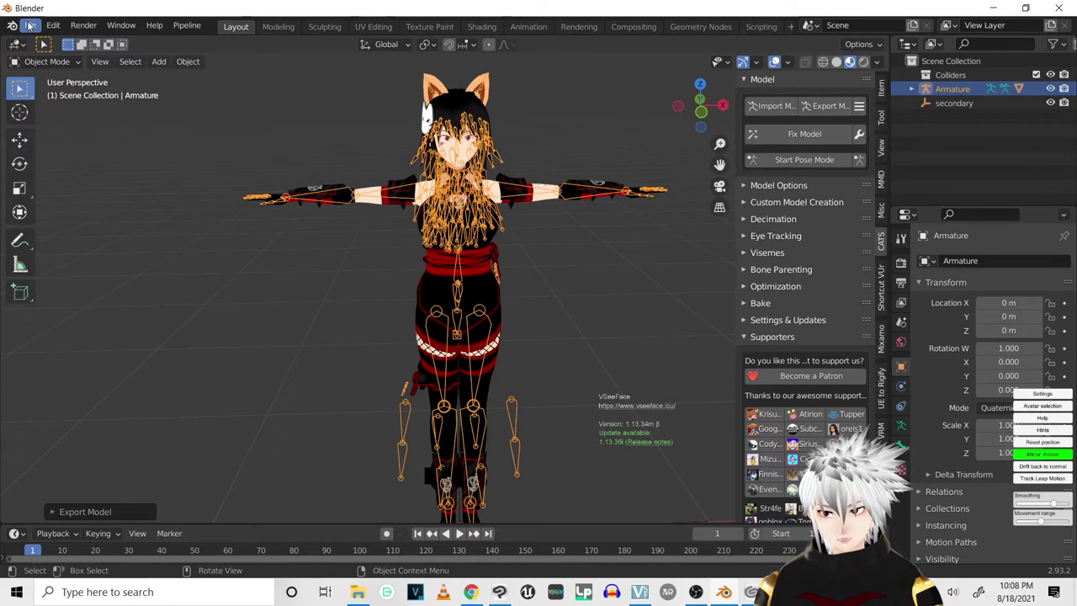
pyautogui.click(30, 25)
pyautogui.click(55, 133)
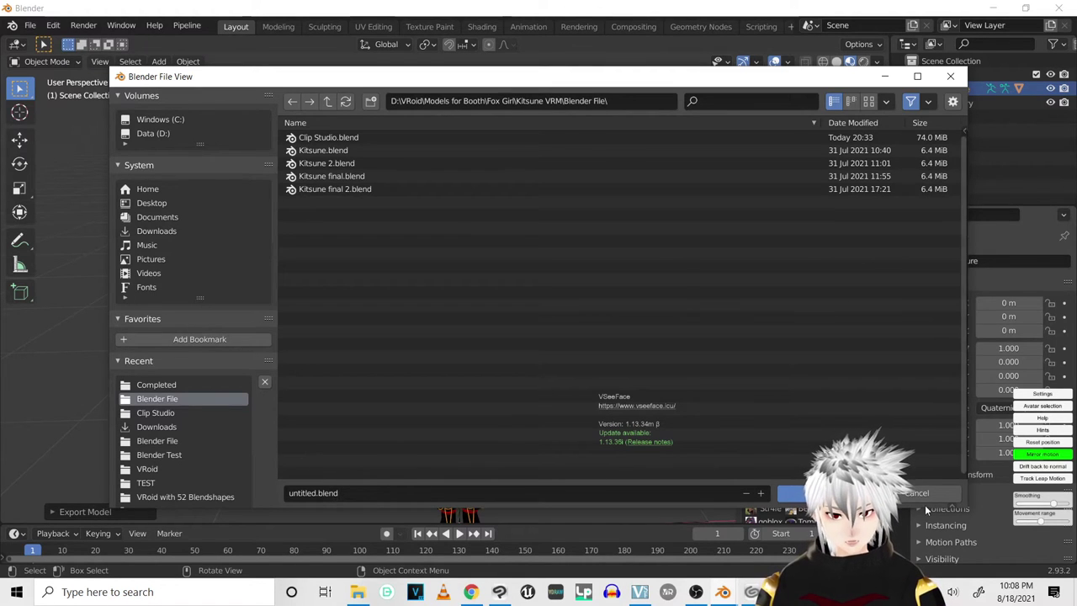
pyautogui.click(925, 492)
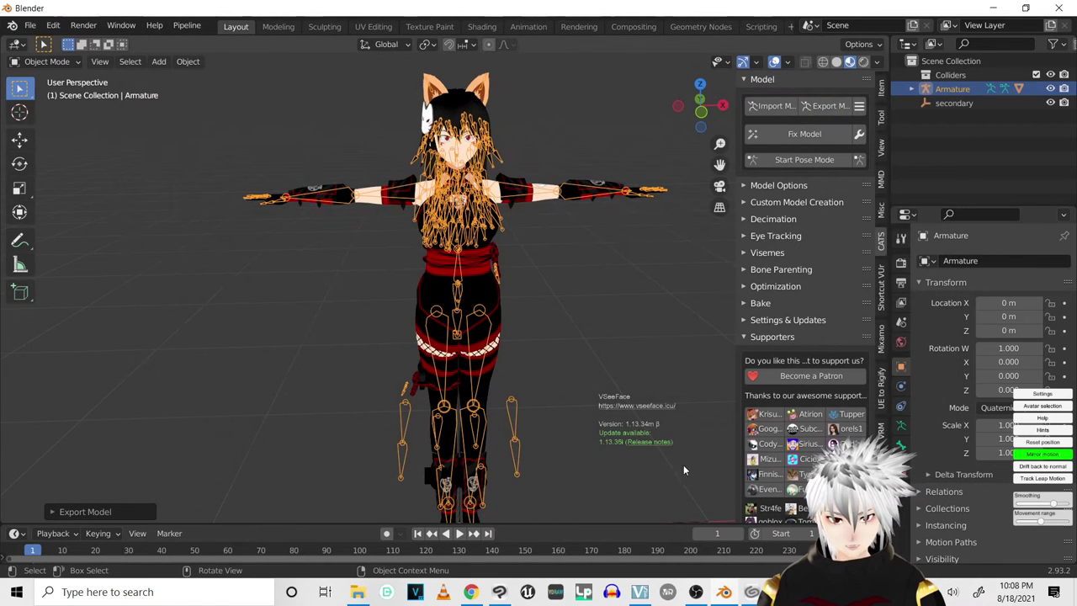
# Start a new General scene, discarding the kitsune scene without saving.
pyautogui.moveTo(780, 591)
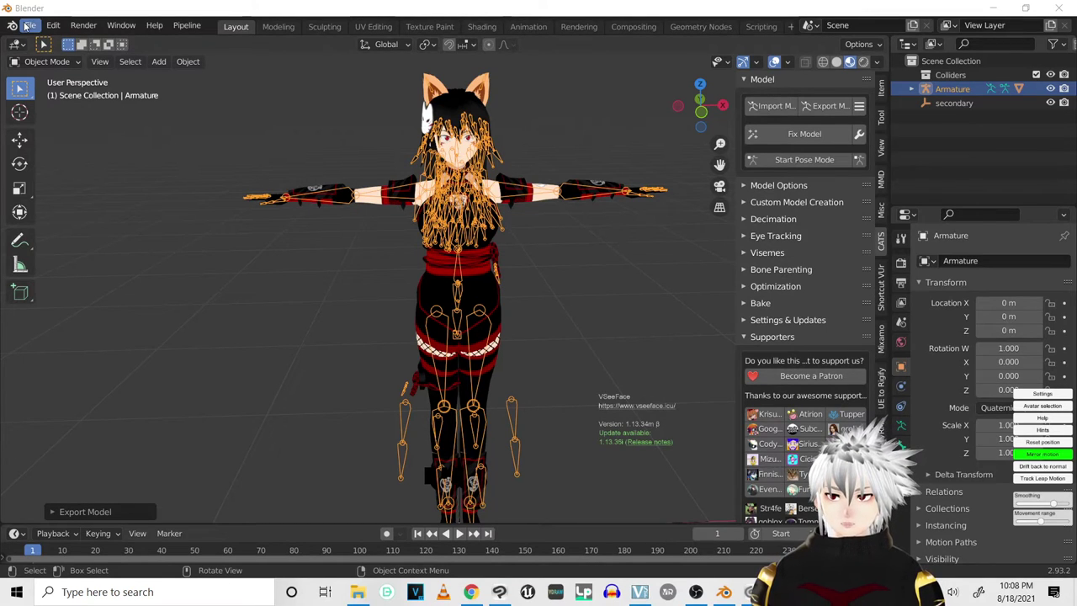
pyautogui.click(30, 26)
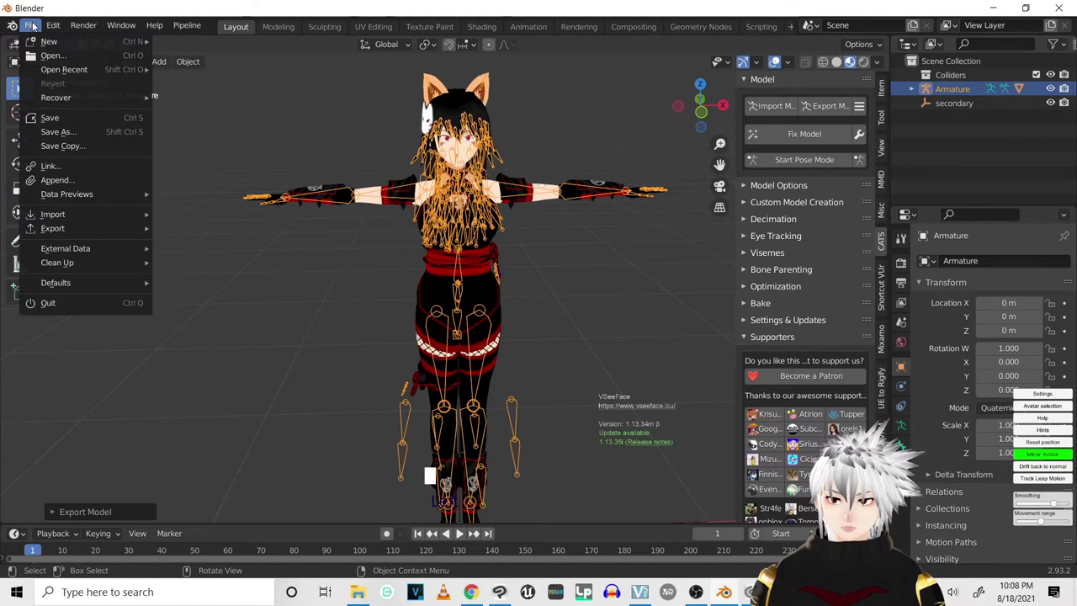
pyautogui.click(30, 26)
pyautogui.click(30, 26)
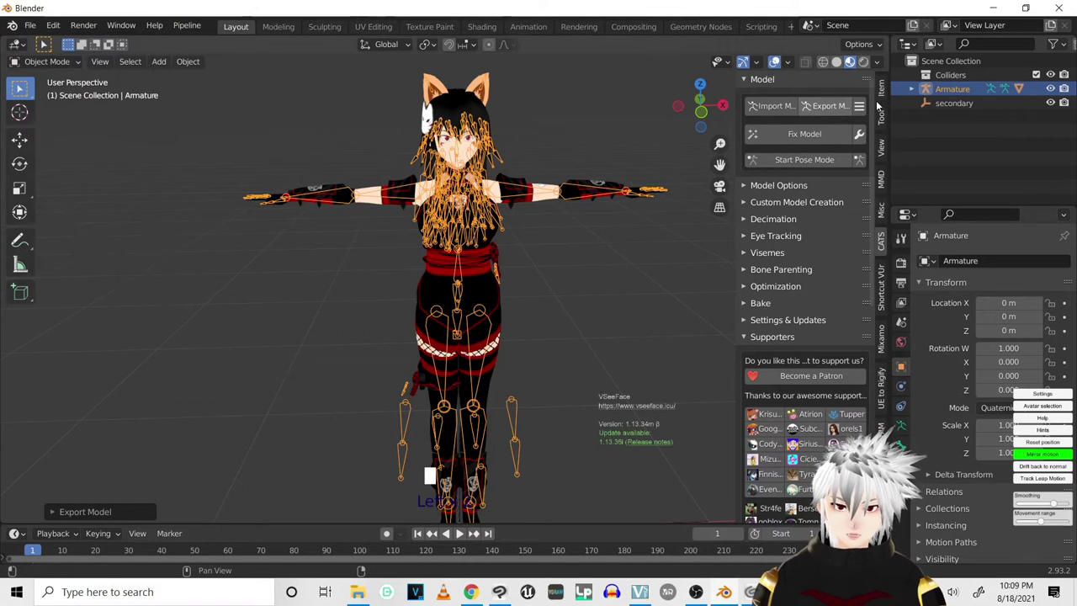
pyautogui.click(27, 26)
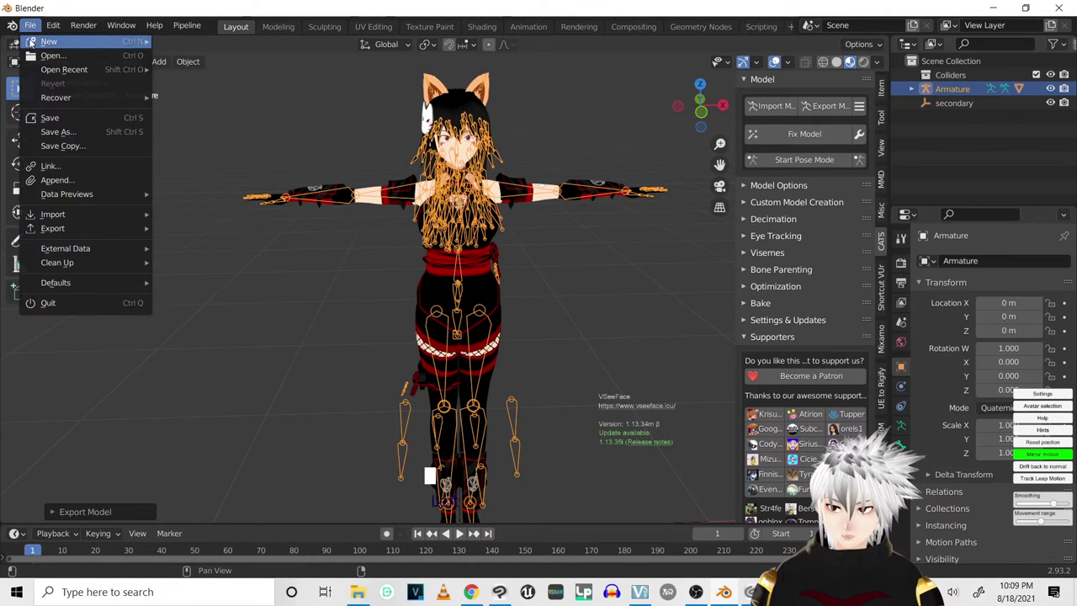
pyautogui.moveTo(50, 42)
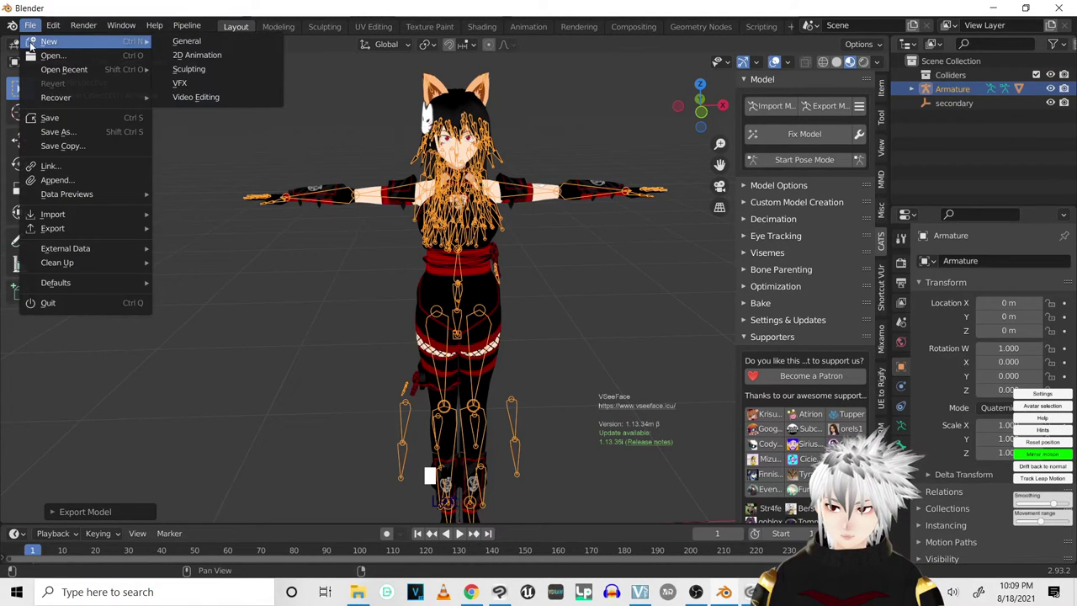
pyautogui.click(211, 47)
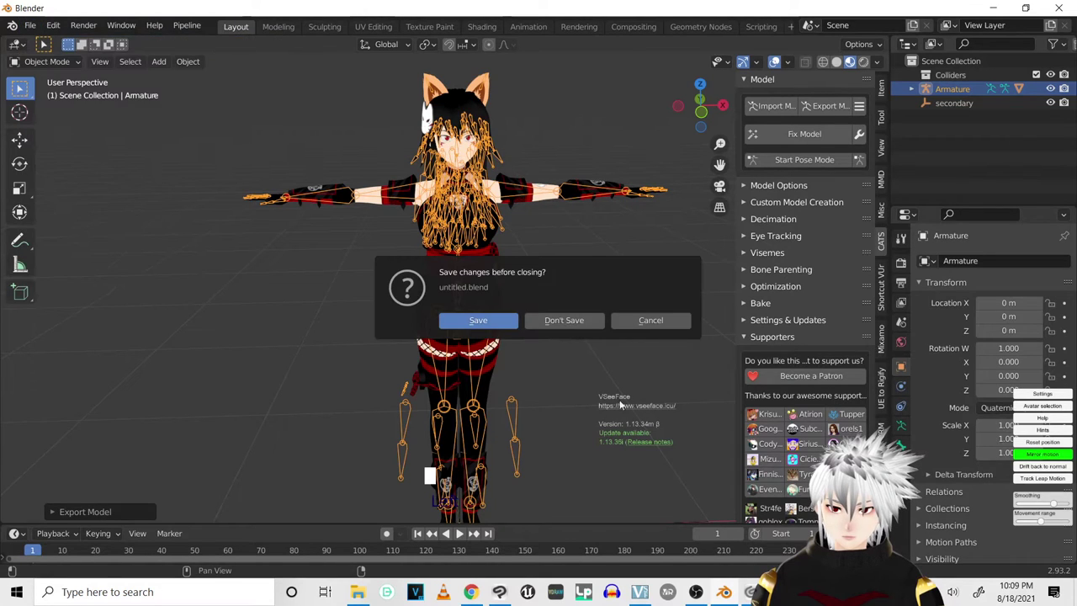
pyautogui.click(590, 320)
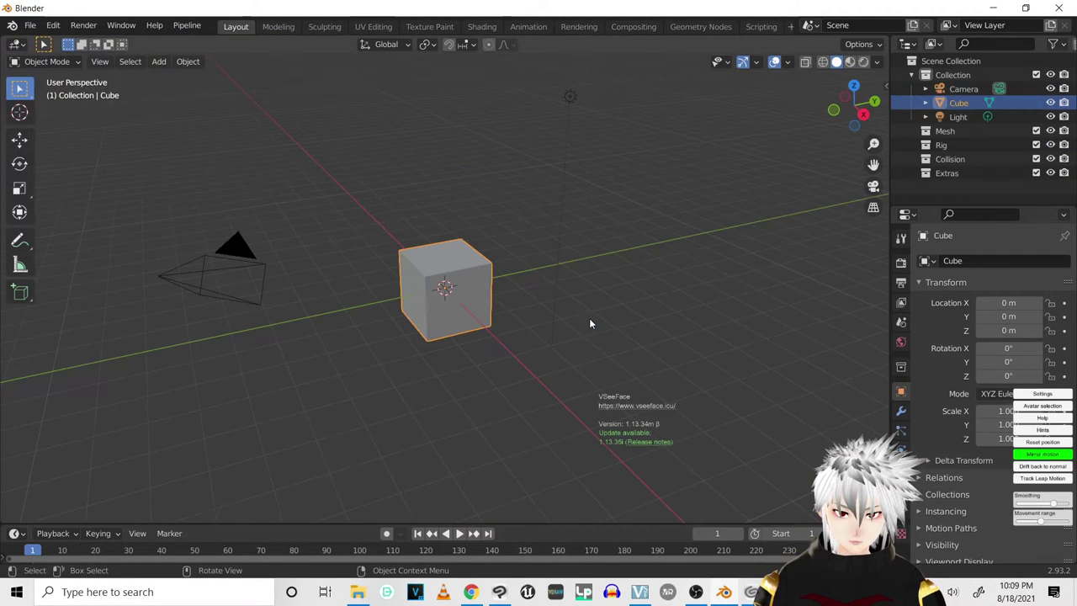
# Select everything in the new scene and delete the default cube, camera and light.
pyautogui.click(1020, 176)
pyautogui.press('a')
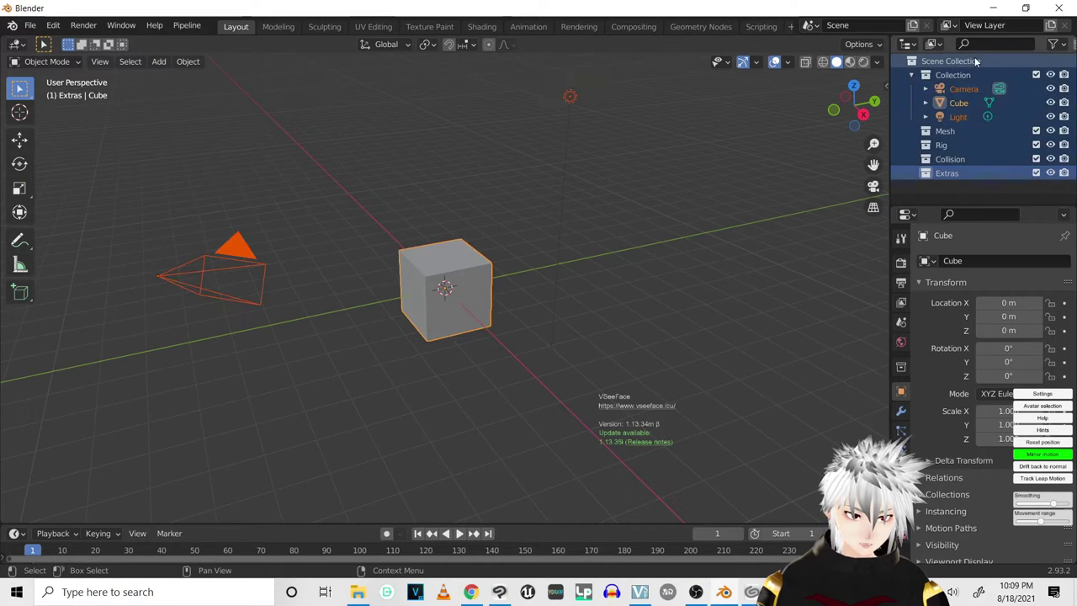
pyautogui.press('x')
pyautogui.click(30, 26)
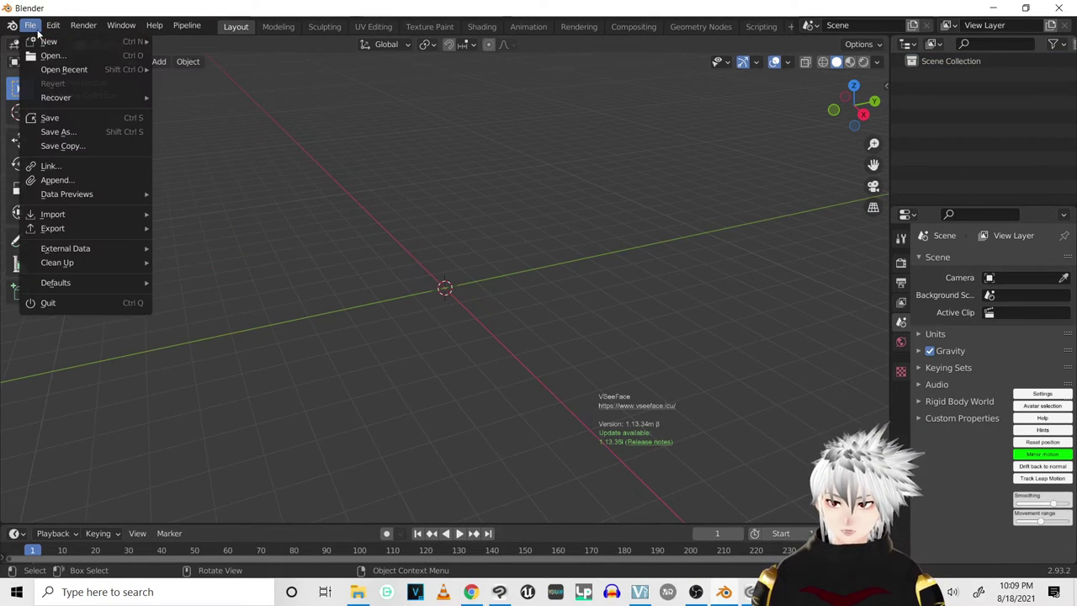
# Import Kitsune.vrm from D:\VRoid\Models for Booth\Fox Girl\Kitsune VRM\Blendshape Transfer\Completed.
pyautogui.moveTo(75, 217)
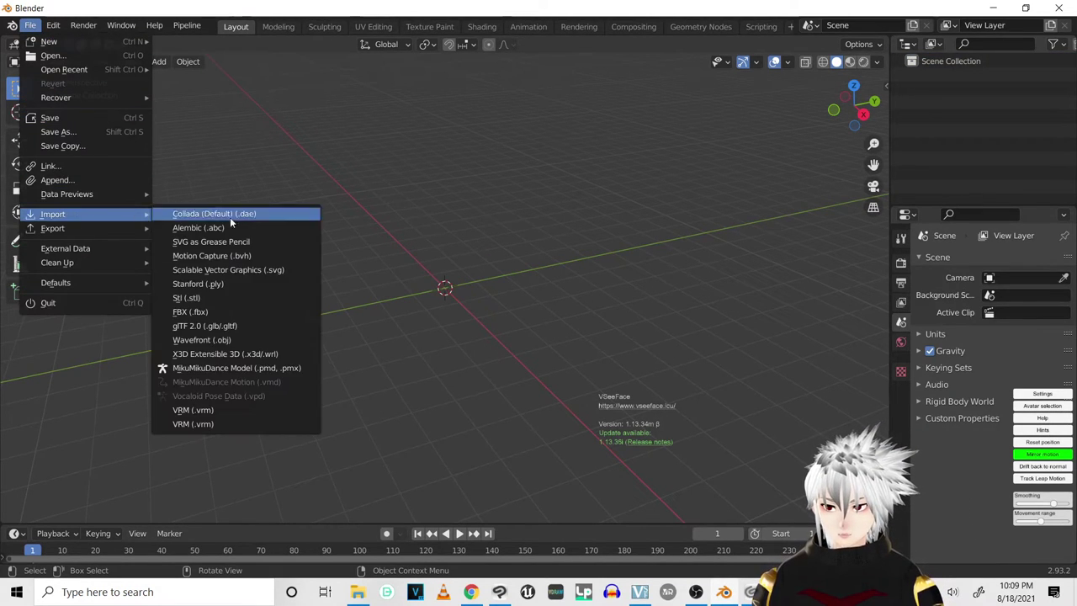
pyautogui.click(210, 413)
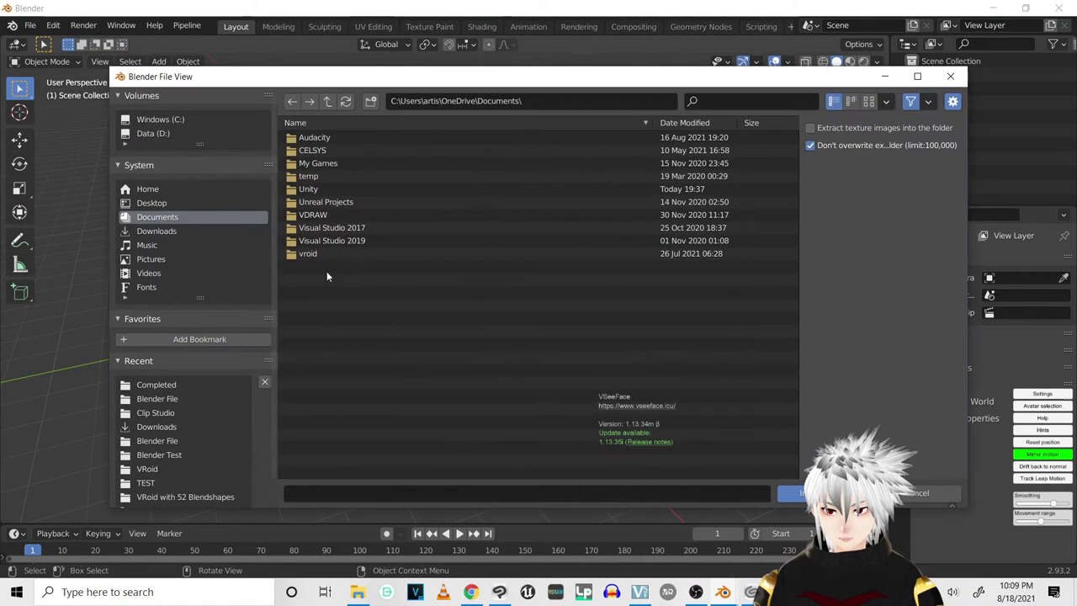
pyautogui.click(185, 133)
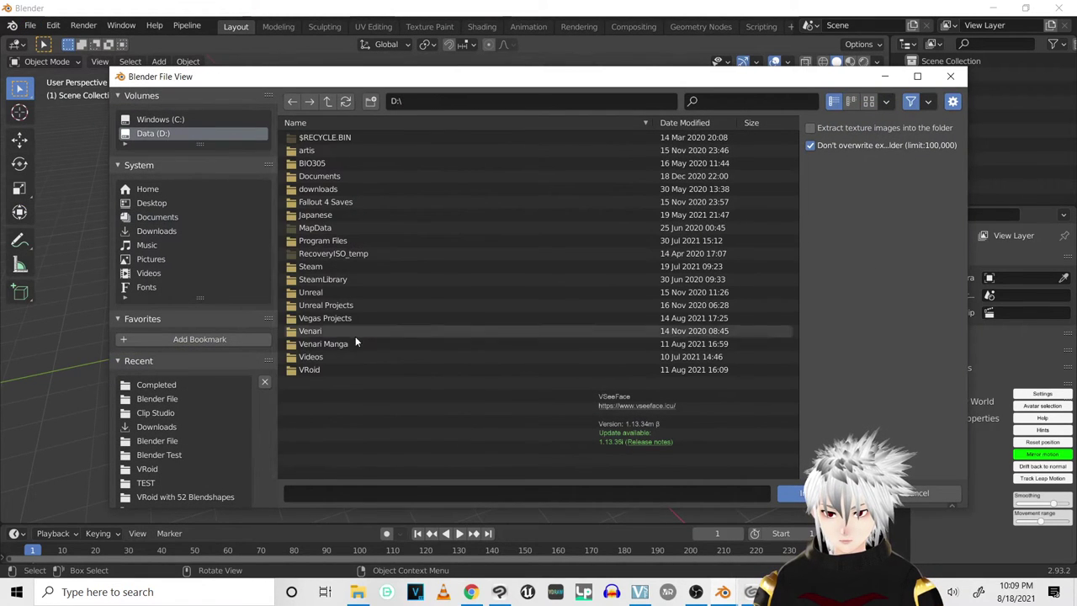
pyautogui.doubleClick(325, 370)
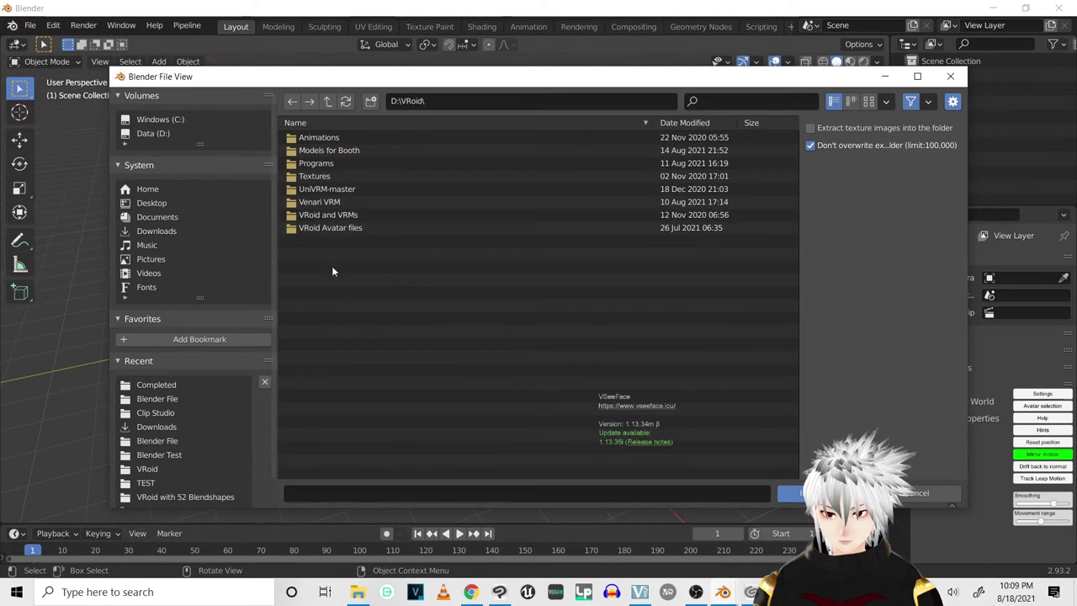
pyautogui.doubleClick(346, 150)
pyautogui.doubleClick(347, 150)
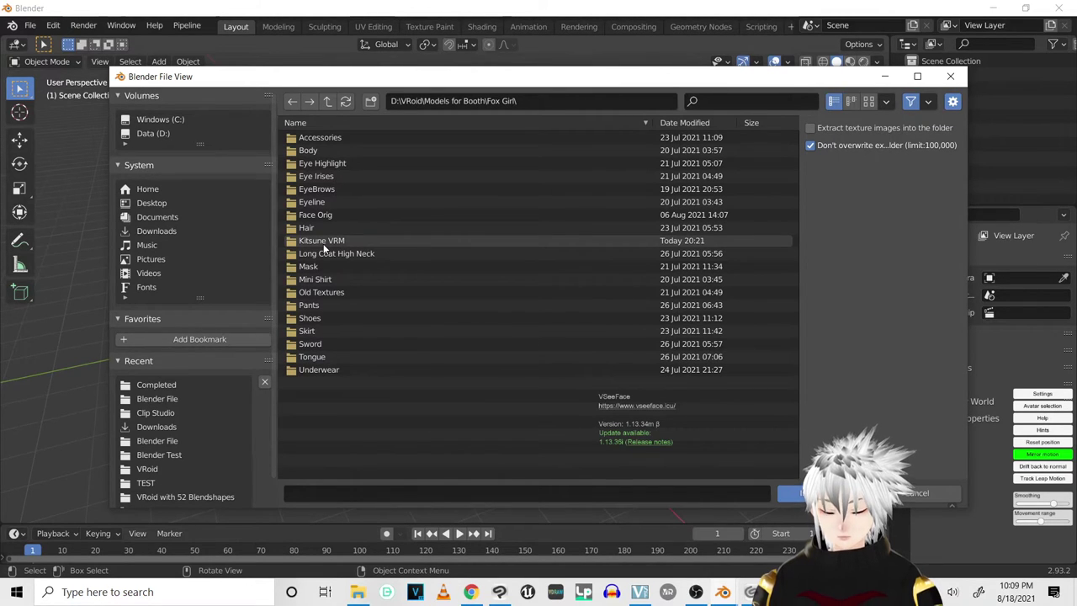
pyautogui.click(354, 242)
pyautogui.doubleClick(353, 241)
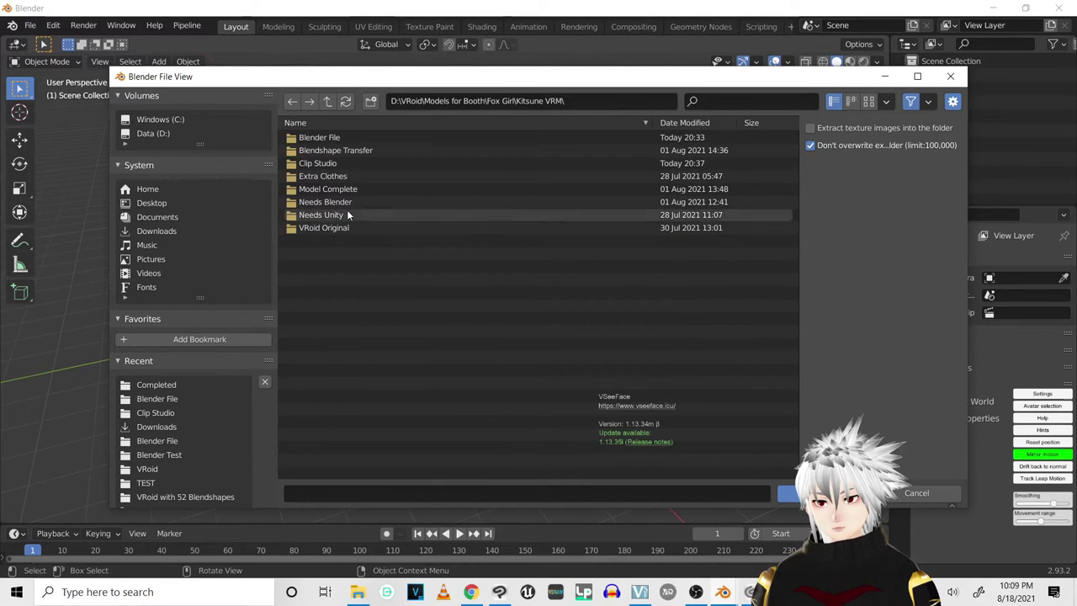
pyautogui.doubleClick(356, 150)
pyautogui.doubleClick(357, 150)
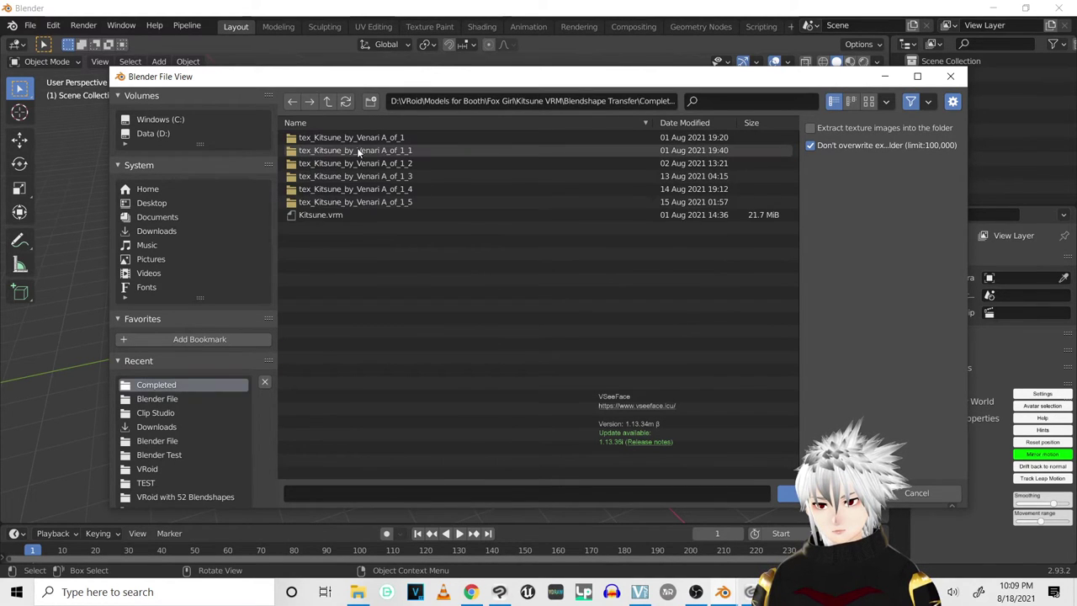
pyautogui.click(349, 215)
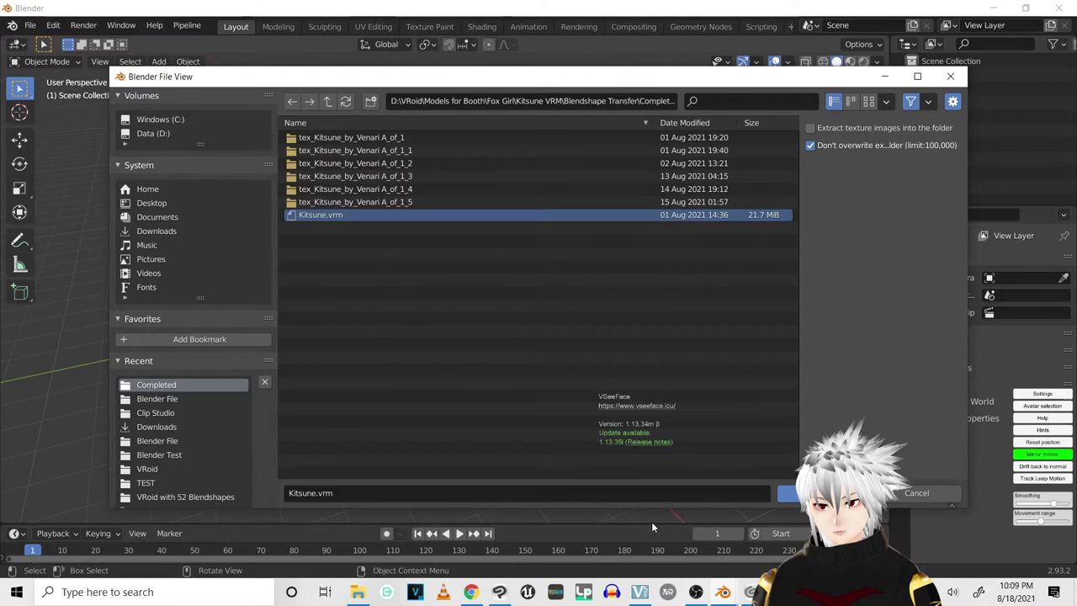
pyautogui.click(795, 493)
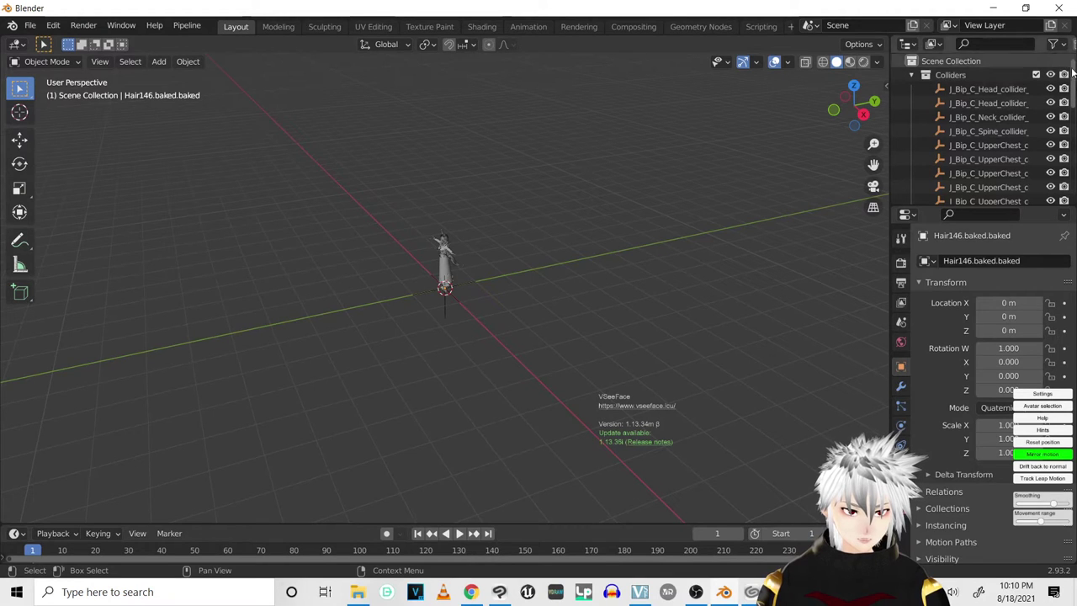
# Orbit to a front view of the kitsune, switch to Rendered shading and recentre it.
pyautogui.scroll(6, 451, 159)
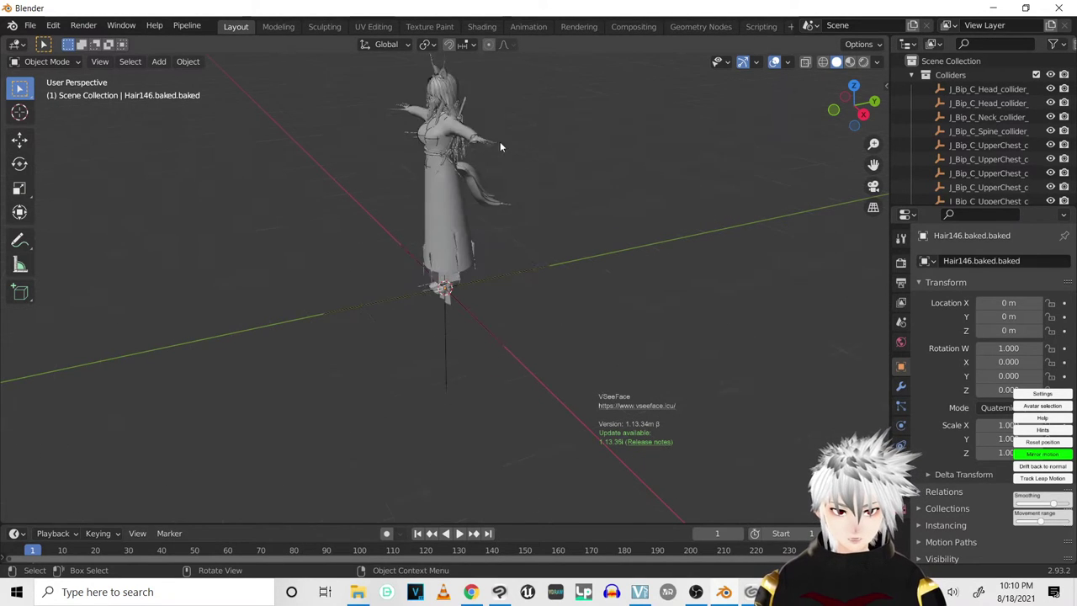
pyautogui.moveTo(585, 199); pyautogui.dragTo(568, 277, button='middle')
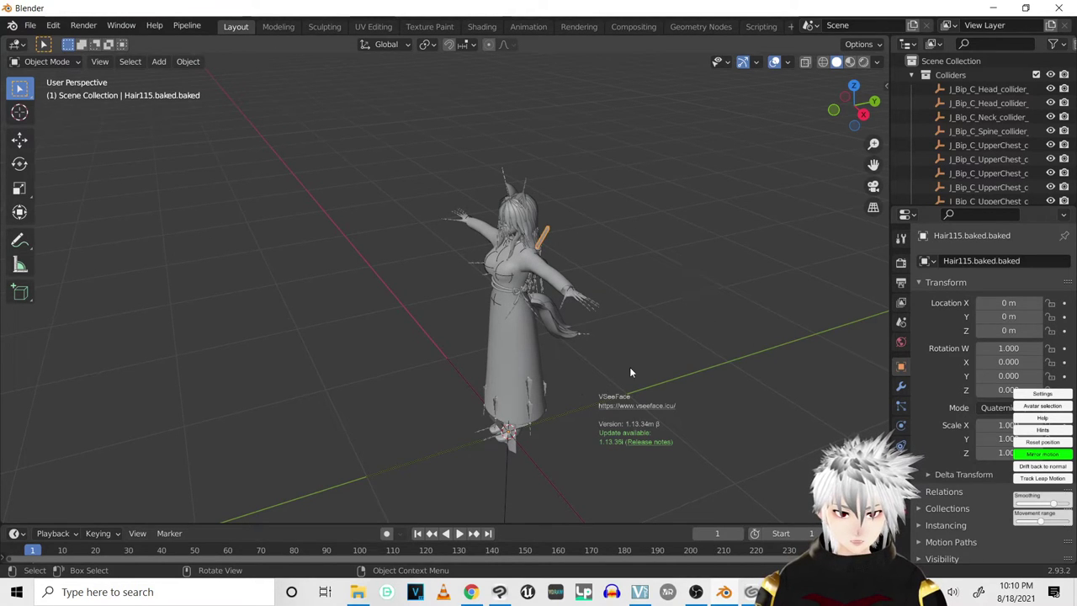
pyautogui.moveTo(589, 388); pyautogui.dragTo(701, 367, button='middle')
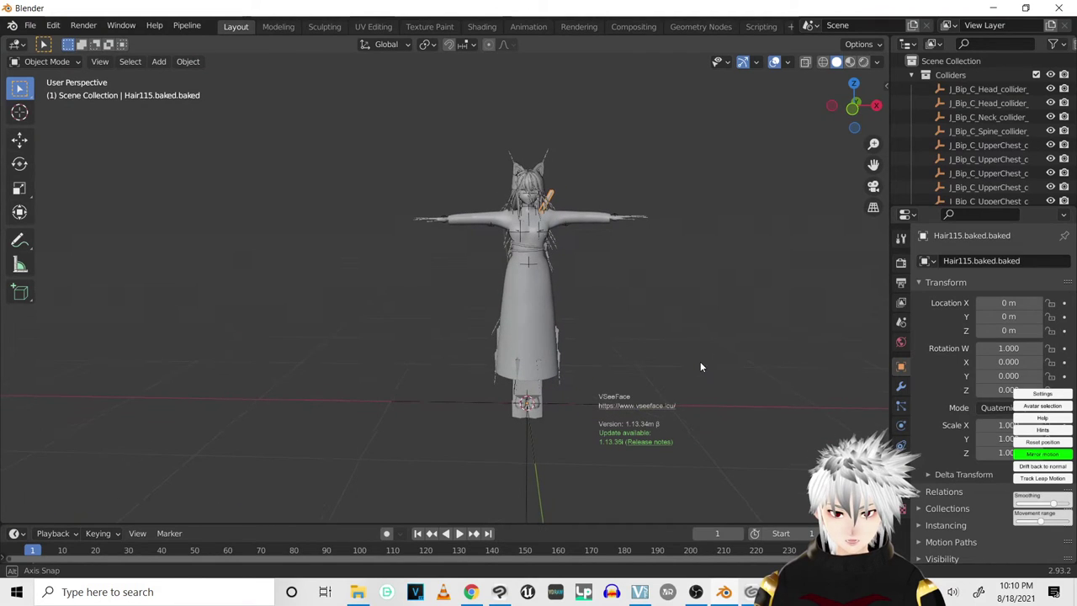
pyautogui.click(885, 86)
pyautogui.click(881, 114)
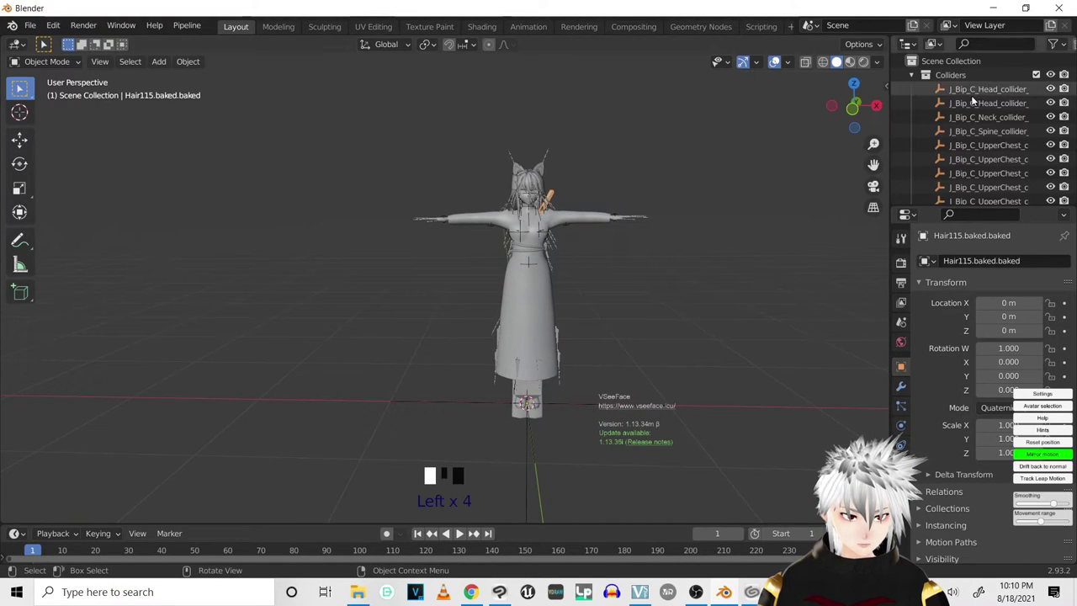
pyautogui.click(864, 63)
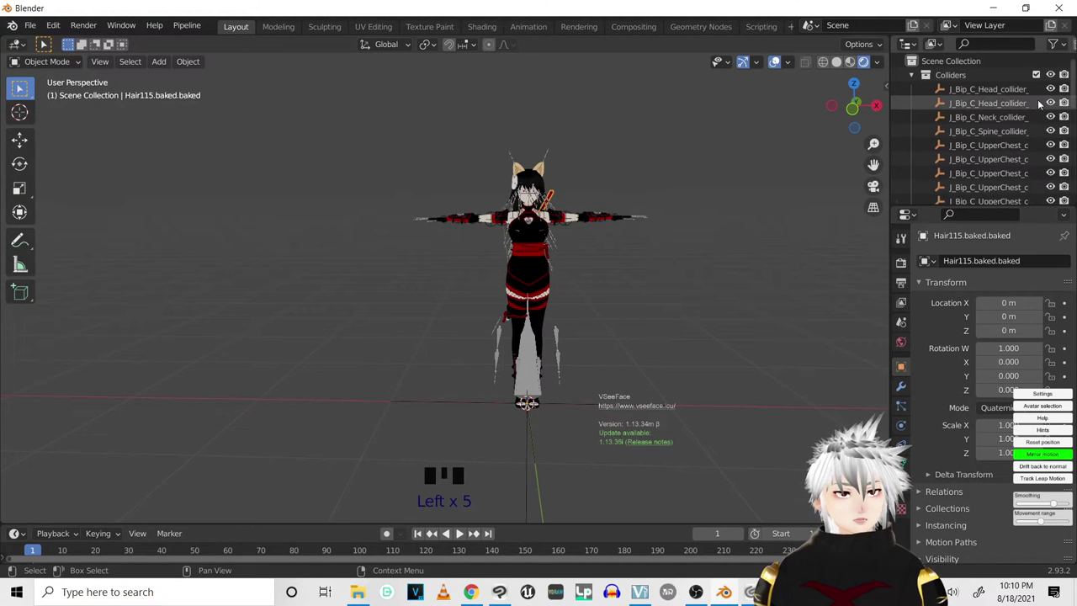
pyautogui.scroll(3, 606, 135)
pyautogui.keyDown('shift'); pyautogui.moveTo(747, 175); pyautogui.dragTo(649, 266, button='middle'); pyautogui.keyUp('shift')
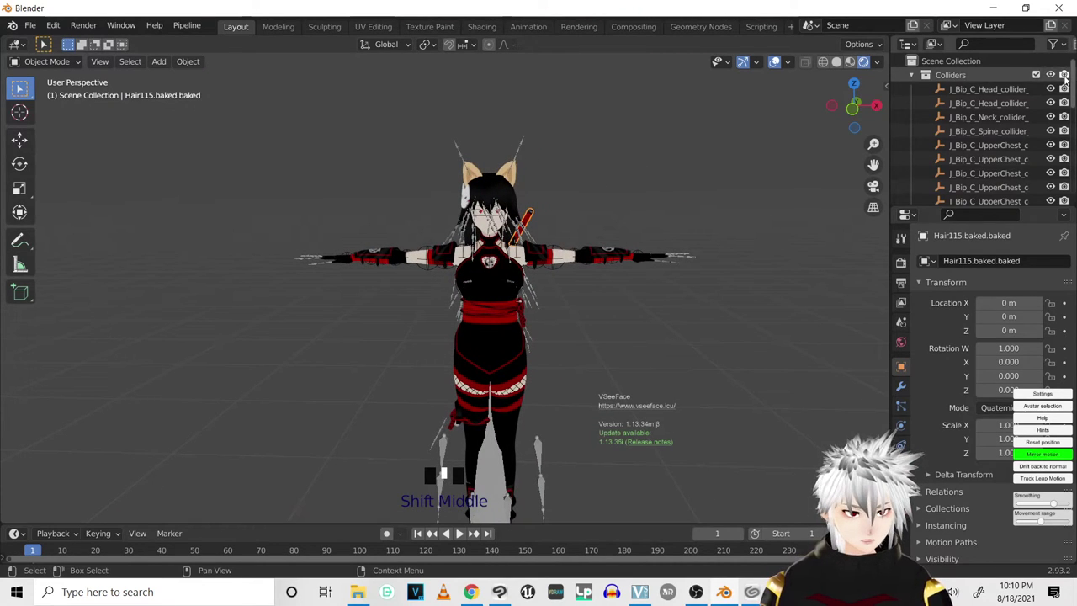
pyautogui.moveTo(1073, 87); pyautogui.dragTo(1073, 168)
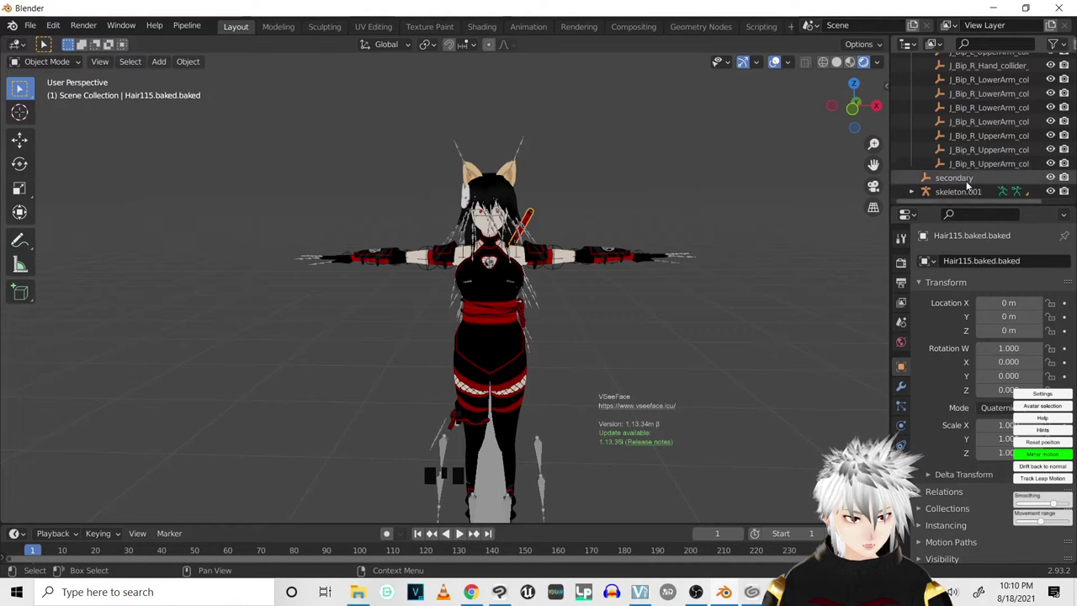
# Unlink the secondary entry and collider objects, then expand skeleton.001 in the Outliner.
pyautogui.click(976, 180)
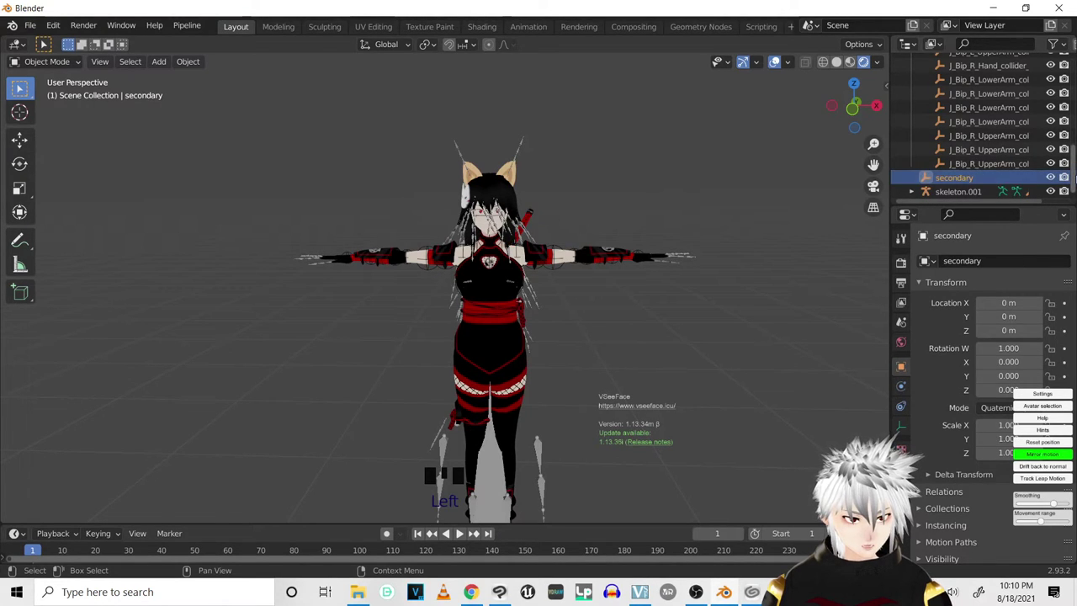
pyautogui.moveTo(1075, 177); pyautogui.dragTo(1074, 61)
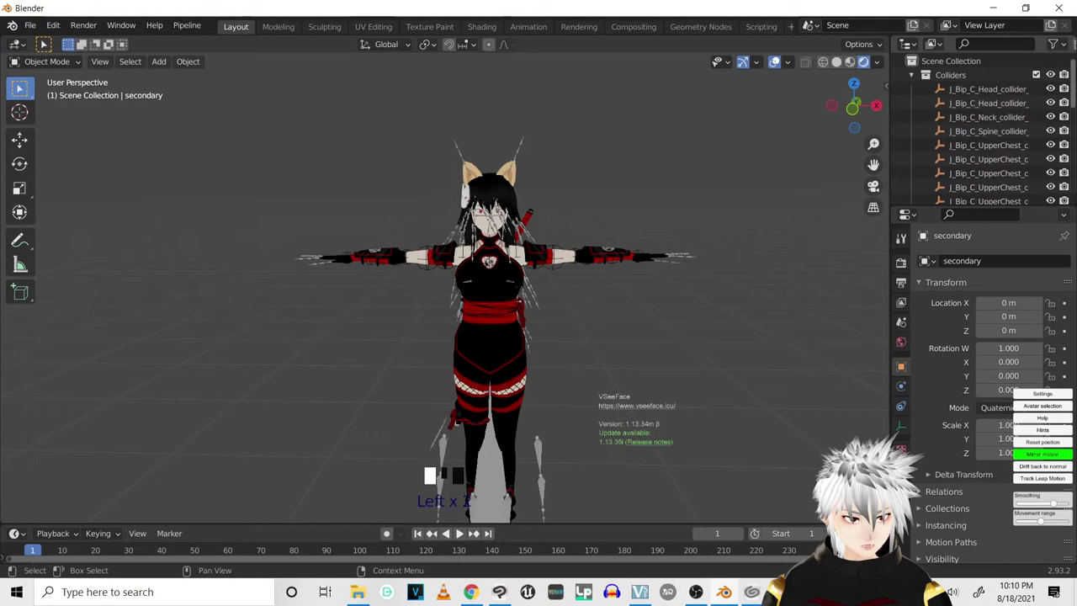
pyautogui.keyDown('shift'); pyautogui.click(952, 62); pyautogui.keyUp('shift')
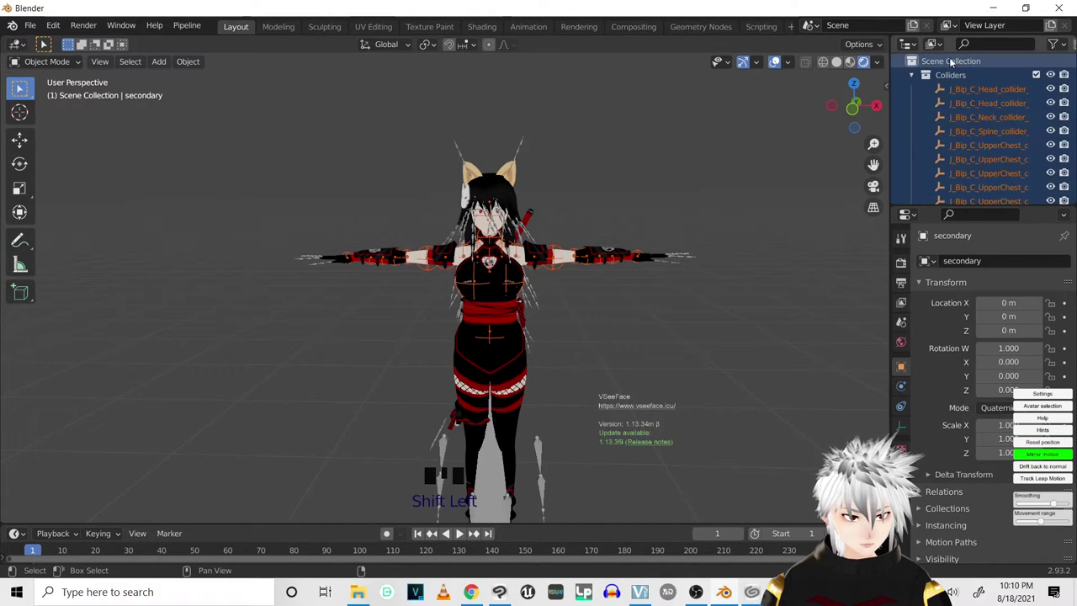
pyautogui.rightClick(959, 89)
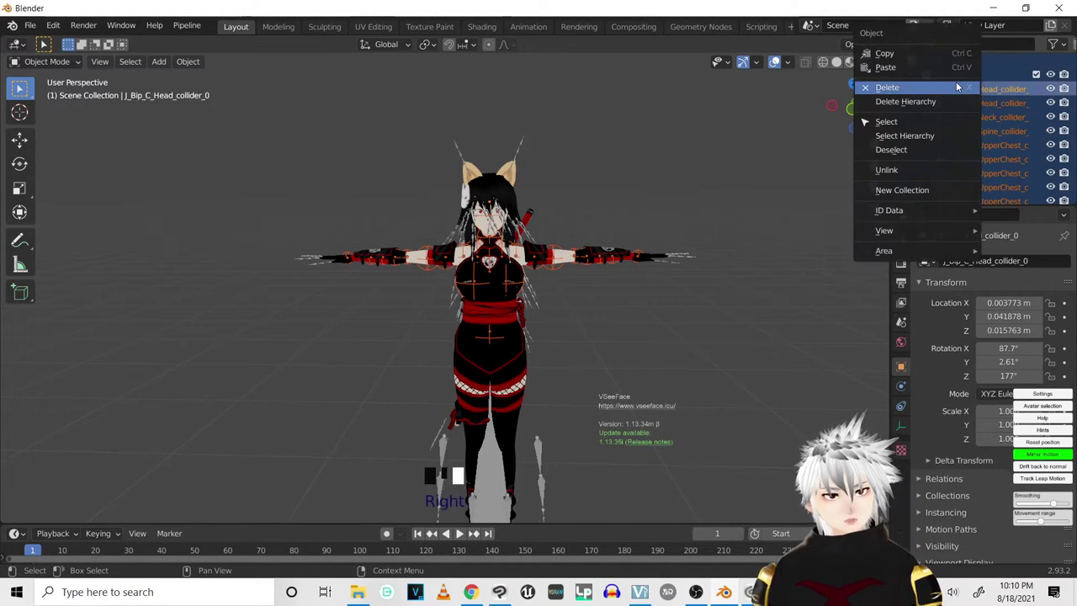
pyautogui.click(906, 172)
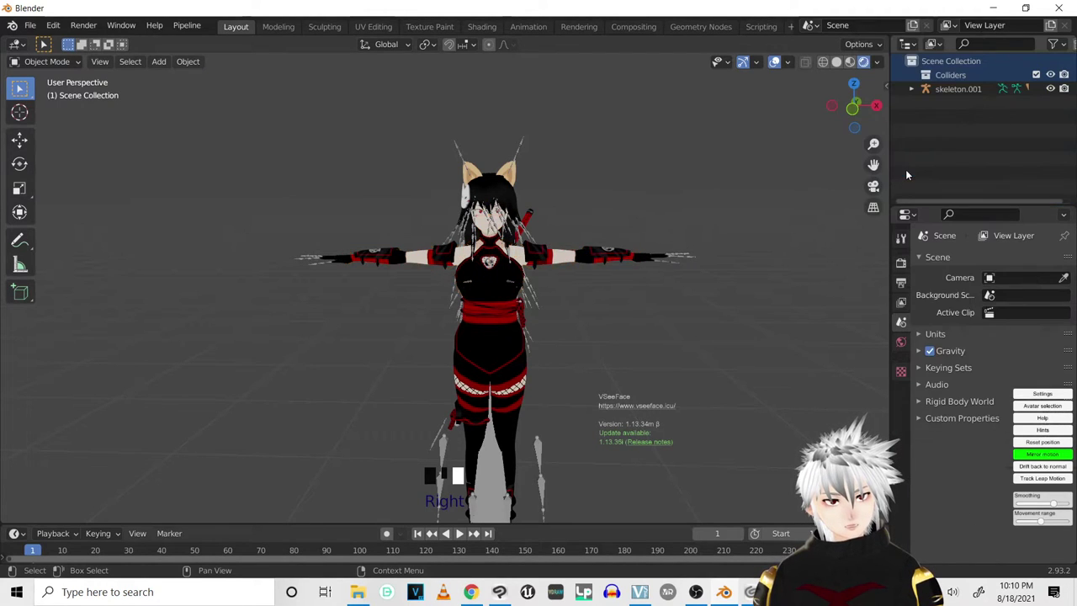
pyautogui.click(913, 89)
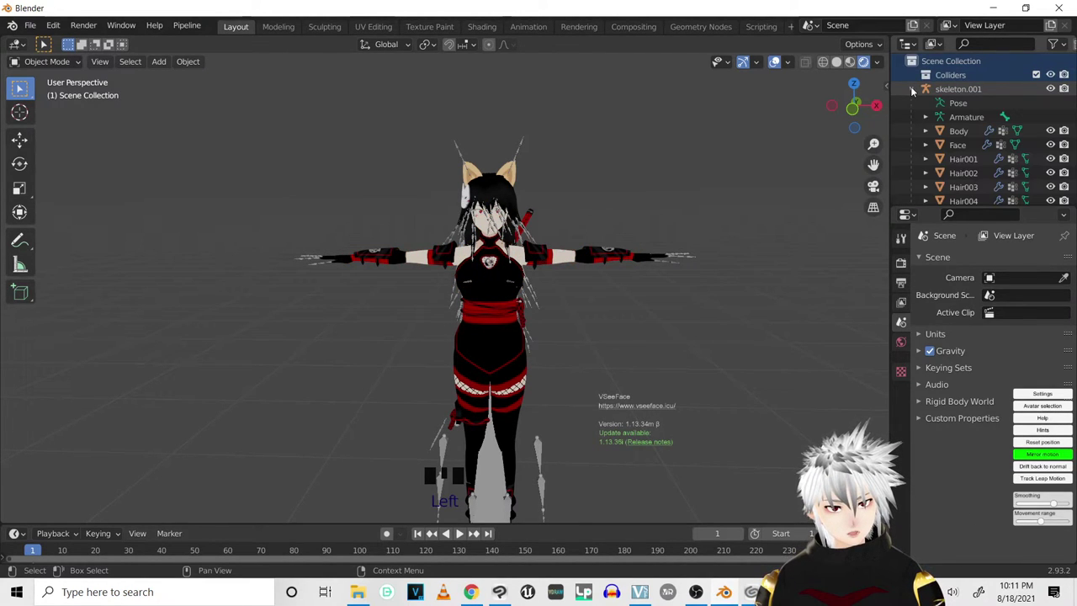
# Select Hair113, Hair114 and Hair115 and turn off their viewport visibility.
pyautogui.click(527, 221)
pyautogui.scroll(-5, 976, 145)
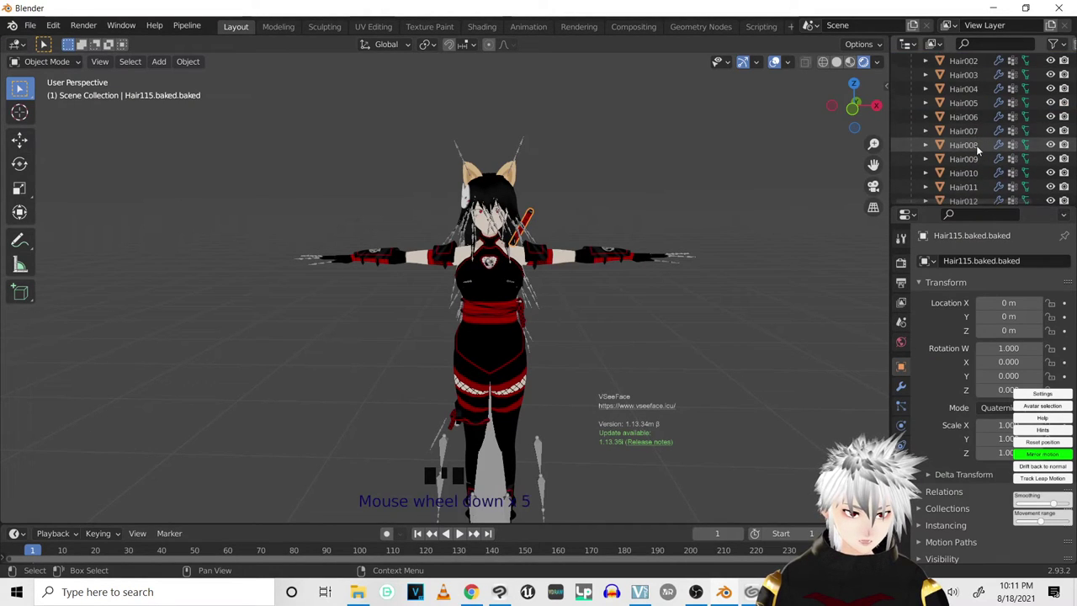
pyautogui.scroll(-11, 978, 143)
pyautogui.scroll(-16, 978, 143)
pyautogui.scroll(3, 984, 141)
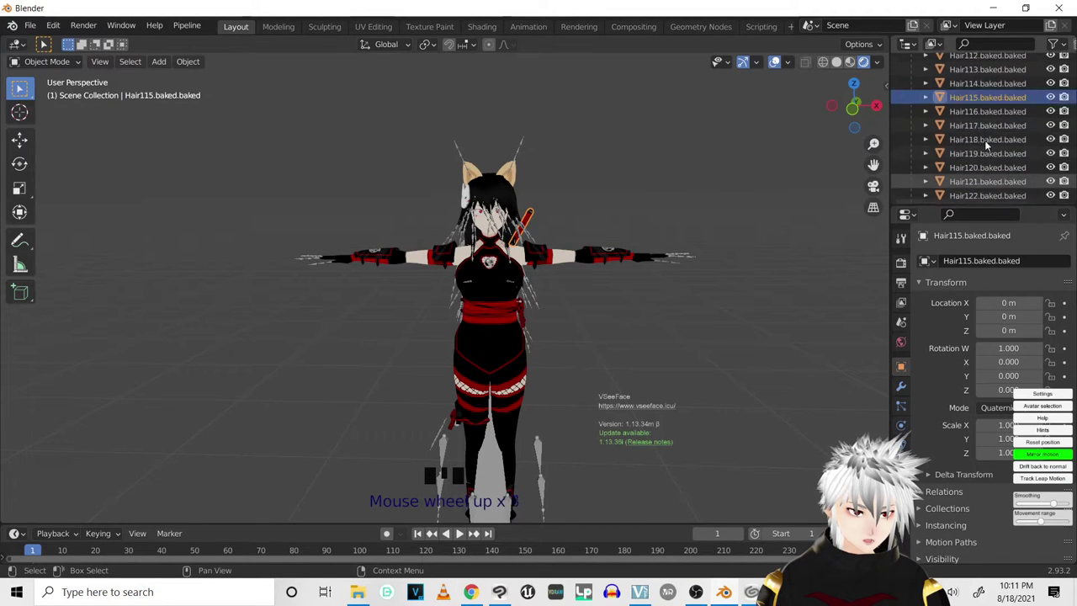
pyautogui.scroll(1, 985, 139)
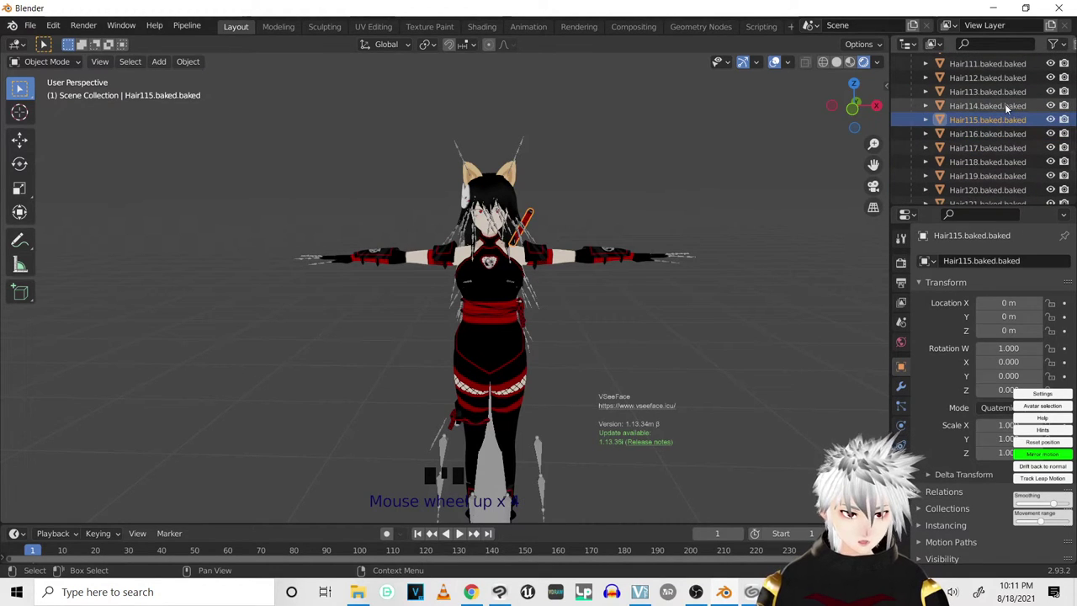
pyautogui.keyDown('shift'); pyautogui.click(1004, 104); pyautogui.keyUp('shift')
pyautogui.keyDown('shift'); pyautogui.click(1003, 91); pyautogui.keyUp('shift')
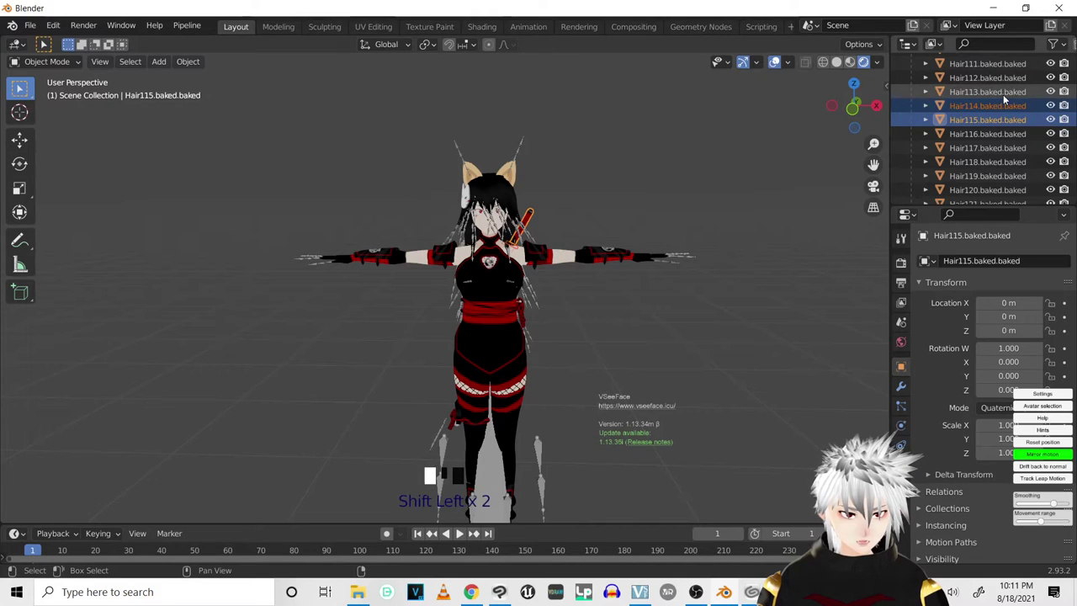
pyautogui.click(1050, 119)
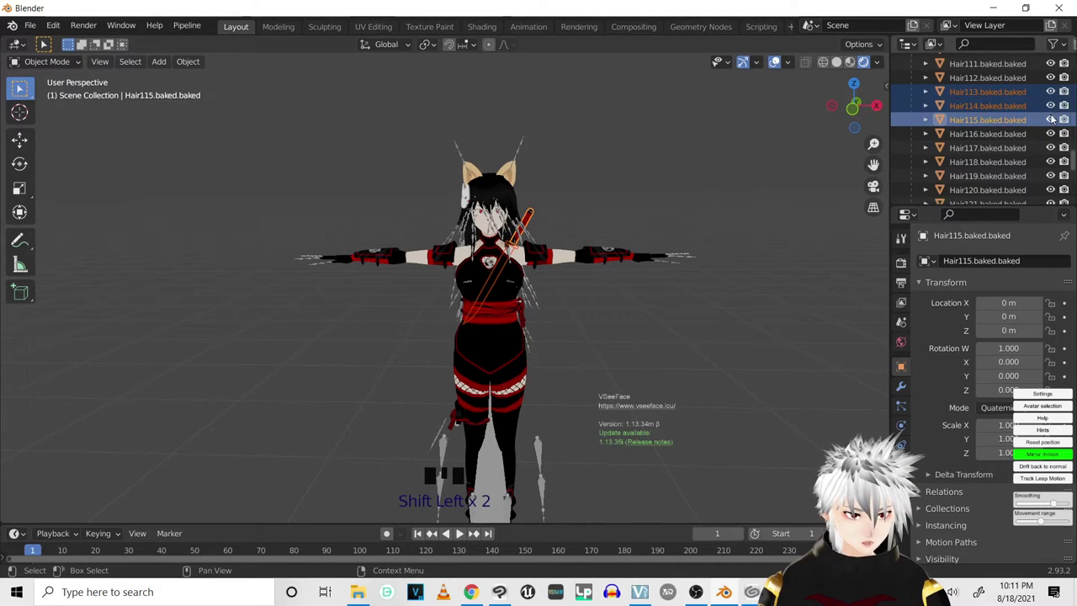
pyautogui.click(1051, 106)
pyautogui.click(1051, 91)
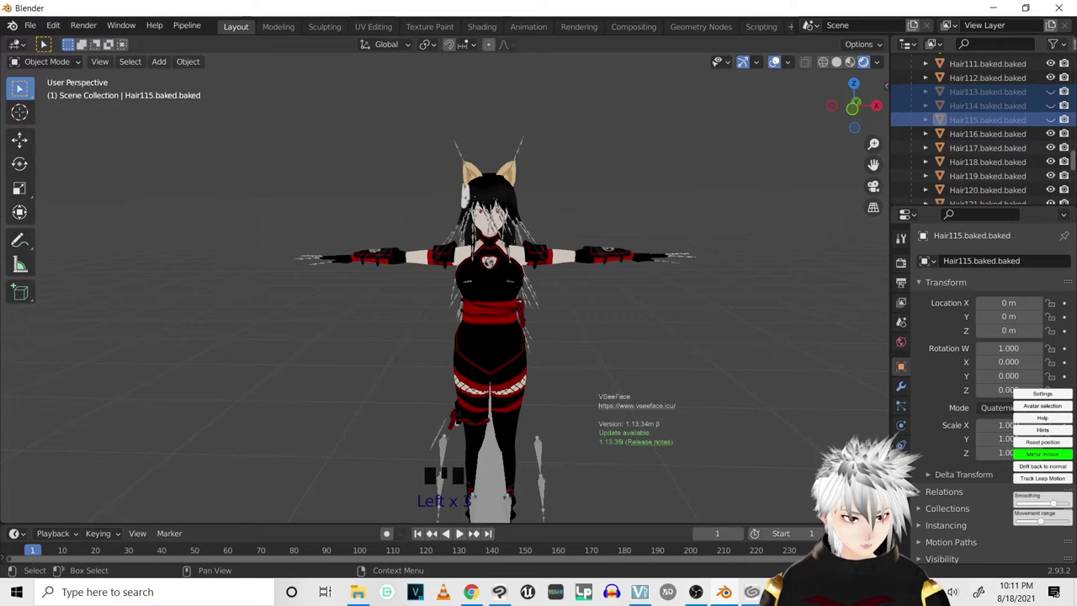
# Adjust the Outliner selection to the Hair112 through Hair114 range.
pyautogui.moveTo(1074, 164); pyautogui.dragTo(1073, 43)
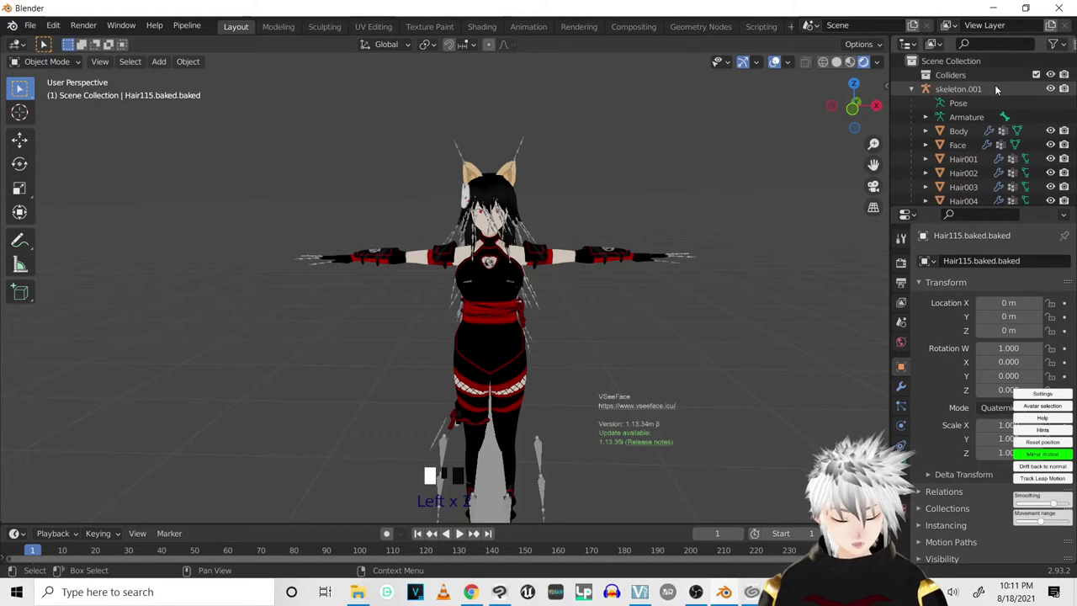
pyautogui.press('a')
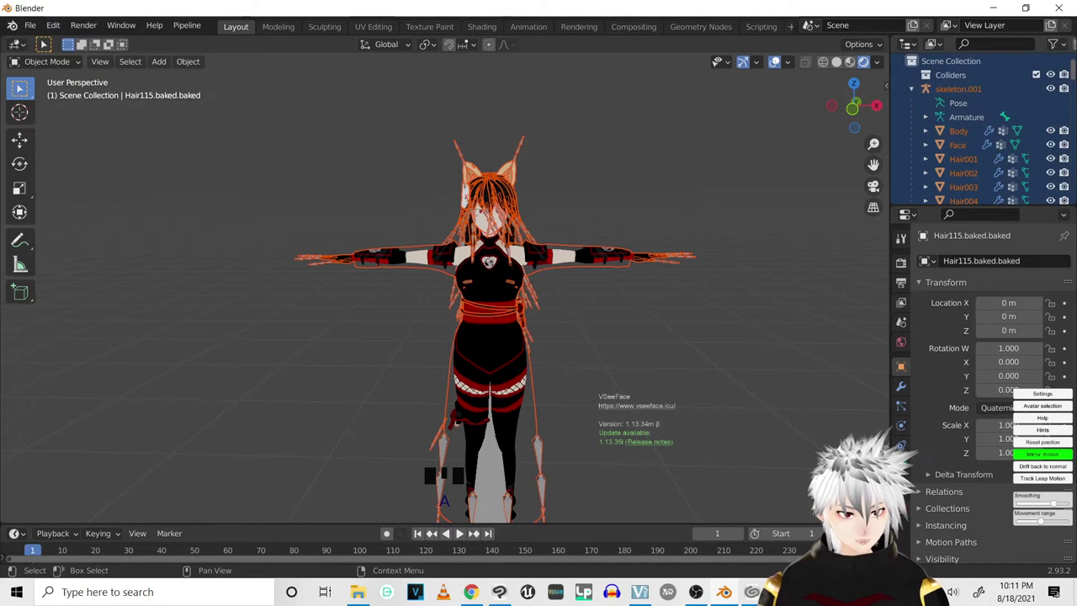
pyautogui.moveTo(1074, 76); pyautogui.dragTo(1073, 148)
pyautogui.scroll(-4, 998, 165)
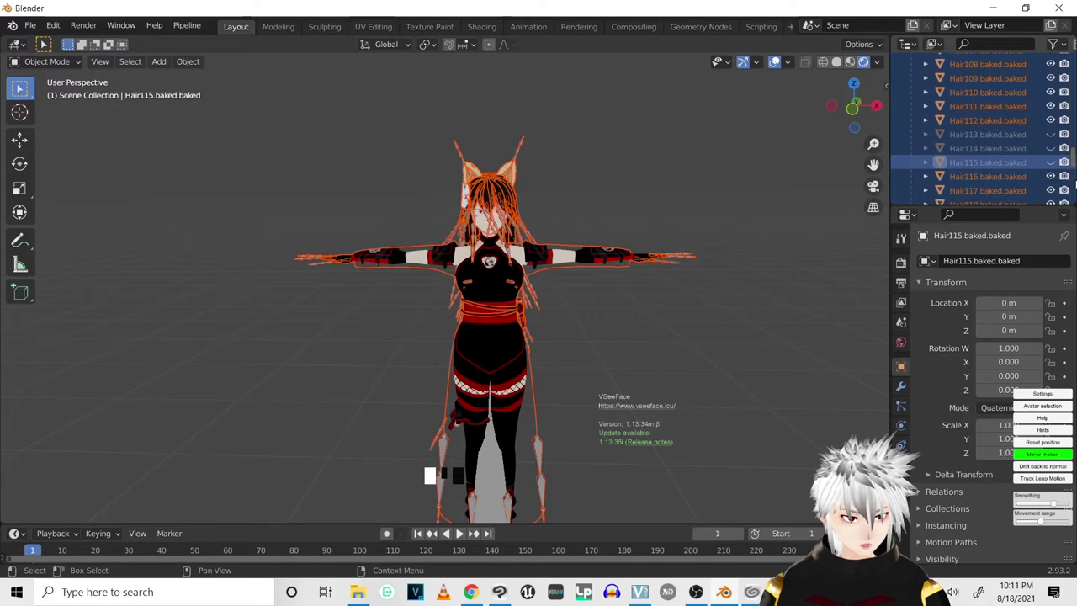
pyautogui.keyDown('ctrl'); pyautogui.click(995, 166); pyautogui.keyUp('ctrl')
pyautogui.keyDown('ctrl'); pyautogui.click(998, 152); pyautogui.keyUp('ctrl')
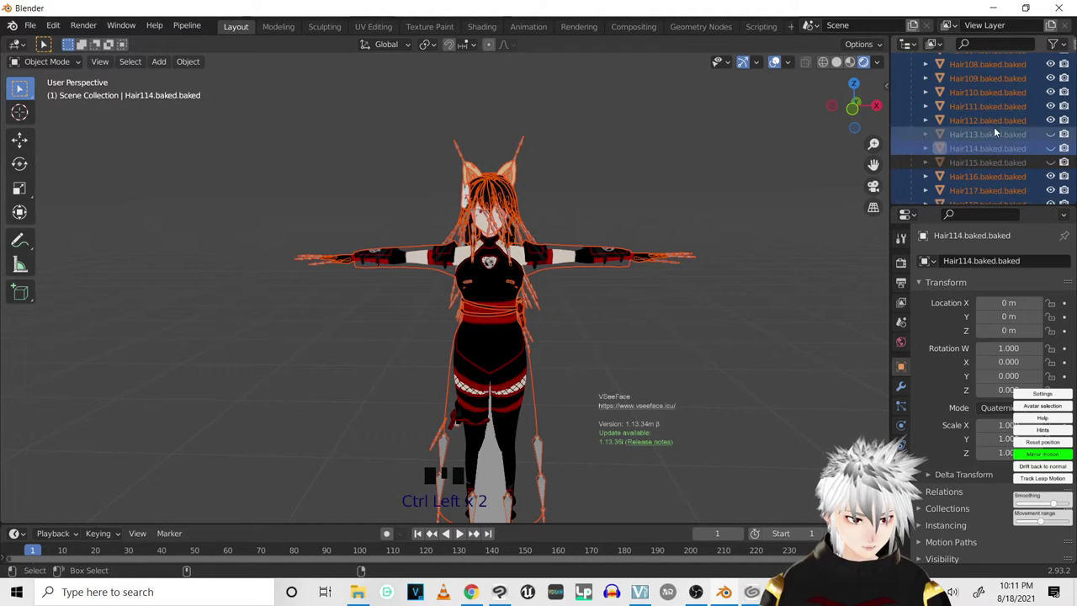
pyautogui.keyDown('ctrl'); pyautogui.click(1000, 137); pyautogui.keyUp('ctrl')
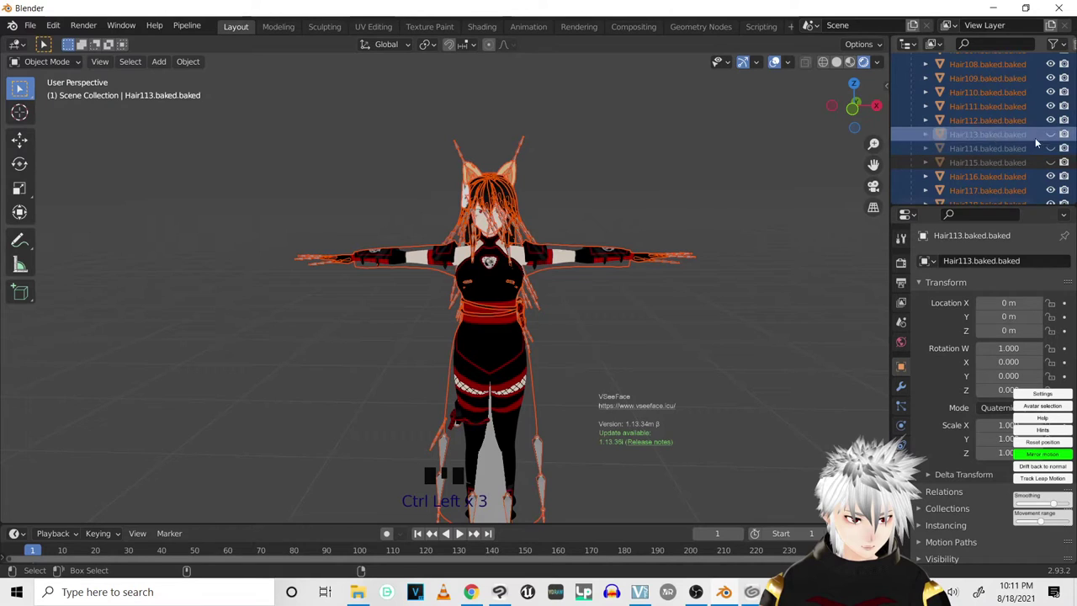
pyautogui.keyDown('ctrl'); pyautogui.click(973, 144); pyautogui.keyUp('ctrl')
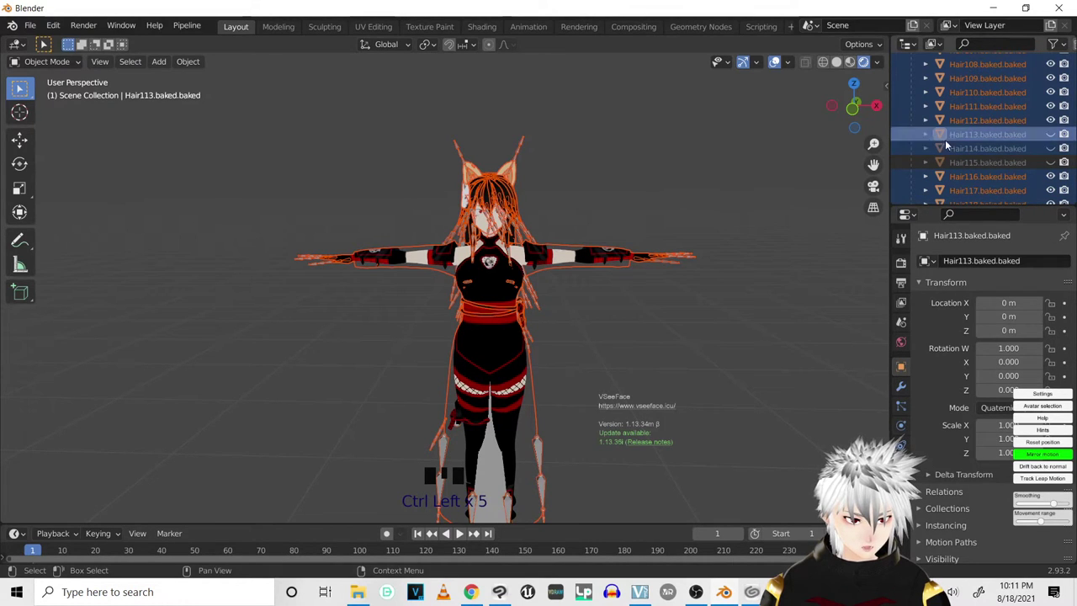
pyautogui.keyDown('ctrl'); pyautogui.click(975, 149); pyautogui.keyUp('ctrl')
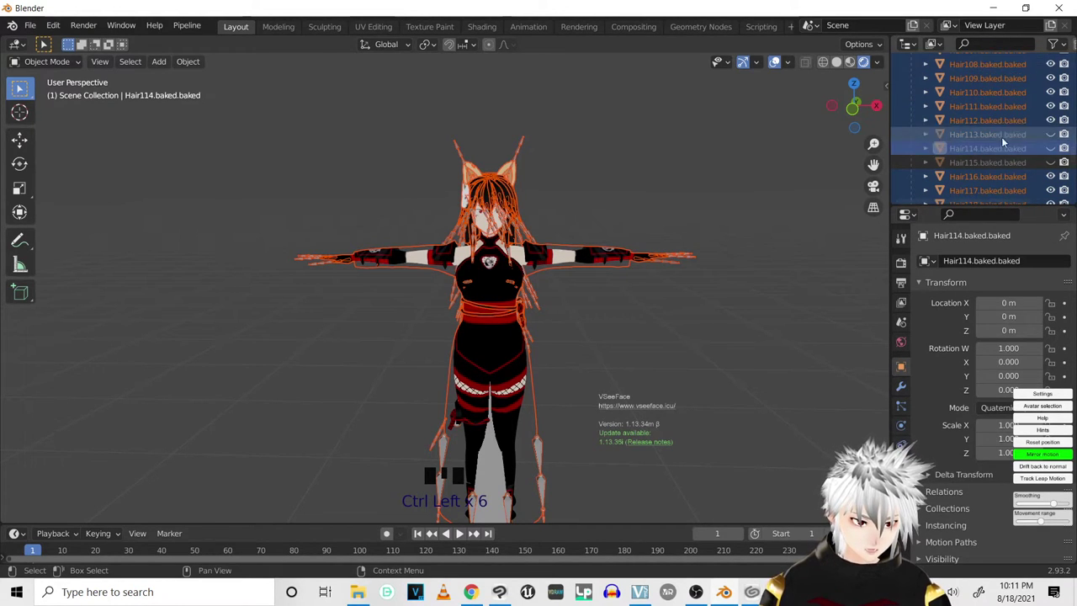
pyautogui.keyDown('shift'); pyautogui.click(1001, 120); pyautogui.keyUp('shift')
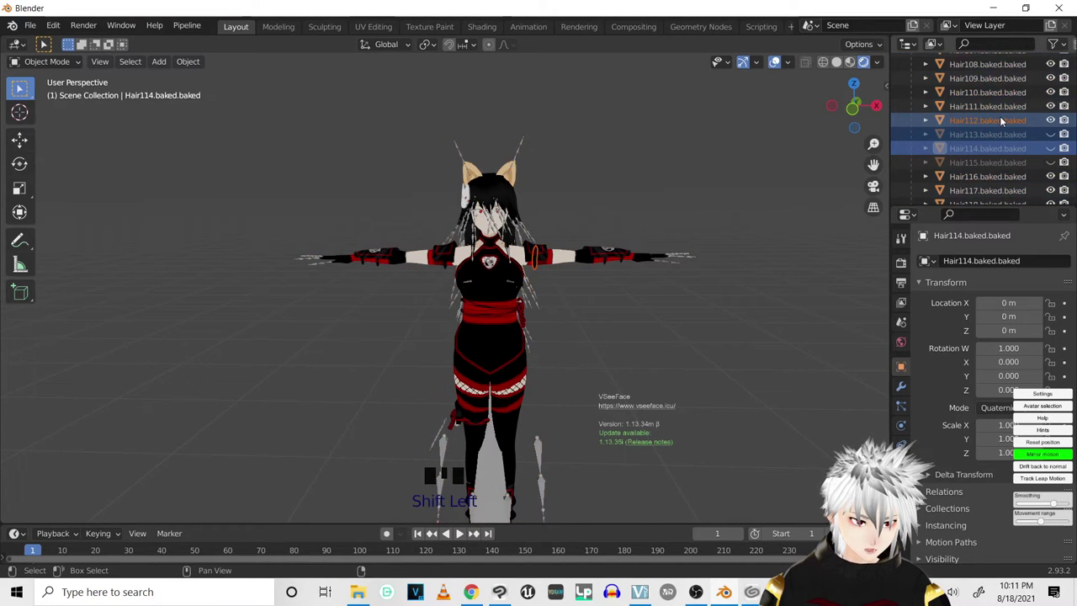
# Select from Hair112 up to skeleton.001 and unlink skeleton.001 from the scene.
pyautogui.click(1009, 120)
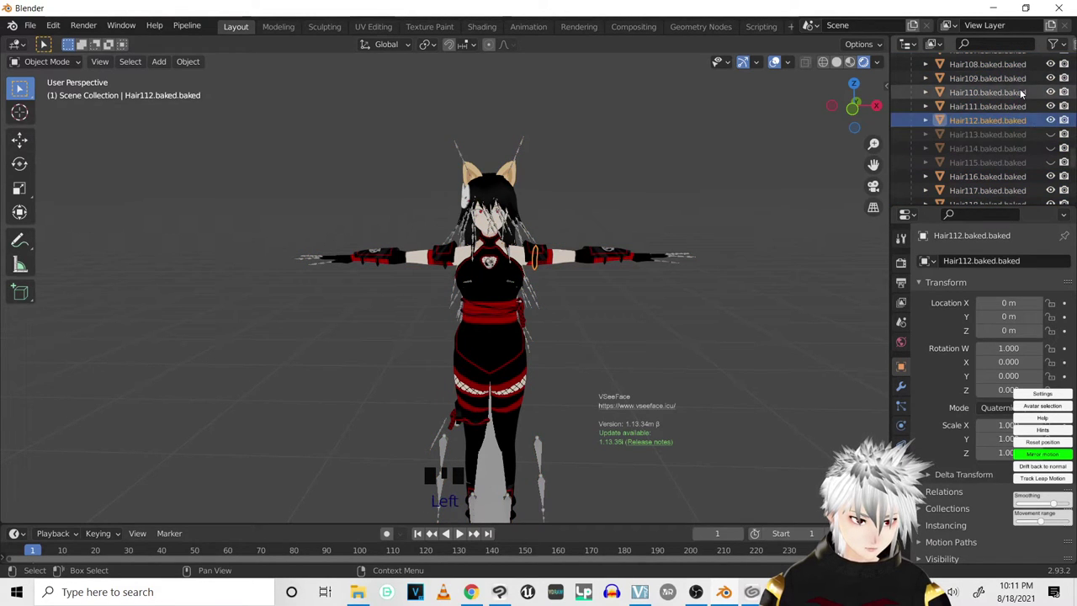
pyautogui.moveTo(1074, 161); pyautogui.dragTo(1073, 61)
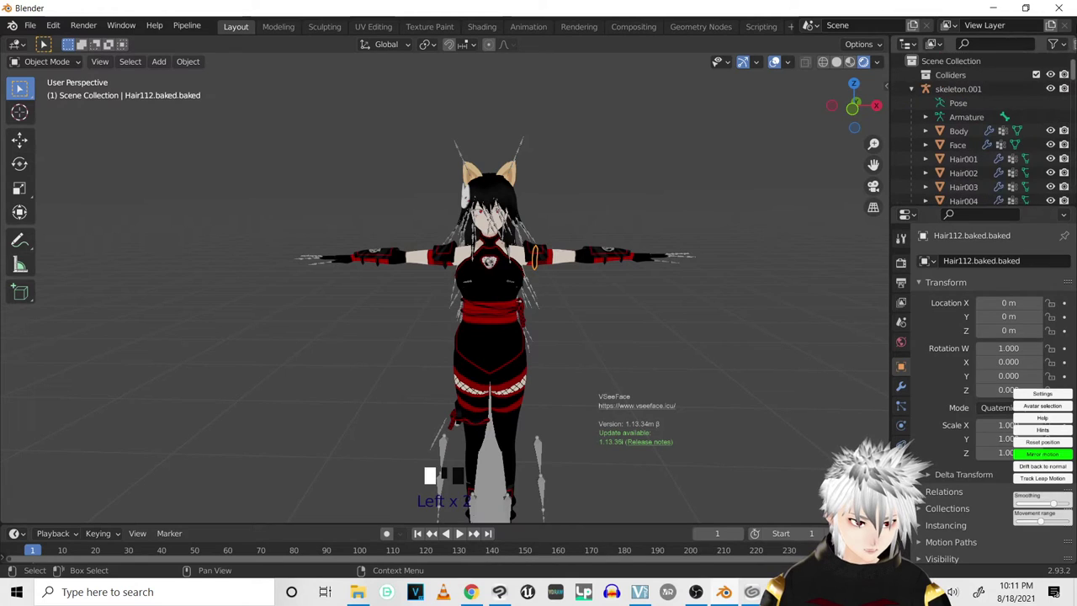
pyautogui.keyDown('shift'); pyautogui.click(952, 67); pyautogui.keyUp('shift')
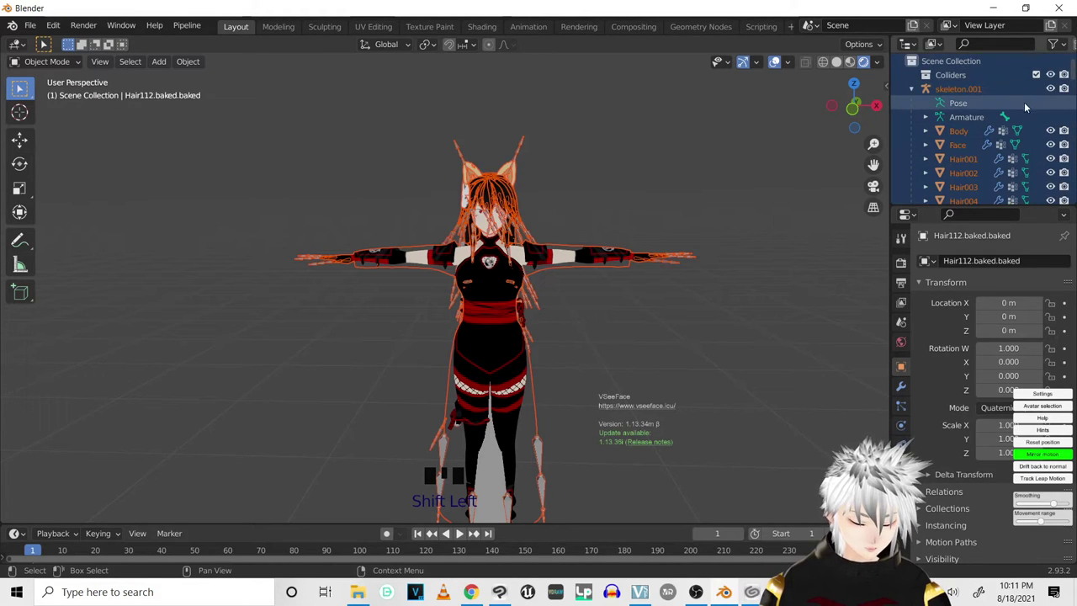
pyautogui.rightClick(949, 72)
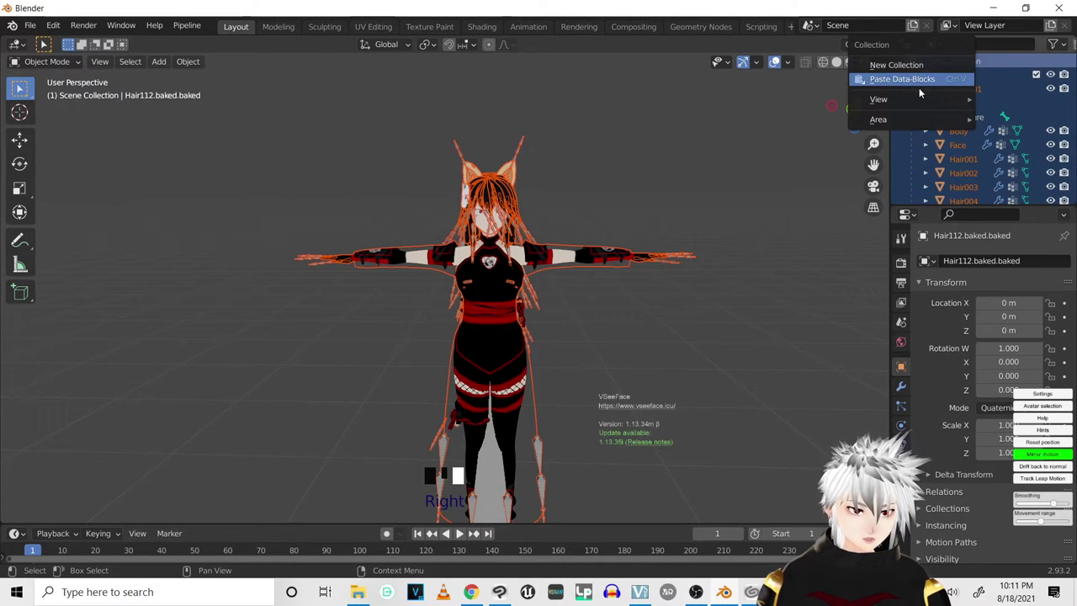
pyautogui.rightClick(971, 94)
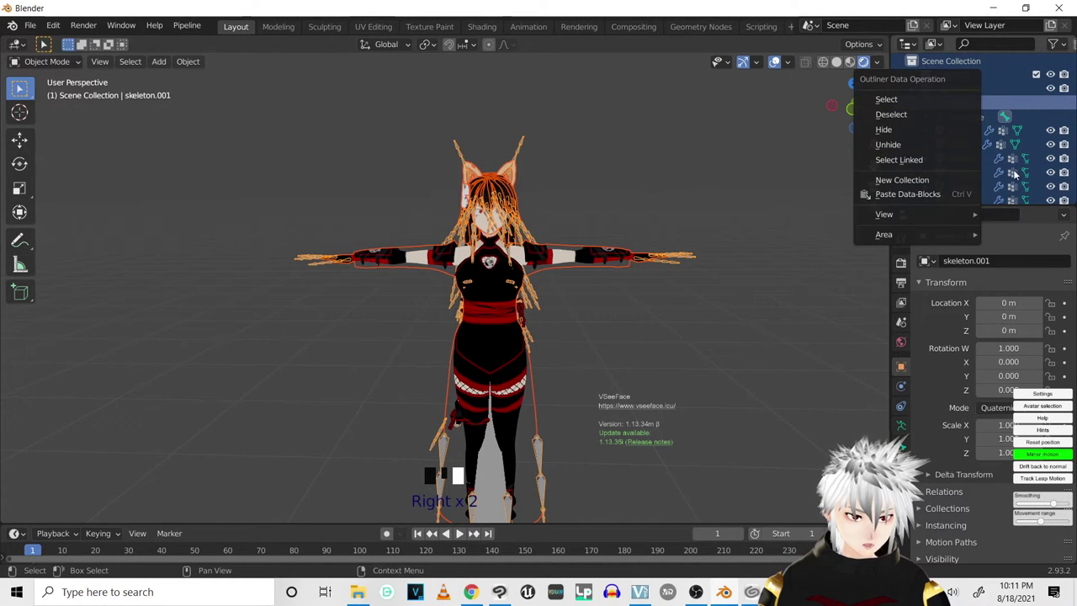
pyautogui.rightClick(962, 138)
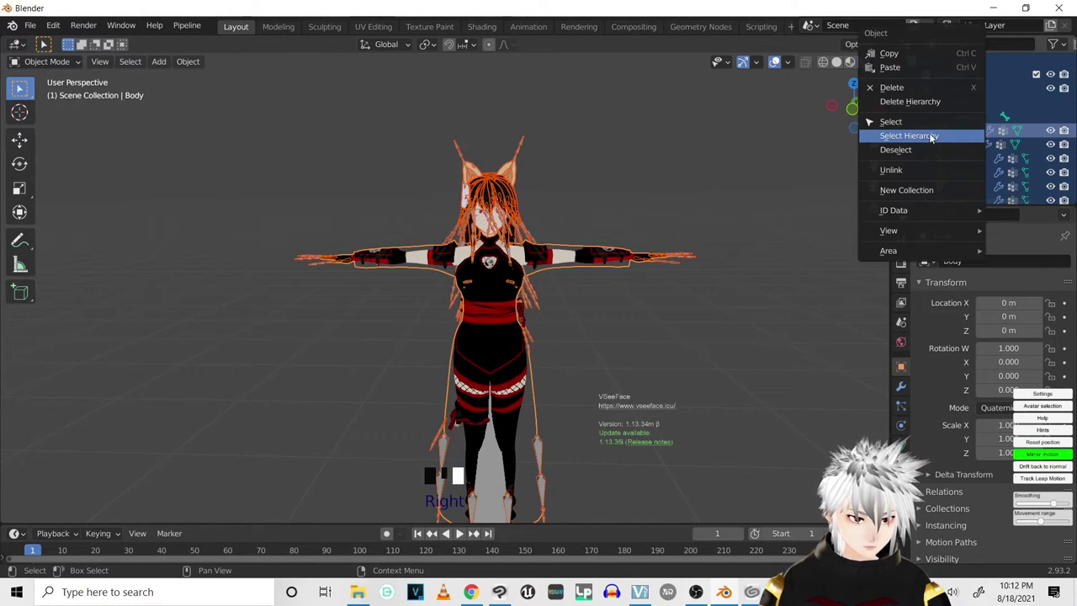
pyautogui.click(904, 171)
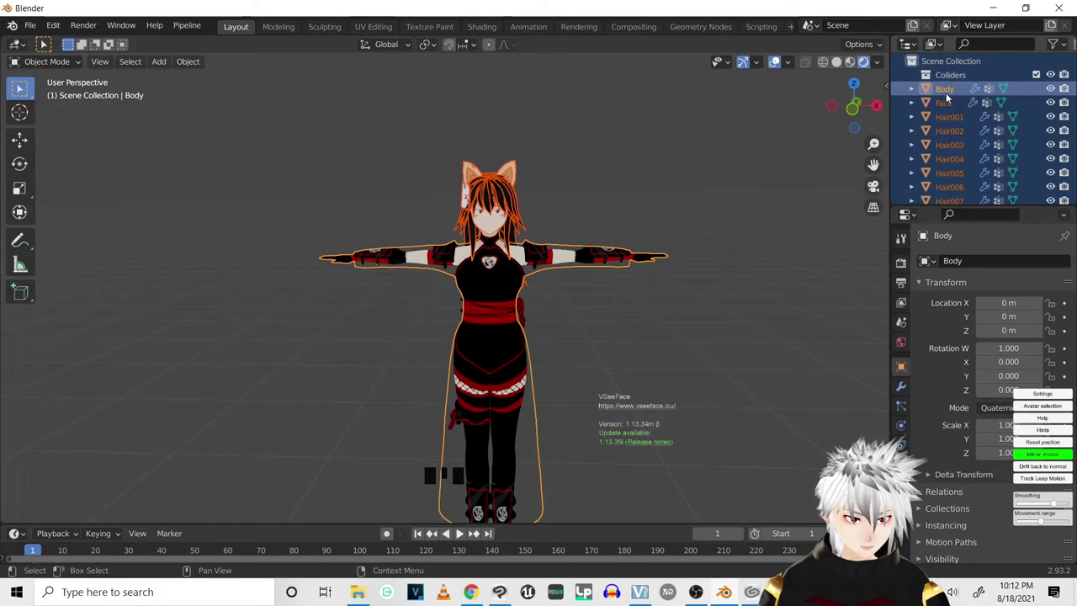
pyautogui.moveTo(1016, 76); pyautogui.dragTo(980, 115)
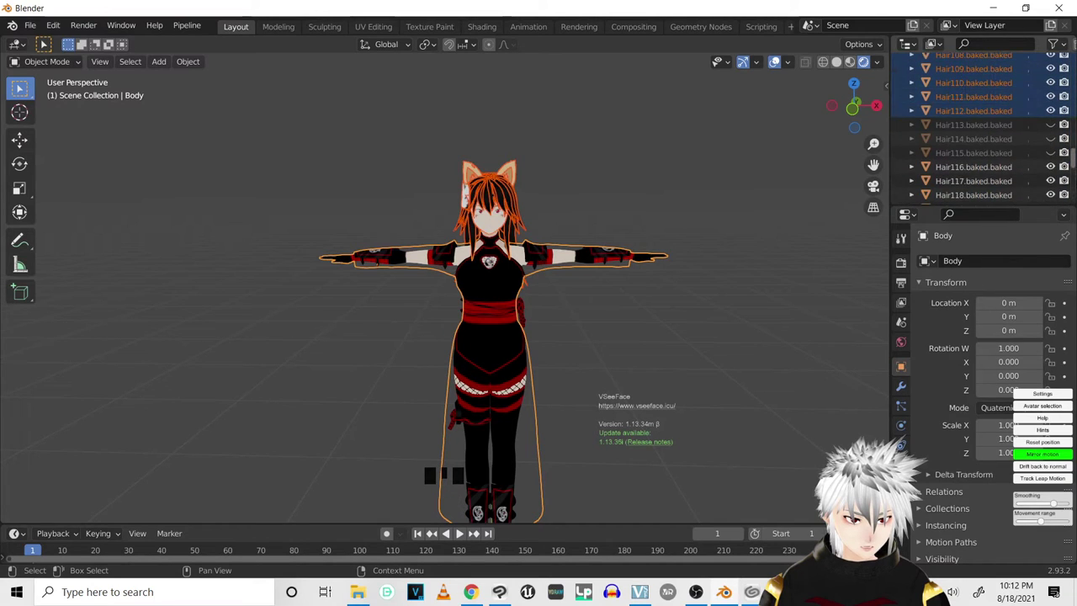
pyautogui.rightClick(978, 111)
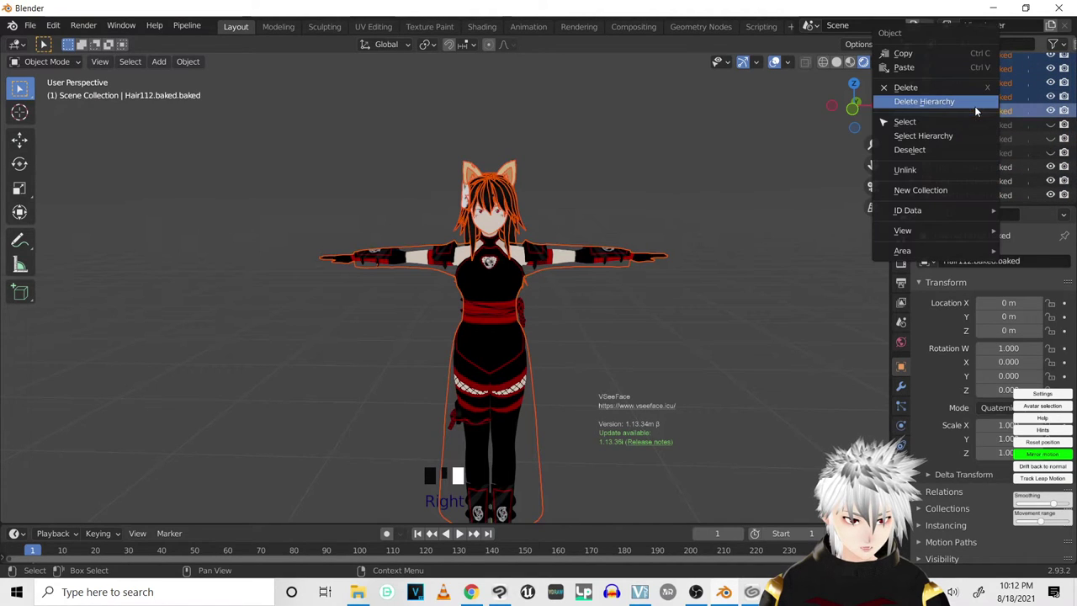
# Unlink the extra hair objects, including Hair116 through Hair146, from the scene.
pyautogui.click(924, 169)
pyautogui.scroll(8, 990, 141)
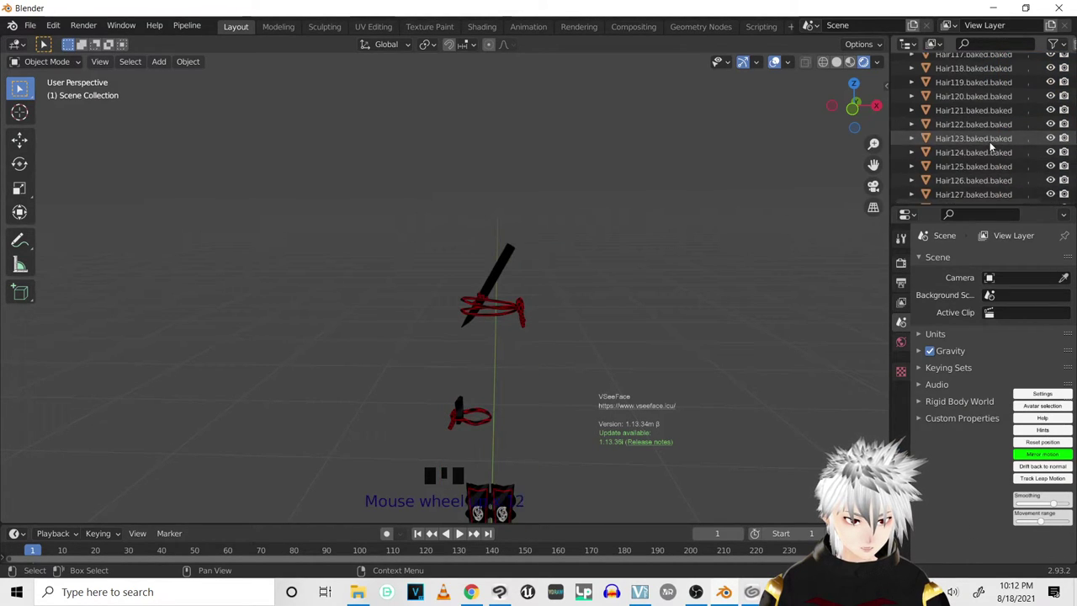
pyautogui.click(985, 132)
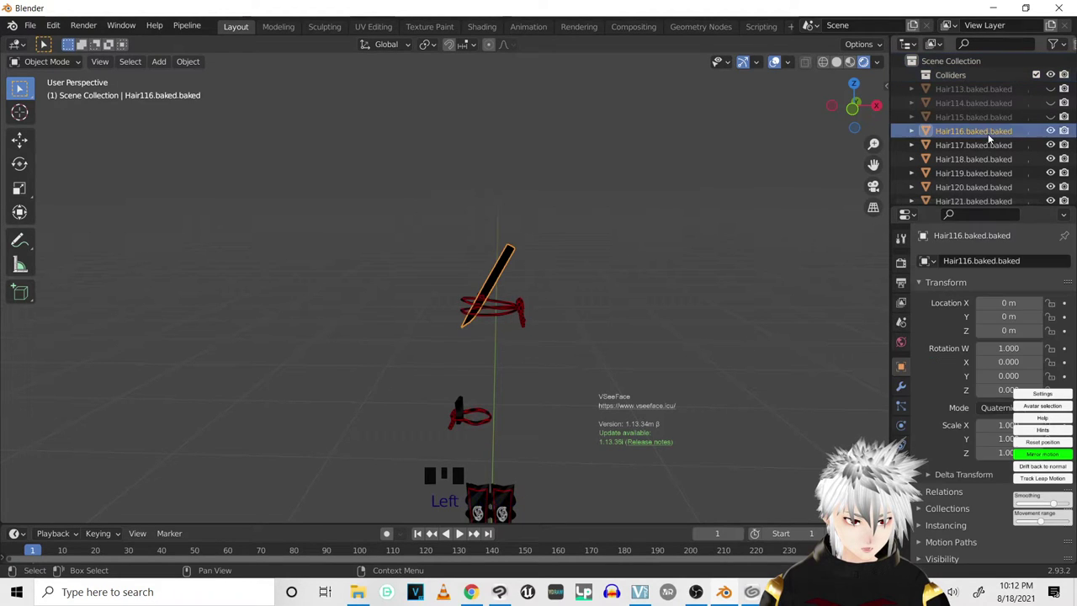
pyautogui.moveTo(1074, 80); pyautogui.dragTo(1073, 192)
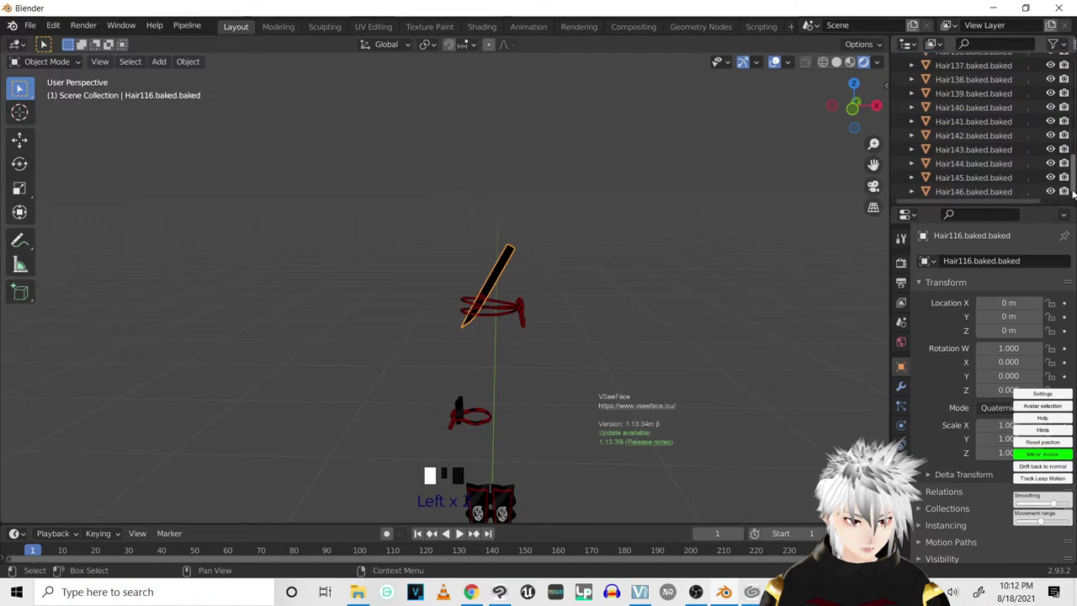
pyautogui.keyDown('shift'); pyautogui.click(965, 192); pyautogui.keyUp('shift')
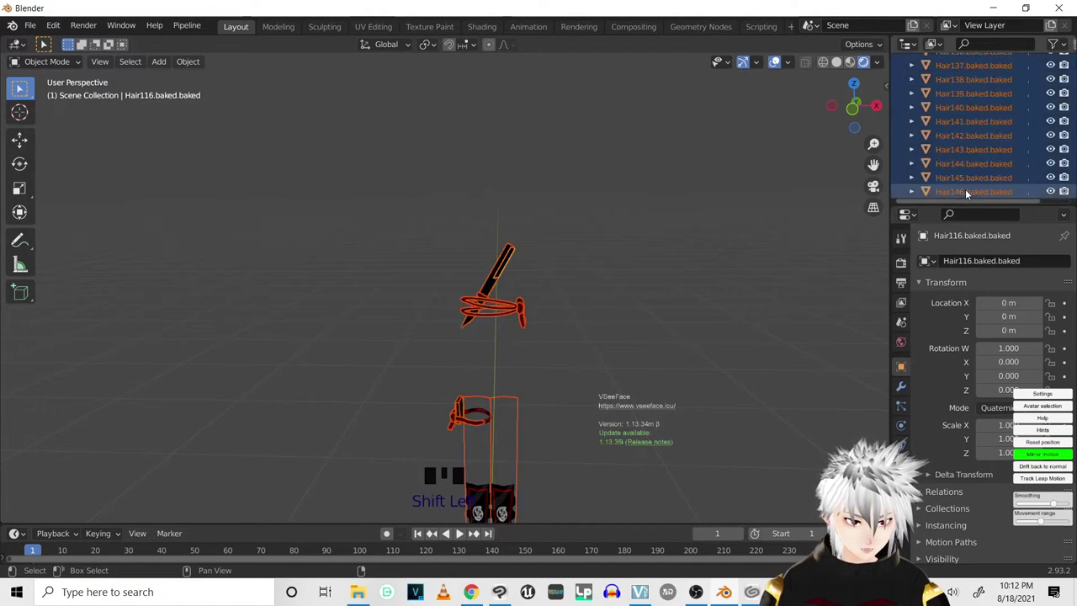
pyautogui.rightClick(969, 132)
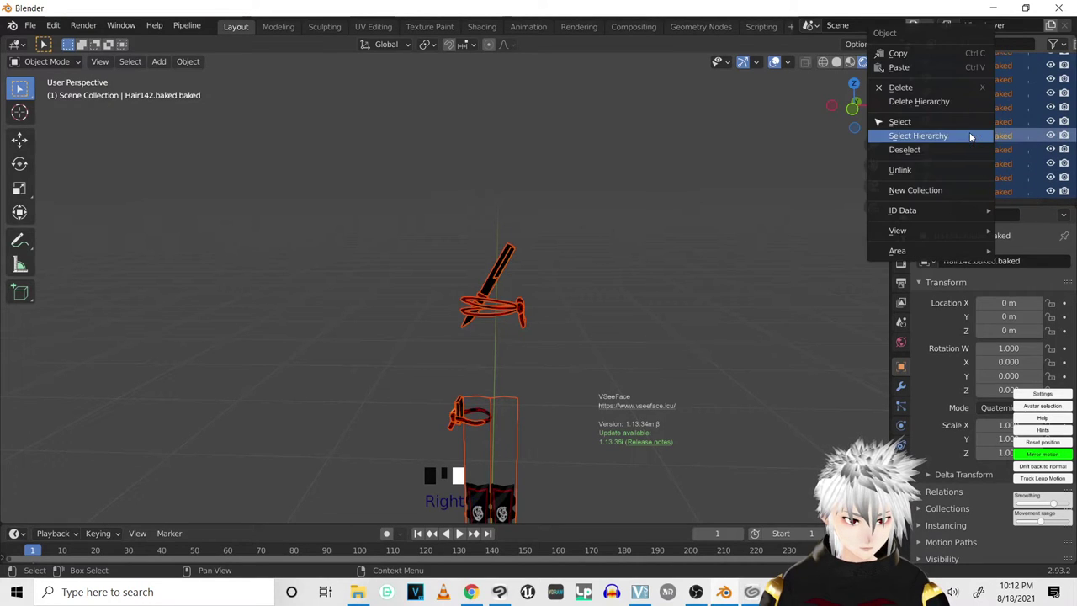
pyautogui.click(941, 171)
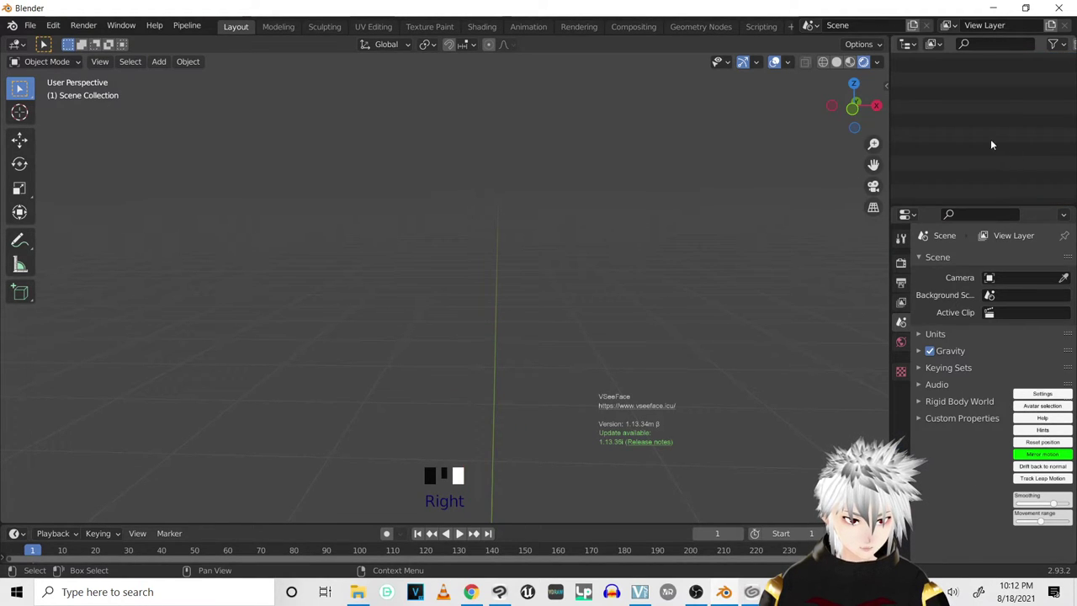
# Unhide Hair113, Hair114 and Hair115 so the sword shows in the viewport.
pyautogui.scroll(6, 990, 138)
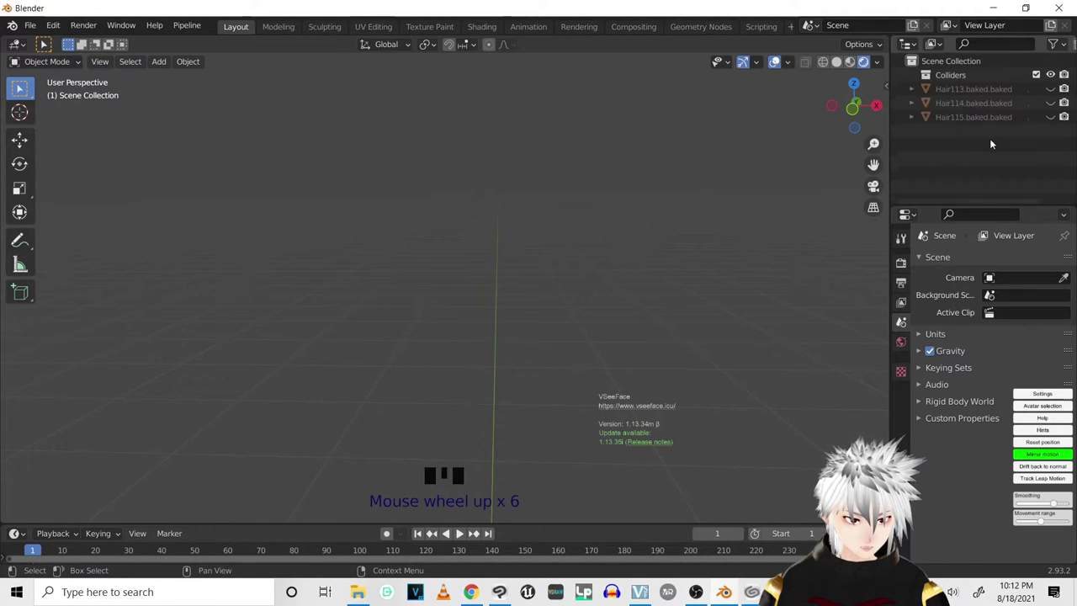
pyautogui.click(1050, 88)
pyautogui.click(1050, 103)
pyautogui.click(1050, 117)
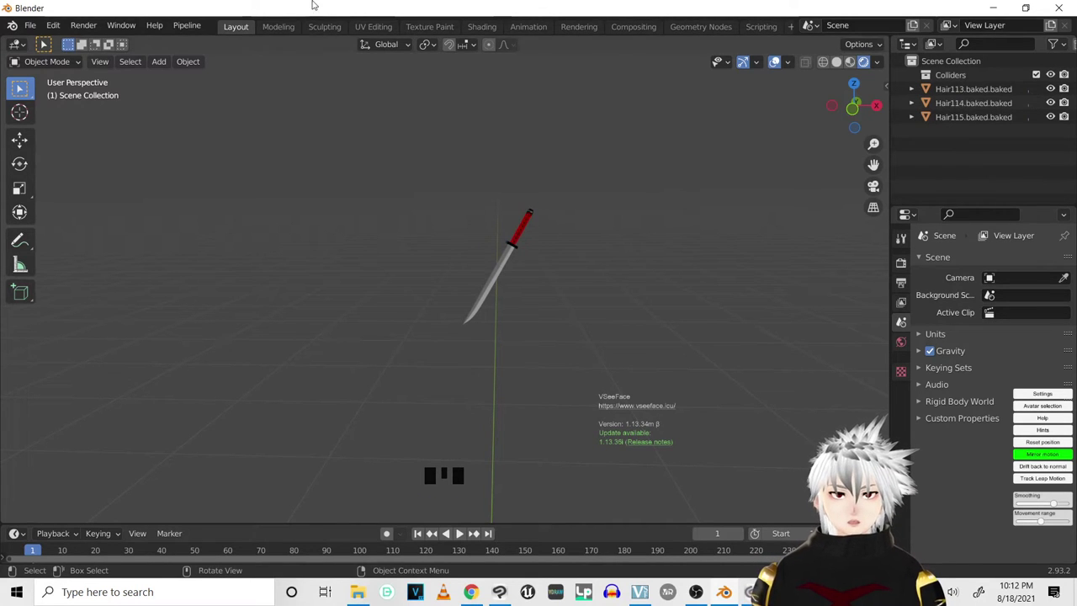
# Show the CATS tab in the sidebar with its Model panel collapsed, then bring up the File menu.
pyautogui.click(888, 84)
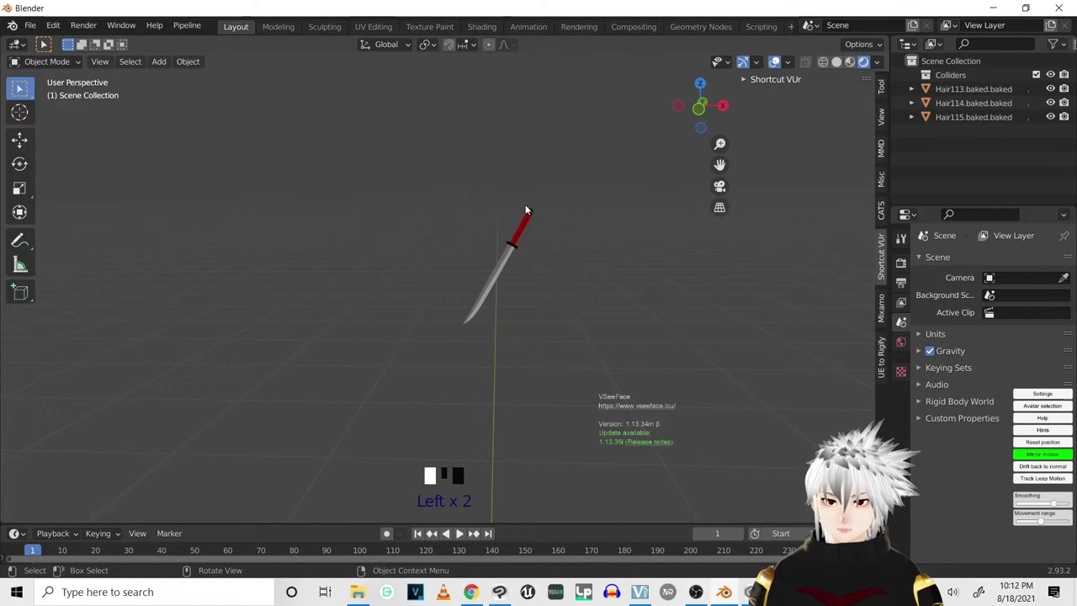
pyautogui.click(880, 210)
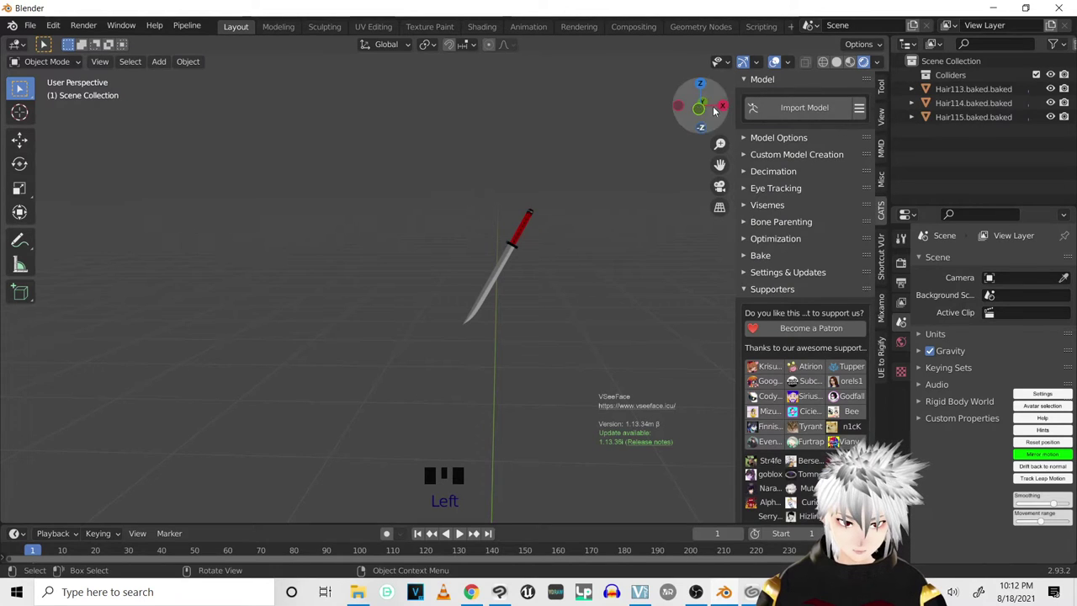
pyautogui.click(833, 79)
pyautogui.click(29, 25)
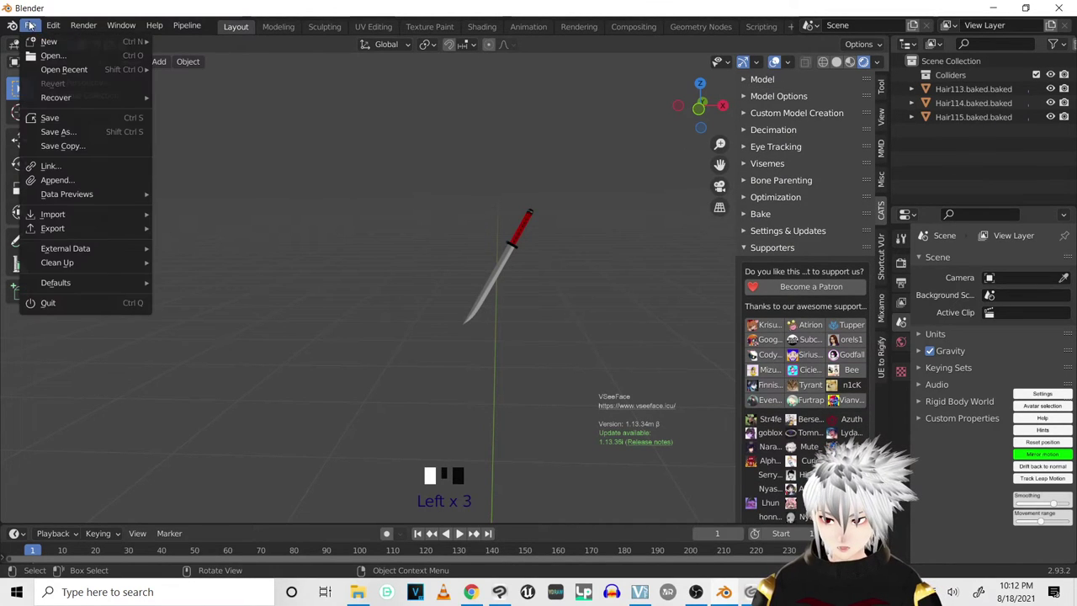
# Export the sword as Sword Untextured.fbx into the recent Kitsune VRM Clip Studio folder.
pyautogui.moveTo(90, 227)
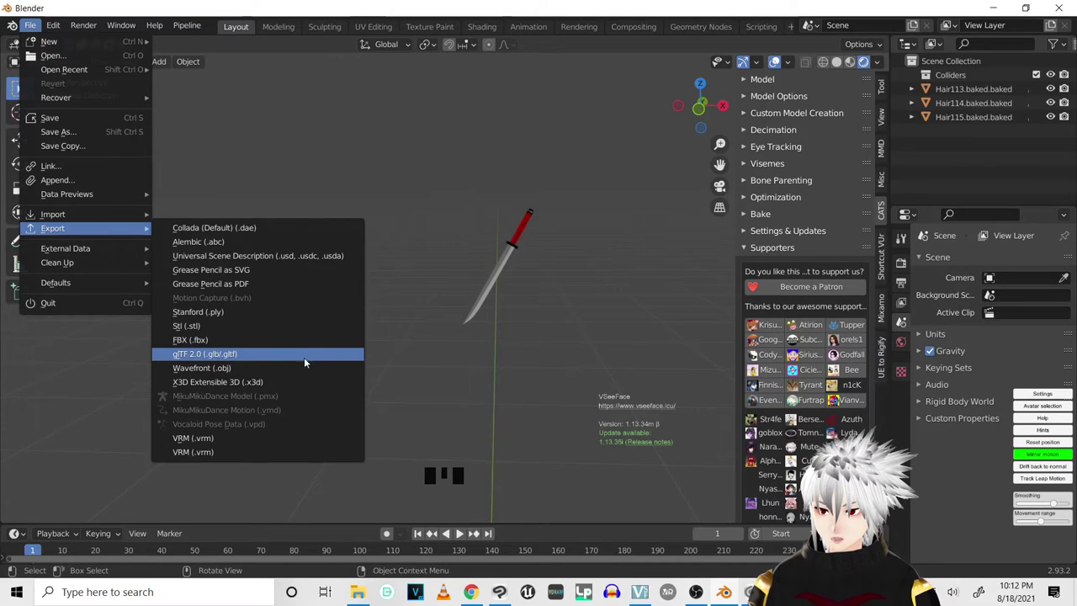
pyautogui.click(193, 340)
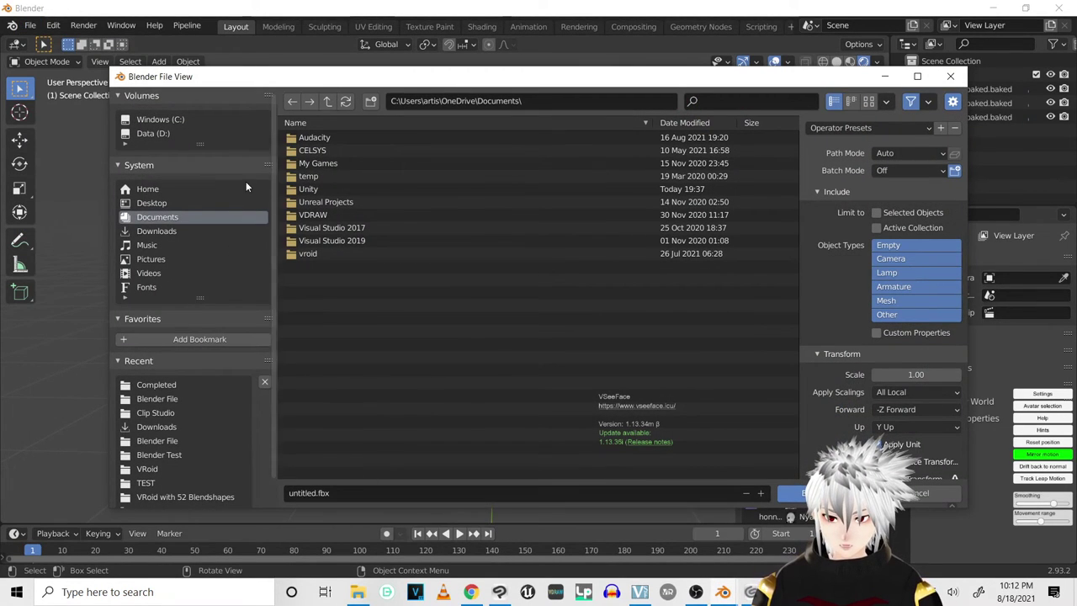
pyautogui.click(155, 412)
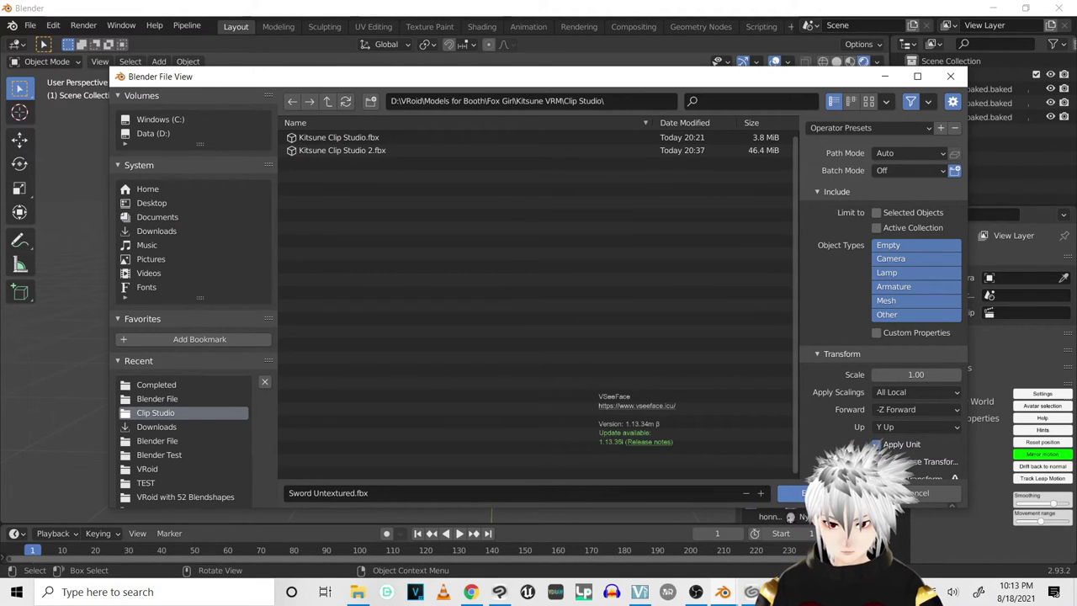
pyautogui.click(803, 493)
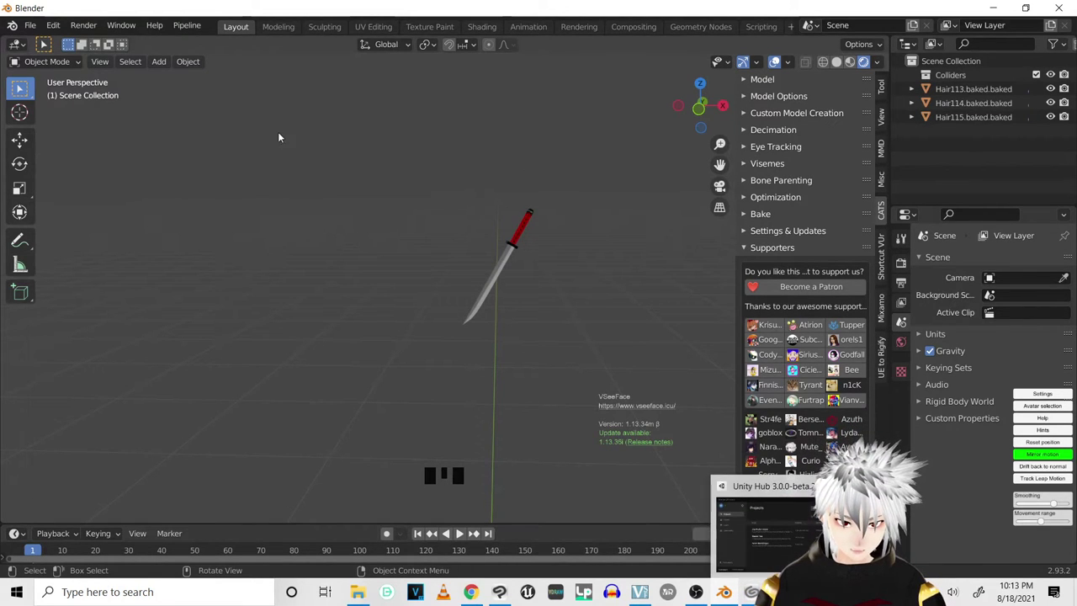
pyautogui.click(34, 27)
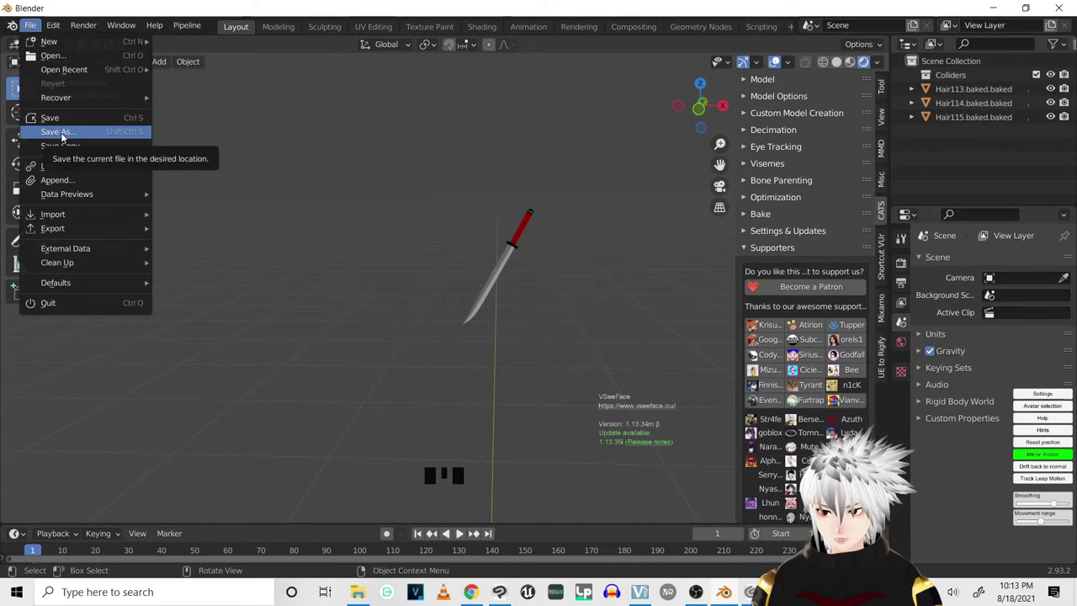
# Dismiss the File menu without saving and minimize Blender to reveal Unity.
pyautogui.press('Escape')
pyautogui.click(30, 25)
pyautogui.click(30, 25)
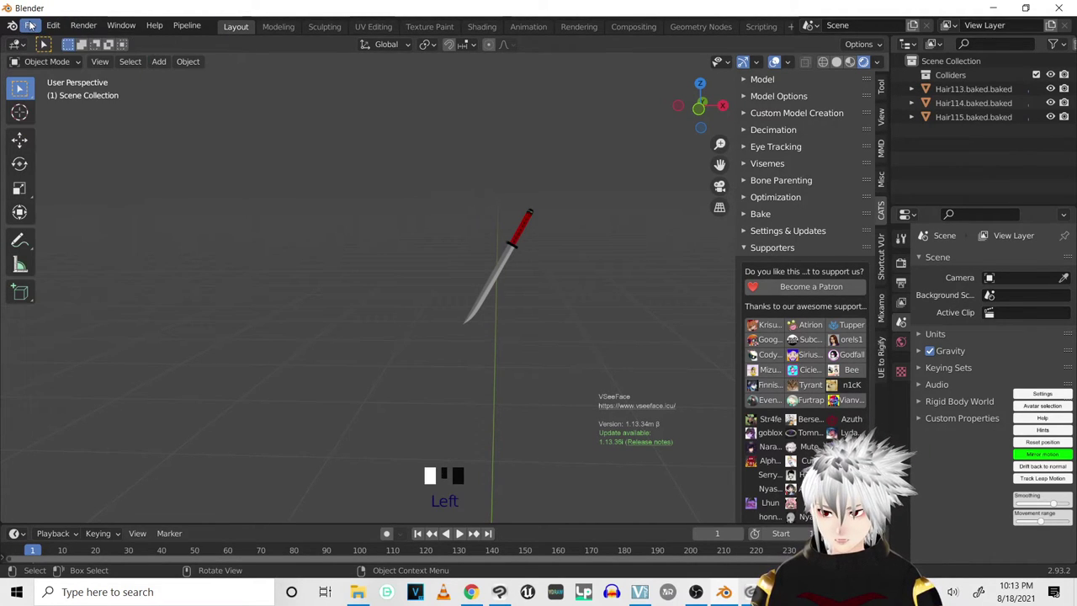
pyautogui.click(994, 8)
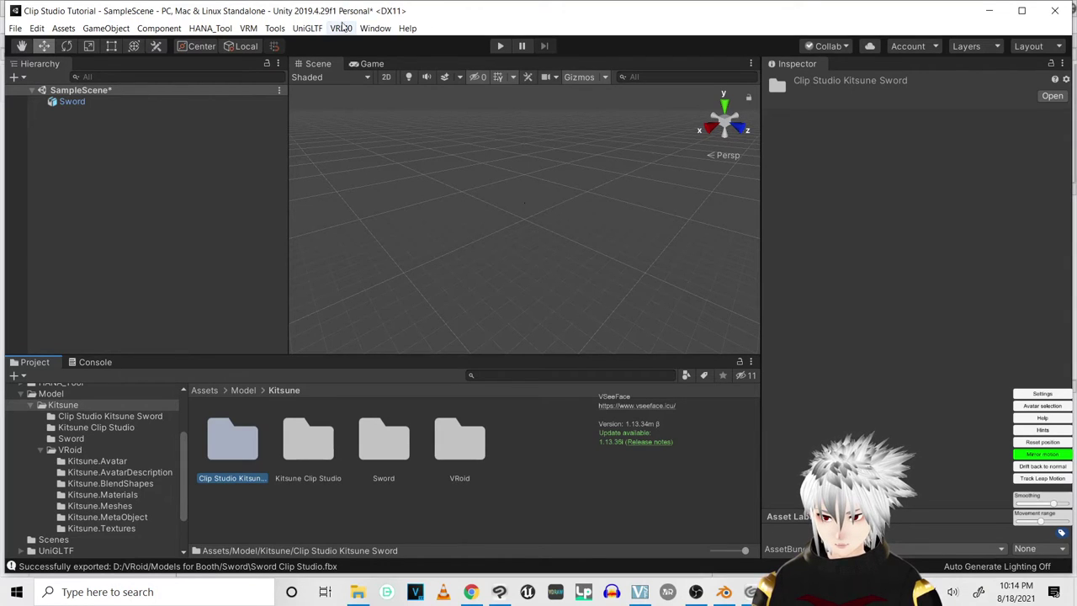
# In File Explorer, browse to D:\VRoid\Programs\Newest Versions\Unity.
pyautogui.click(357, 593)
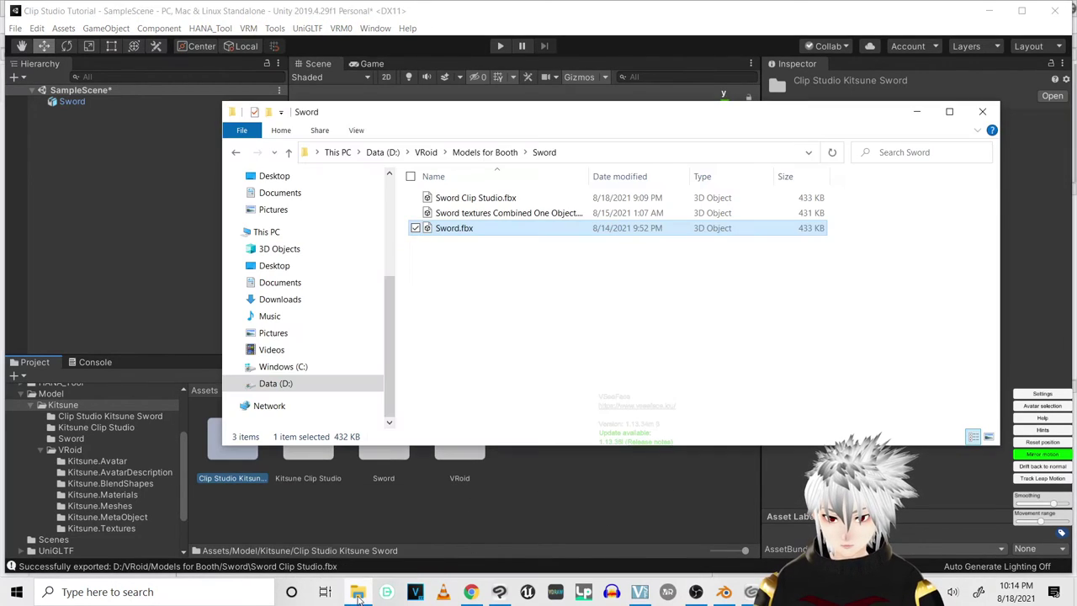
pyautogui.click(295, 384)
pyautogui.scroll(-2, 442, 378)
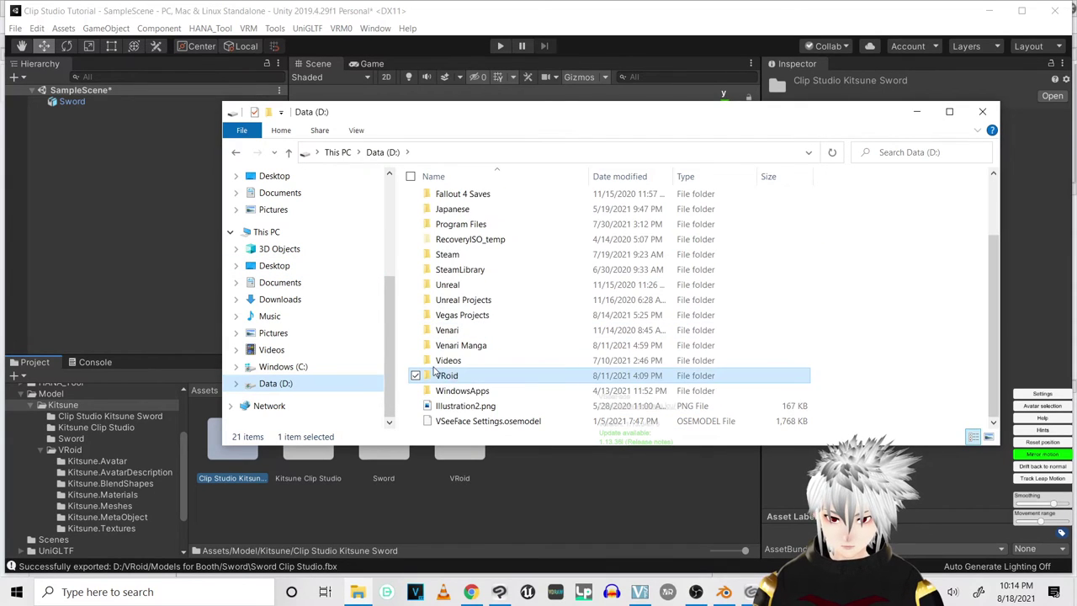
pyautogui.click(440, 377)
pyautogui.doubleClick(440, 377)
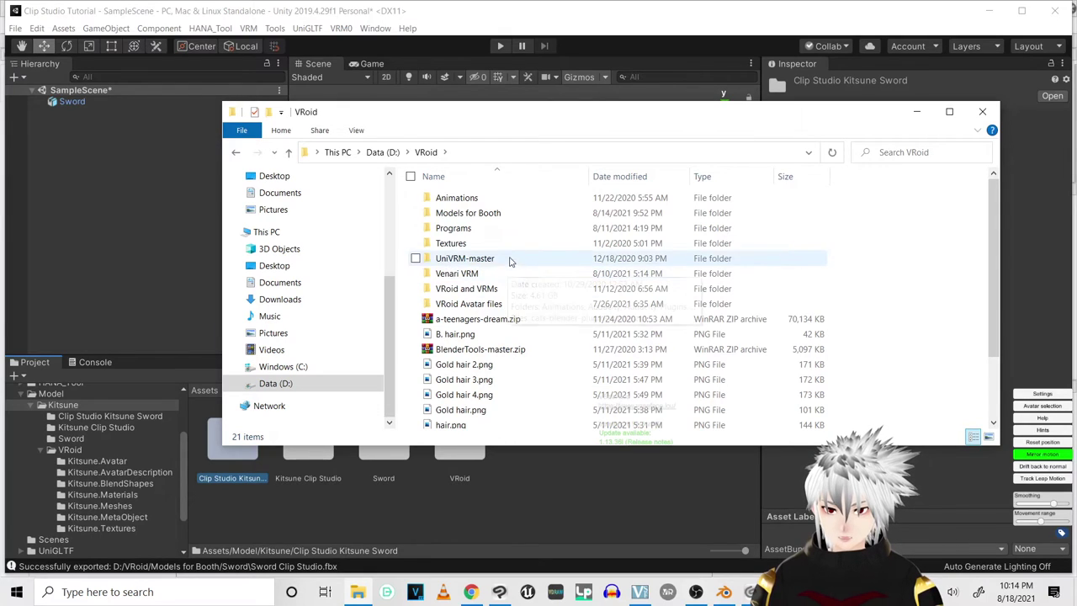
pyautogui.doubleClick(509, 228)
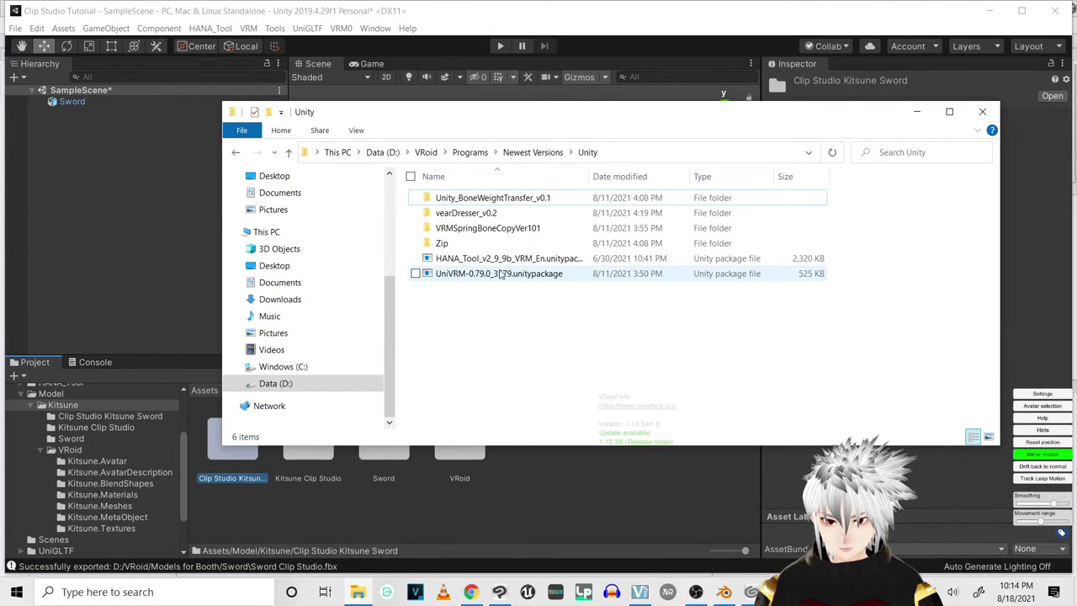
# Drop the UniVRM-0.79.0_3579 package into the Project panel and dismiss 'Nothing to import!'.
pyautogui.moveTo(498, 274); pyautogui.dragTo(559, 497)
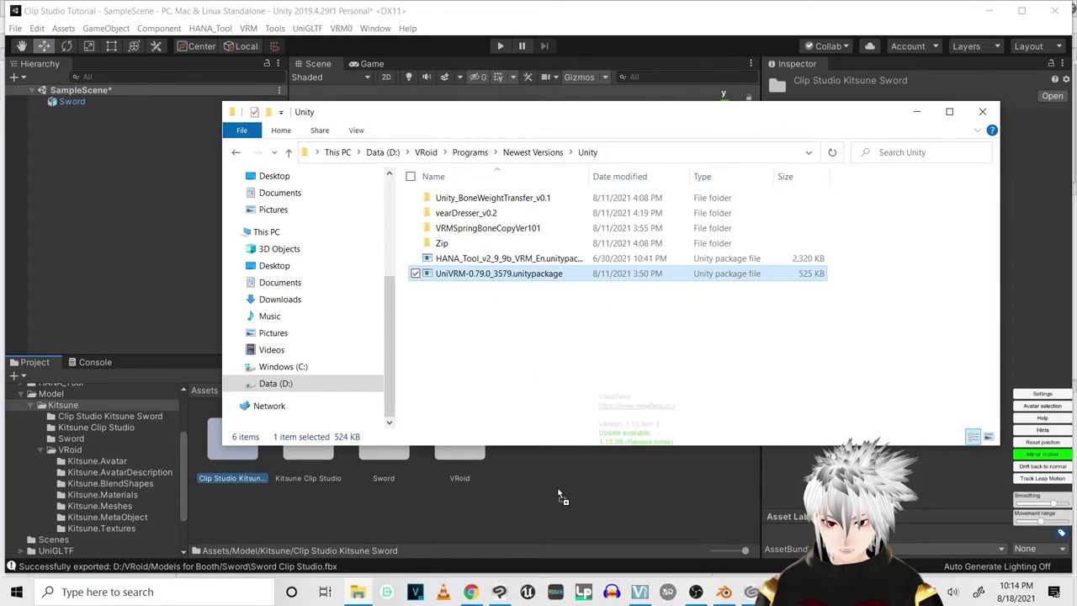
pyautogui.moveTo(555, 441); pyautogui.dragTo(579, 495)
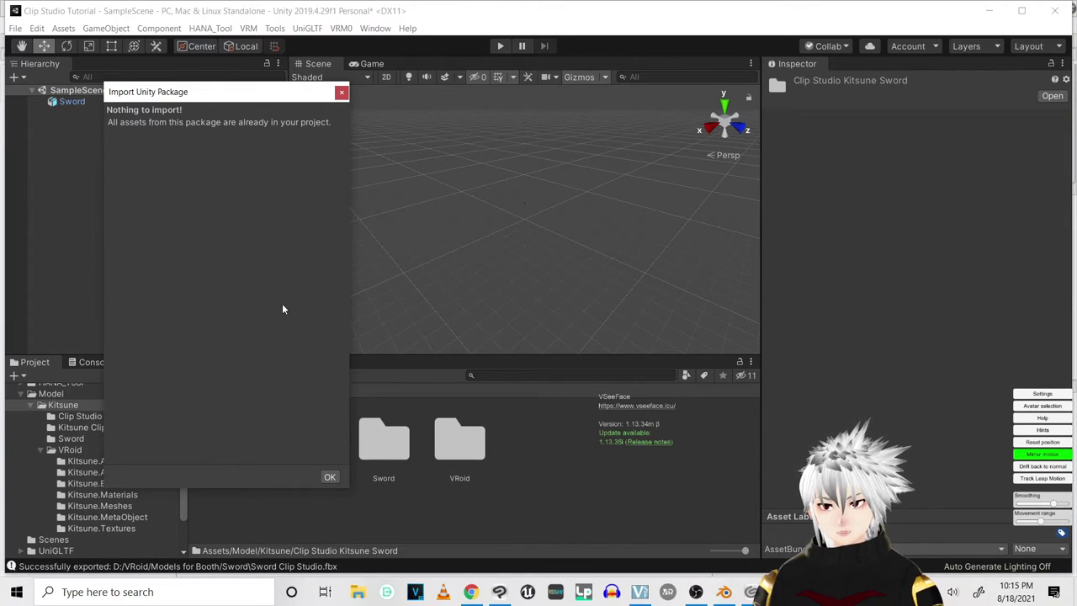
pyautogui.click(329, 477)
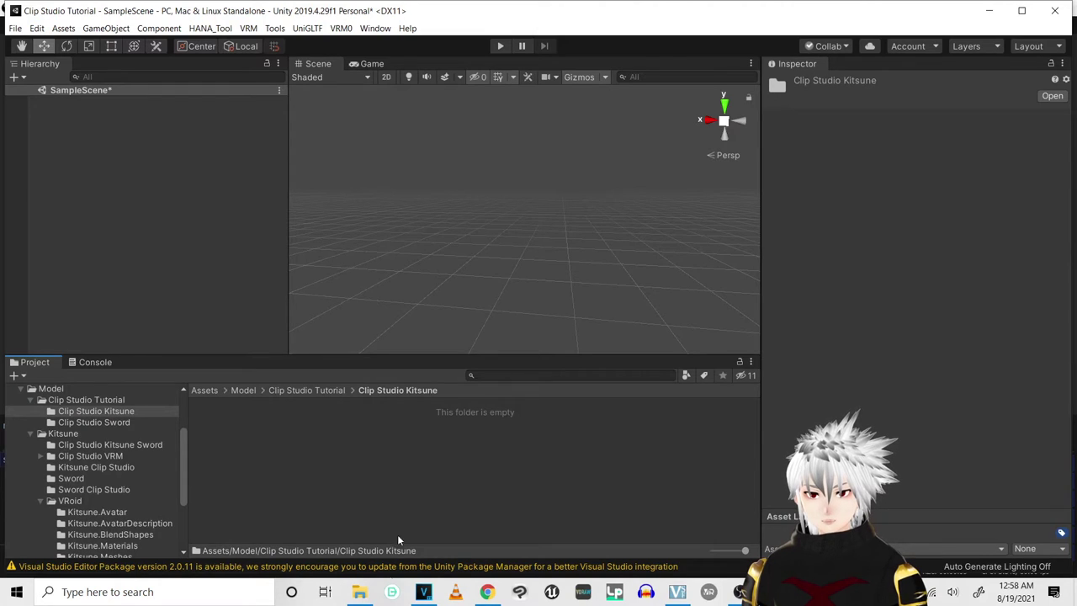
# Drag Clip Studio Kitsune Optimized.blend from the Final folder into Clip Studio Kitsune and select it.
pyautogui.click(360, 591)
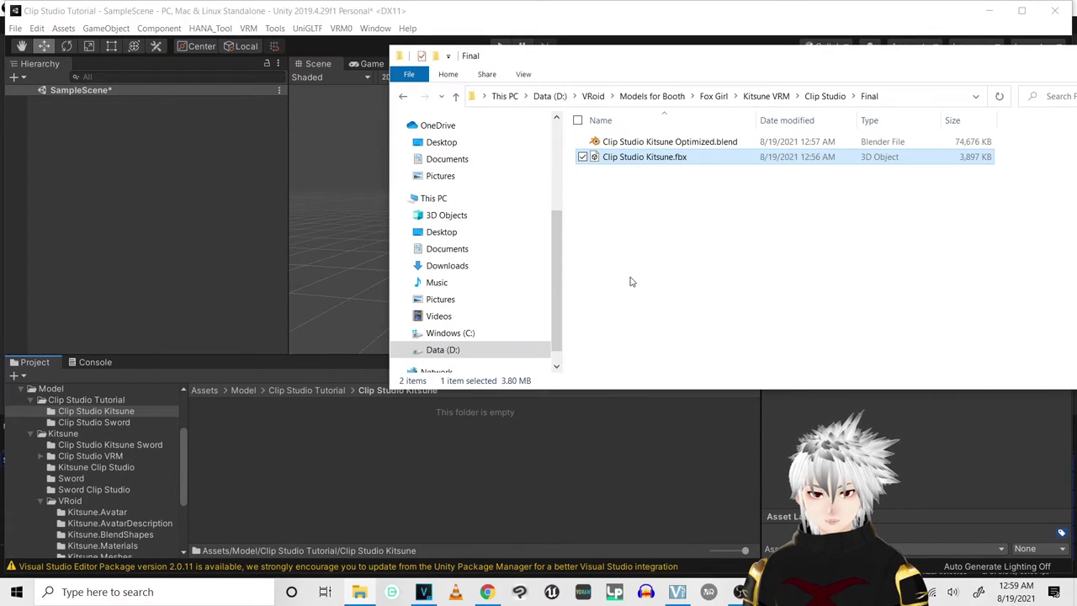
pyautogui.click(641, 153)
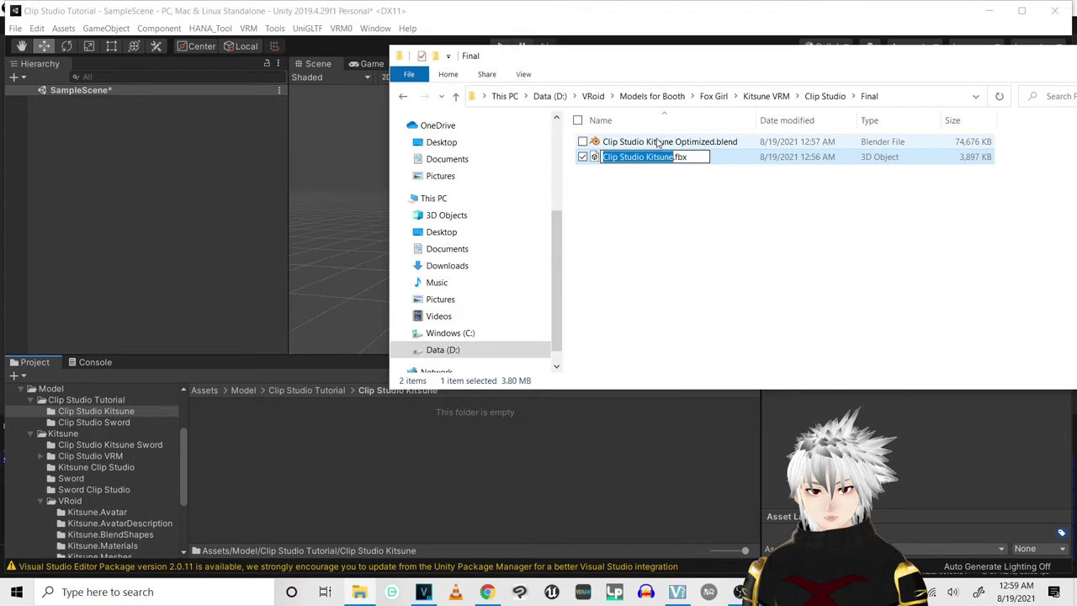
pyautogui.click(715, 216)
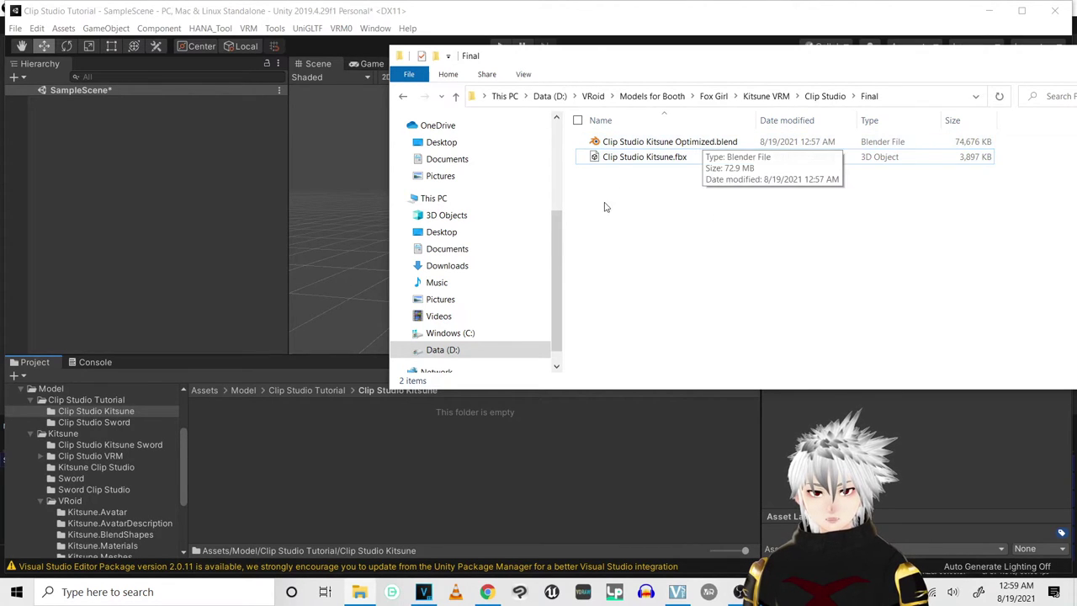
pyautogui.moveTo(630, 159); pyautogui.dragTo(236, 452)
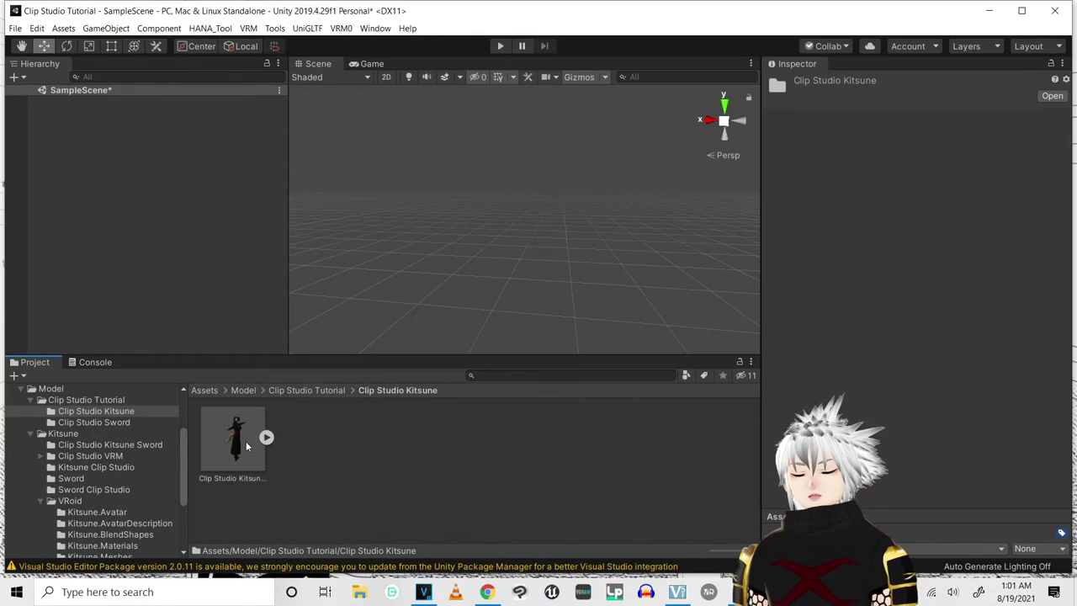
pyautogui.click(246, 441)
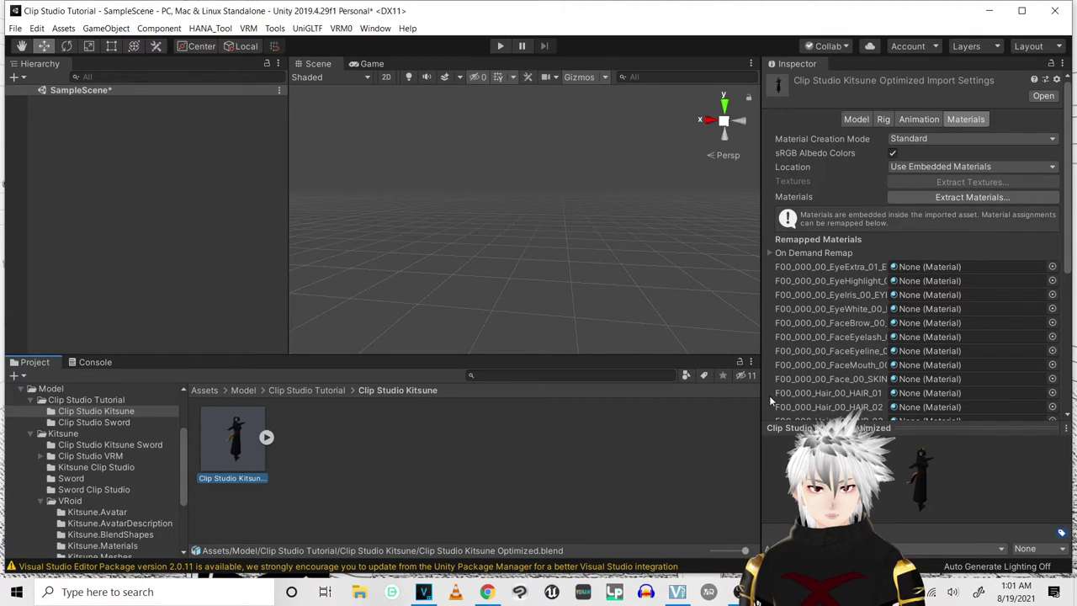
# On the Model tab, disable Import Cameras, Import Lights and Weld Vertices; enable Legacy Blend Shape Normals.
pyautogui.click(851, 119)
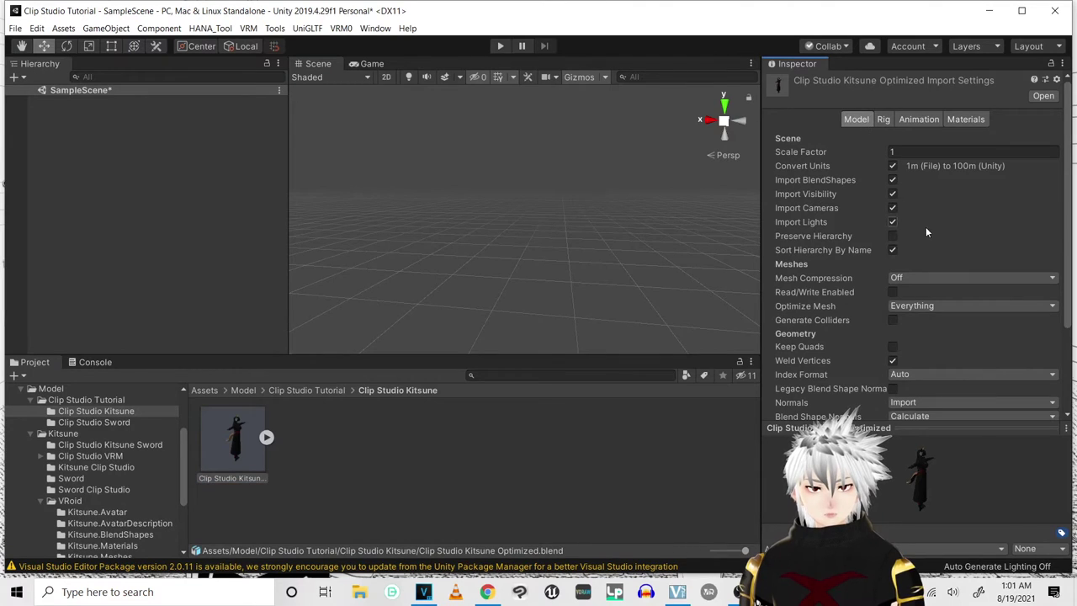
pyautogui.click(893, 208)
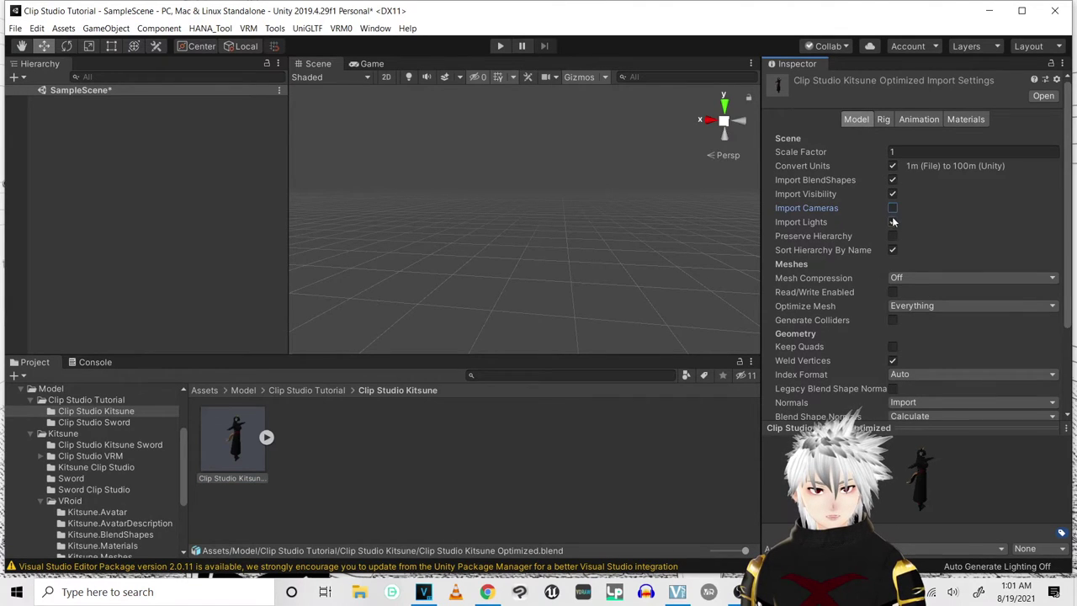
pyautogui.click(892, 222)
pyautogui.scroll(-3, 876, 348)
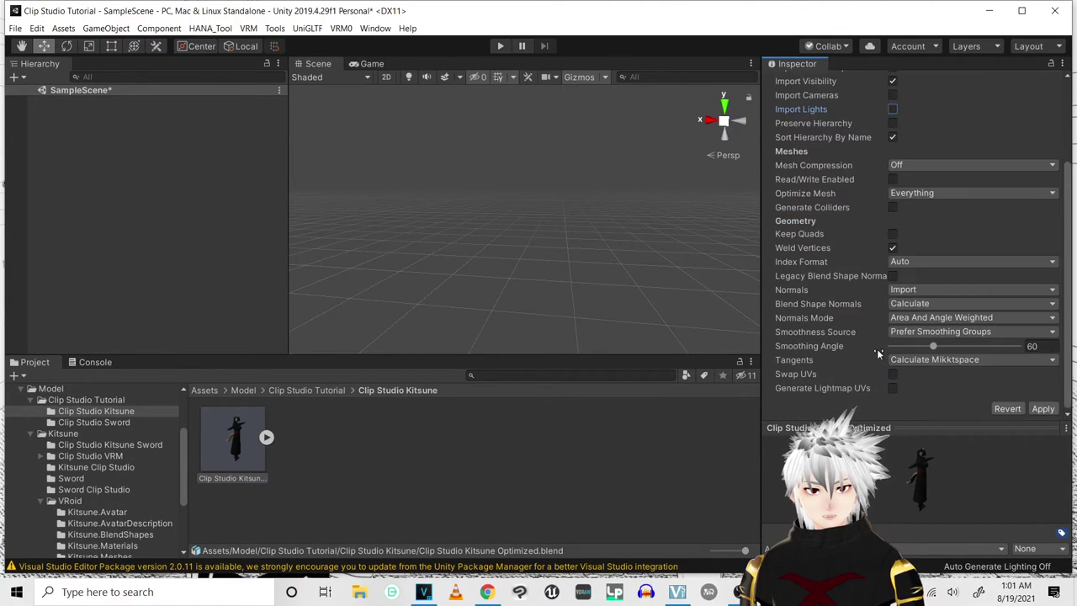
pyautogui.click(893, 247)
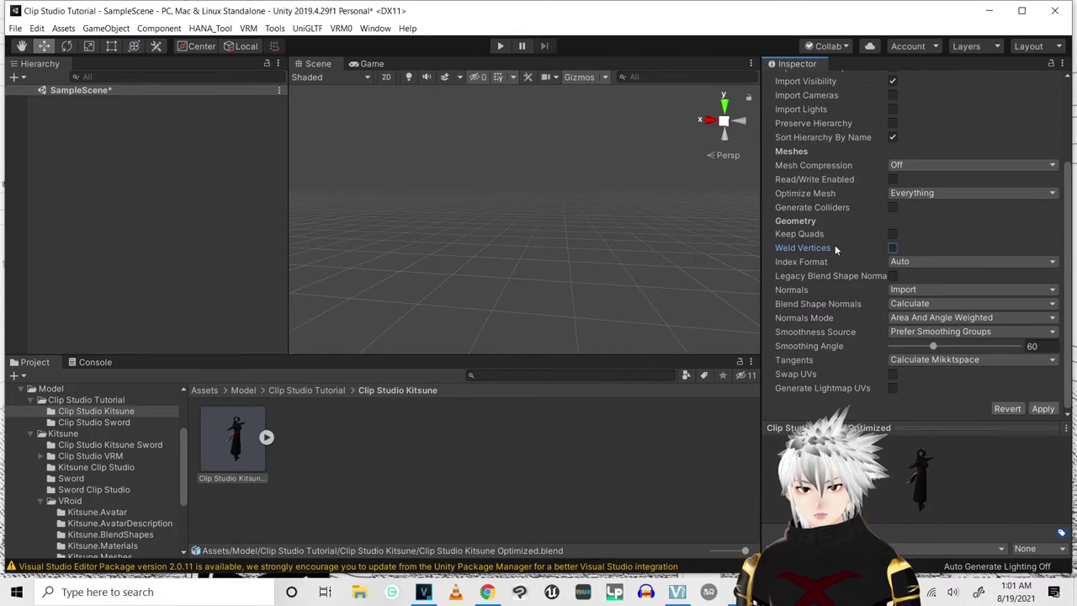
pyautogui.click(893, 280)
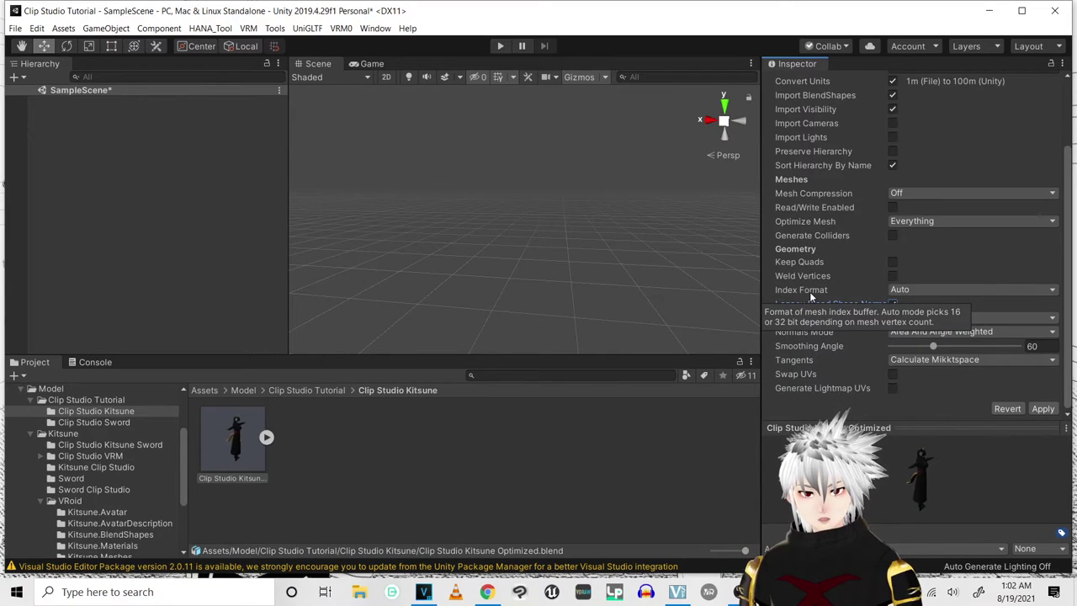
pyautogui.click(846, 303)
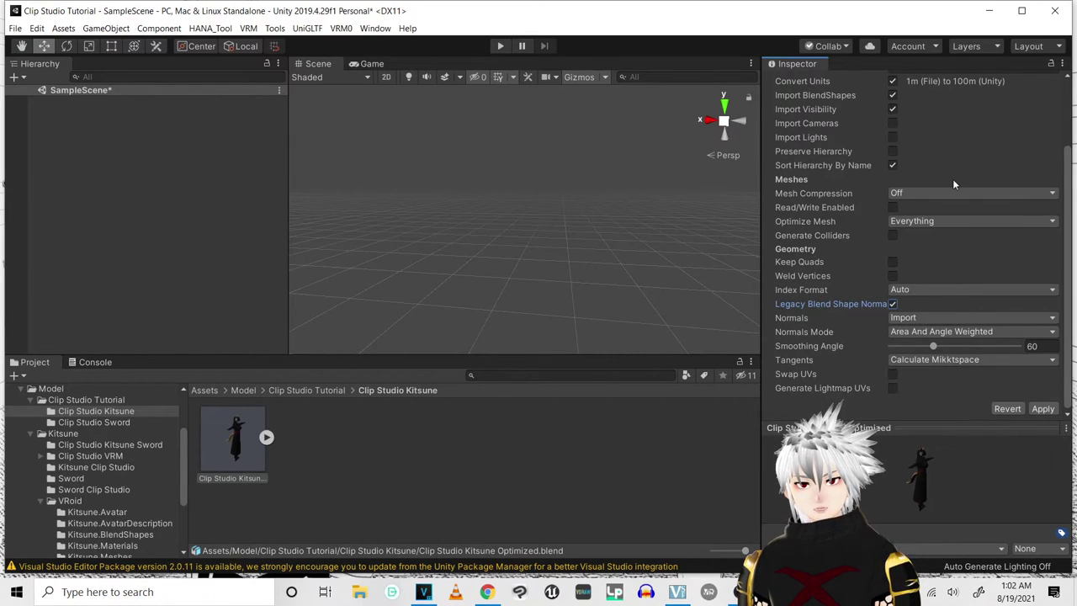
# Show the Rig import settings with the Animation Type choices listed.
pyautogui.scroll(3, 954, 180)
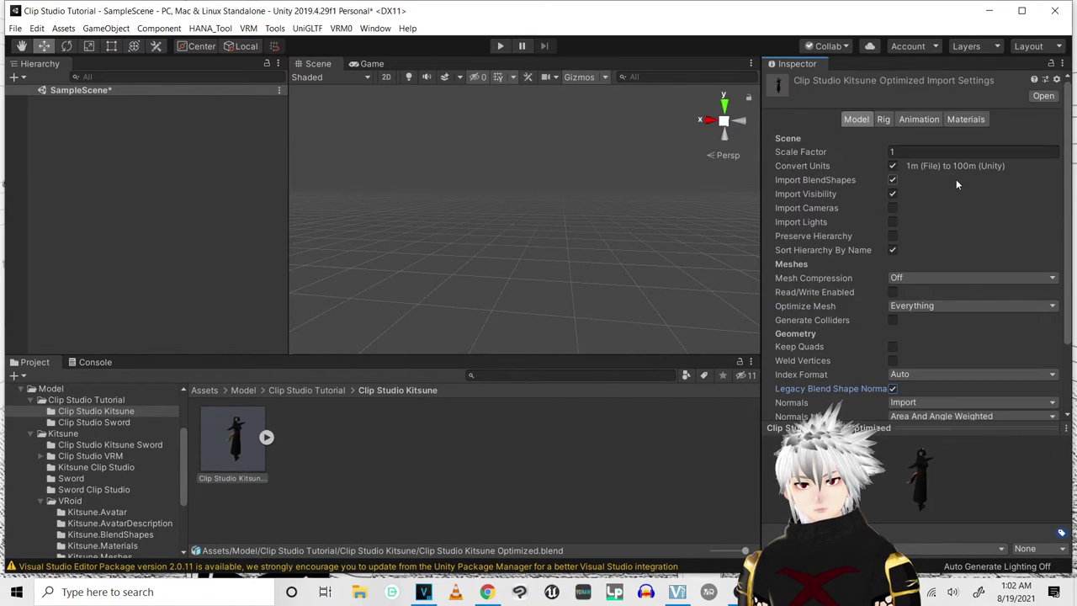
pyautogui.click(885, 120)
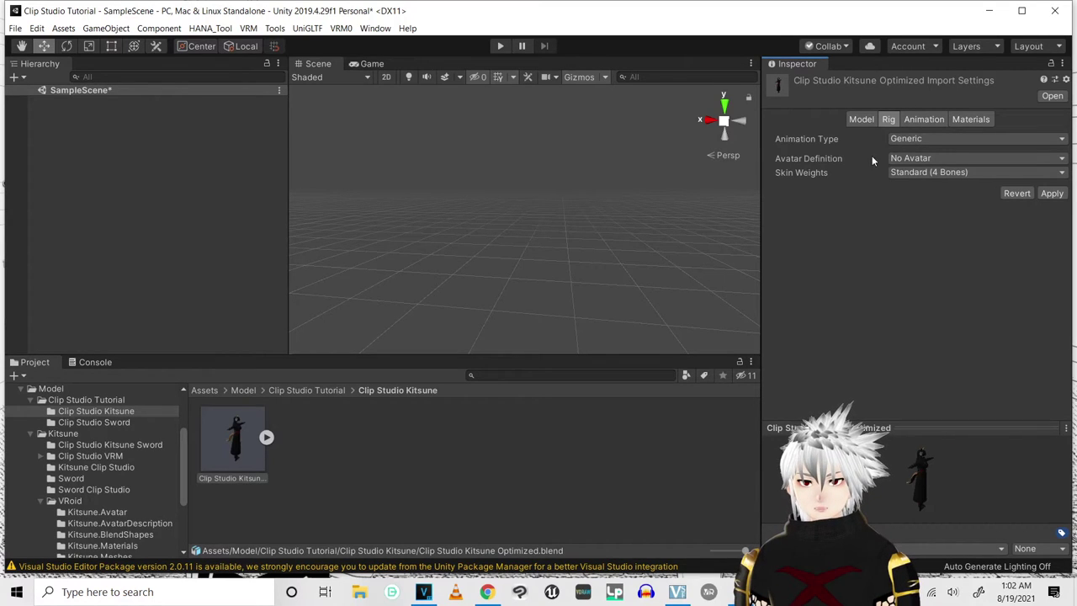
pyautogui.click(909, 139)
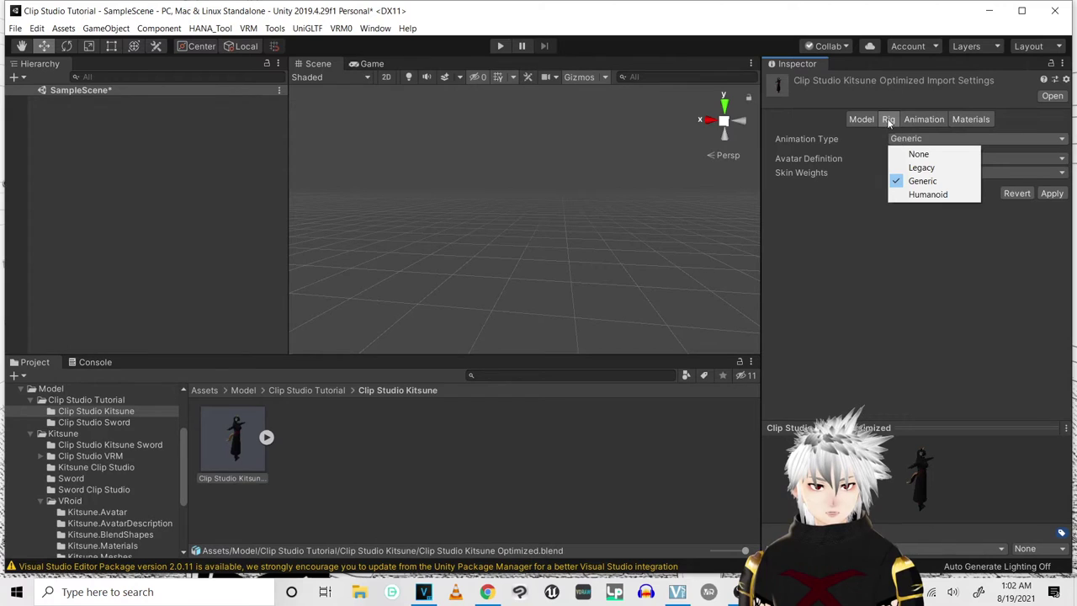
# Set Animation Type to Humanoid and show the Materials import settings.
pyautogui.click(922, 196)
pyautogui.click(970, 118)
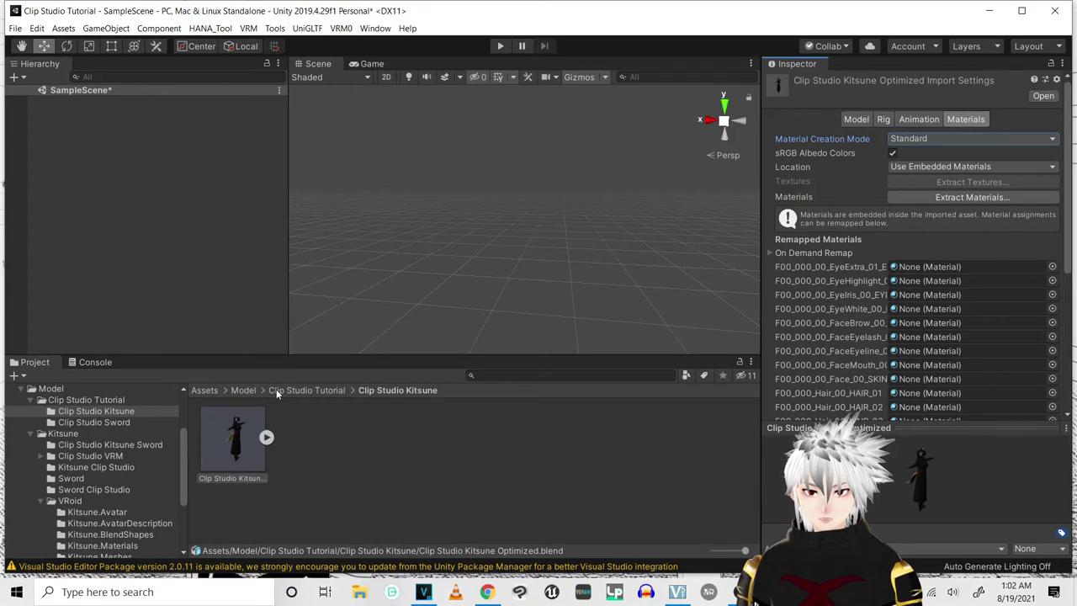
pyautogui.click(74, 500)
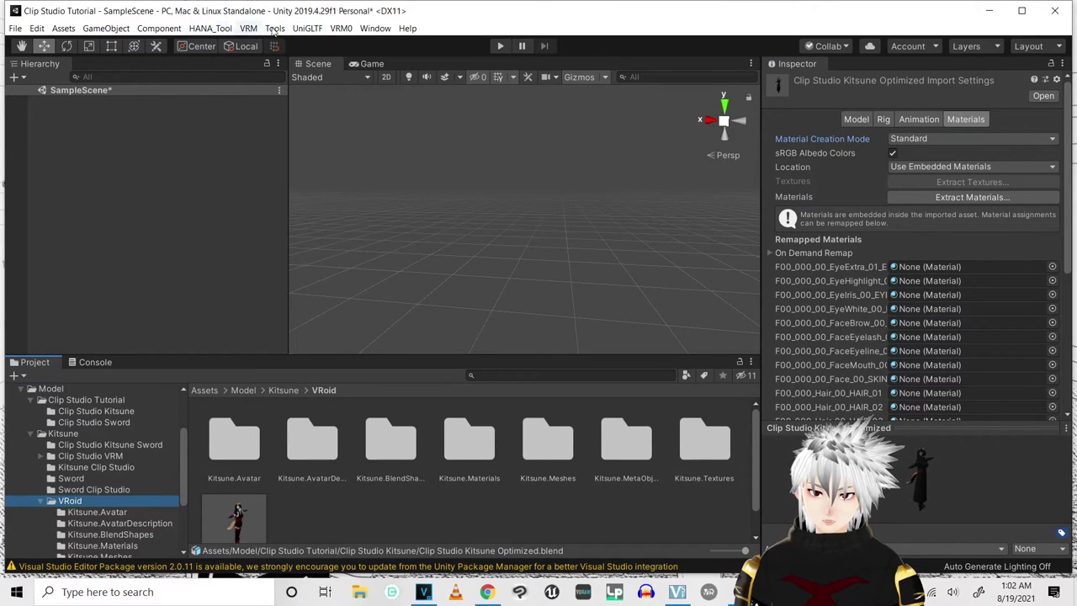
pyautogui.click(340, 28)
pyautogui.click(357, 70)
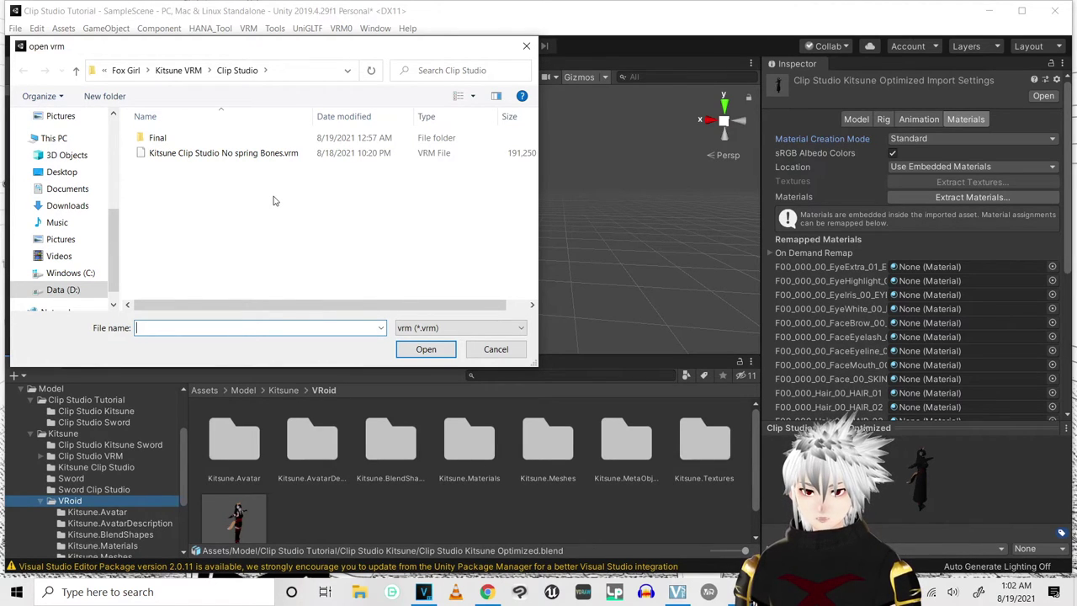
pyautogui.click(488, 349)
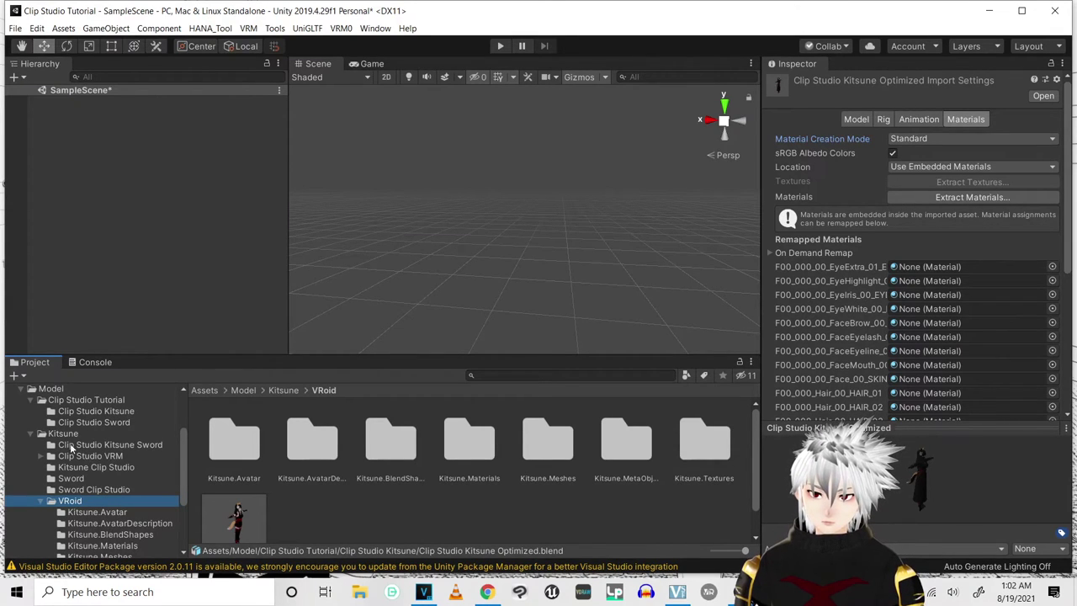
pyautogui.click(73, 415)
pyautogui.click(225, 434)
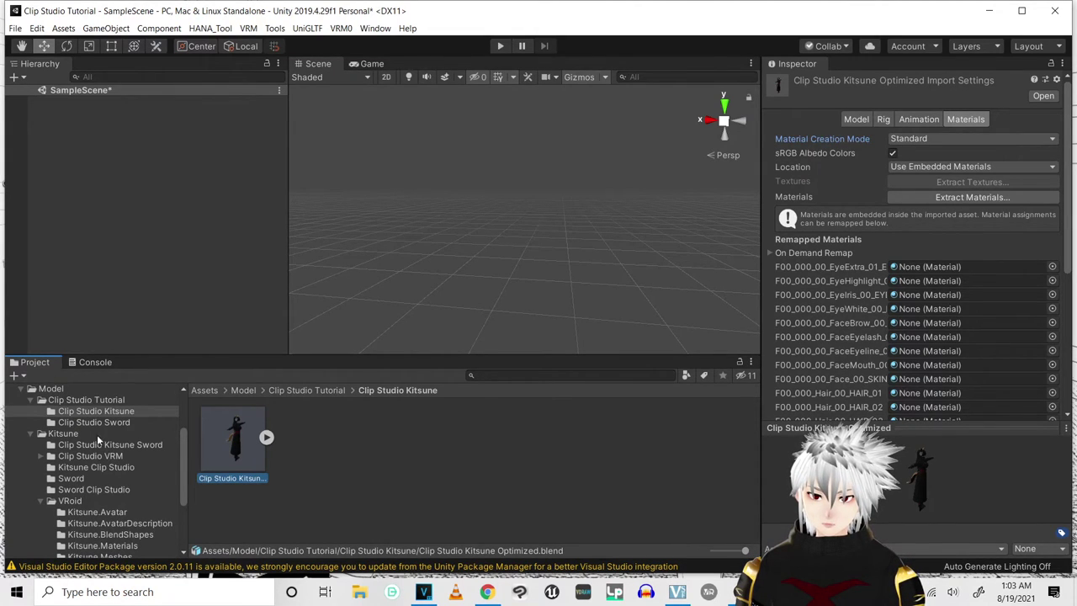
pyautogui.scroll(-2, 83, 477)
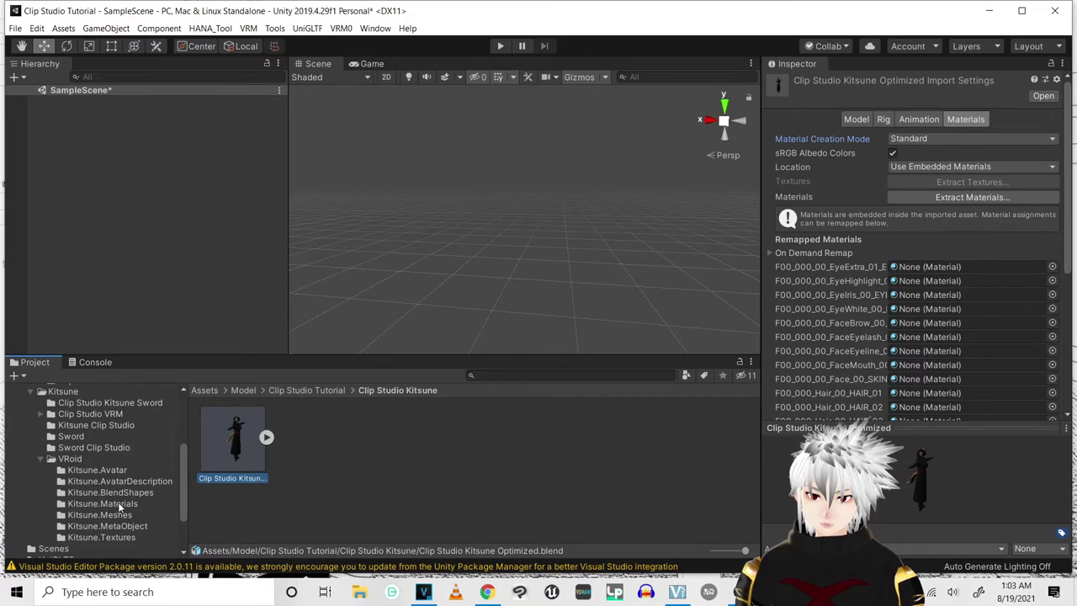
# Drag each Kitsune.Materials asset, ending with Tops, onto its Remapped Materials slot and apply.
pyautogui.click(91, 504)
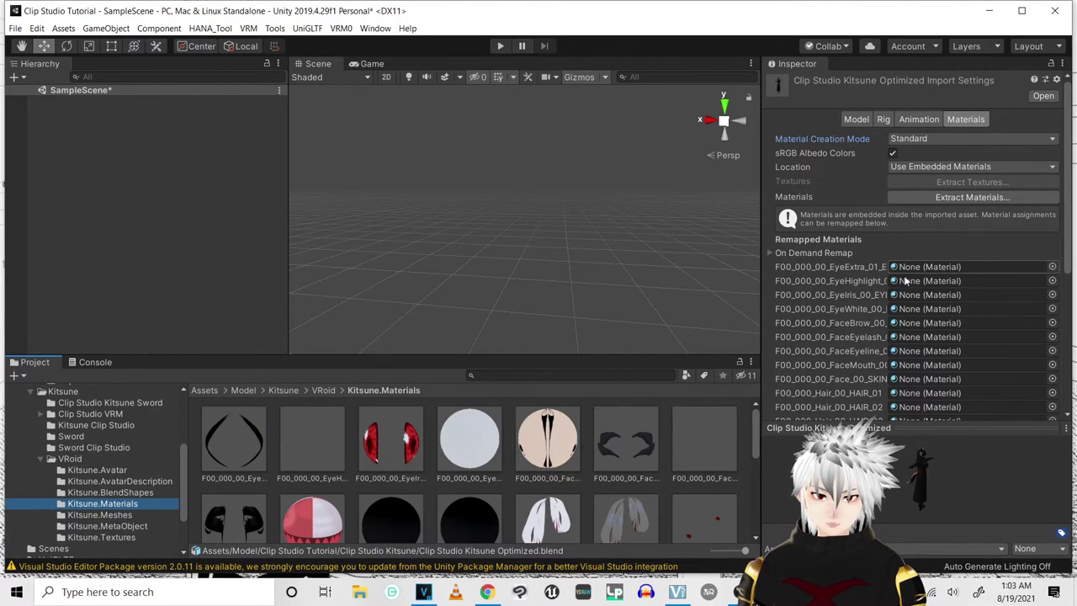
pyautogui.moveTo(231, 441); pyautogui.dragTo(929, 269)
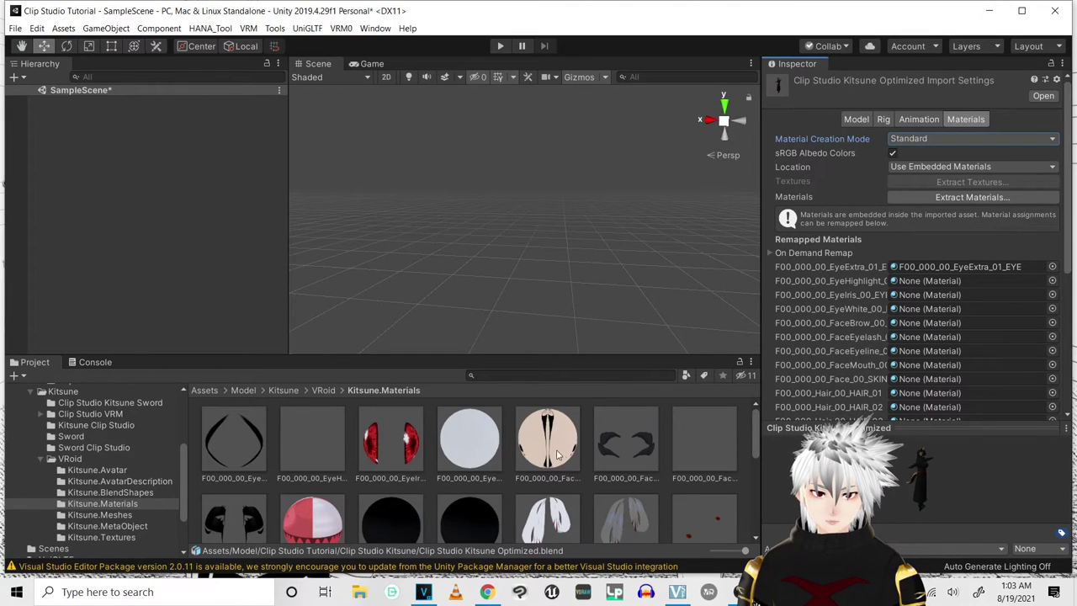
pyautogui.click(326, 443)
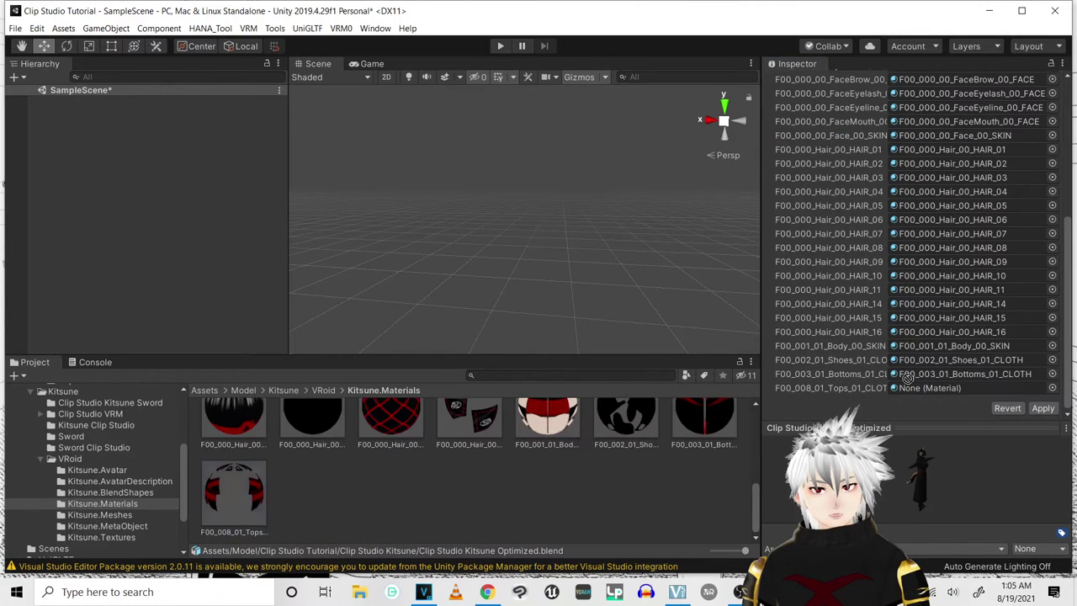
pyautogui.moveTo(234, 492); pyautogui.dragTo(986, 389)
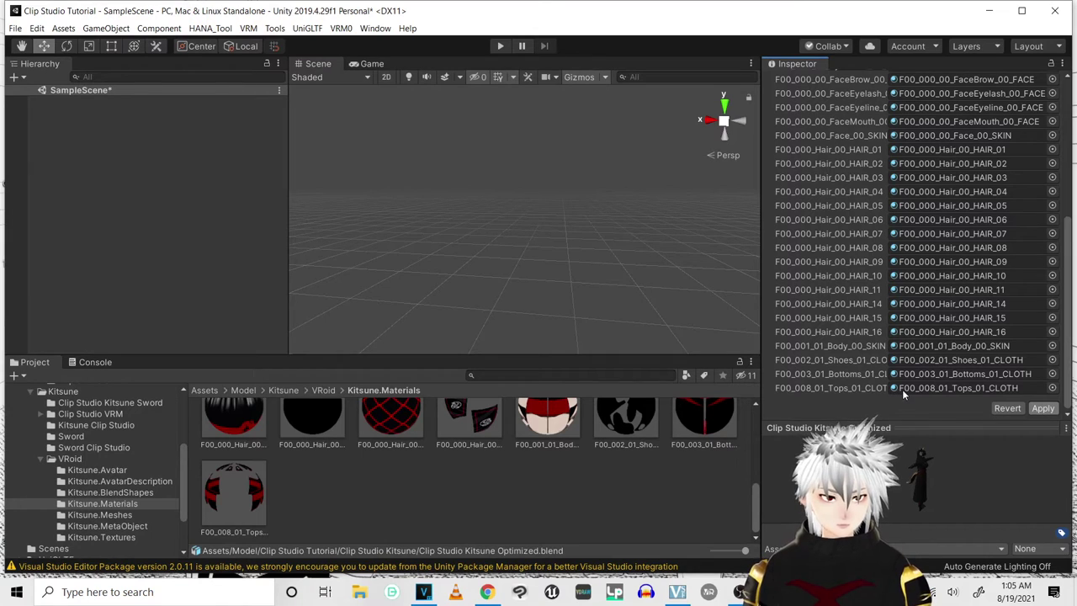
pyautogui.click(1042, 408)
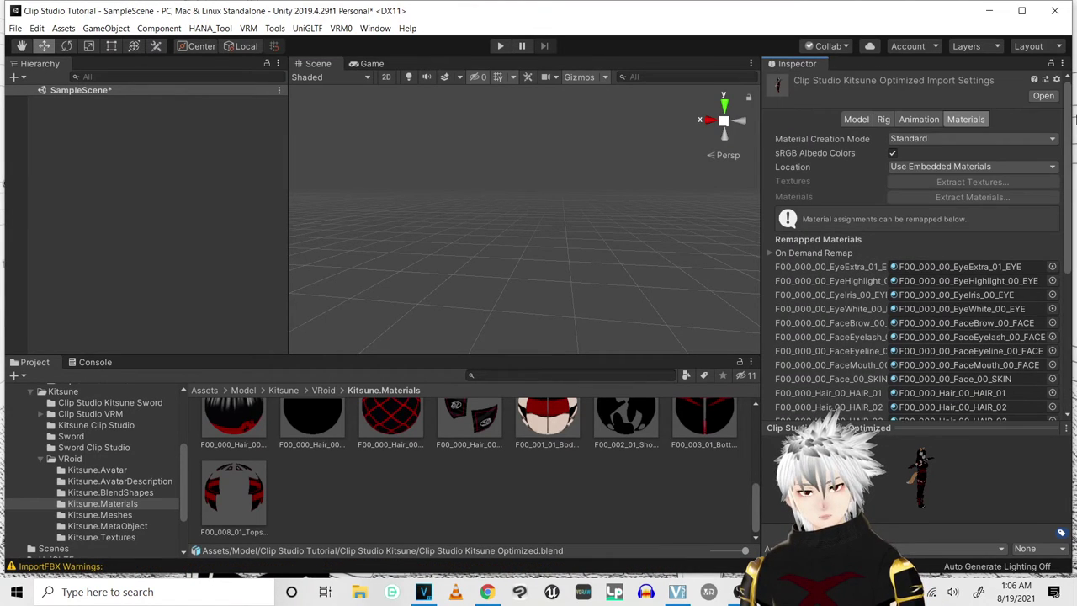
pyautogui.click(883, 120)
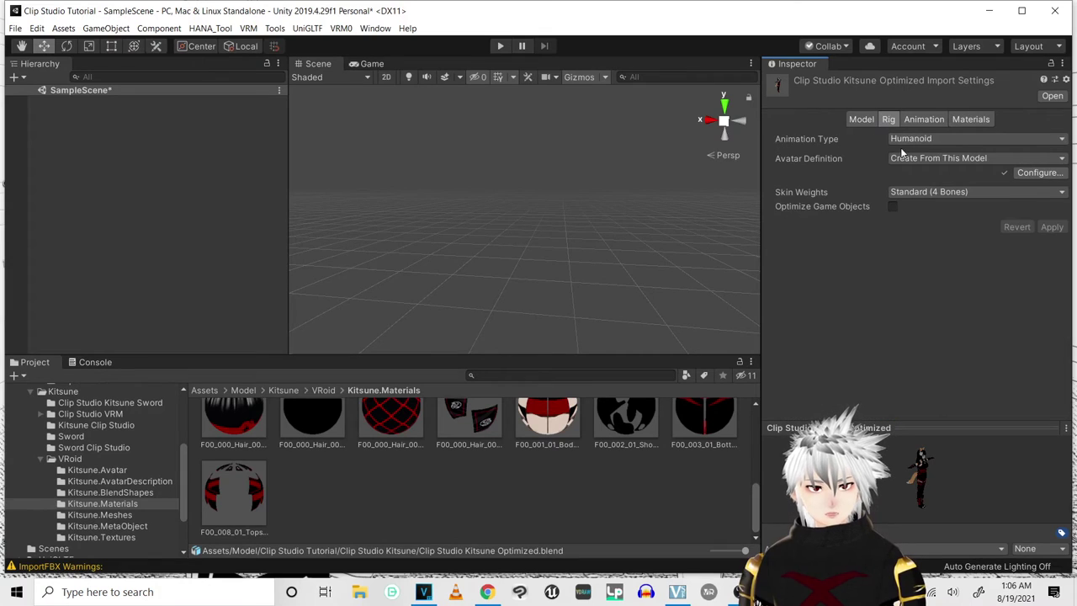
# In Configure Avatar, clear the hair joint from the Head's Jaw slot, then apply and finish.
pyautogui.click(1041, 173)
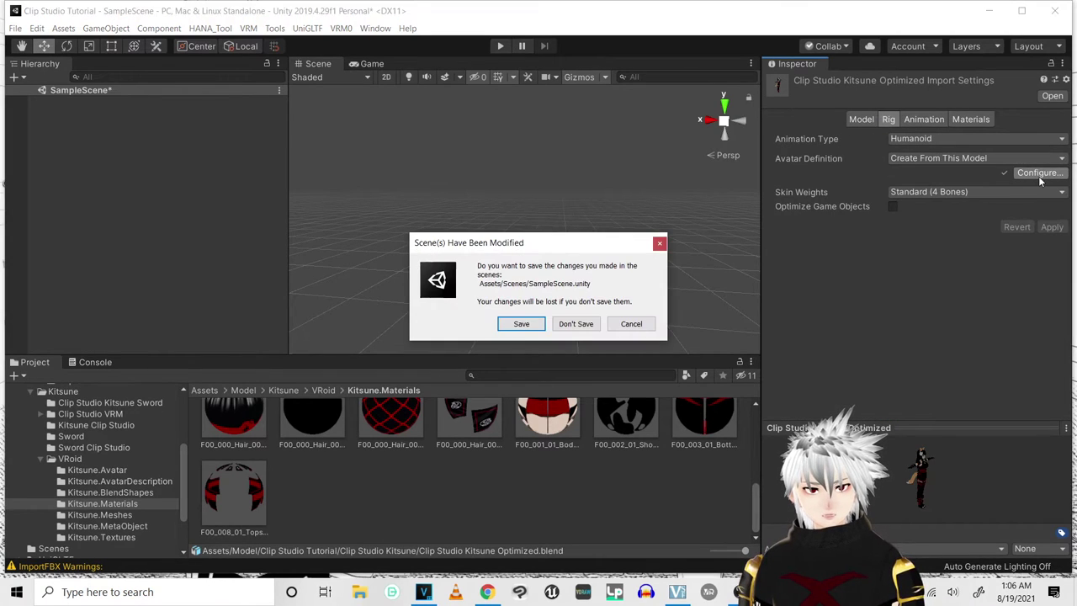
pyautogui.click(575, 324)
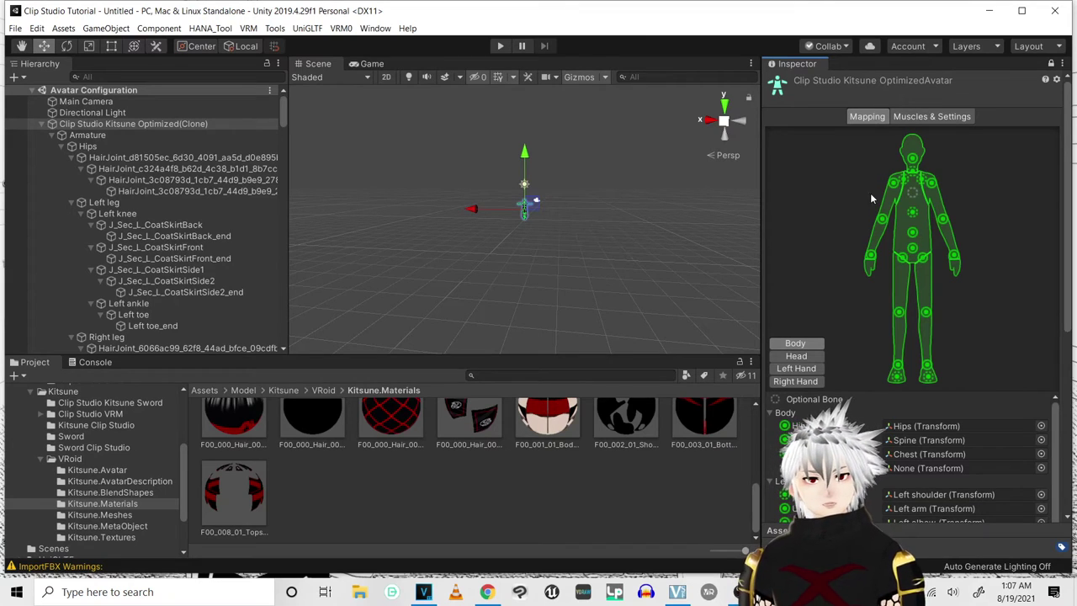
pyautogui.click(807, 356)
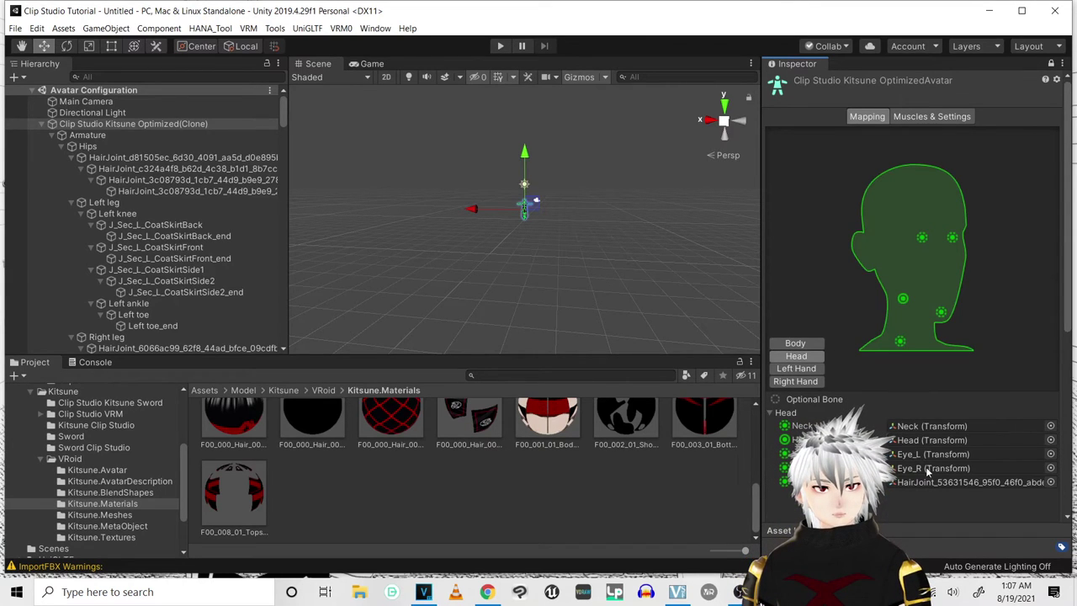
pyautogui.click(955, 481)
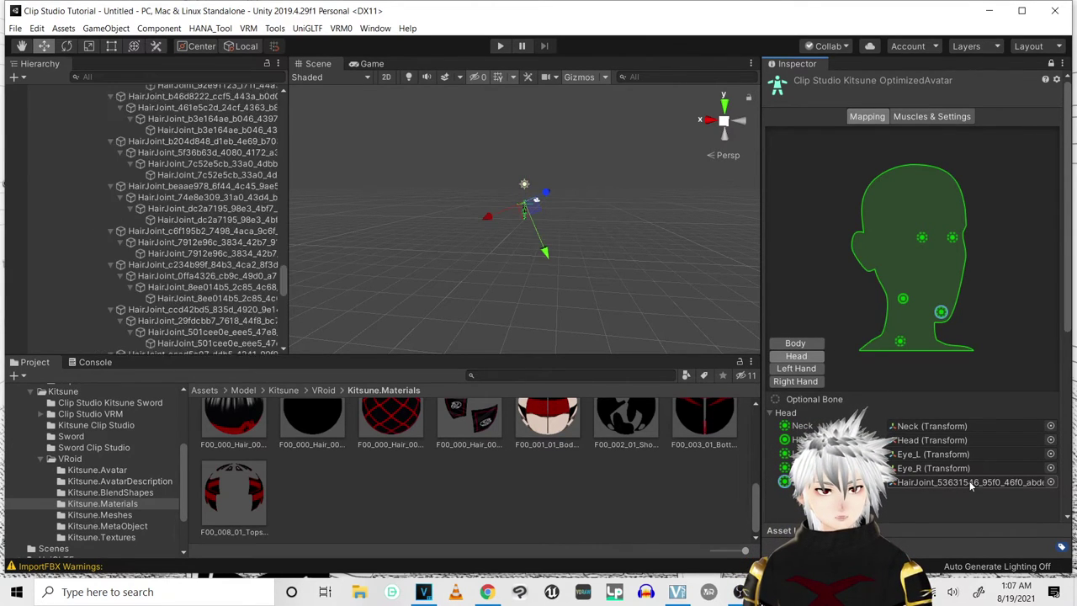
pyautogui.press('Delete')
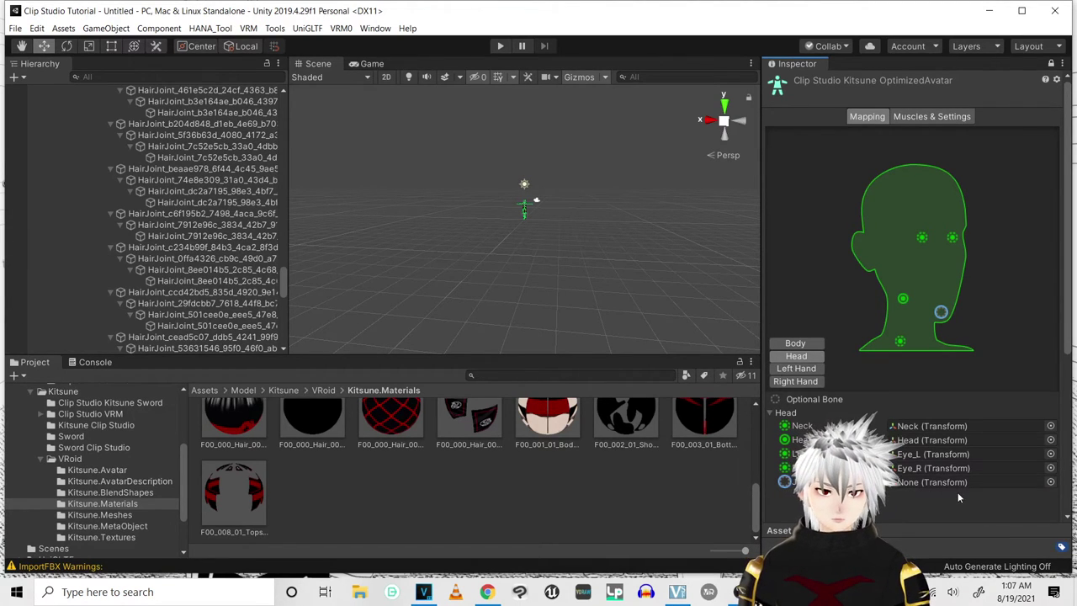
pyautogui.scroll(-5, 957, 492)
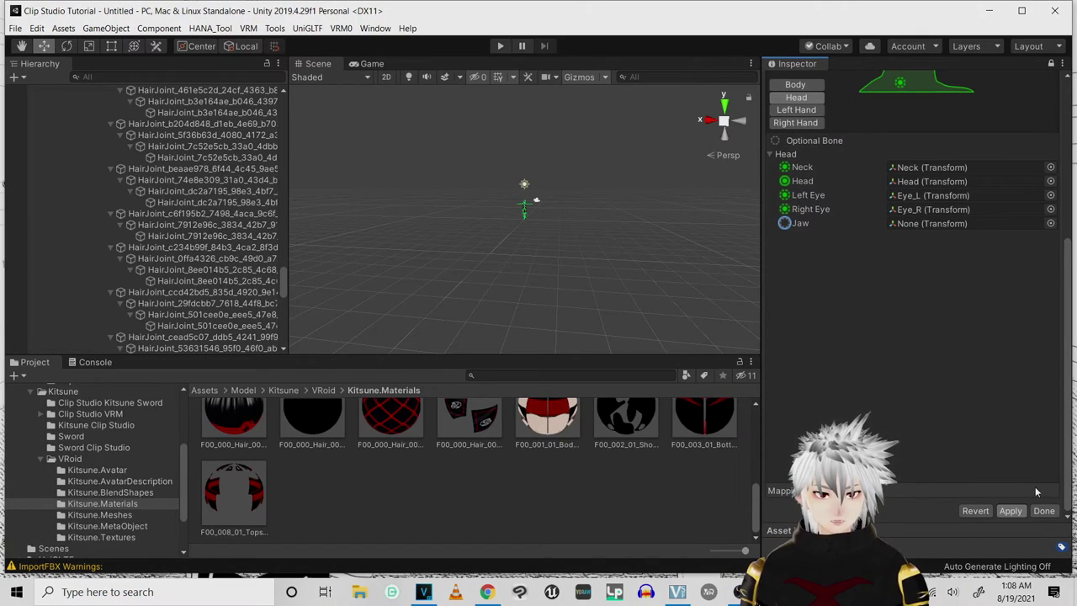
pyautogui.click(1012, 510)
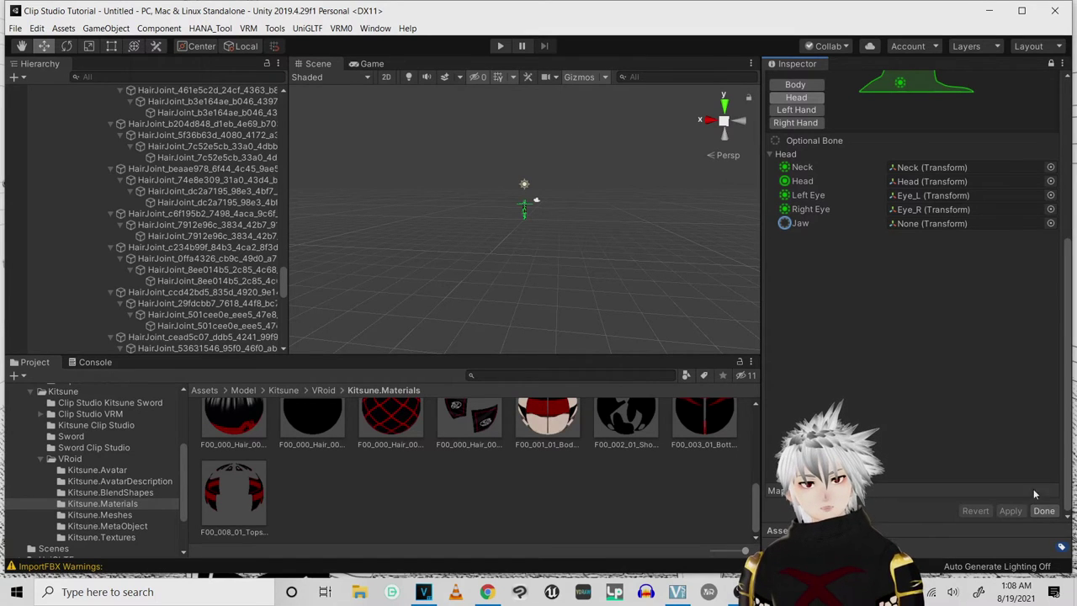
pyautogui.click(1043, 511)
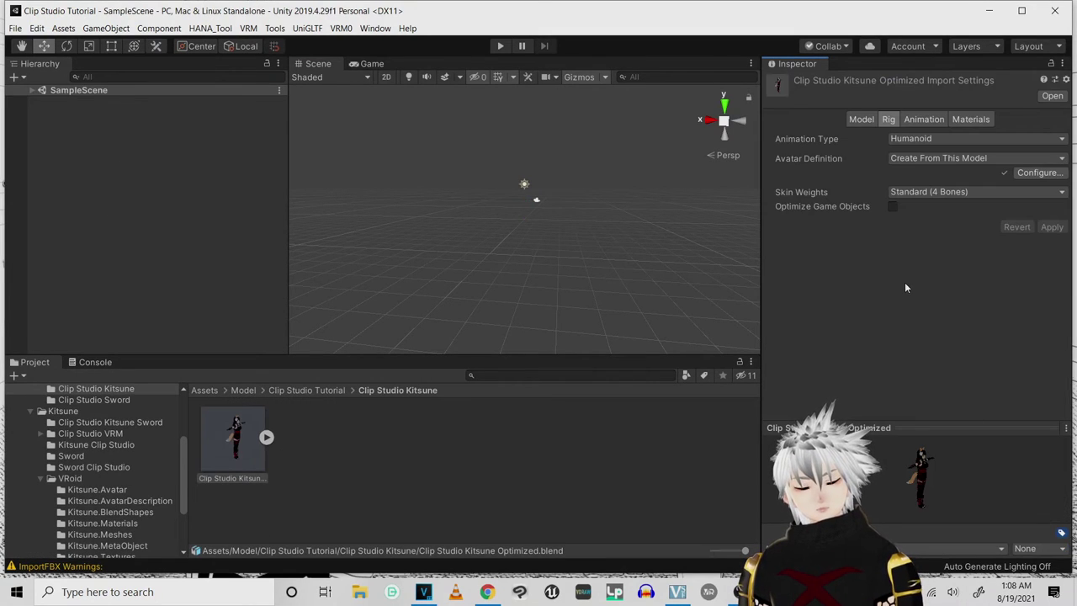
# Add the Kitsune model to SampleScene and delete Main Camera and Directional Light.
pyautogui.moveTo(247, 455); pyautogui.dragTo(187, 298)
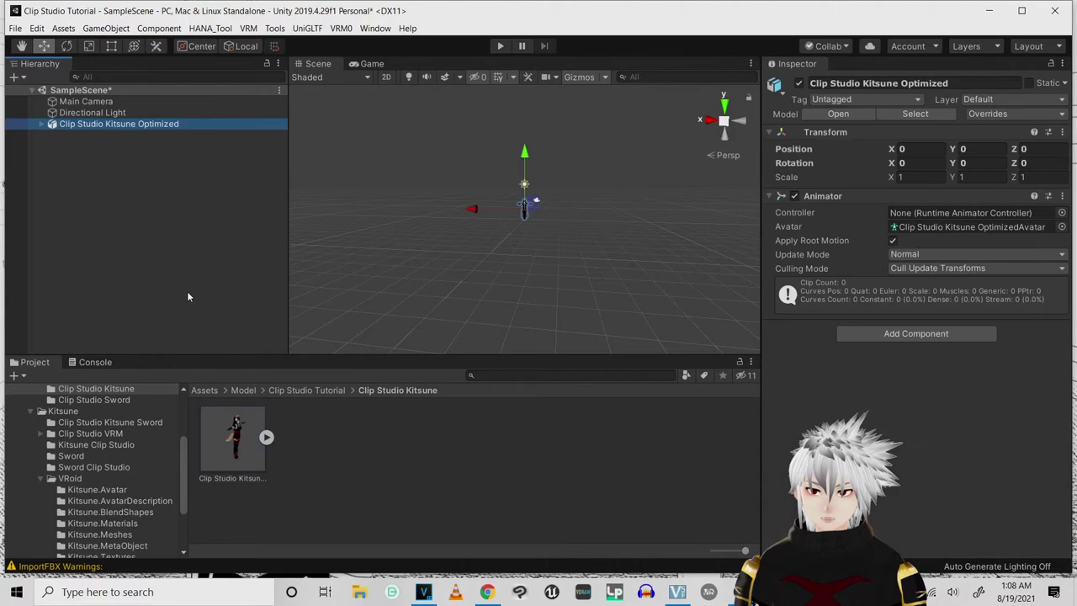
pyautogui.click(108, 102)
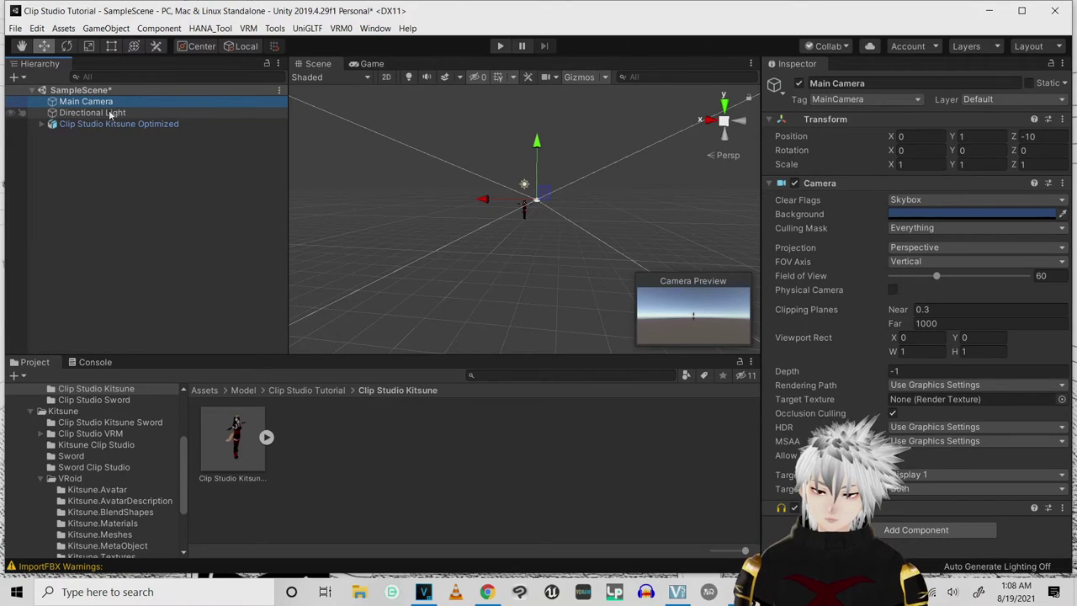
pyautogui.keyDown('ctrl'); pyautogui.click(107, 113); pyautogui.keyUp('ctrl')
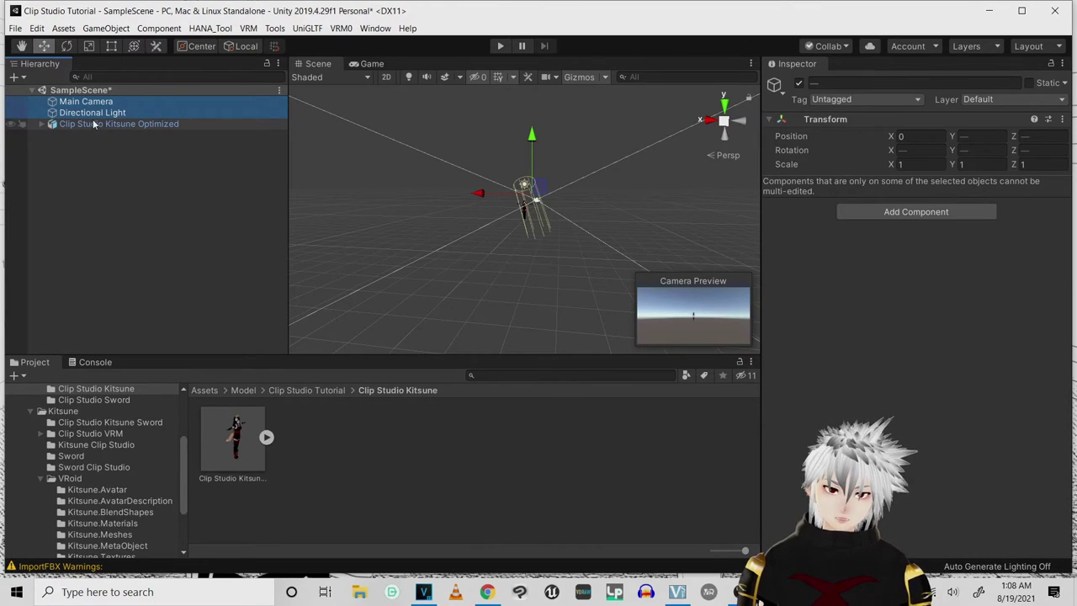
pyautogui.press('Delete')
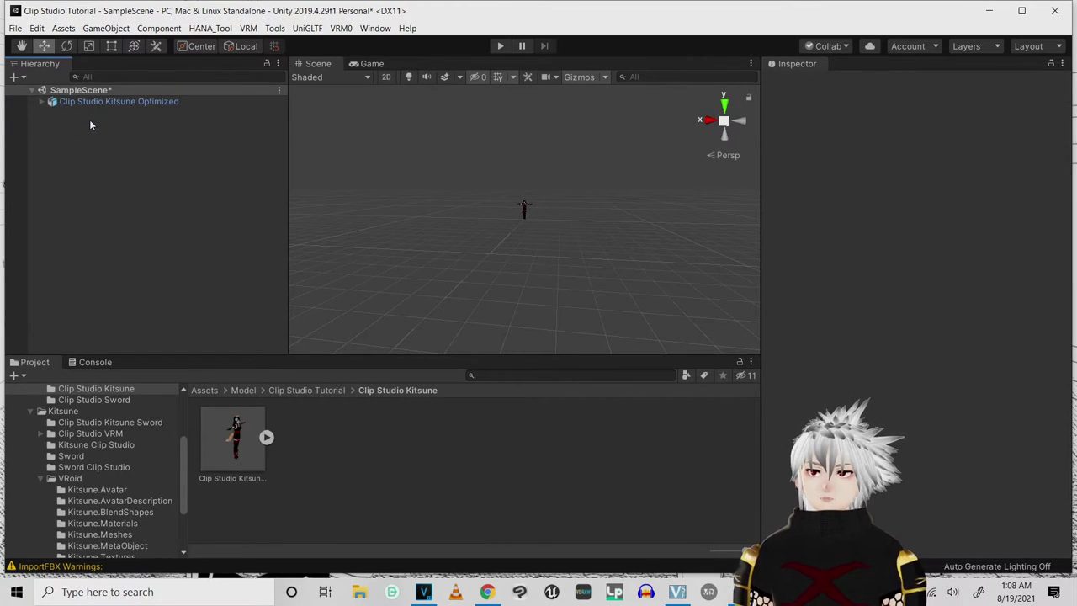
# Select the Kitsune model and frame it in the Scene view.
pyautogui.click(116, 102)
pyautogui.scroll(10, 534, 174)
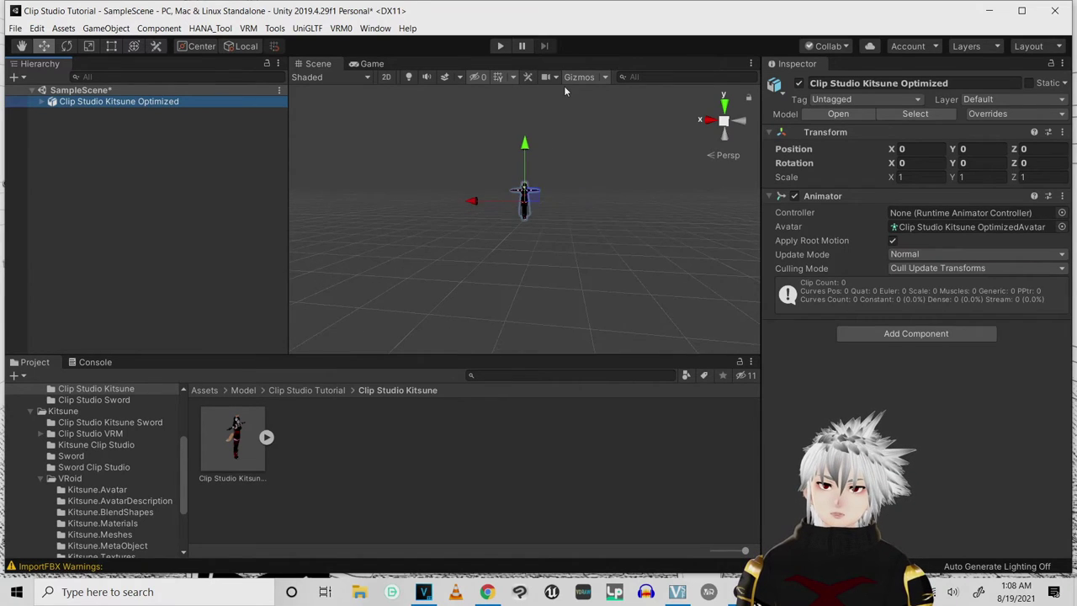
pyautogui.press('f')
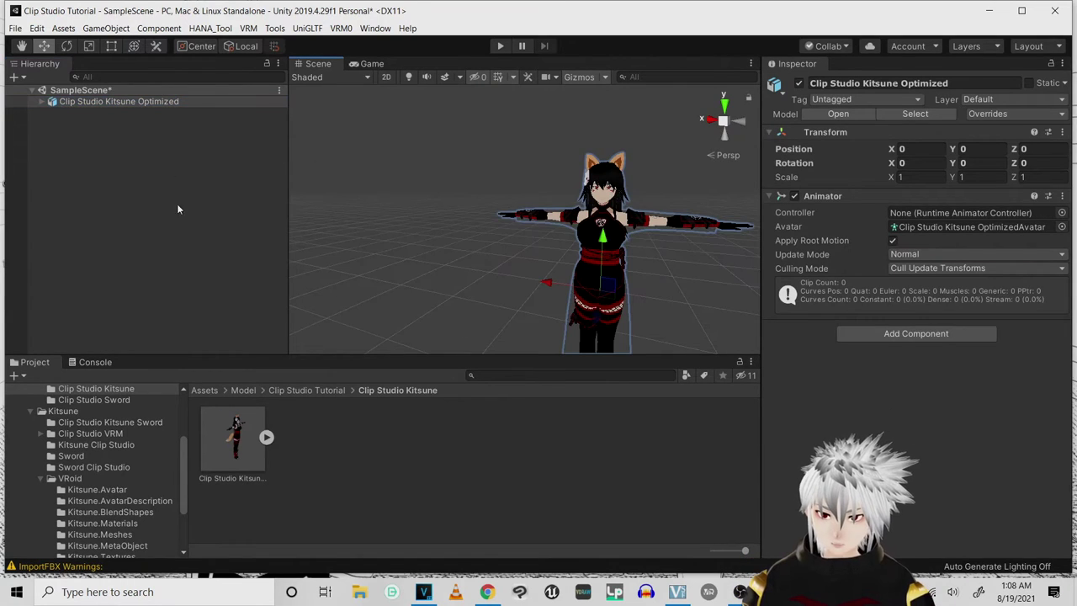
pyautogui.click(294, 389)
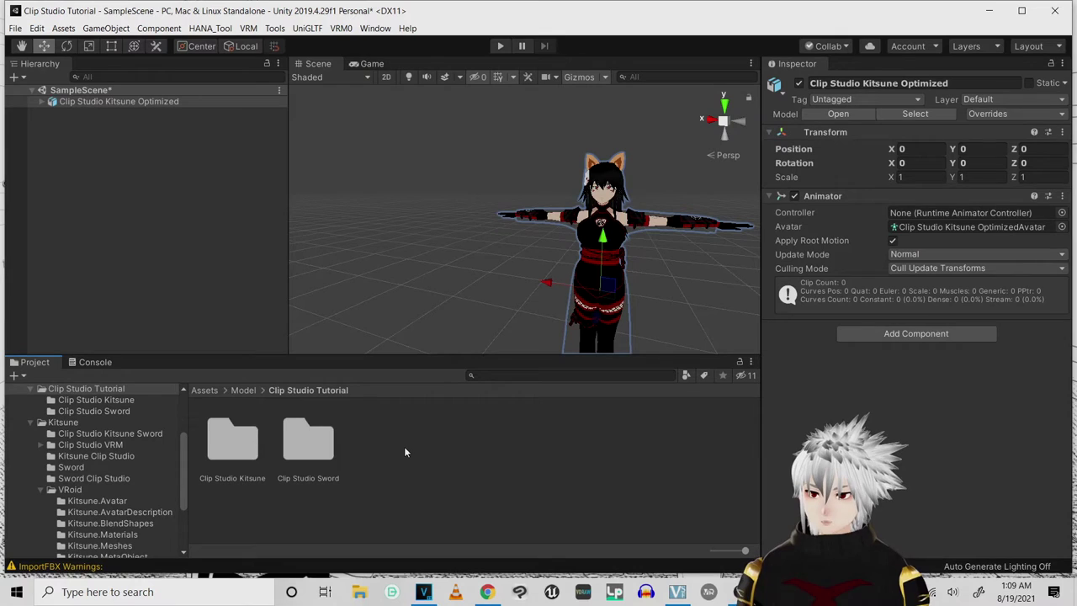
# Drag Sword Untextured.fbx from File Explorer into Unity's Clip Studio Sword project folder.
pyautogui.doubleClick(307, 444)
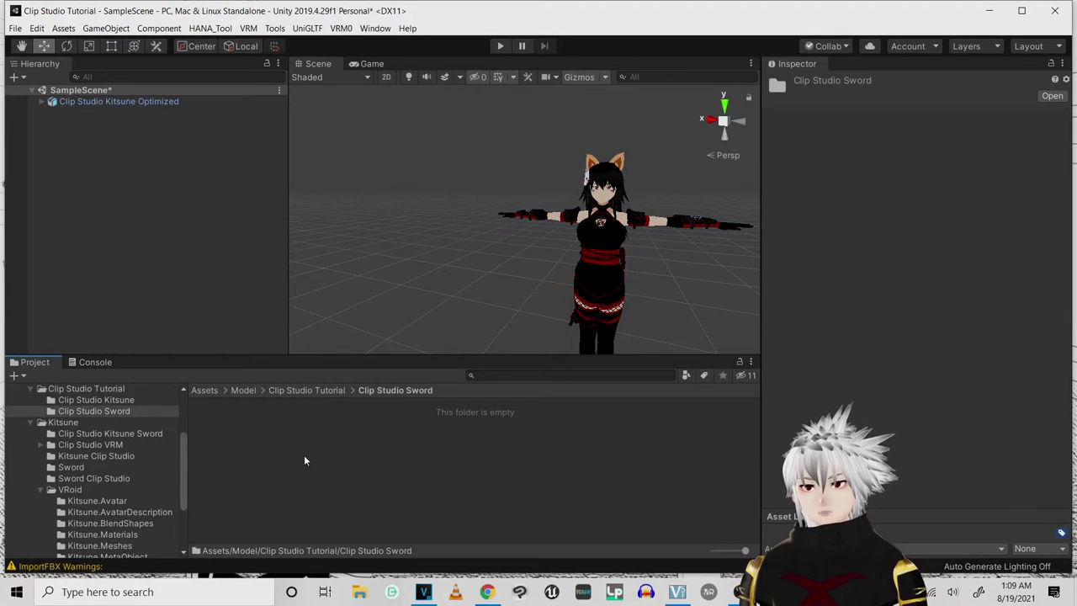
pyautogui.click(360, 594)
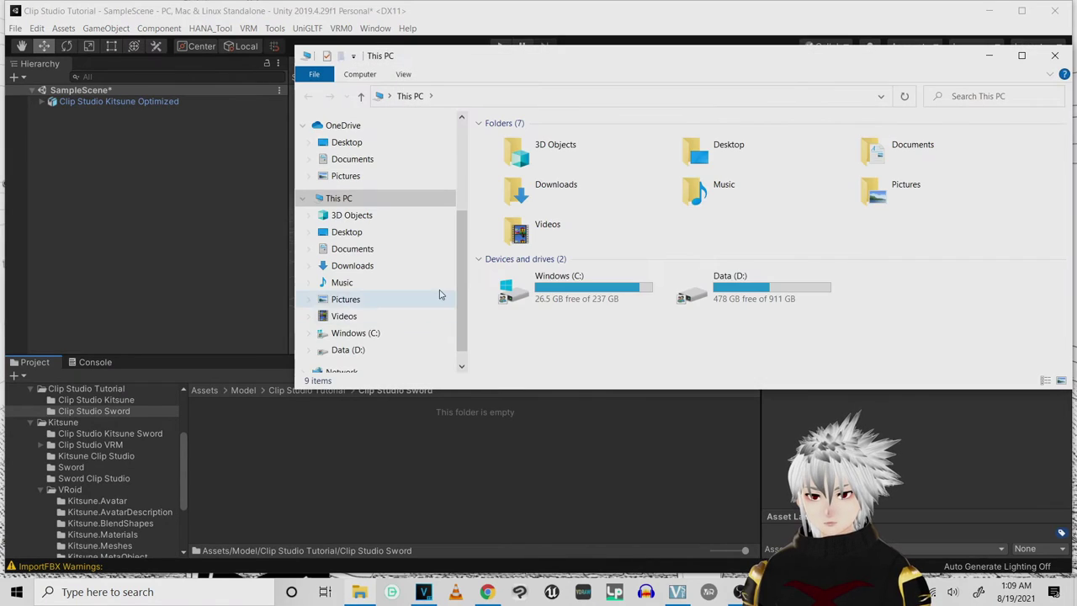
pyautogui.moveTo(557, 263); pyautogui.dragTo(238, 461)
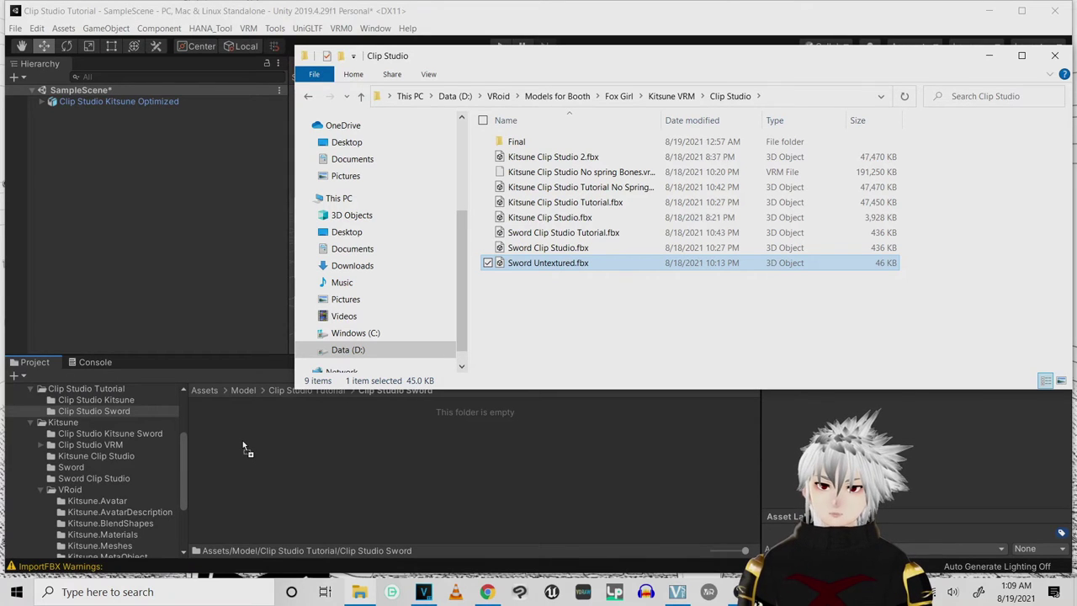
pyautogui.moveTo(243, 442); pyautogui.dragTo(242, 441)
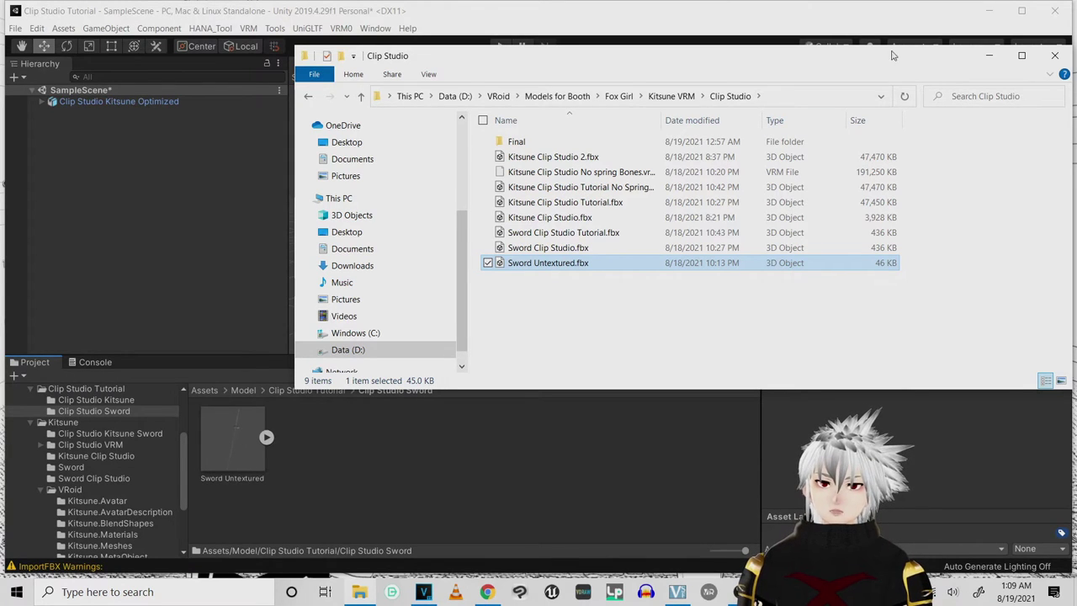
pyautogui.click(992, 57)
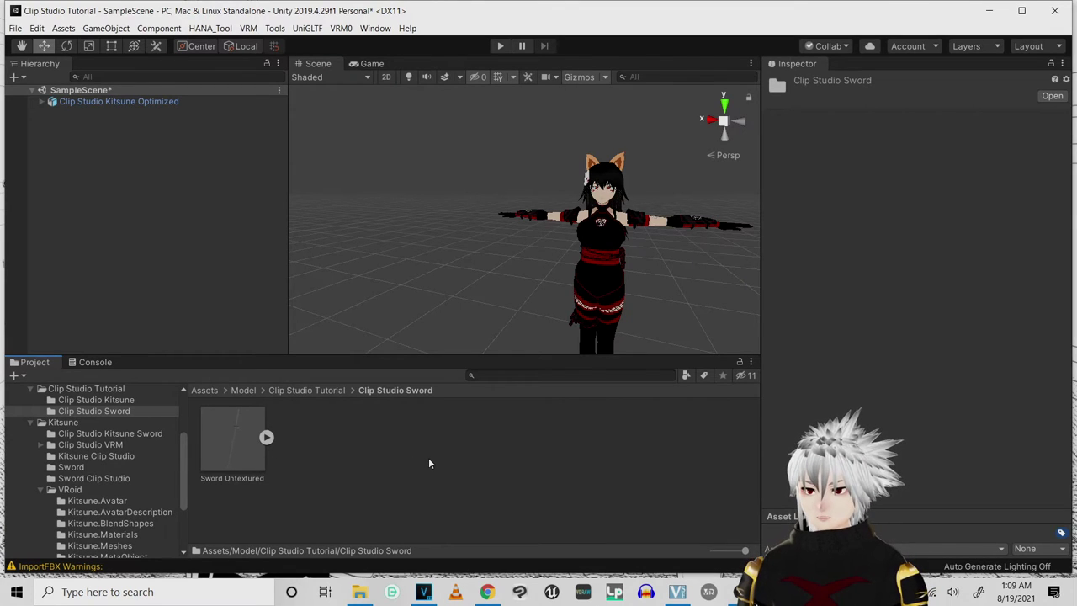
# For Sword Untextured, turn off Import Lights and Import Cameras and enable legacy blend shape normals.
pyautogui.click(223, 441)
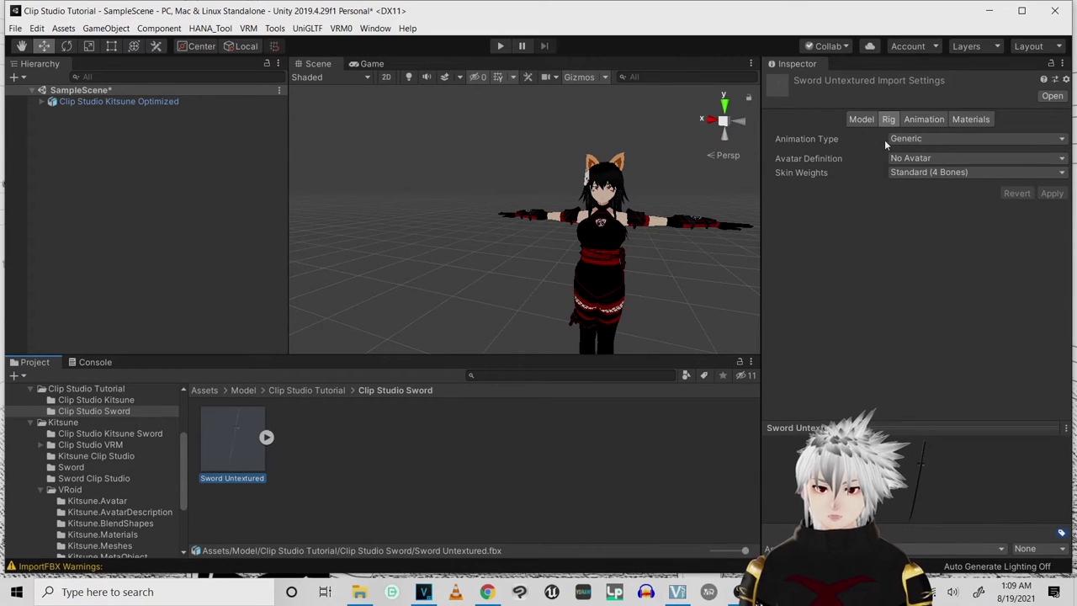
pyautogui.click(864, 123)
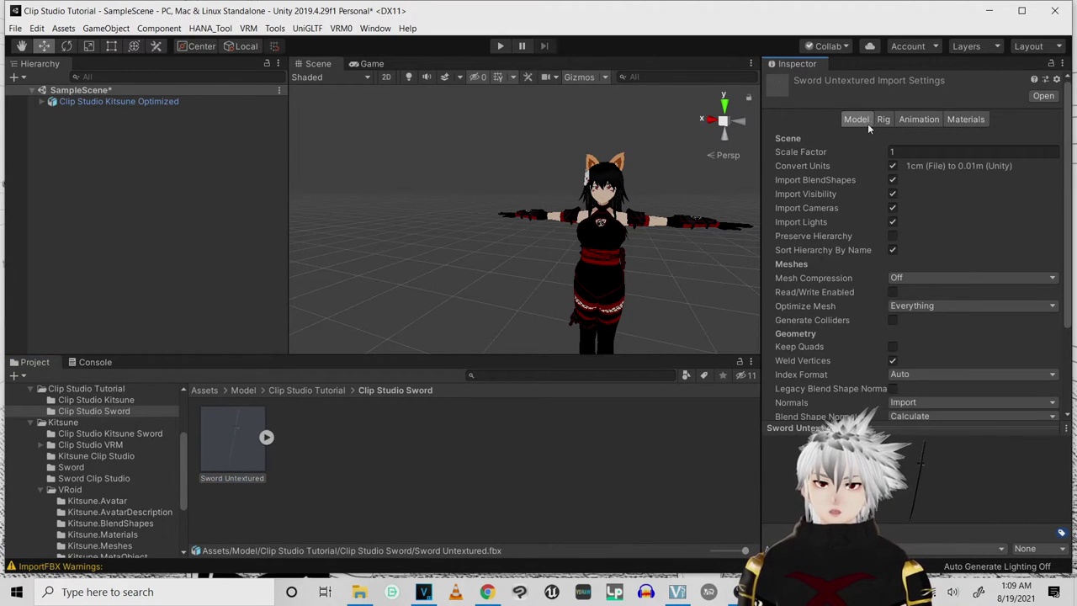
pyautogui.click(893, 222)
pyautogui.click(892, 208)
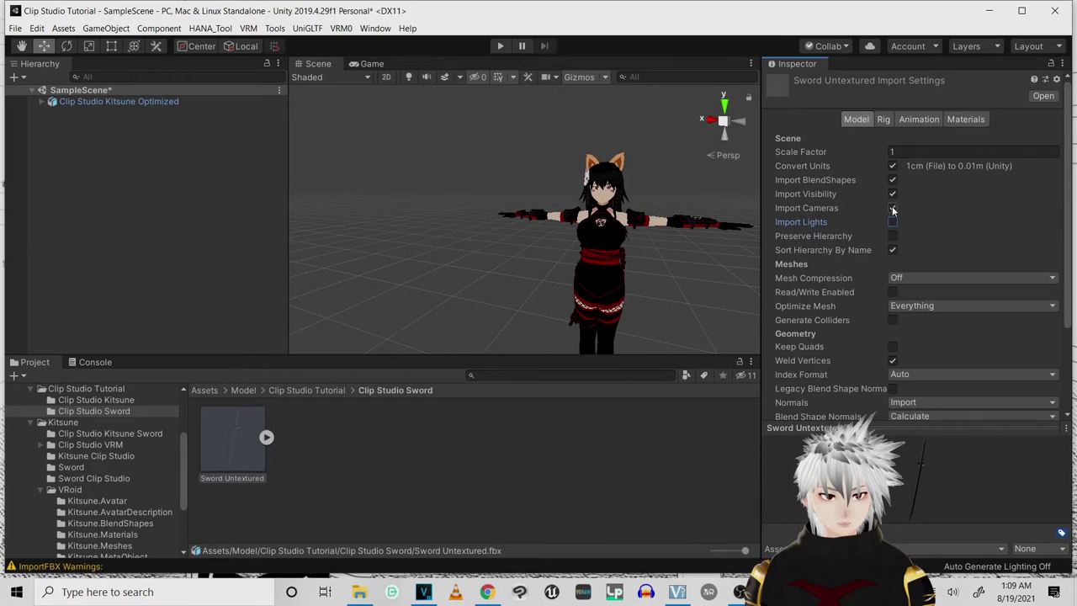
pyautogui.scroll(-3, 982, 275)
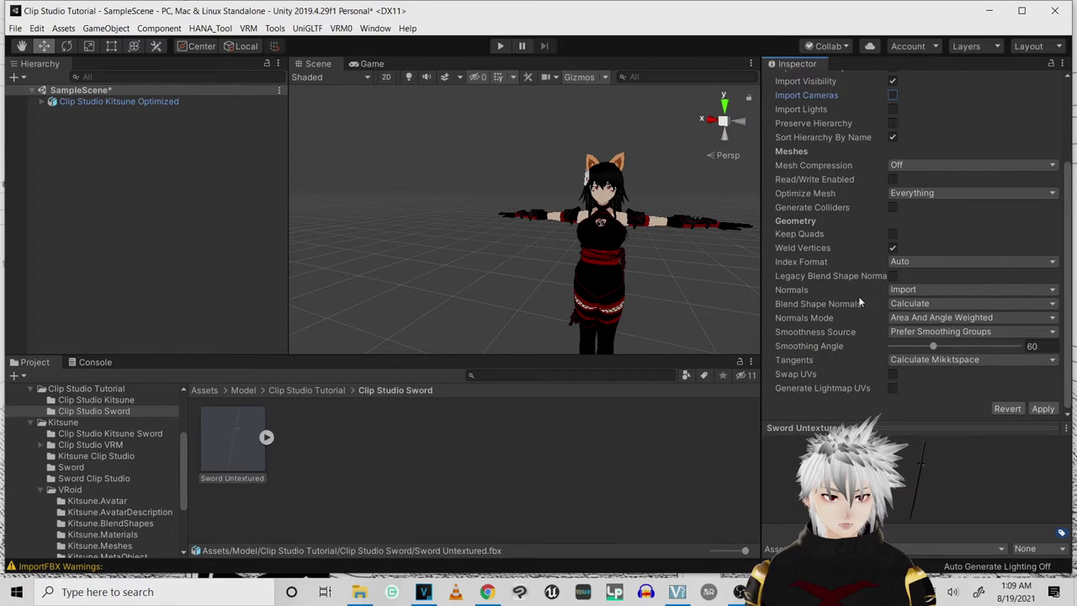
pyautogui.click(893, 276)
pyautogui.scroll(3, 969, 241)
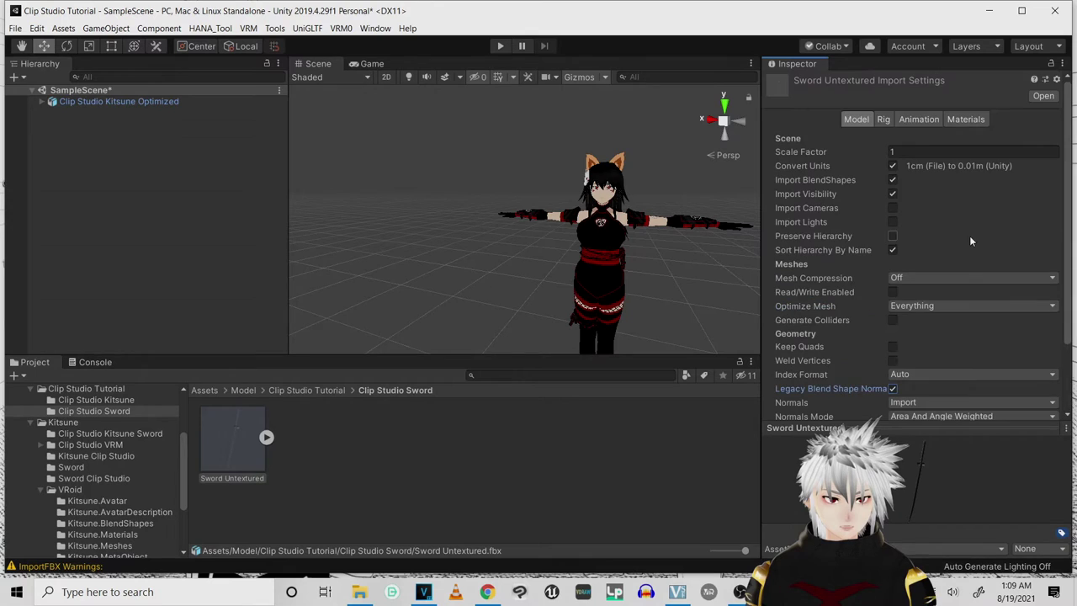
pyautogui.click(886, 118)
pyautogui.click(917, 119)
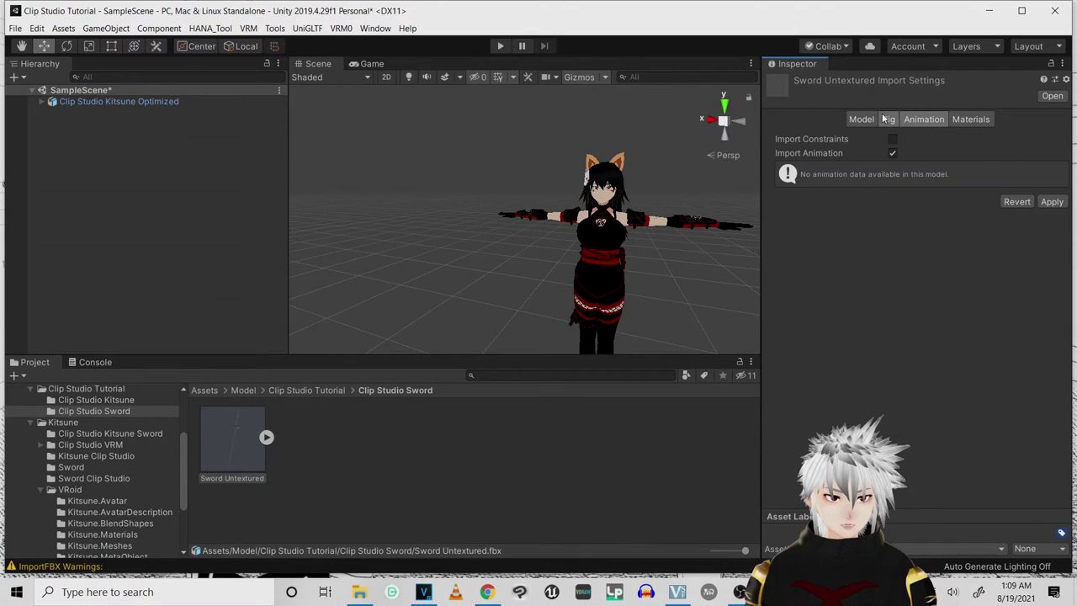
pyautogui.click(888, 120)
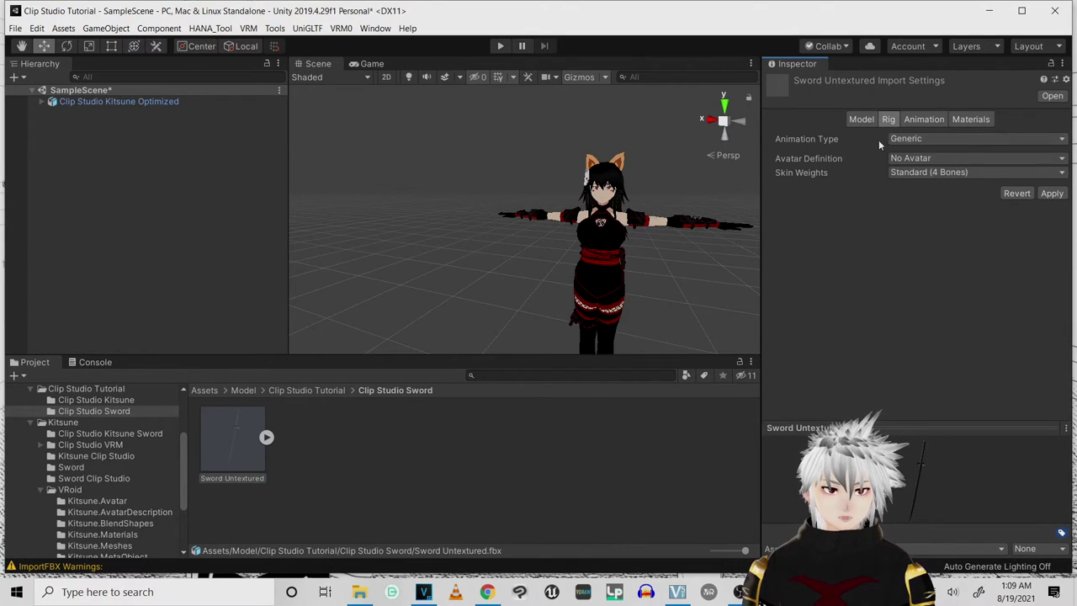
pyautogui.click(924, 119)
# Remap the sword's three material slots to Kitsune HAIR_11–HAIR_13 materials and apply.
pyautogui.click(985, 119)
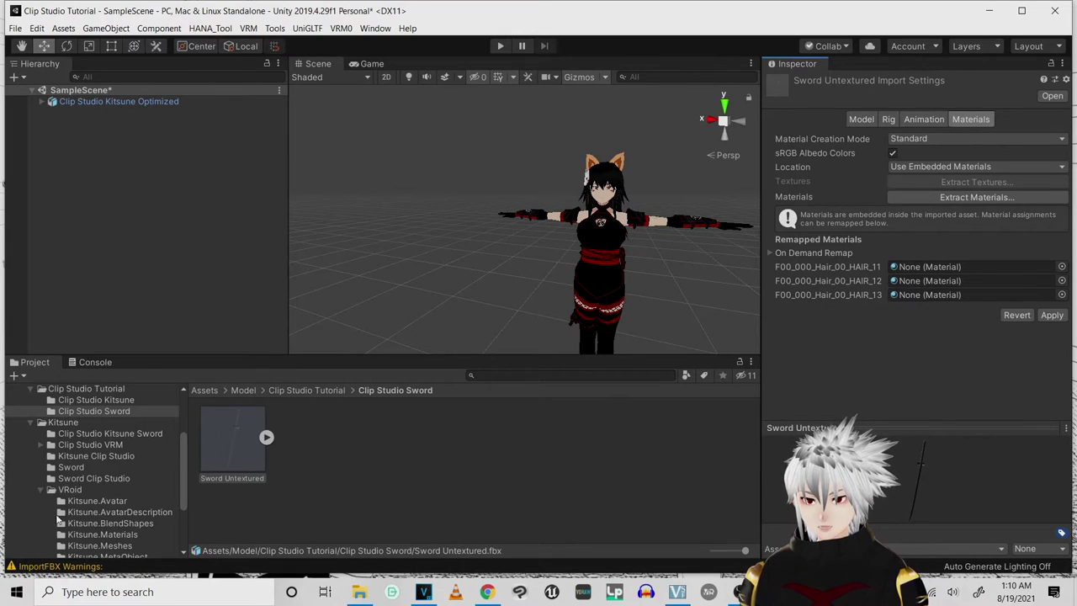
pyautogui.scroll(-2, 105, 501)
pyautogui.click(112, 492)
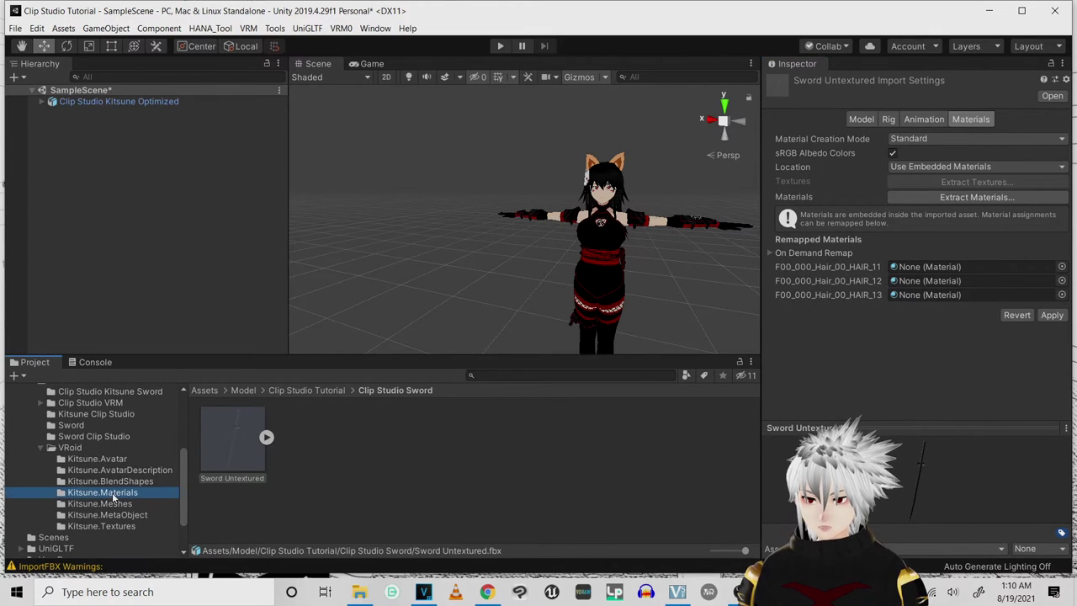
pyautogui.scroll(-3, 611, 469)
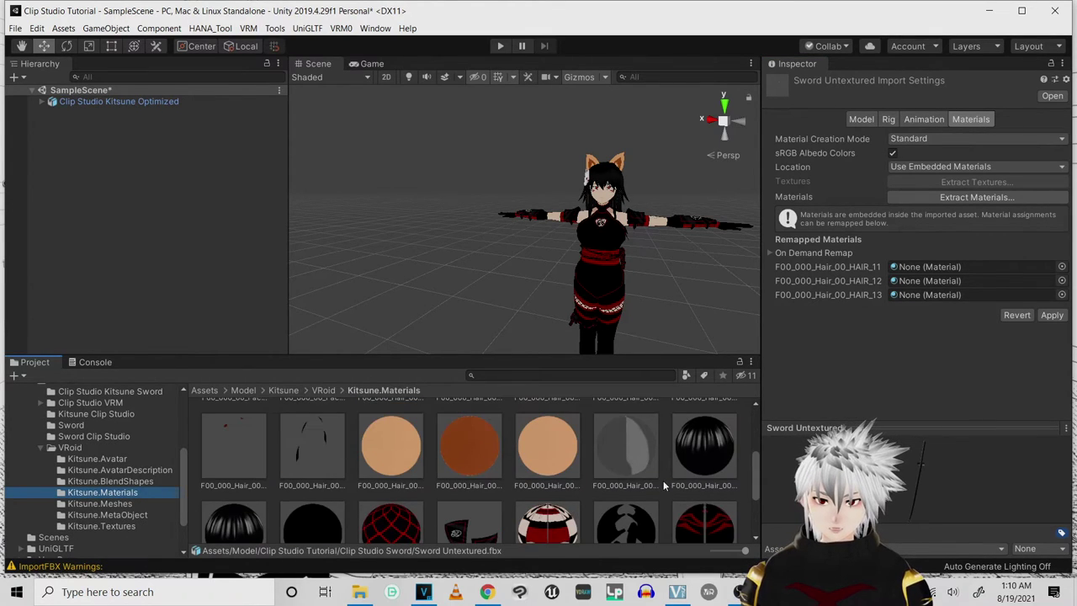
pyautogui.moveTo(623, 451); pyautogui.dragTo(929, 267)
pyautogui.moveTo(797, 378); pyautogui.dragTo(930, 281)
pyautogui.scroll(-2, 599, 433)
pyautogui.click(234, 496)
pyautogui.moveTo(235, 497); pyautogui.dragTo(929, 294)
pyautogui.click(1052, 316)
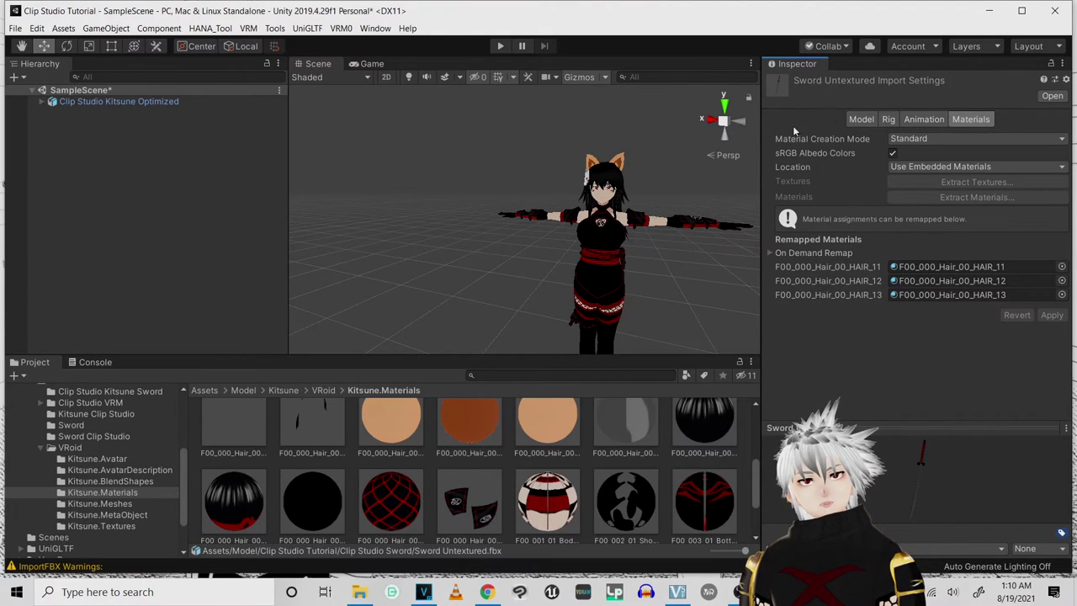
pyautogui.scroll(5, 98, 454)
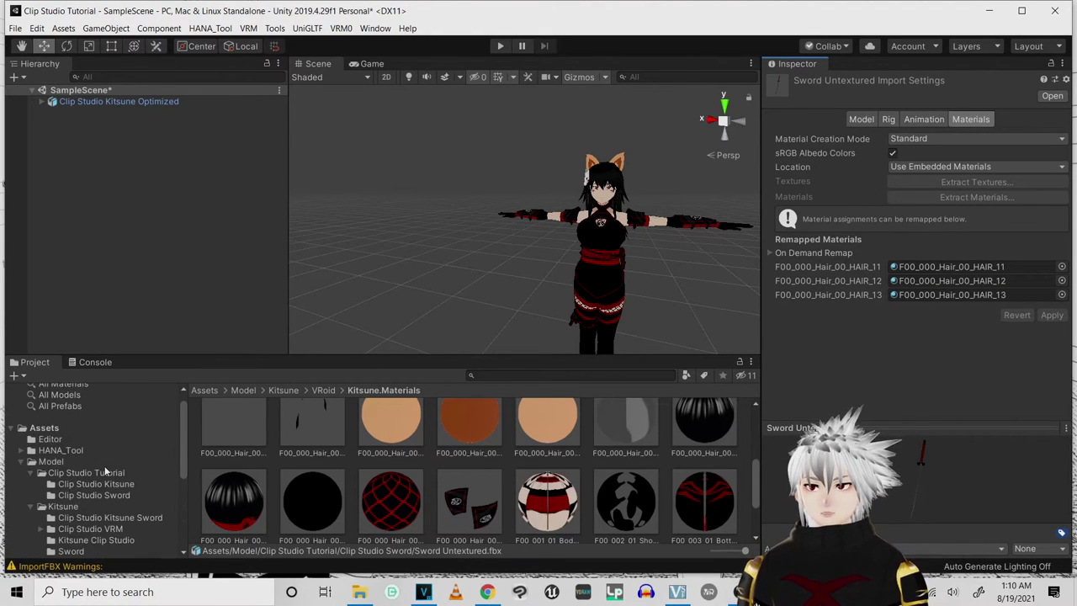
pyautogui.click(101, 495)
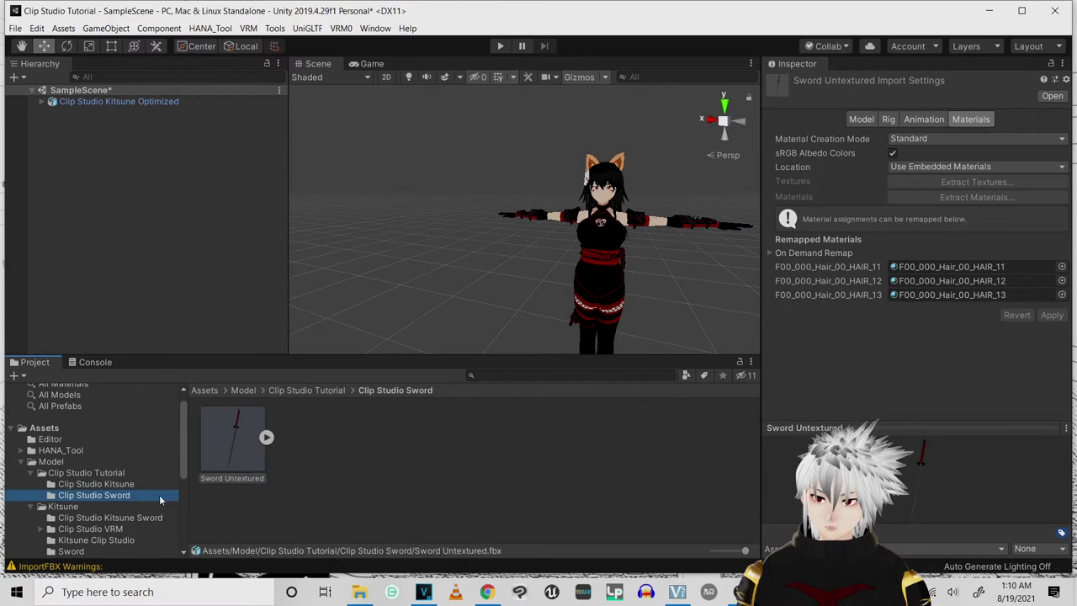
# Place Sword Untextured into the SampleScene hierarchy alongside the Kitsune avatar.
pyautogui.click(284, 437)
pyautogui.moveTo(232, 436); pyautogui.dragTo(91, 194)
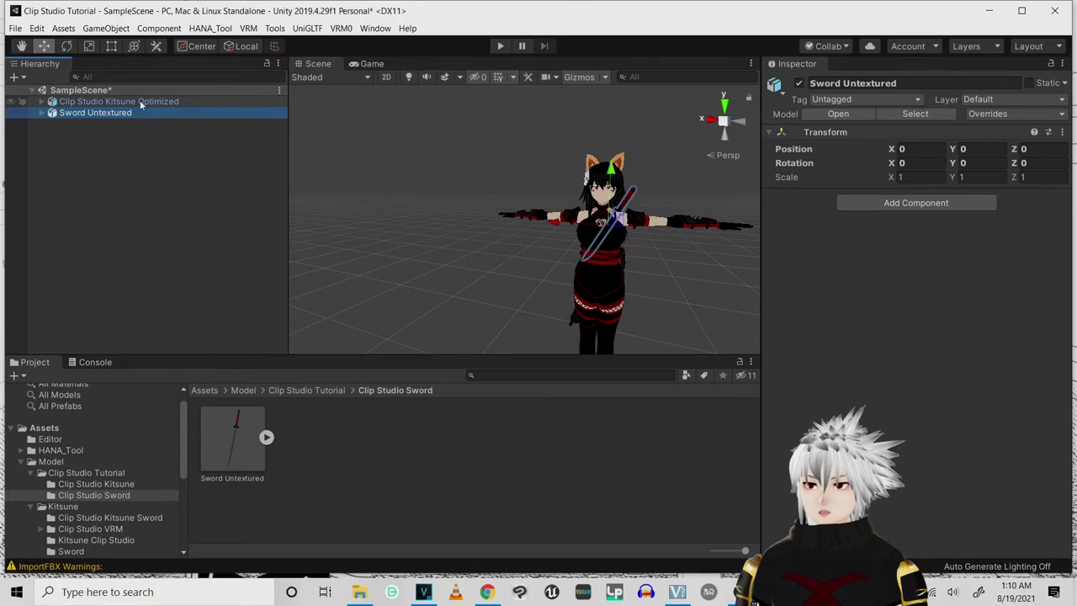
pyautogui.click(373, 29)
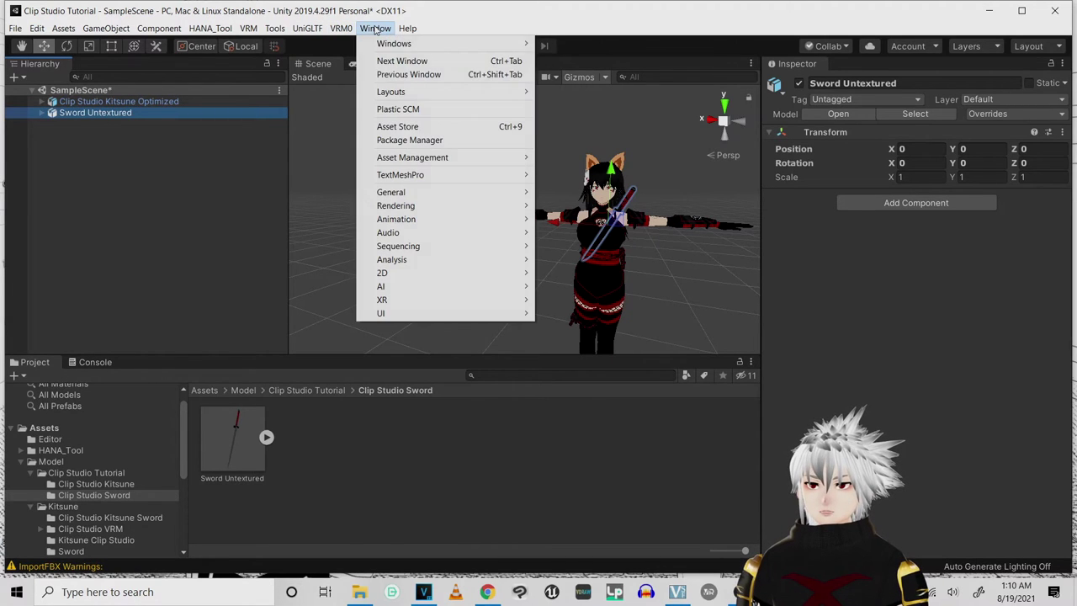
pyautogui.click(407, 141)
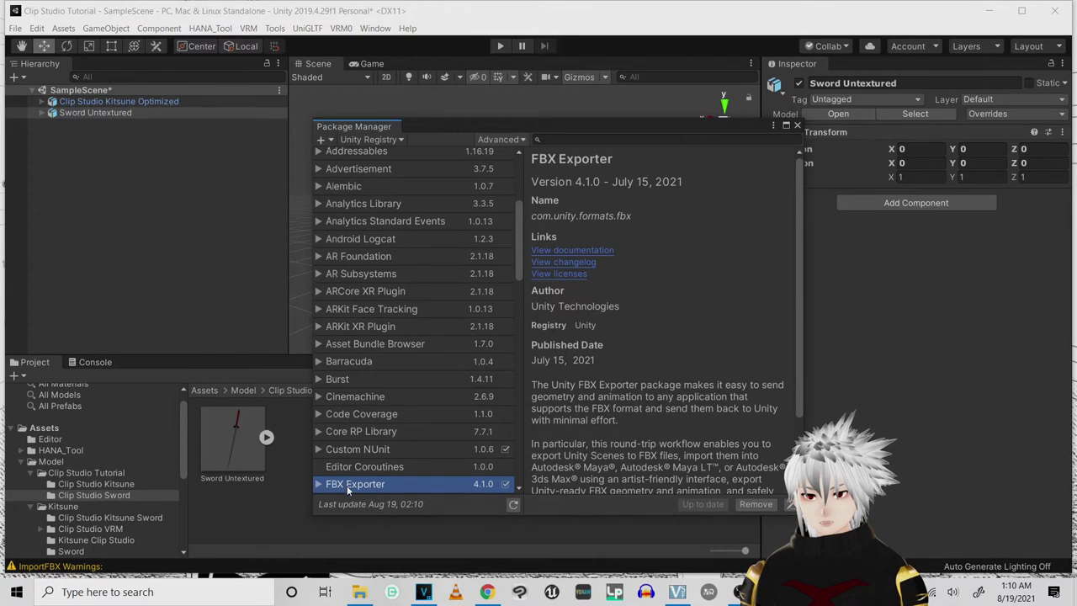
pyautogui.scroll(-3, 348, 486)
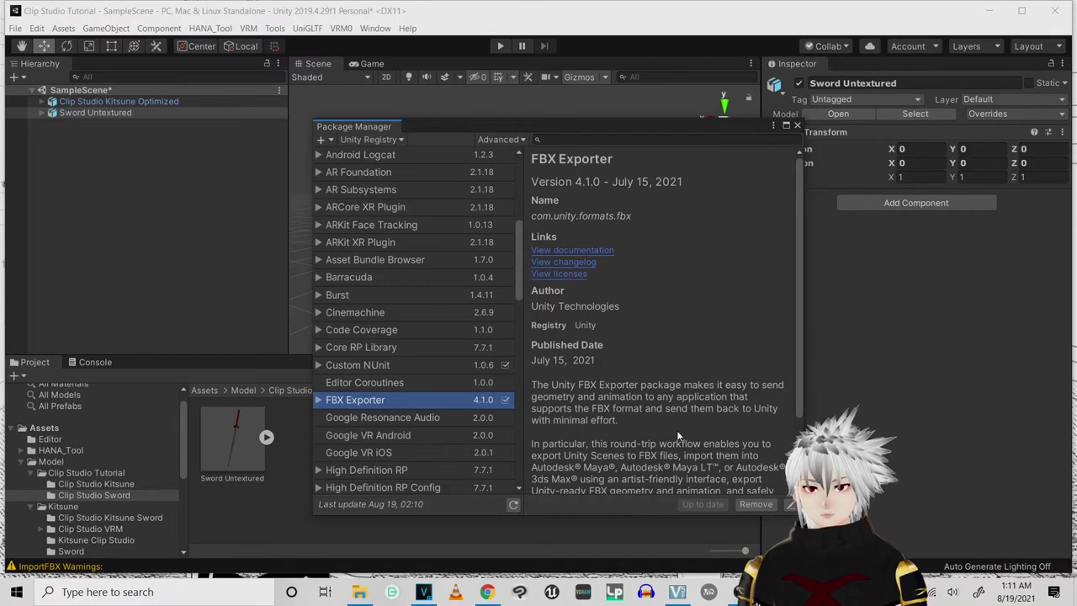
pyautogui.click(797, 126)
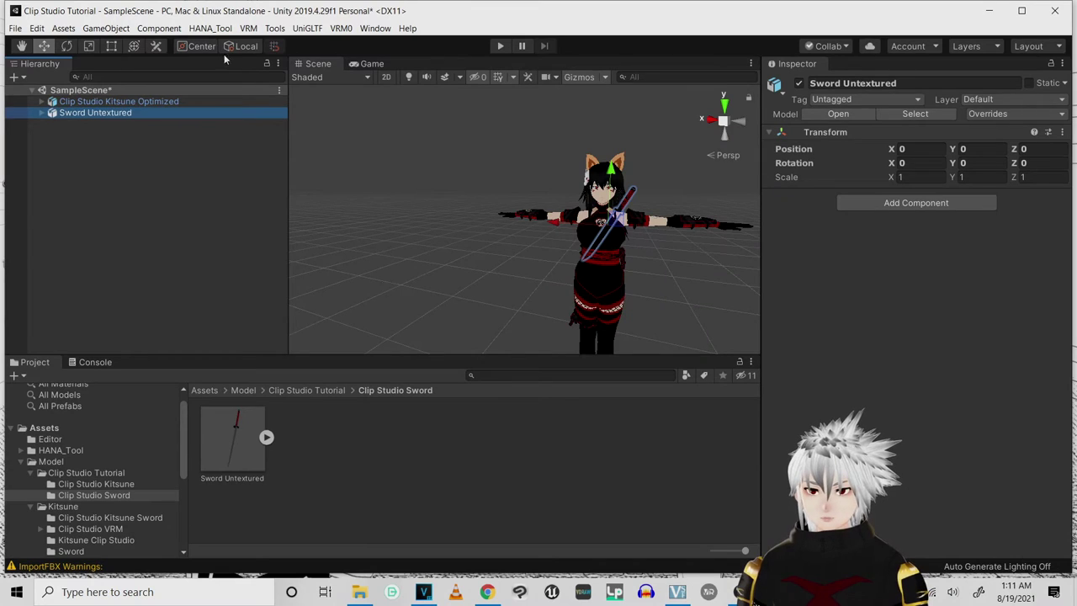
# Export Clip Studio Kitsune Optimized to FBX, targeting D:/VRoid/Models for Booth/Fox Girl/Kitsune VRM/Clip Studio/Final.
pyautogui.click(128, 102)
pyautogui.rightClick(132, 103)
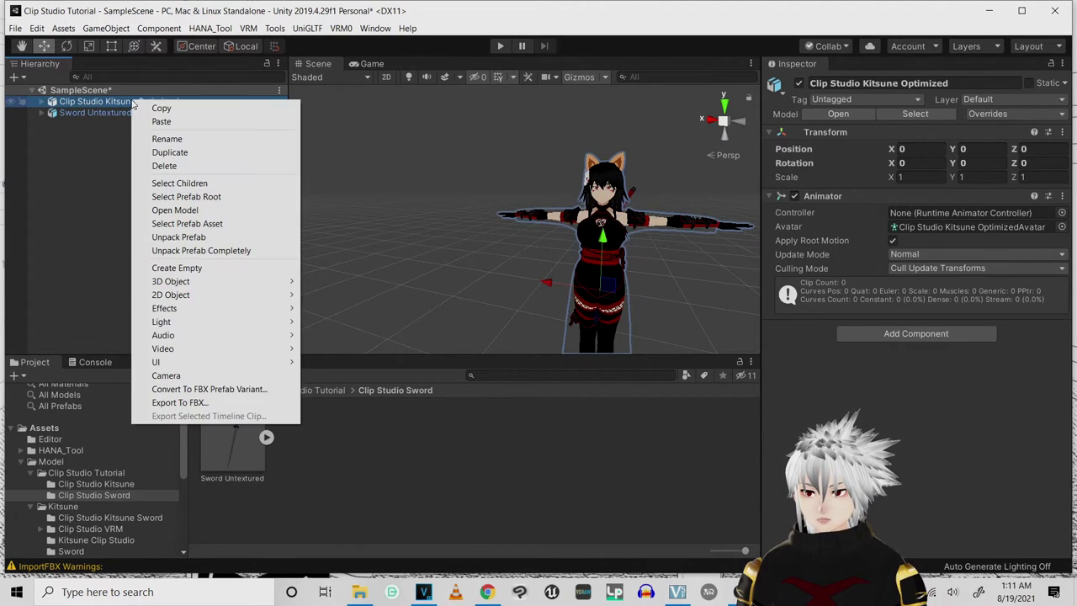
pyautogui.click(188, 402)
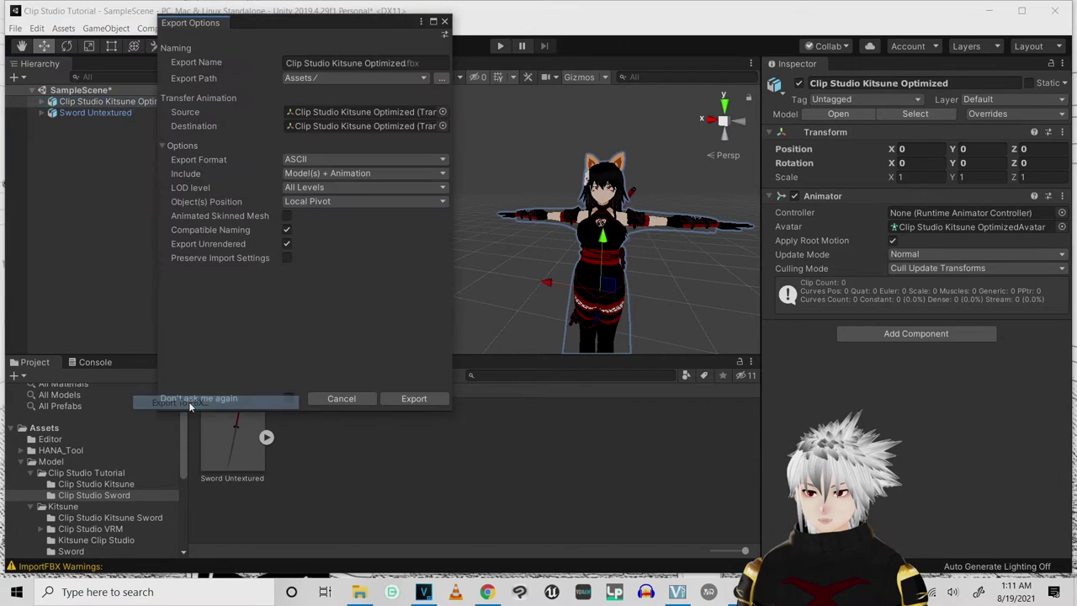
pyautogui.click(443, 78)
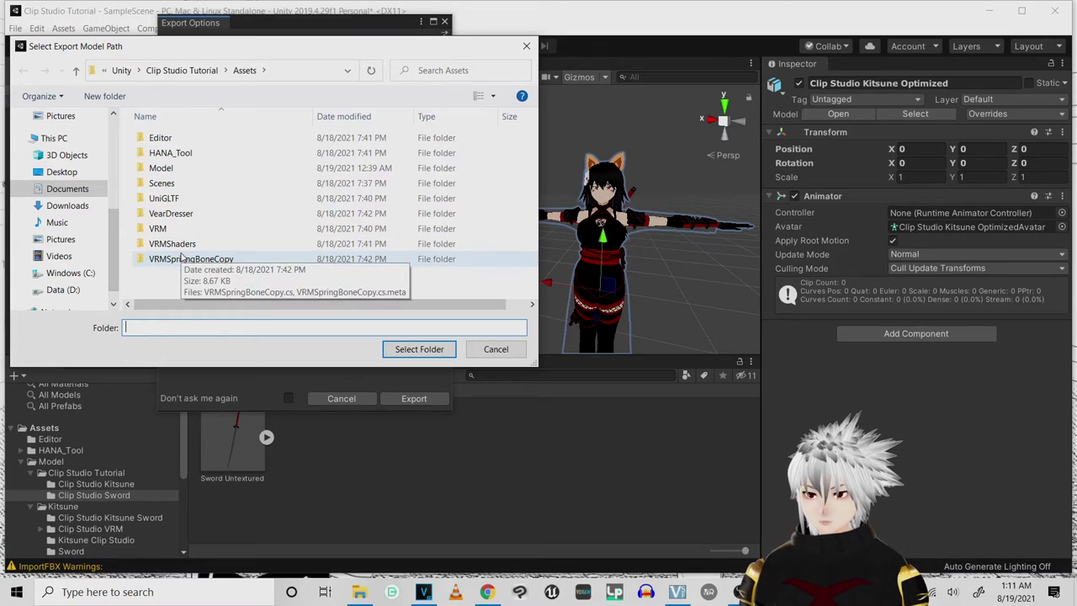
pyautogui.click(63, 290)
pyautogui.scroll(-3, 190, 277)
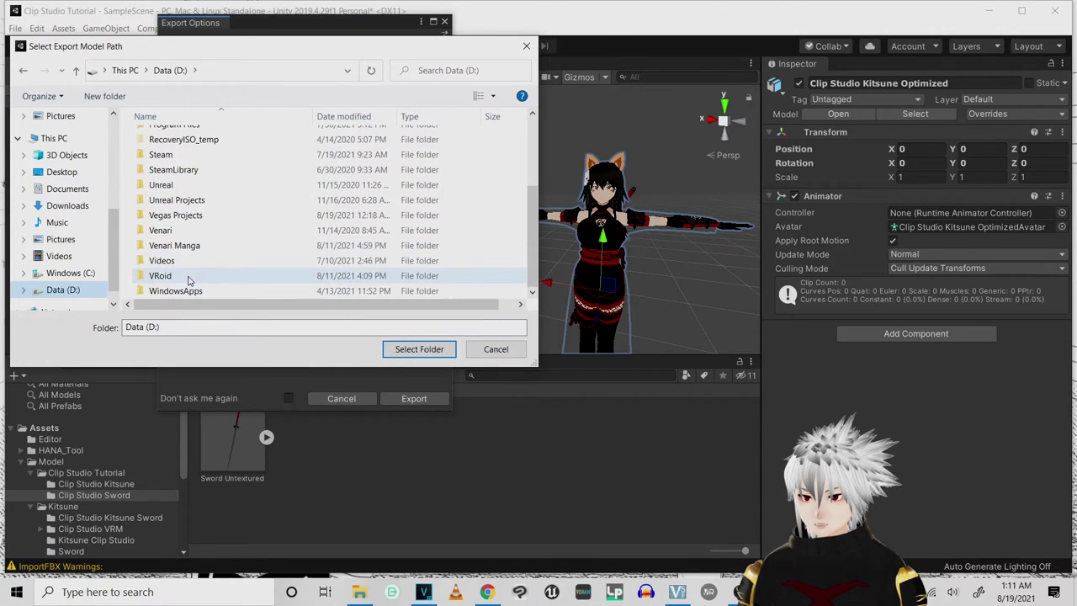
pyautogui.doubleClick(189, 280)
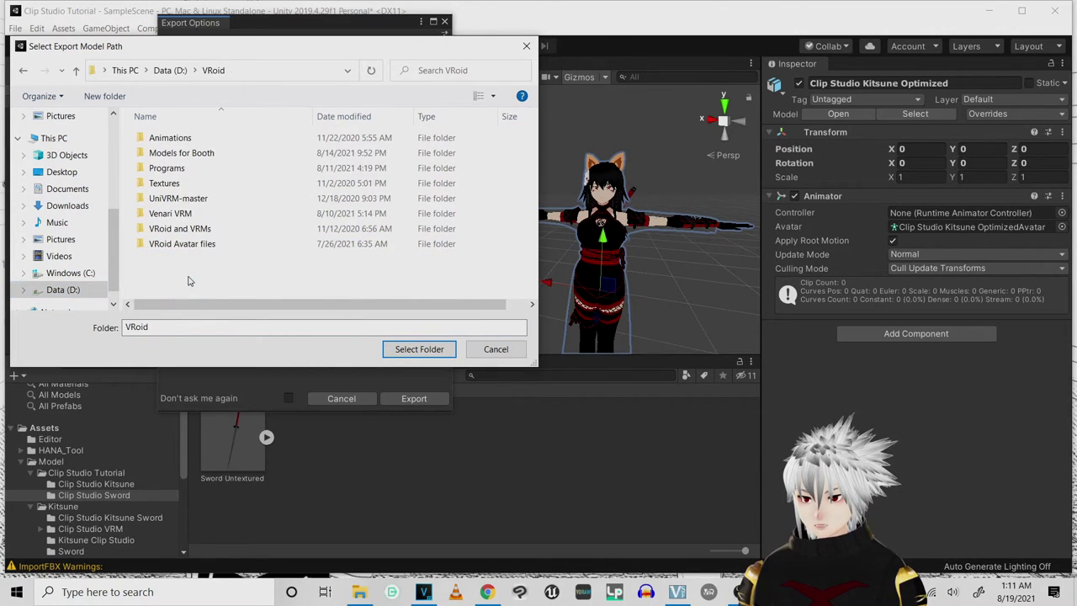
pyautogui.doubleClick(200, 158)
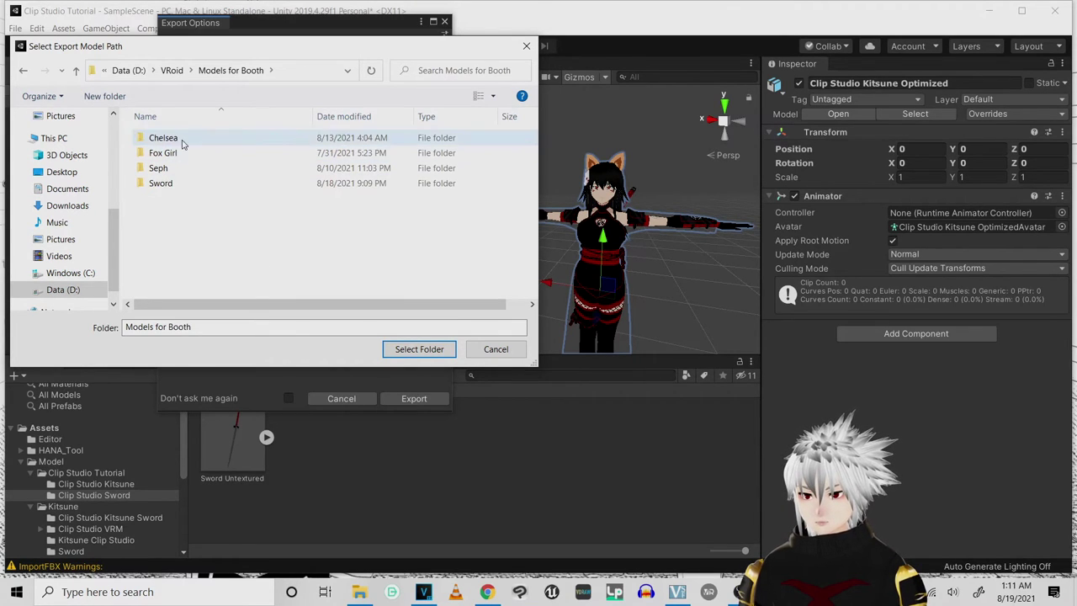
pyautogui.doubleClick(163, 153)
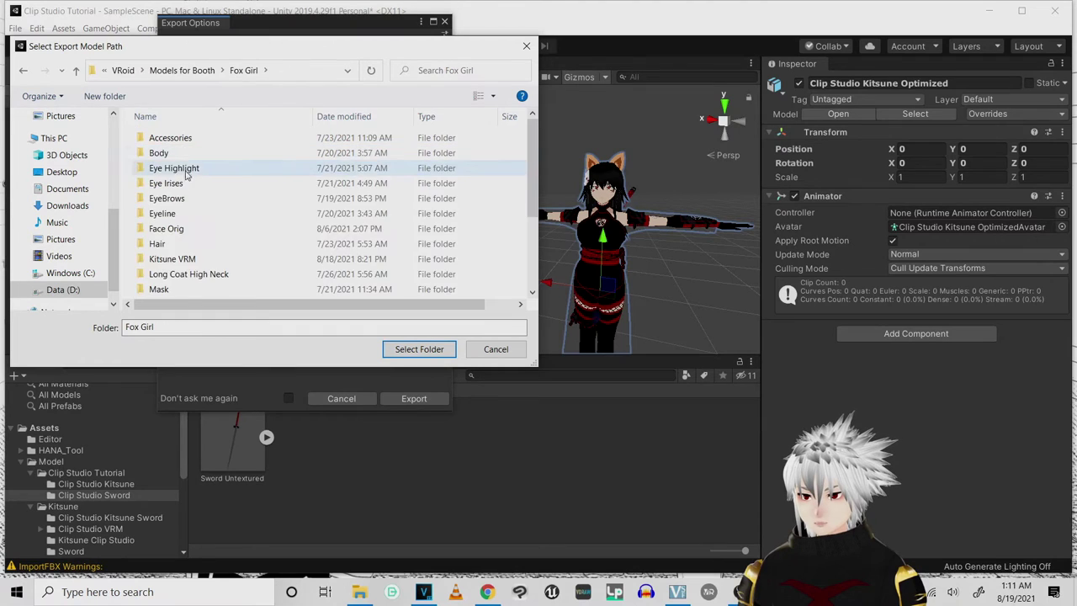
pyautogui.click(175, 260)
pyautogui.doubleClick(177, 260)
pyautogui.doubleClick(189, 168)
pyautogui.doubleClick(190, 144)
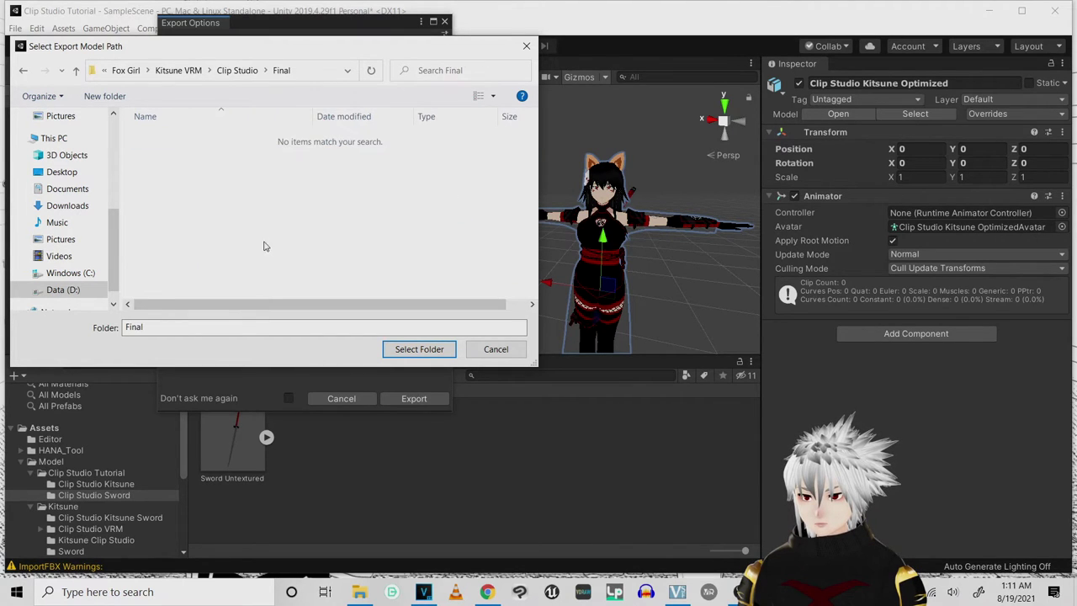
pyautogui.click(404, 351)
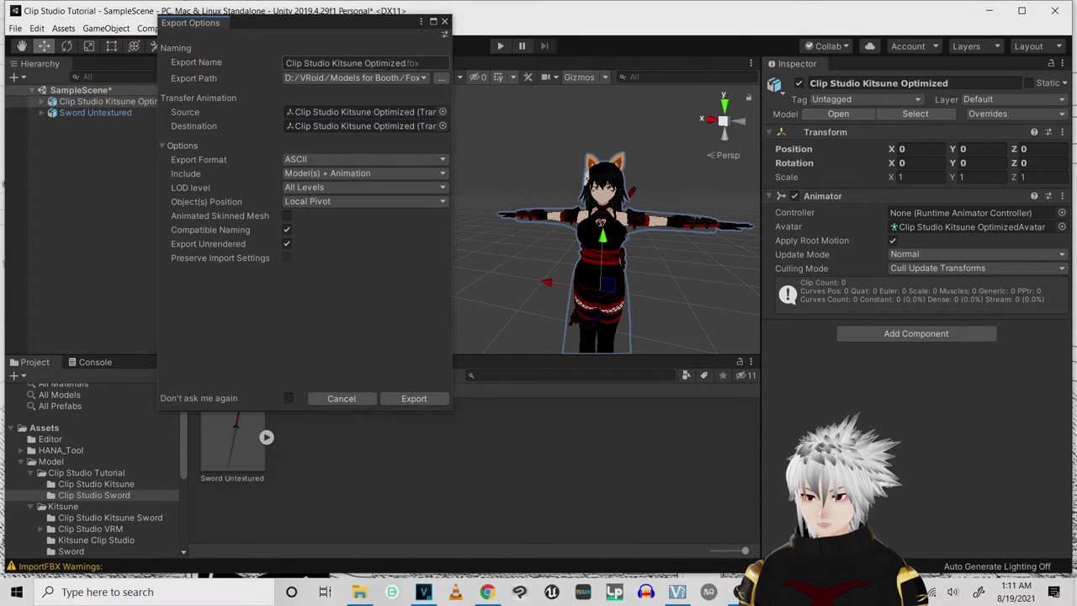
# Rename the export to Clip Studio Kitsune Final and write the FBX.
pyautogui.click(410, 63)
pyautogui.click(410, 64)
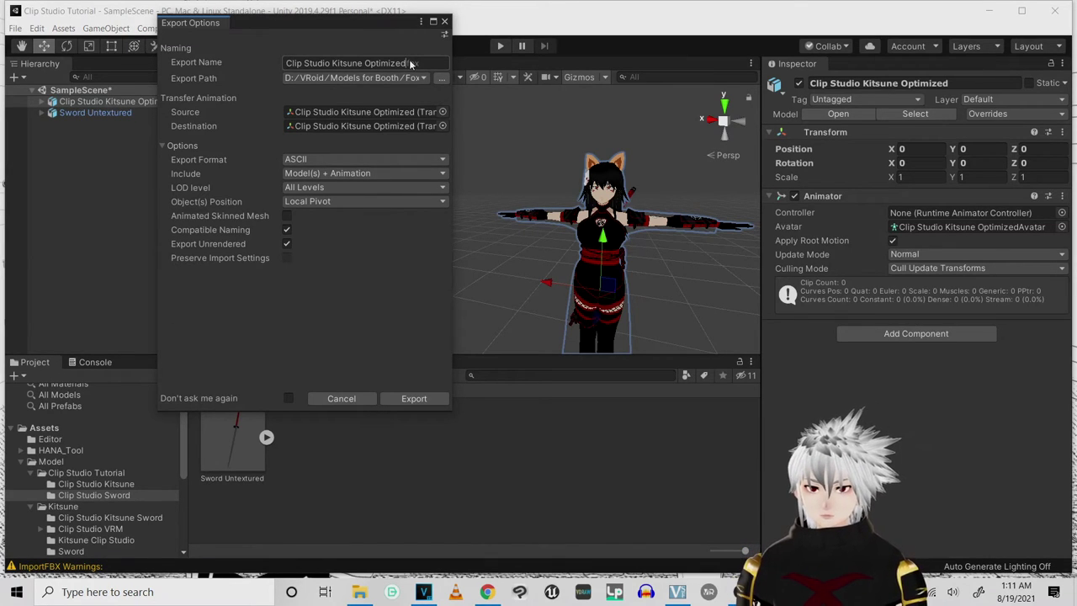
pyautogui.press('BackSpace')
pyautogui.press('BackSpace')
pyautogui.press('BackSpace')
pyautogui.press('BackSpace')
pyautogui.press('BackSpace')
pyautogui.press('BackSpace')
pyautogui.press('BackSpace')
pyautogui.press('BackSpace')
pyautogui.press('BackSpace')
pyautogui.write('Final')
pyautogui.write('l')
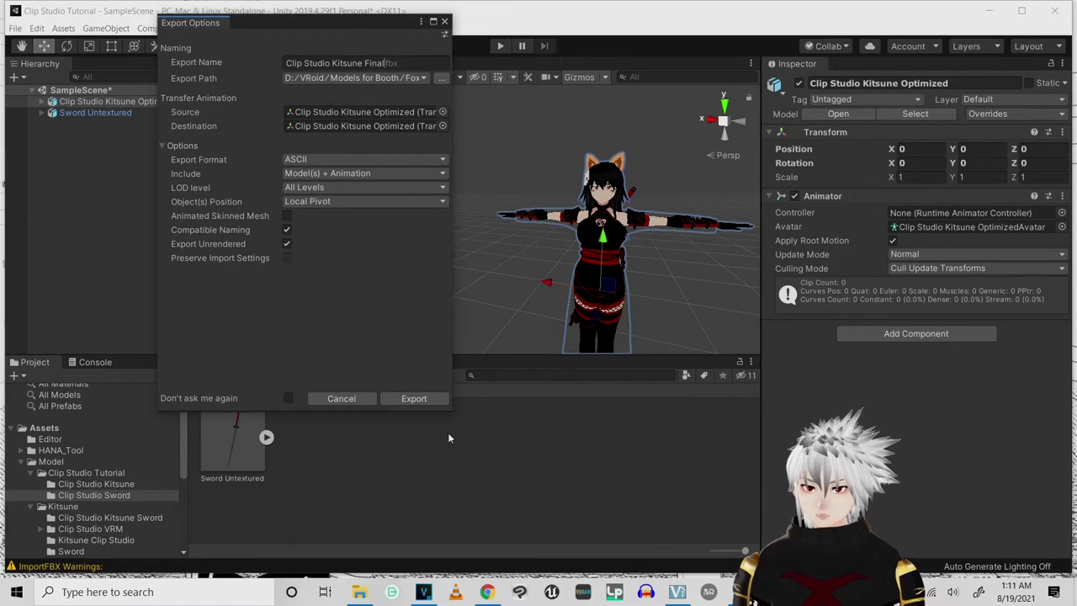
pyautogui.click(399, 399)
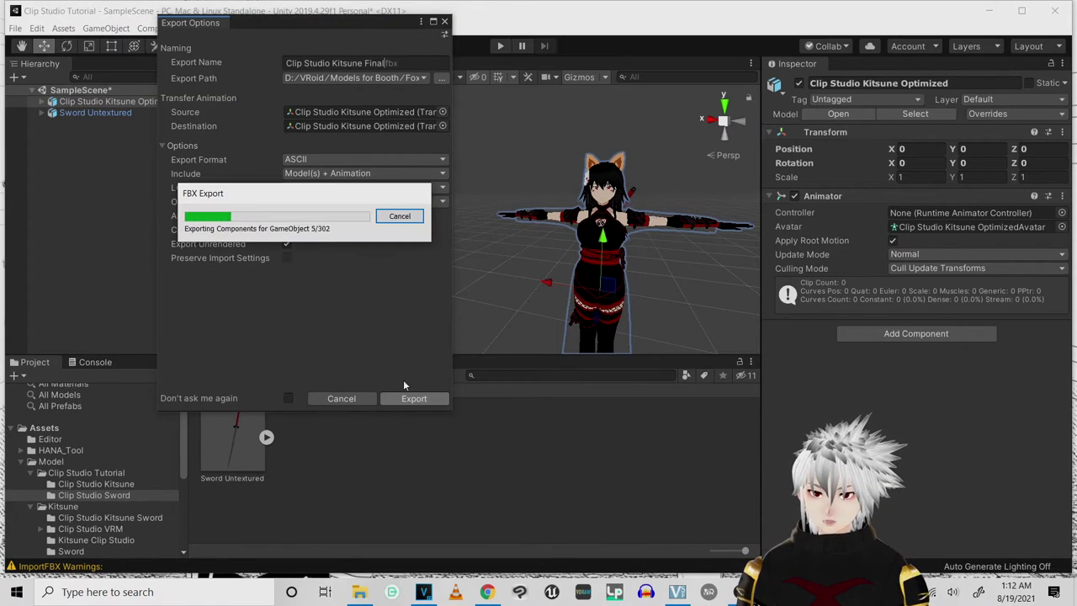
pyautogui.click(82, 112)
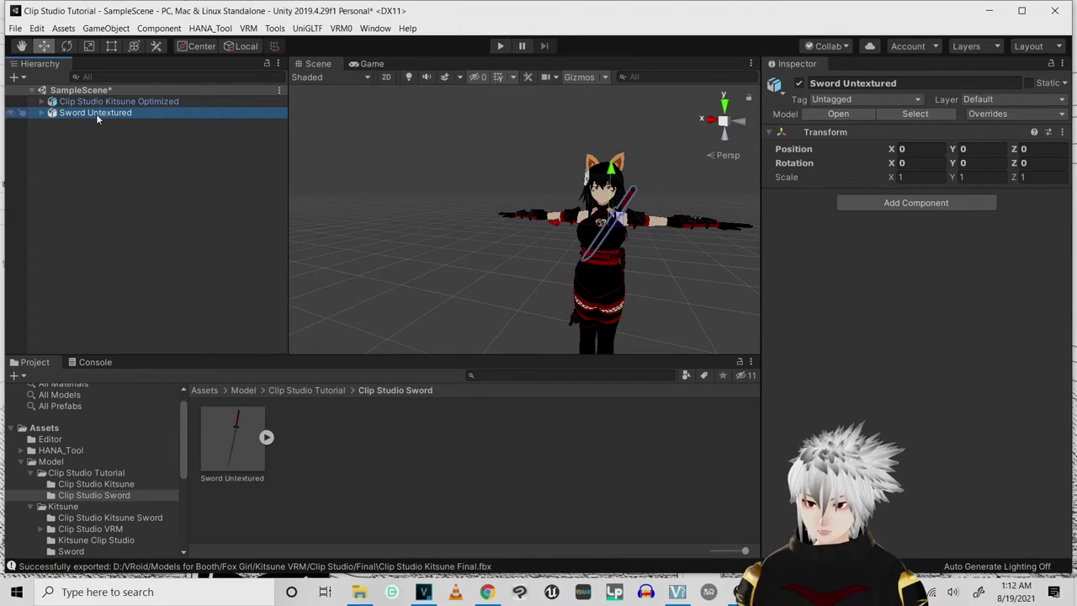
# Export Sword Untextured to FBX with the Clip Studio Final folder as destination.
pyautogui.rightClick(96, 113)
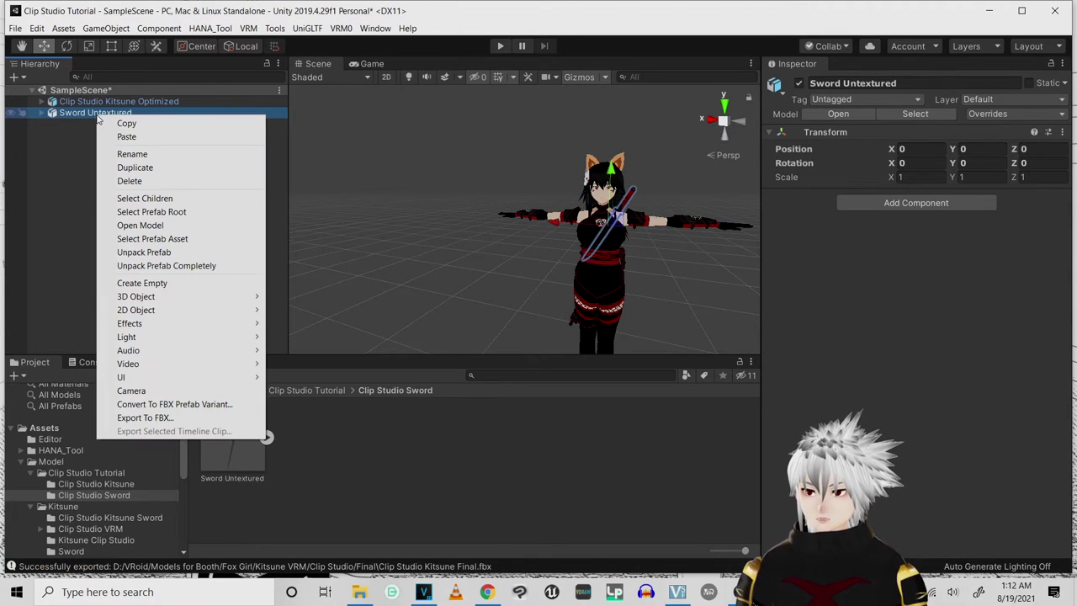
pyautogui.click(135, 417)
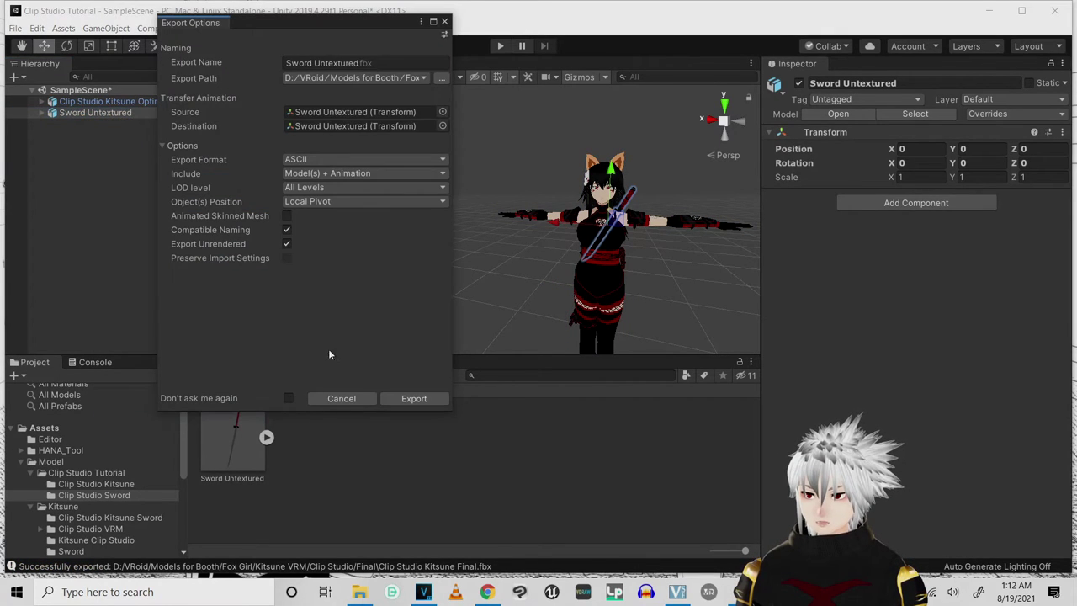
pyautogui.click(444, 79)
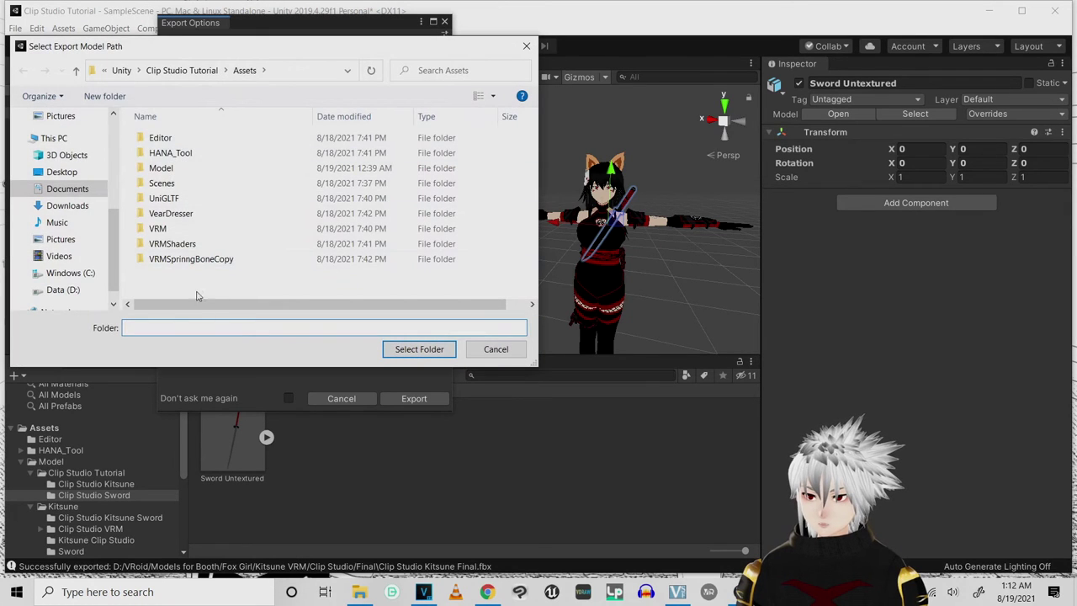
pyautogui.click(63, 290)
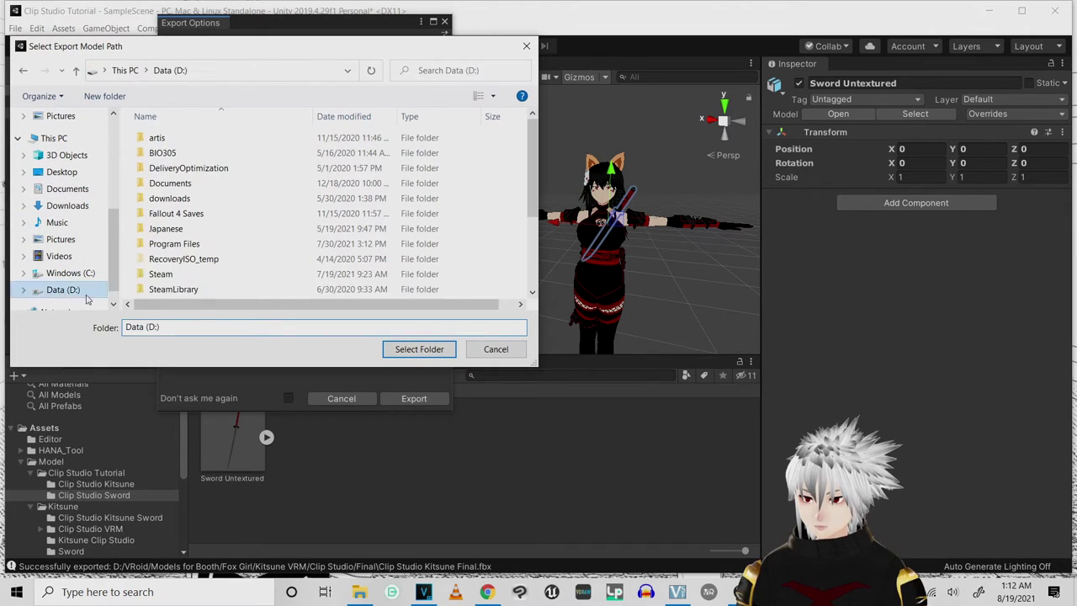
pyautogui.scroll(-3, 318, 271)
pyautogui.doubleClick(207, 278)
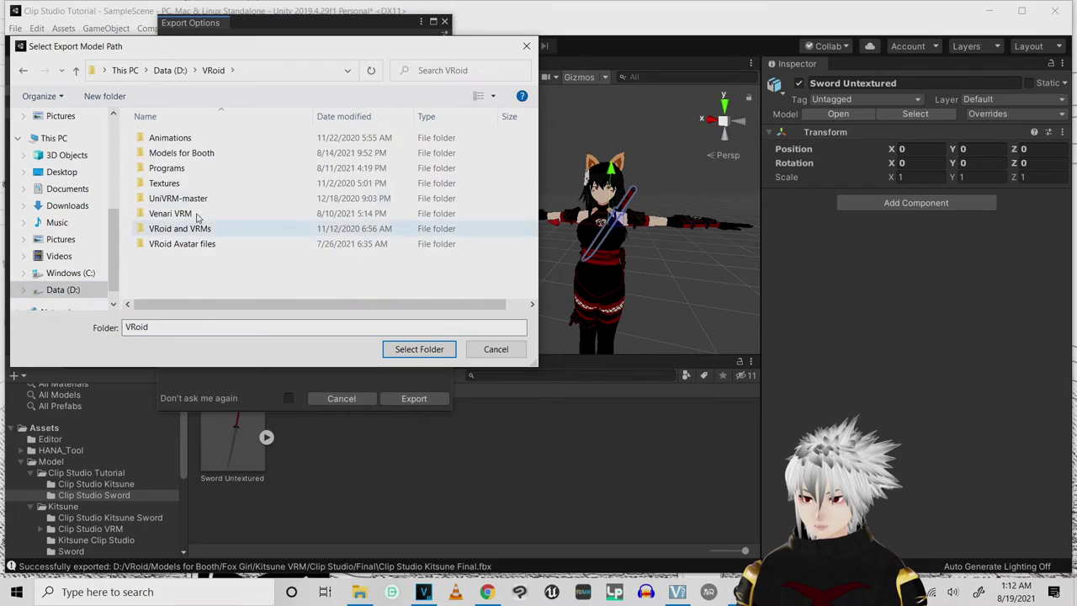
pyautogui.doubleClick(199, 153)
pyautogui.doubleClick(176, 153)
pyautogui.doubleClick(171, 259)
pyautogui.doubleClick(182, 170)
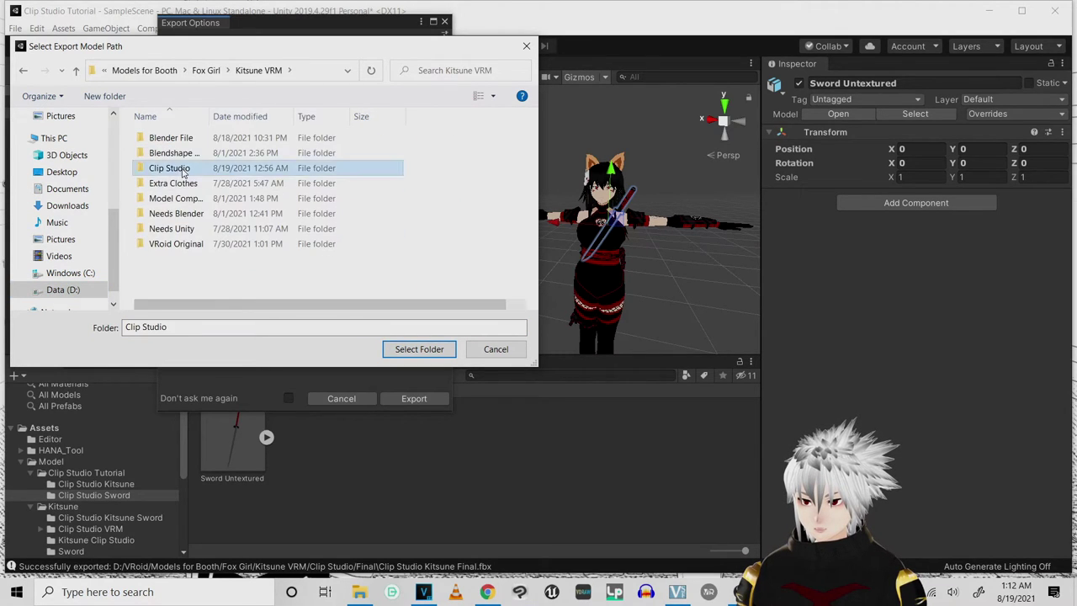
pyautogui.doubleClick(189, 143)
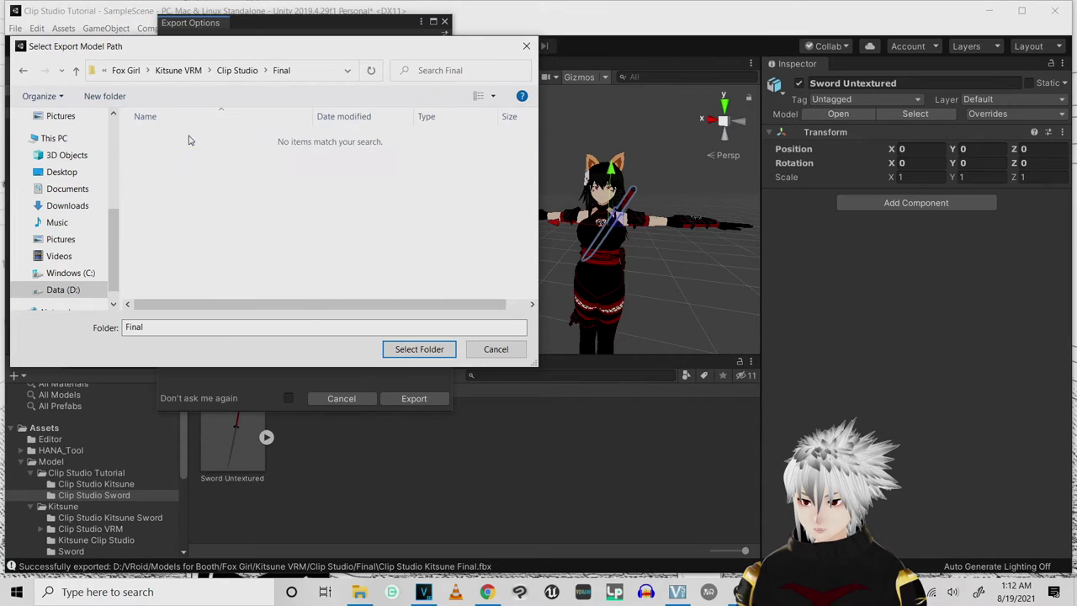
pyautogui.click(419, 348)
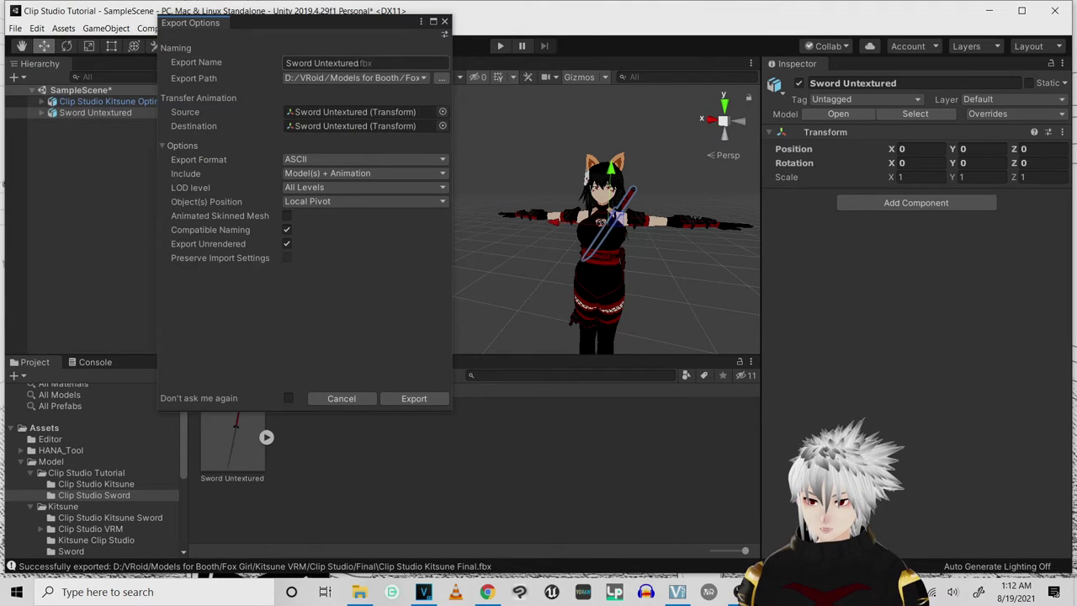
# Rename the sword export to Sword textured and export it.
pyautogui.click(356, 64)
pyautogui.click(325, 63)
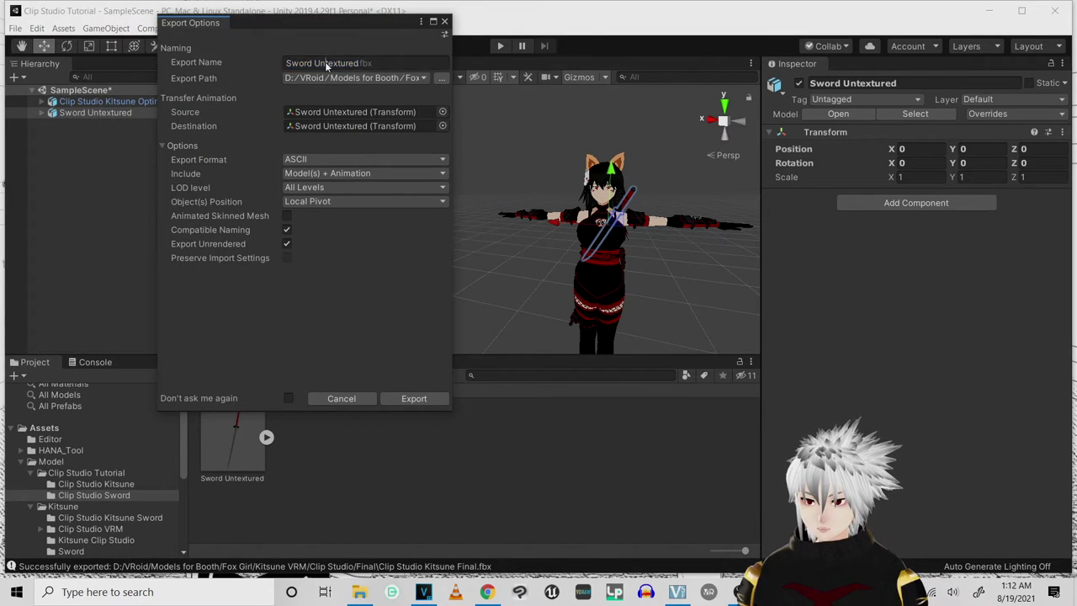
pyautogui.press('BackSpace')
pyautogui.press('BackSpace')
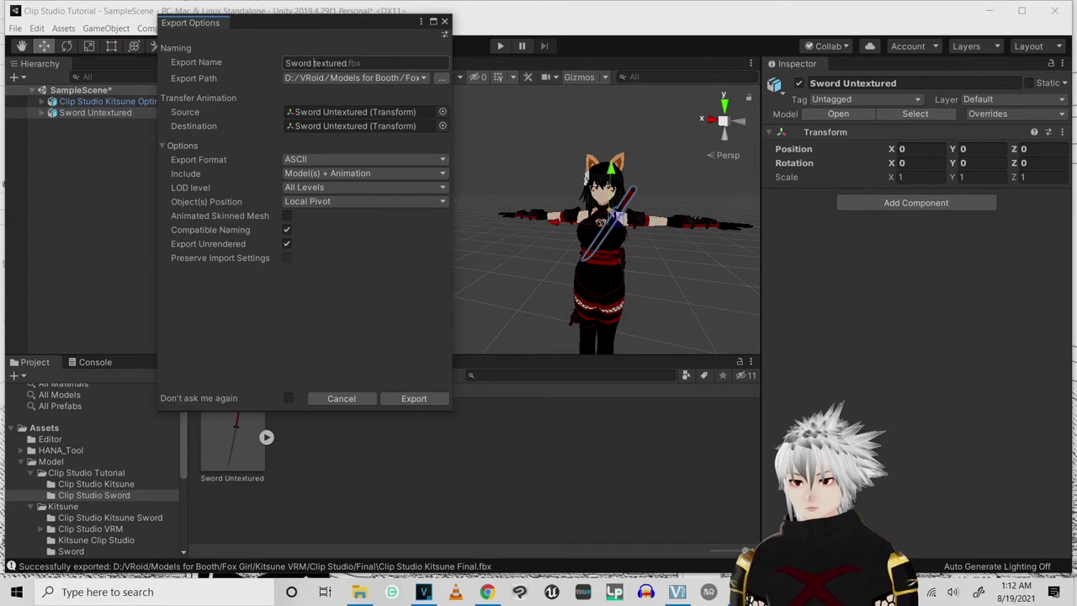
pyautogui.click(404, 399)
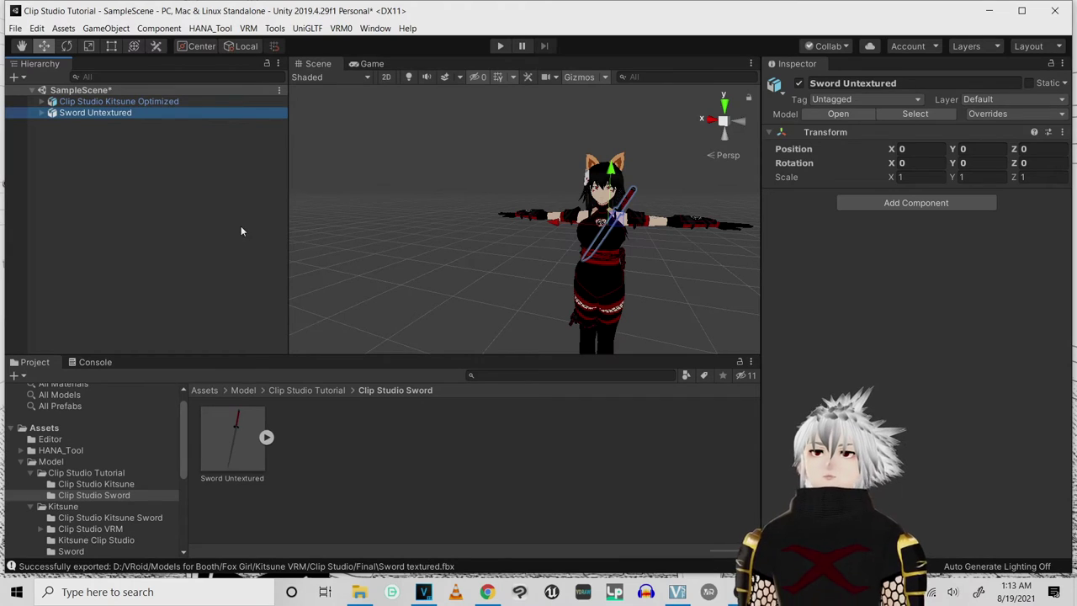
# Exit Unity via File > Exit, choosing Don't Save for the modified SampleScene.
pyautogui.click(14, 29)
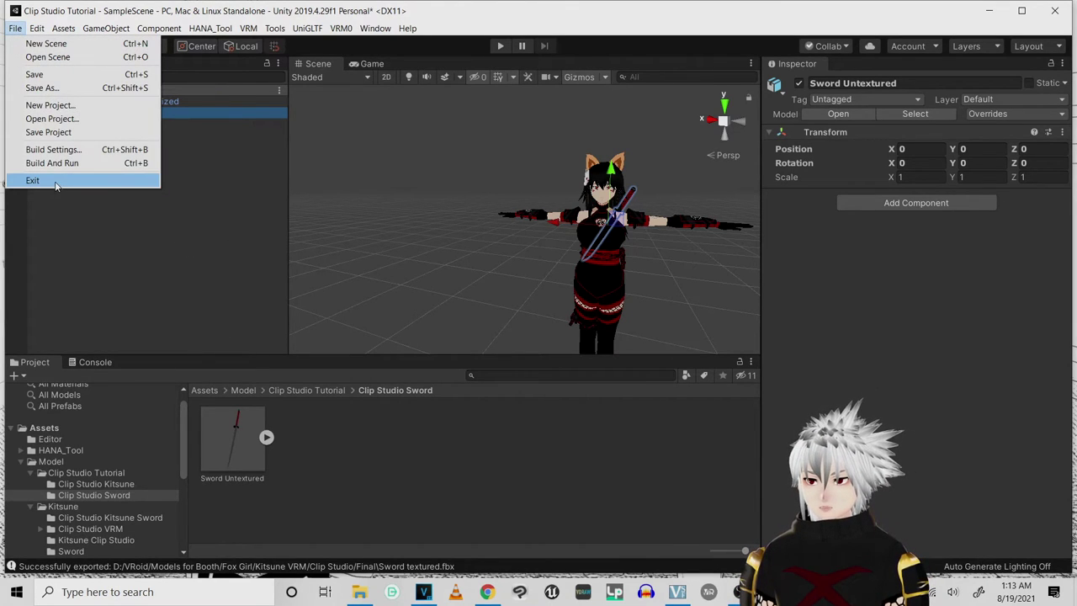
pyautogui.click(32, 181)
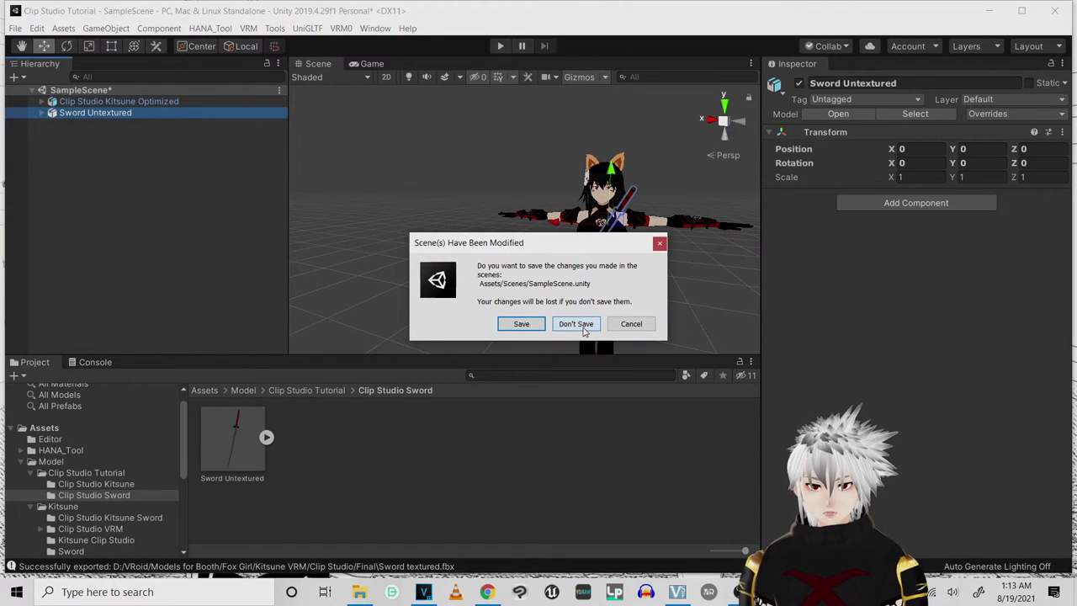
pyautogui.click(584, 328)
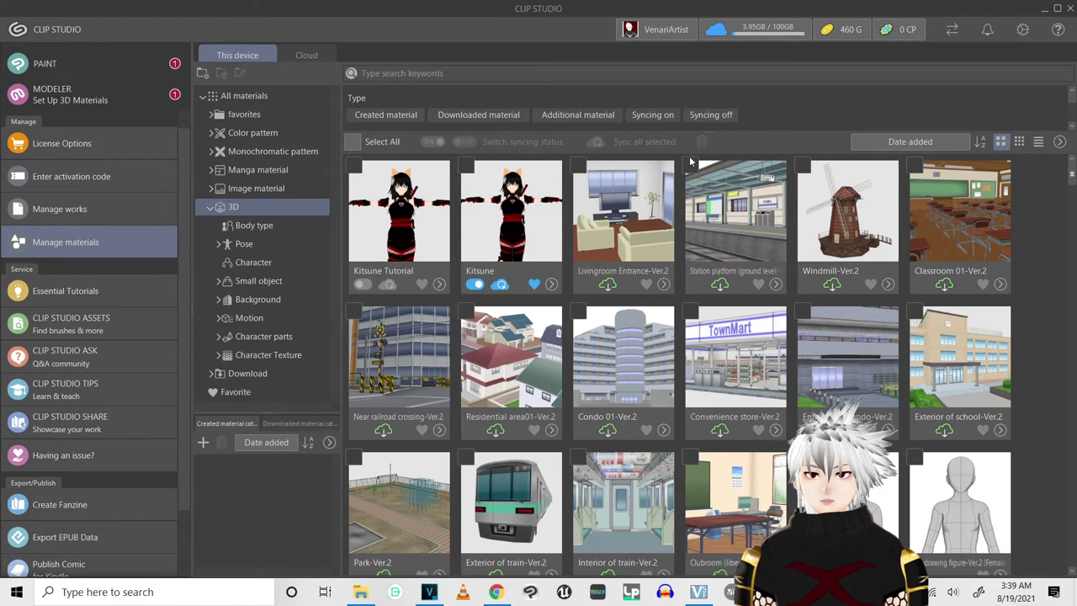
# In Modeler, create a new 3D character and load Clip Studio Kitsune Final.fbx as its body.
pyautogui.click(88, 102)
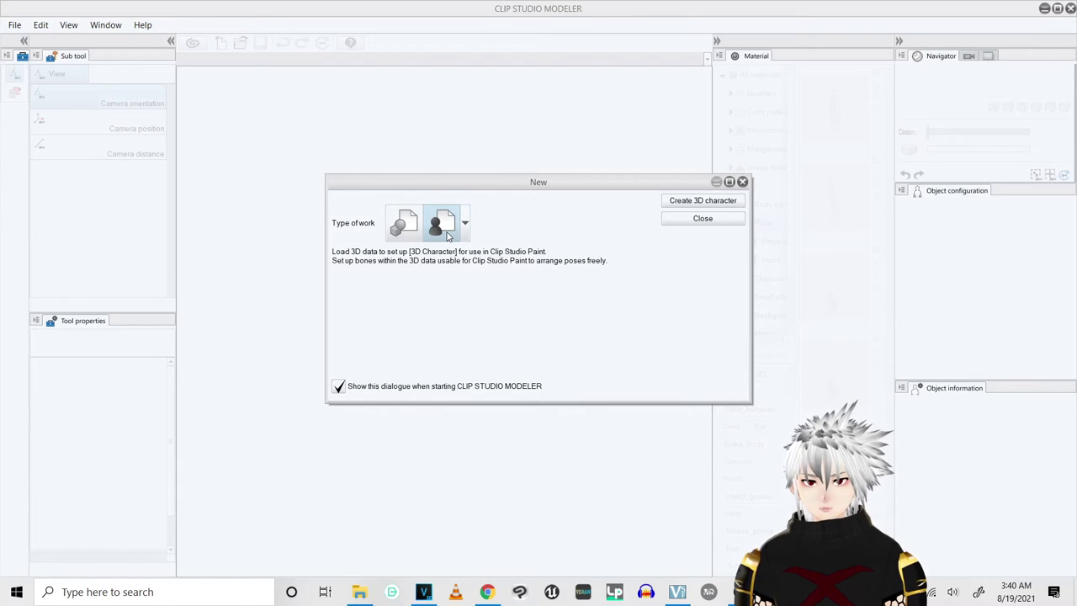
pyautogui.click(692, 202)
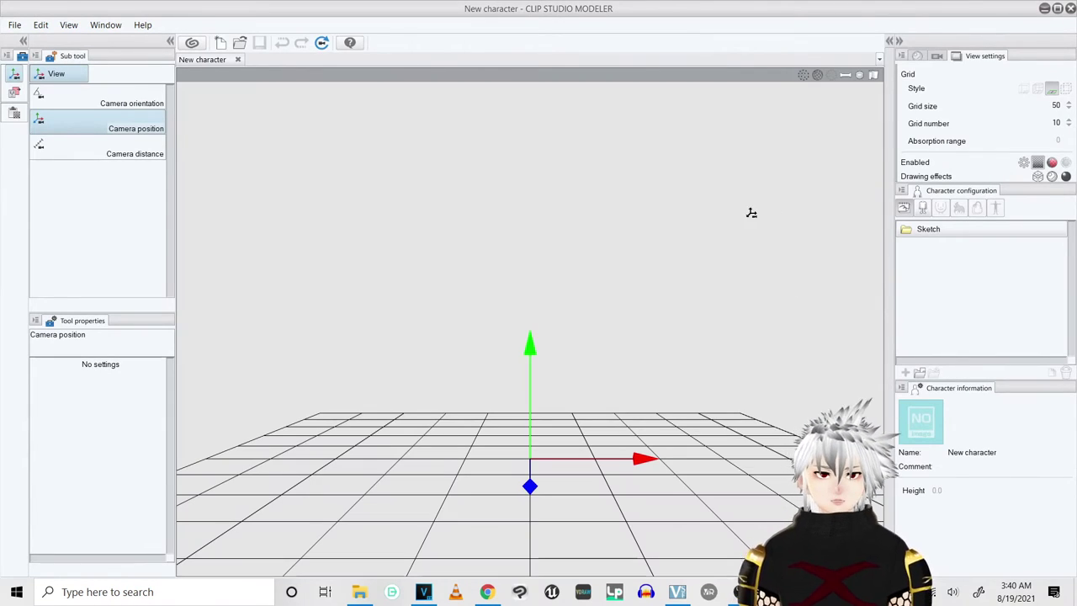
pyautogui.click(922, 207)
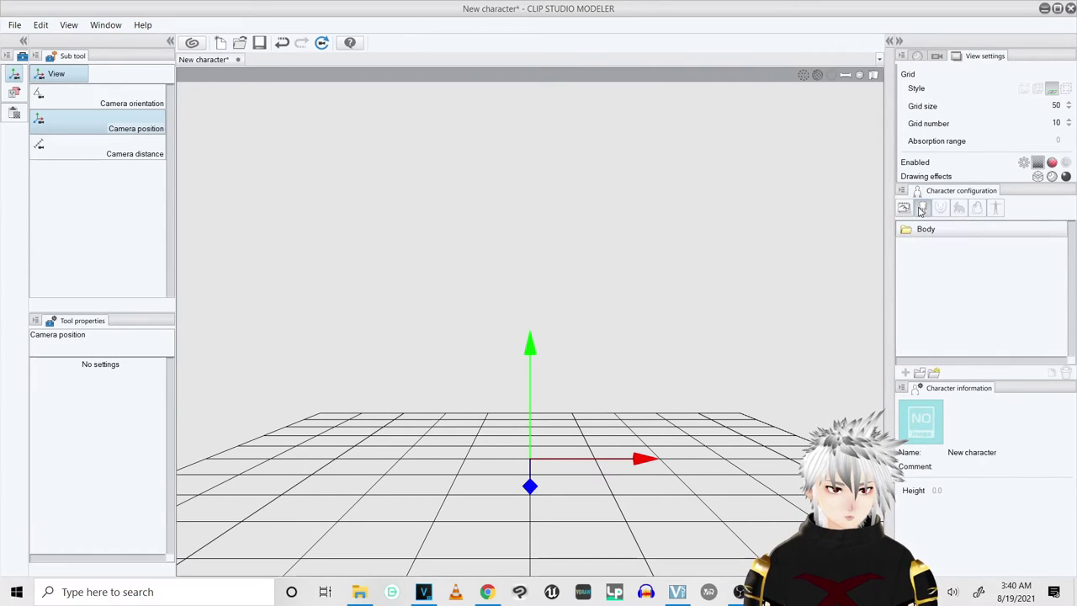
pyautogui.click(922, 374)
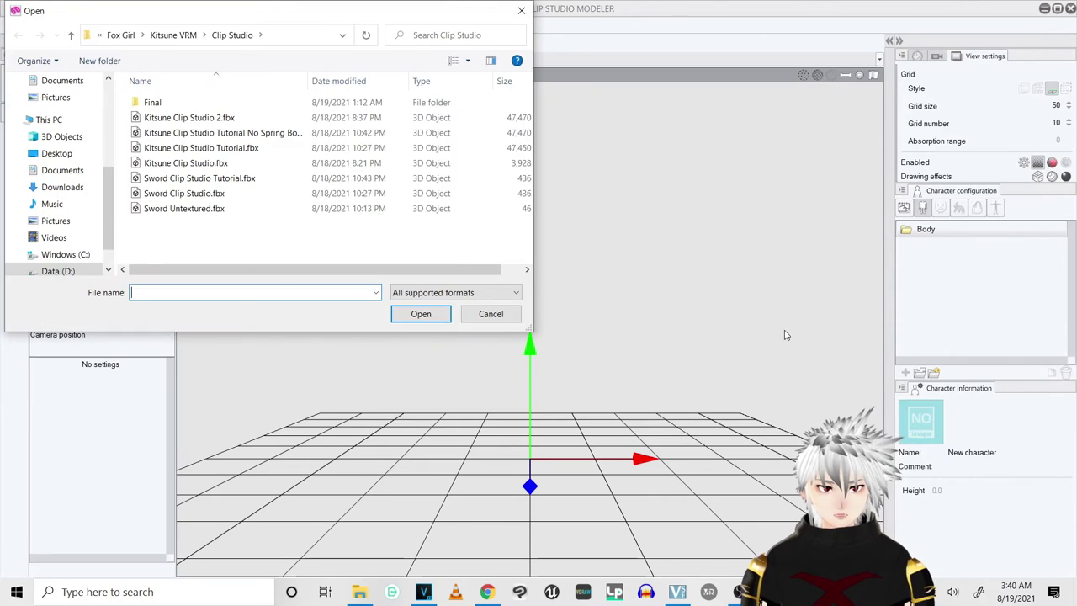
pyautogui.doubleClick(238, 101)
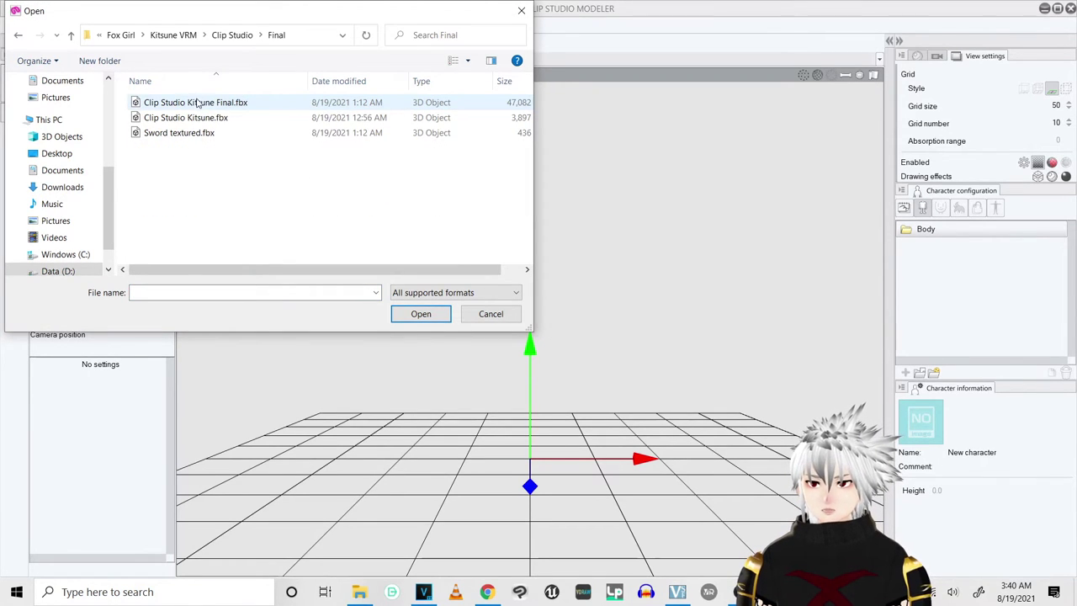
pyautogui.click(205, 104)
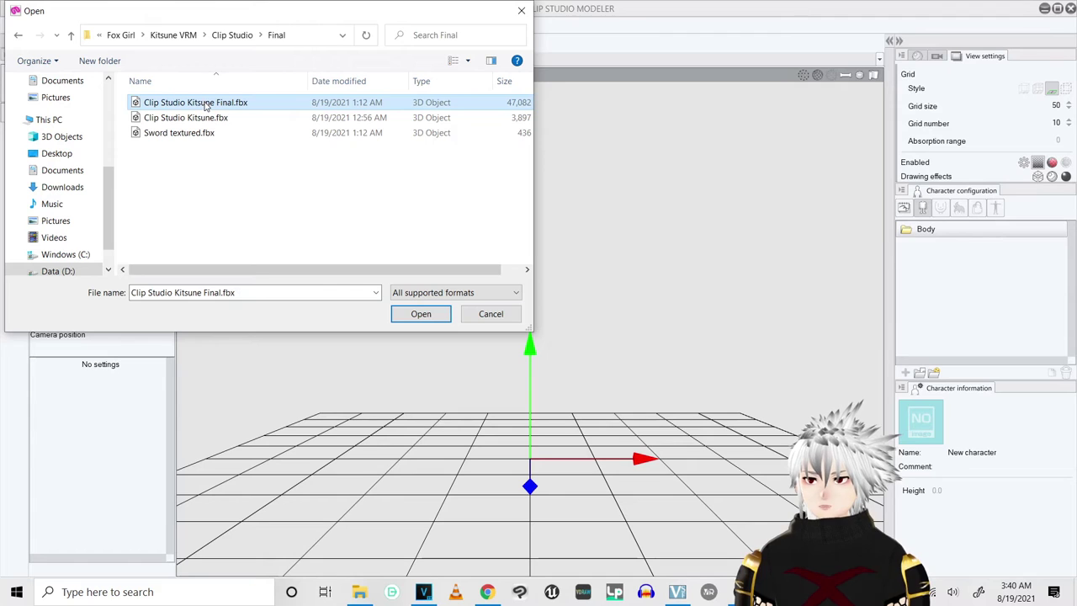
pyautogui.click(425, 316)
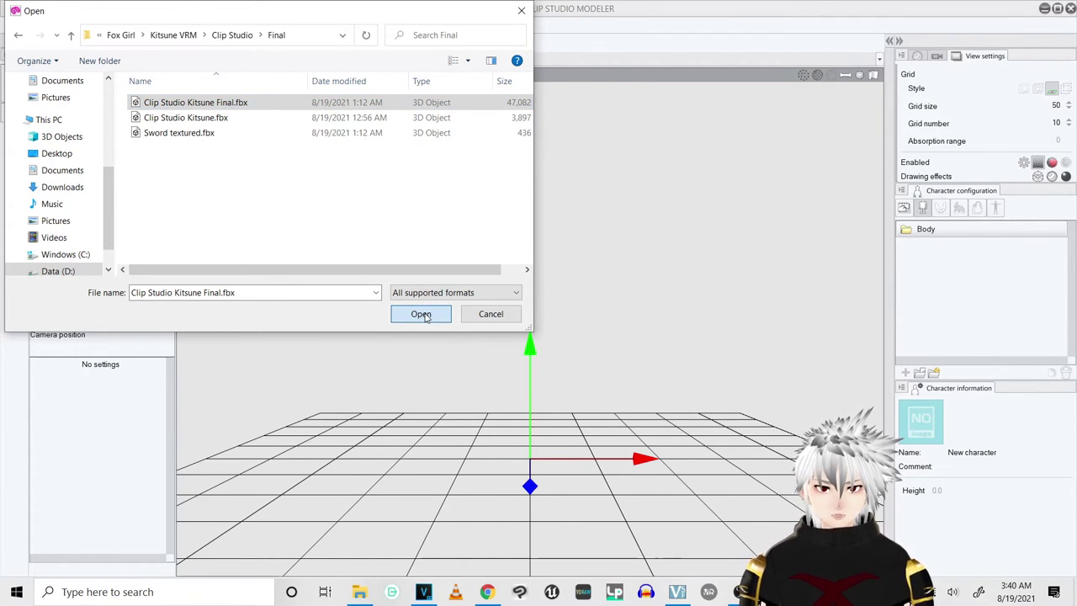
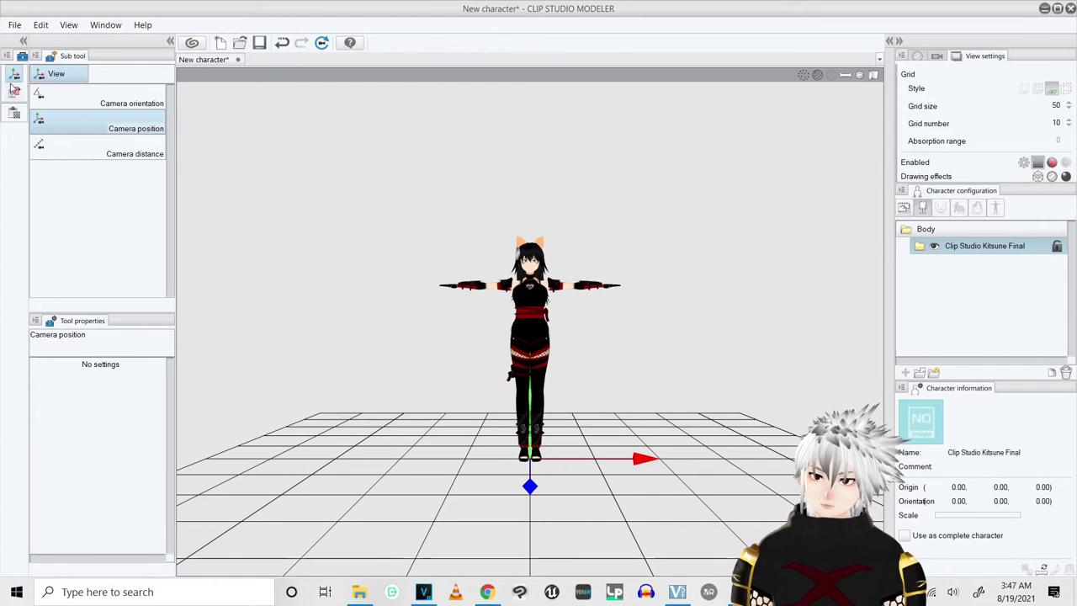
# Zoom out, pan and orbit the camera to a three-quarter view of the Kitsune.
pyautogui.click(81, 150)
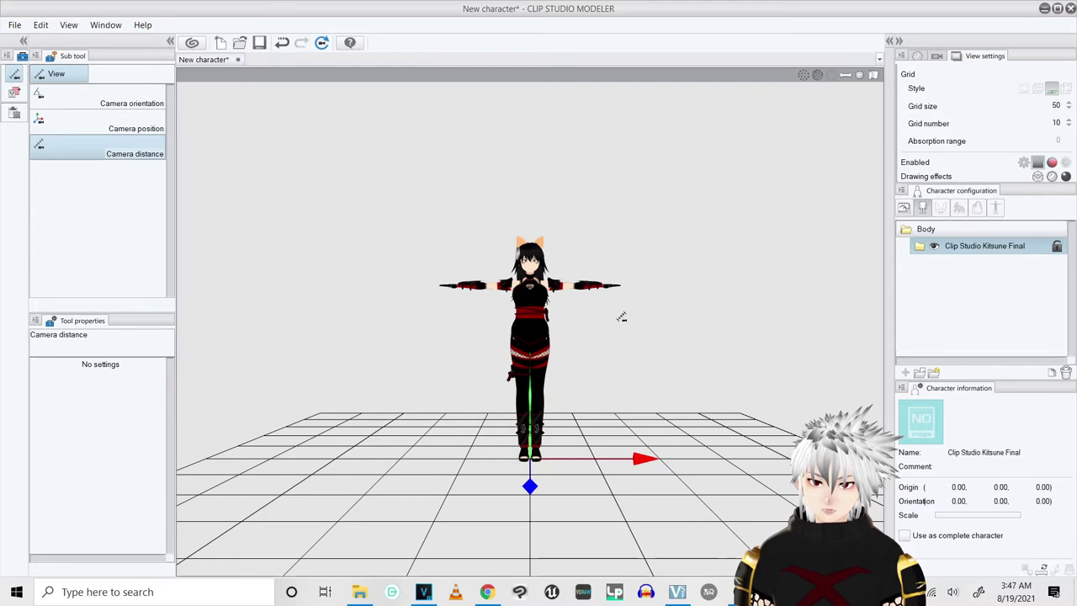
pyautogui.moveTo(623, 312); pyautogui.dragTo(634, 332)
pyautogui.click(62, 122)
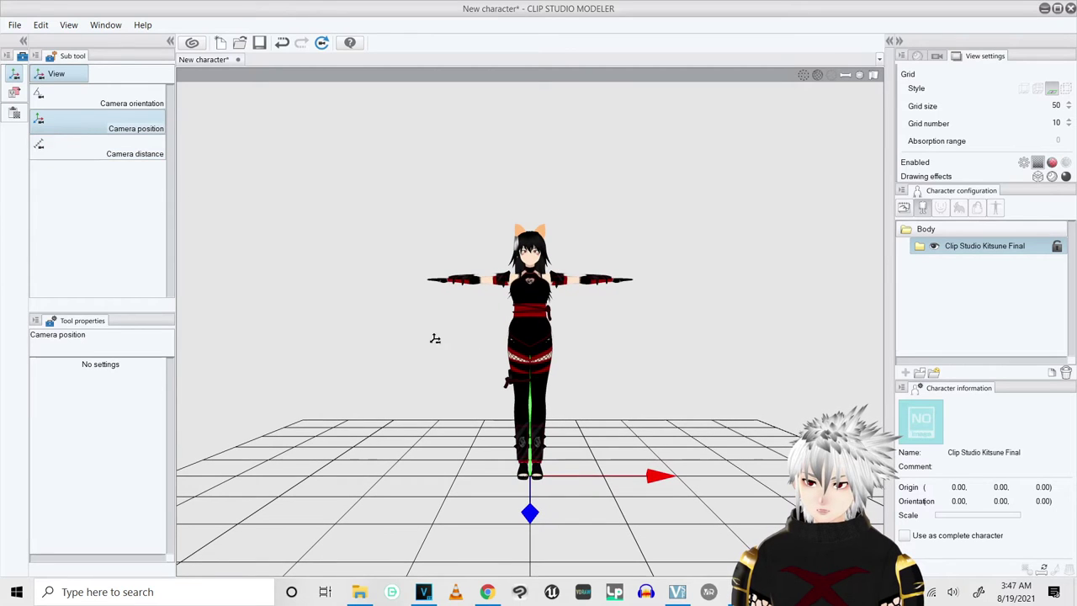
pyautogui.moveTo(582, 306); pyautogui.dragTo(531, 308)
pyautogui.click(132, 102)
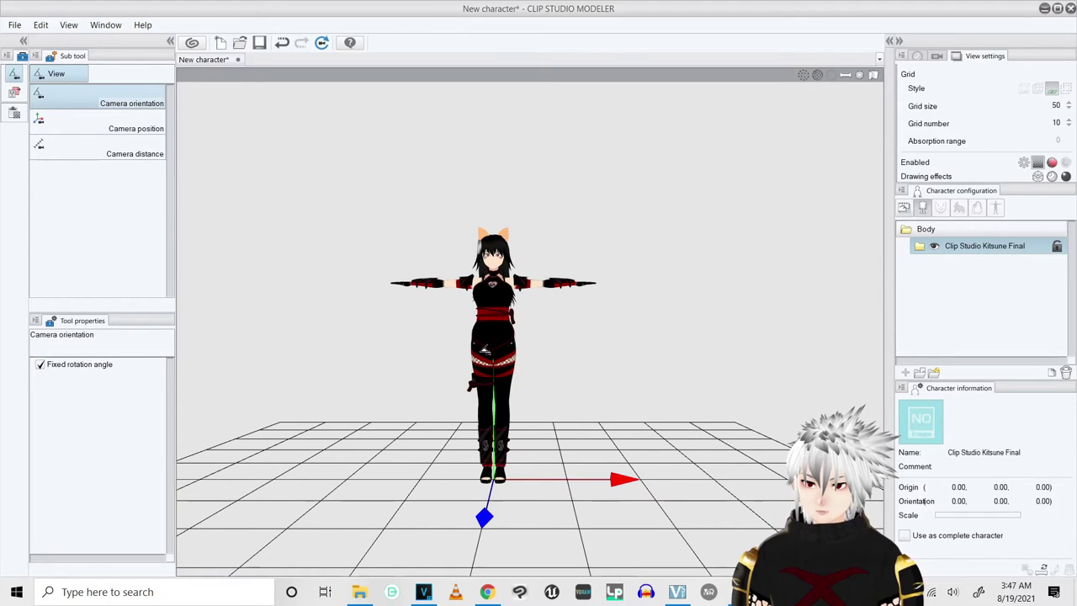
pyautogui.moveTo(501, 327)
pyautogui.mouseDown()
pyautogui.moveTo(597, 335)
pyautogui.moveTo(457, 336)
pyautogui.moveTo(498, 338)
pyautogui.mouseUp()
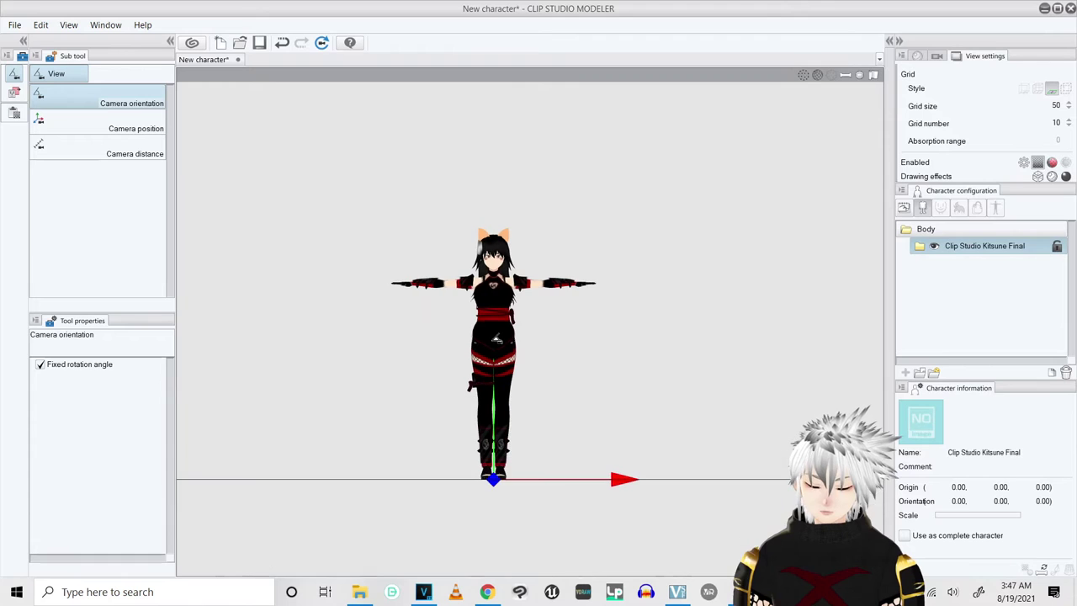
# Zoom in and pan so the Kitsune fills the view, then start a thumbnail capture.
pyautogui.click(69, 161)
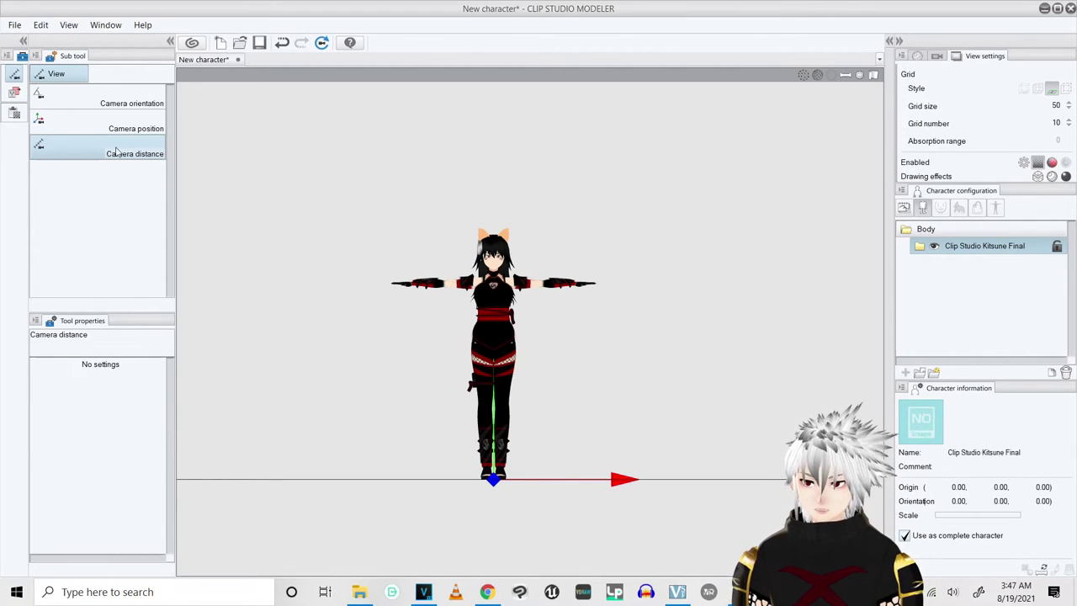
pyautogui.moveTo(515, 270); pyautogui.dragTo(545, 319)
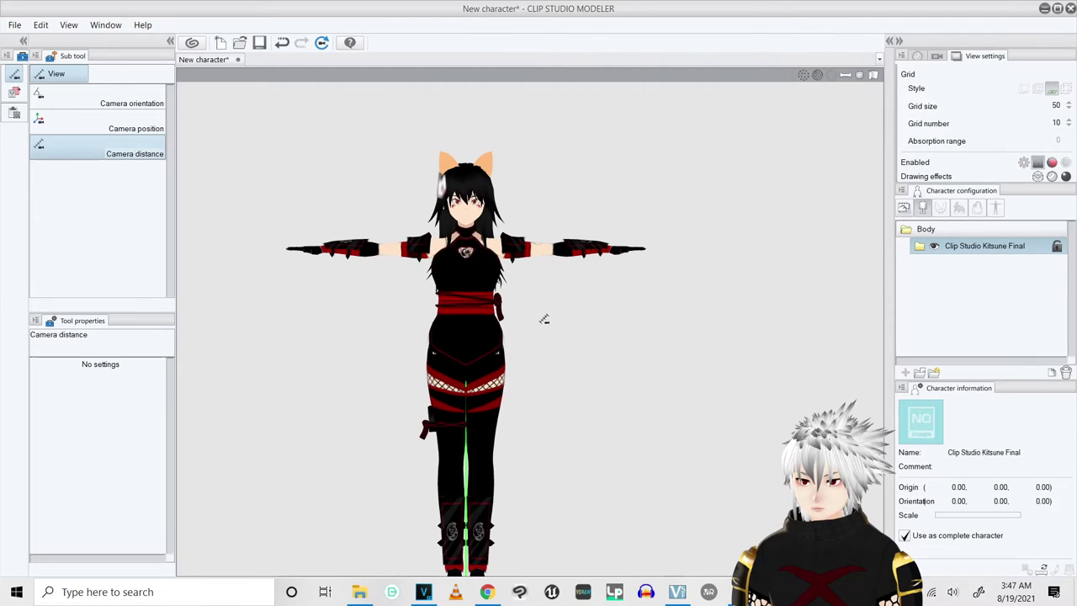
pyautogui.click(126, 123)
pyautogui.moveTo(528, 237); pyautogui.dragTo(575, 225)
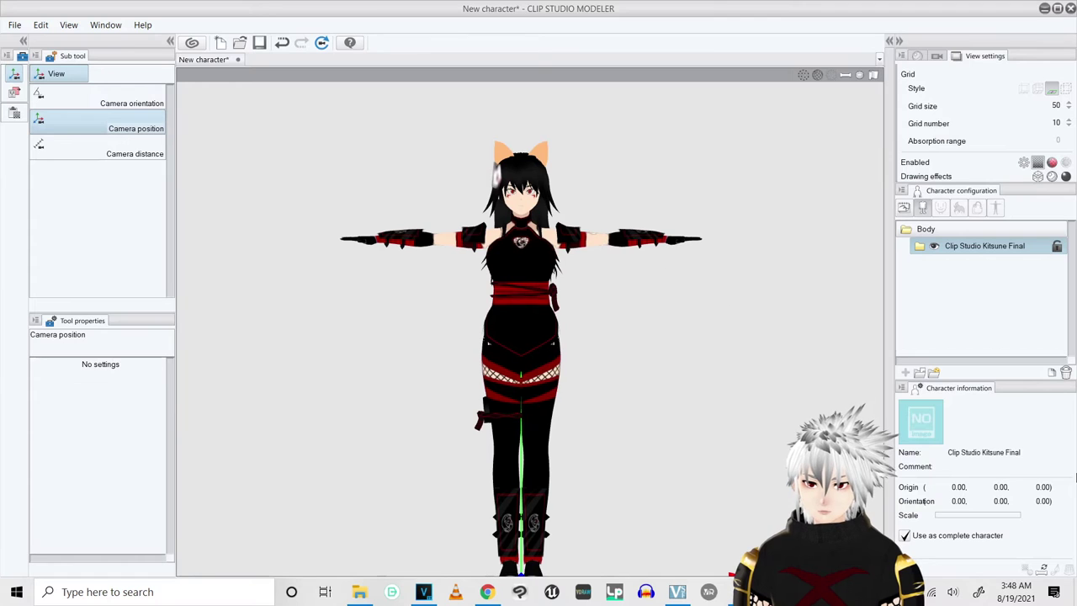
pyautogui.click(922, 419)
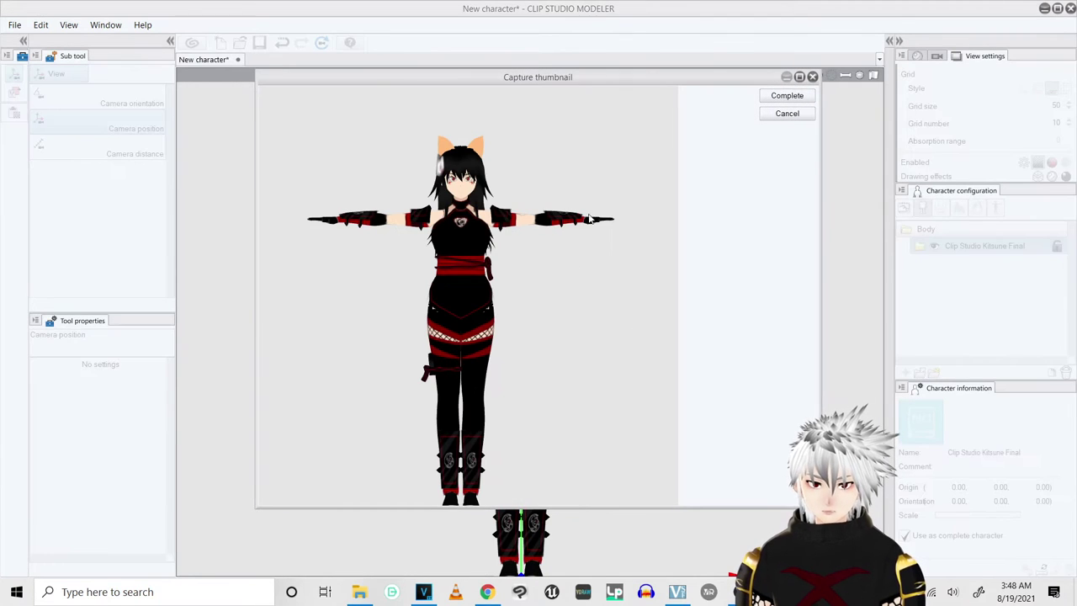
# Accept the captured front-view thumbnail and start the bone setup.
pyautogui.click(770, 97)
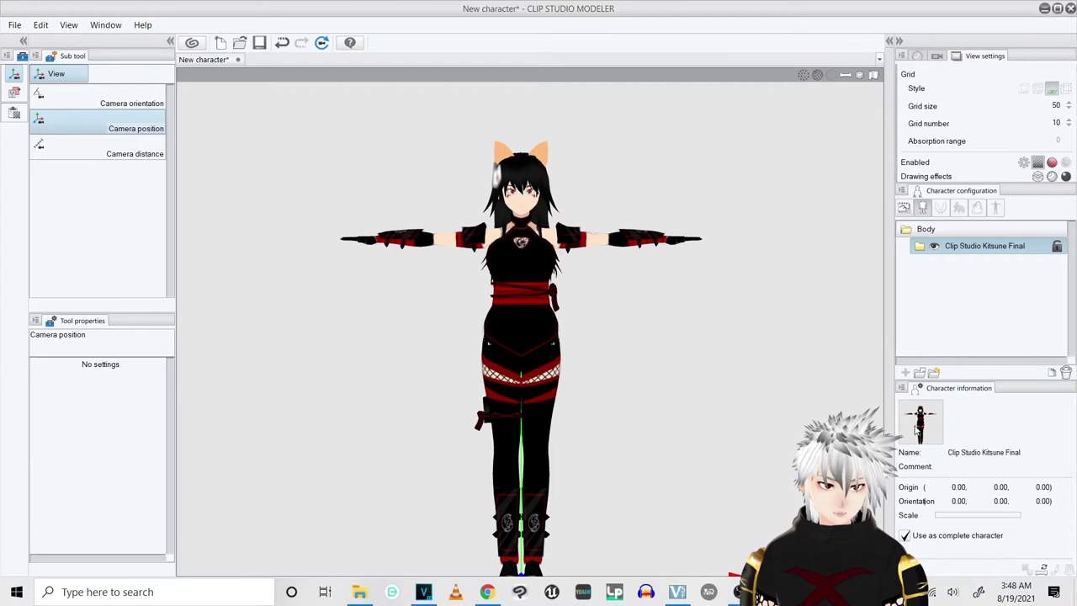
pyautogui.click(1040, 570)
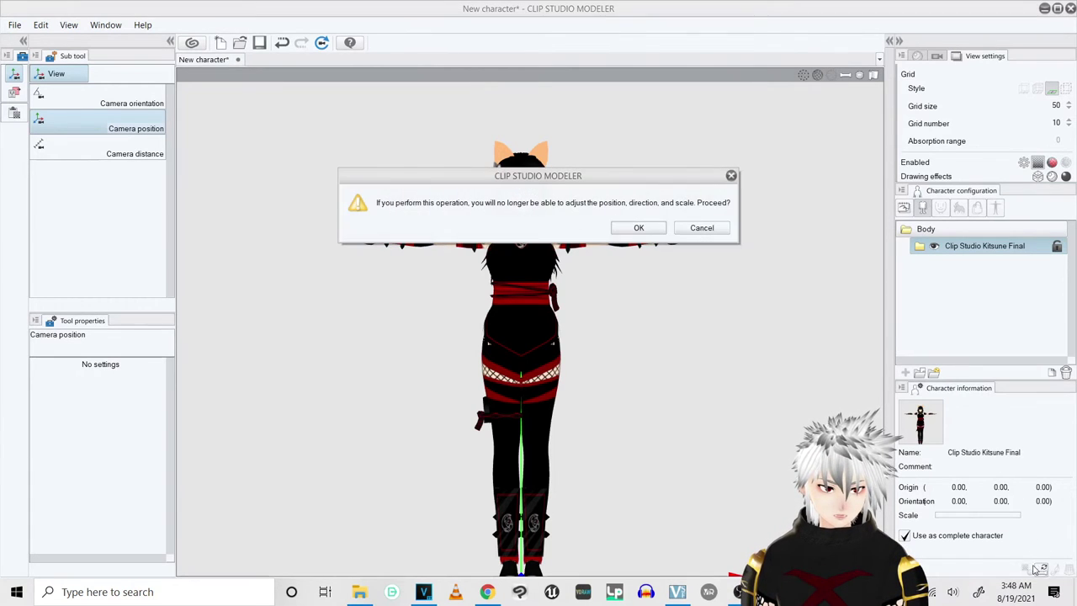
# Accept the position and scale lock, set the guide arms to Up, and advance to bones.
pyautogui.click(644, 228)
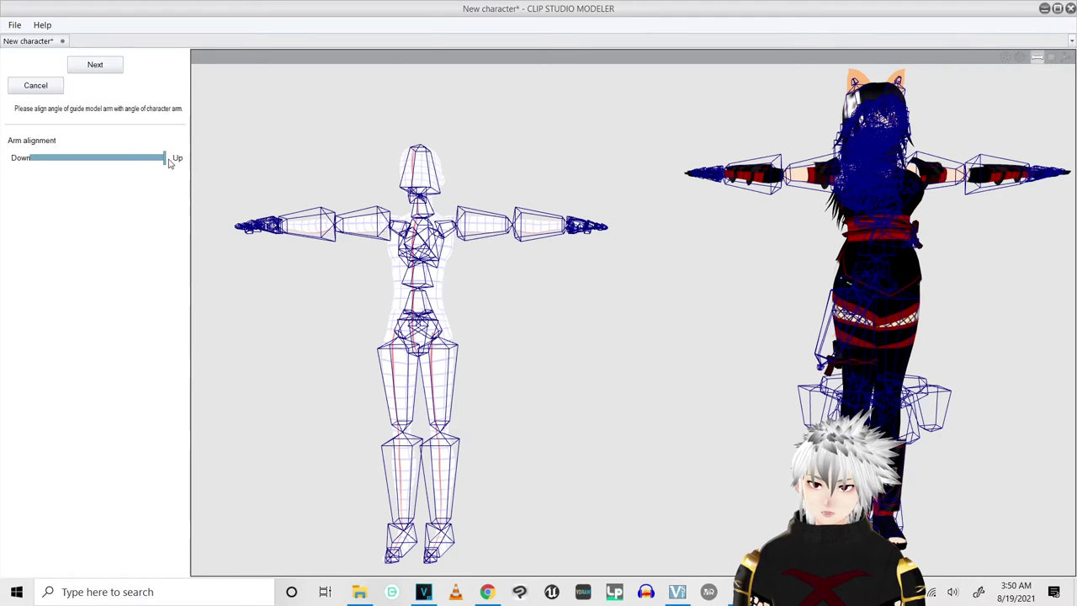
pyautogui.moveTo(167, 163); pyautogui.dragTo(153, 163)
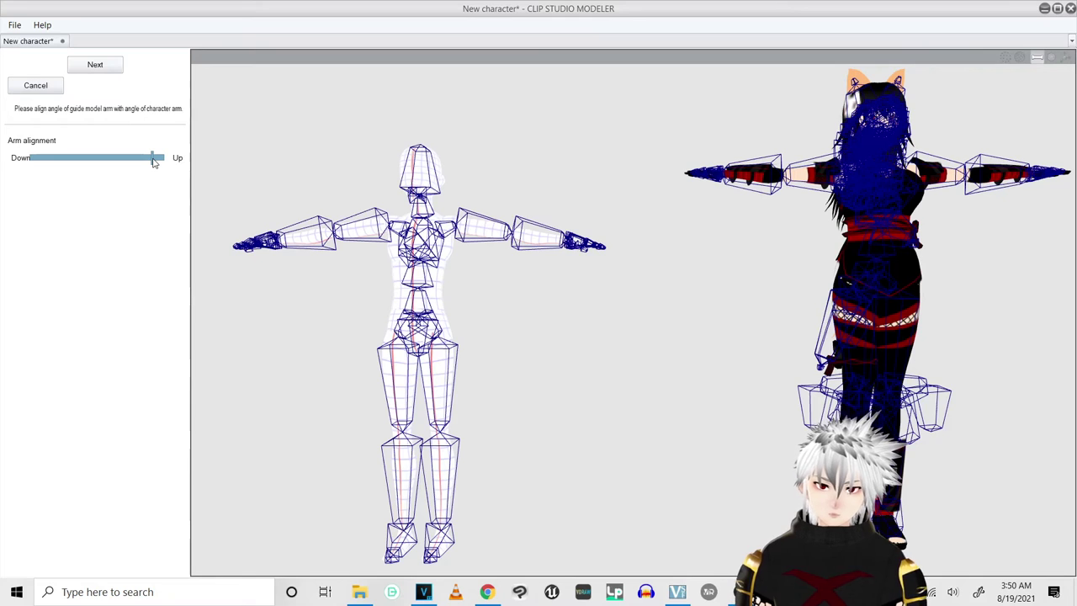
pyautogui.moveTo(154, 162); pyautogui.dragTo(163, 159)
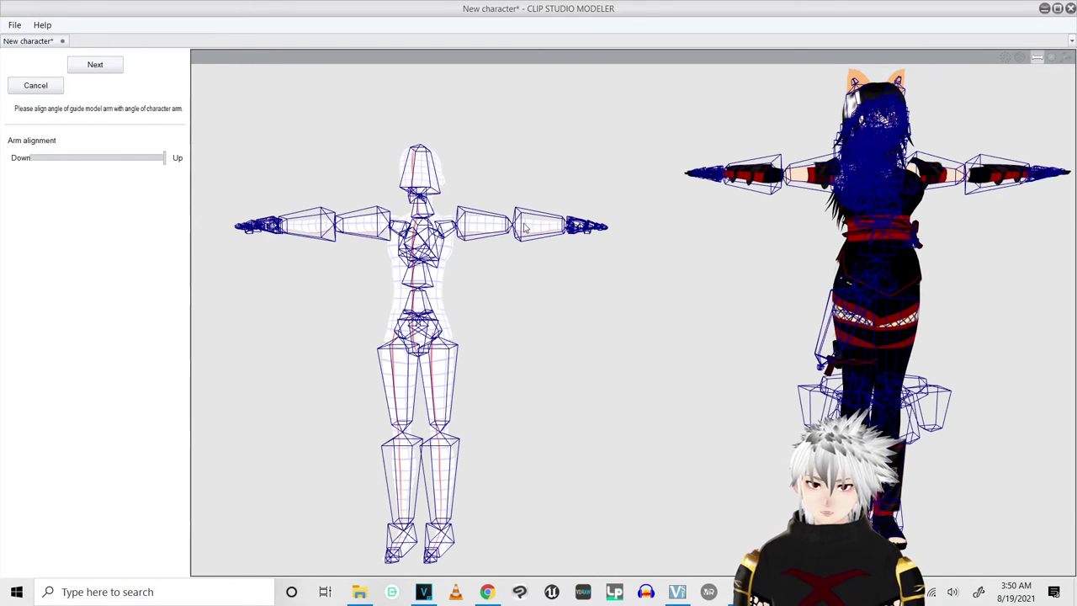
pyautogui.click(95, 65)
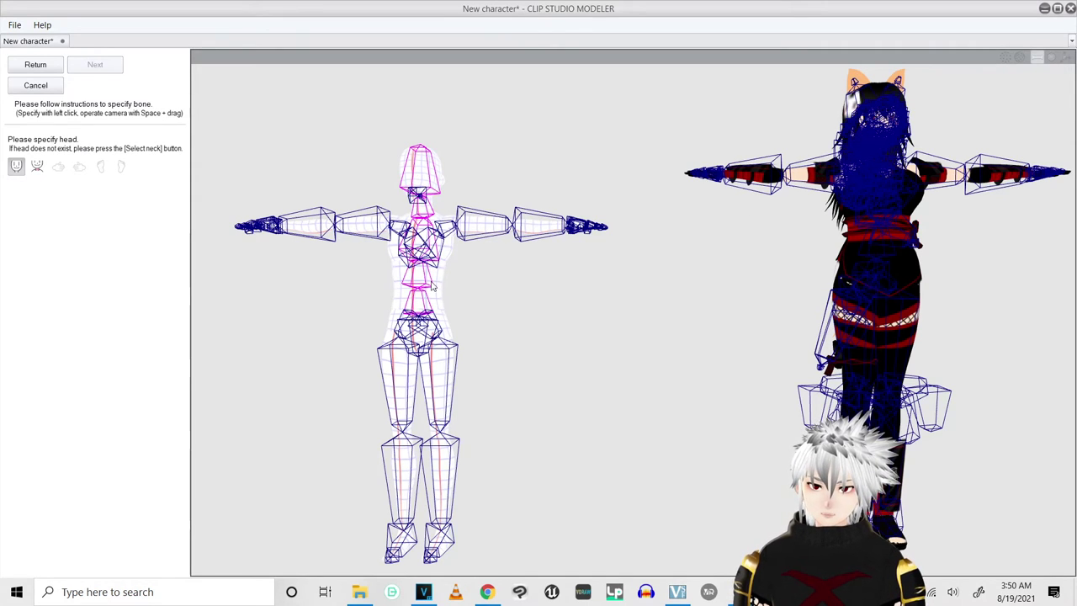
# Assign the head, right arm, left arm, right leg and left leg bones, then apply them.
pyautogui.click(880, 128)
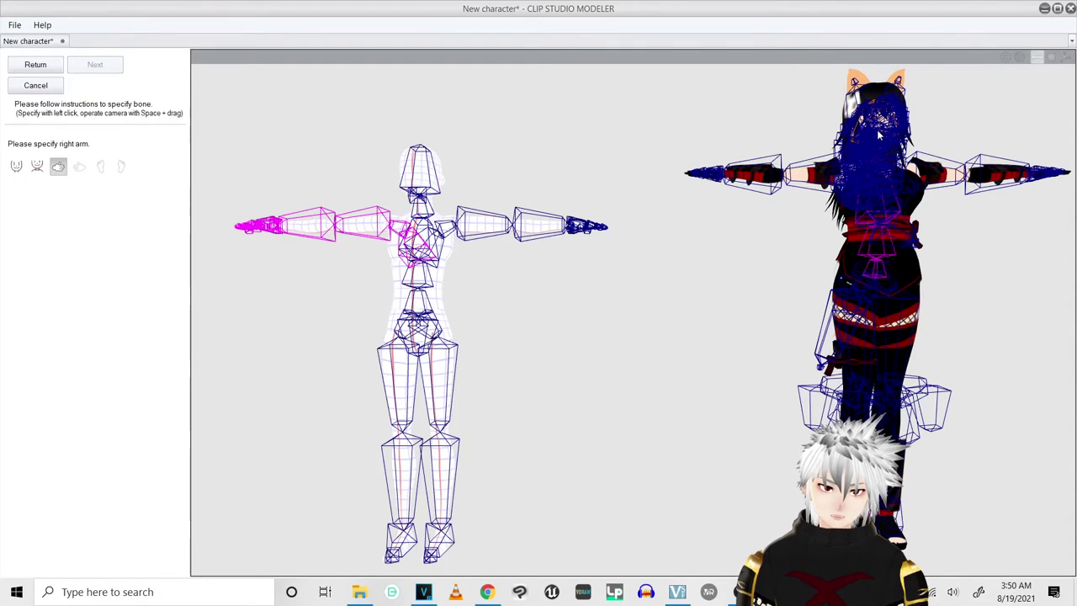
pyautogui.click(16, 167)
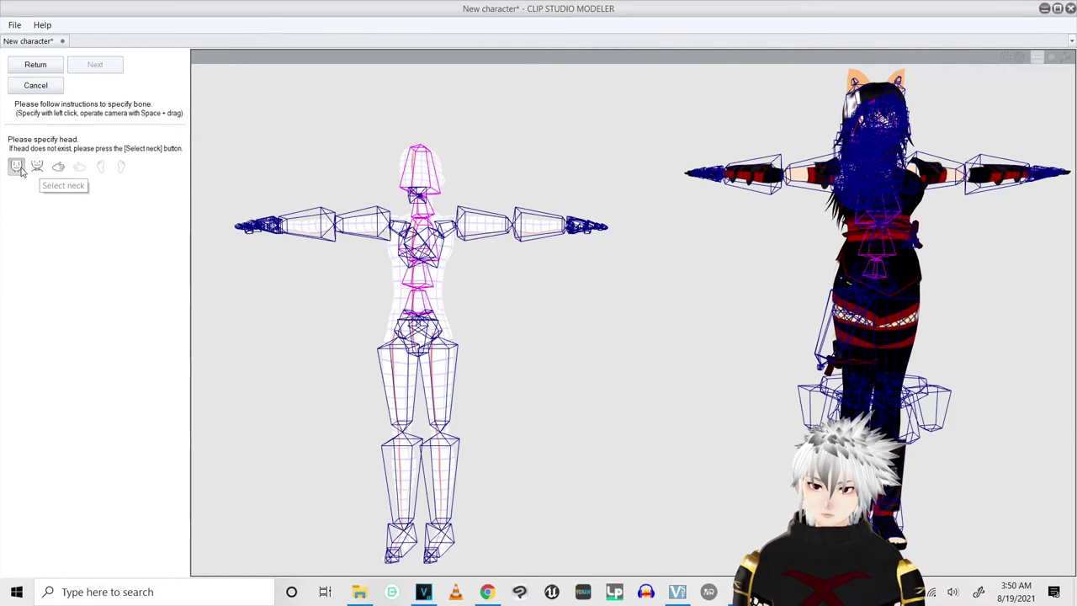
pyautogui.click(58, 168)
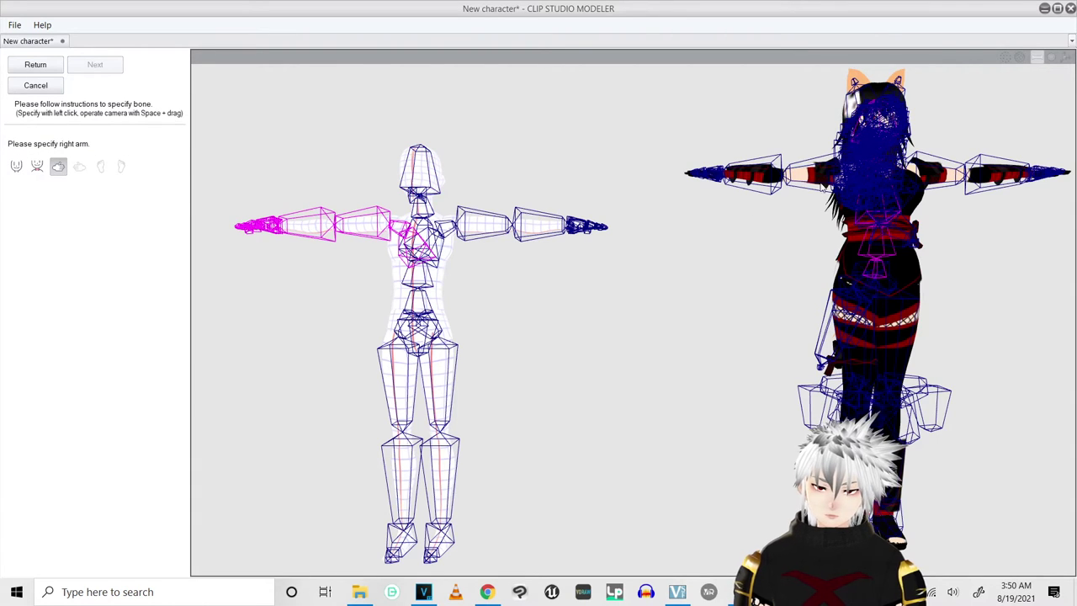
pyautogui.click(760, 182)
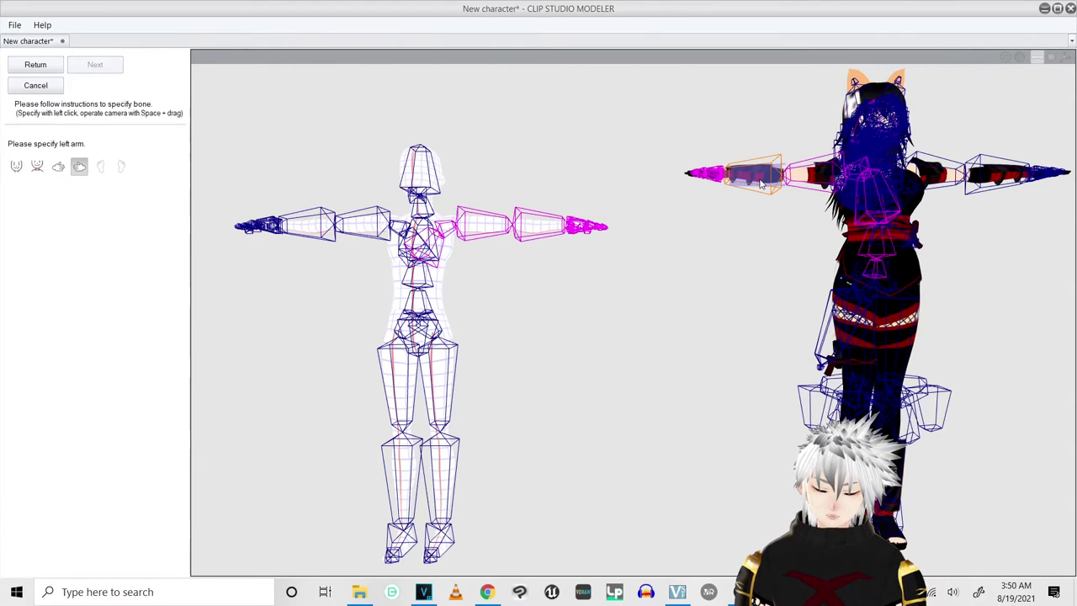
pyautogui.click(999, 177)
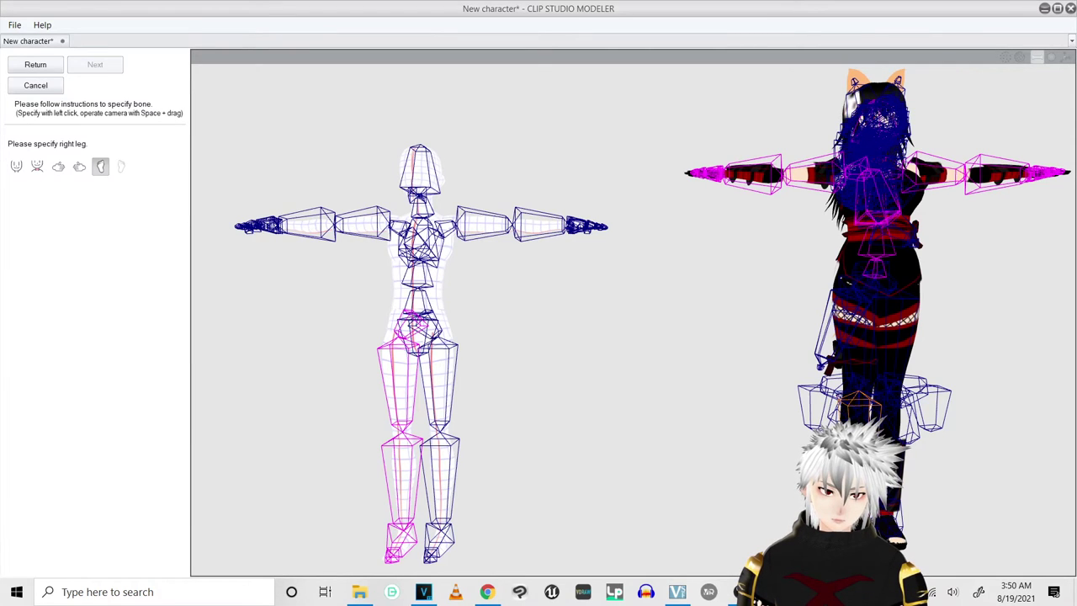
pyautogui.click(854, 353)
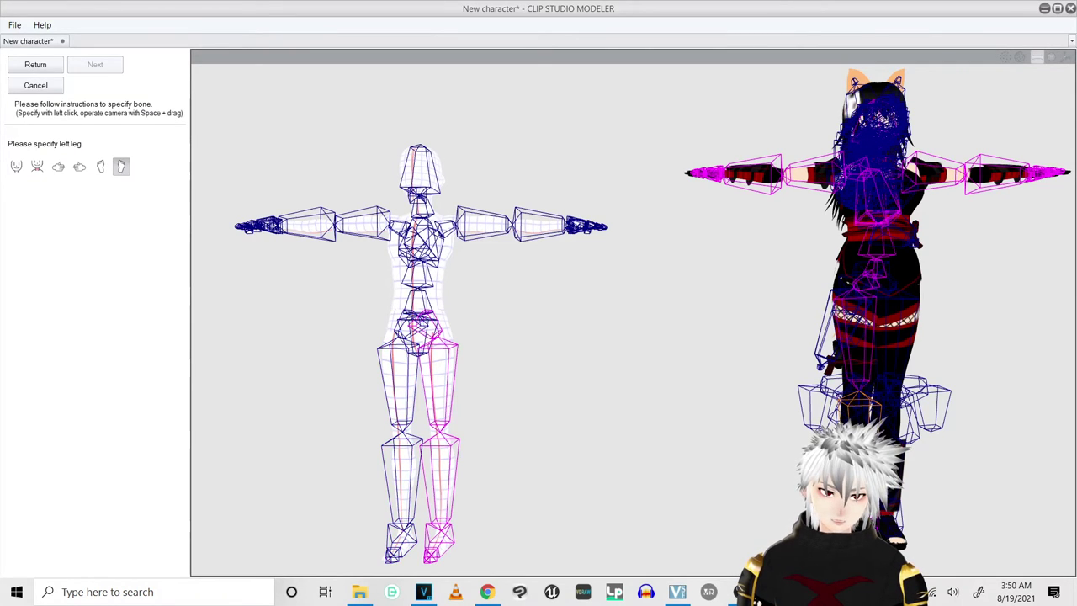
pyautogui.click(898, 461)
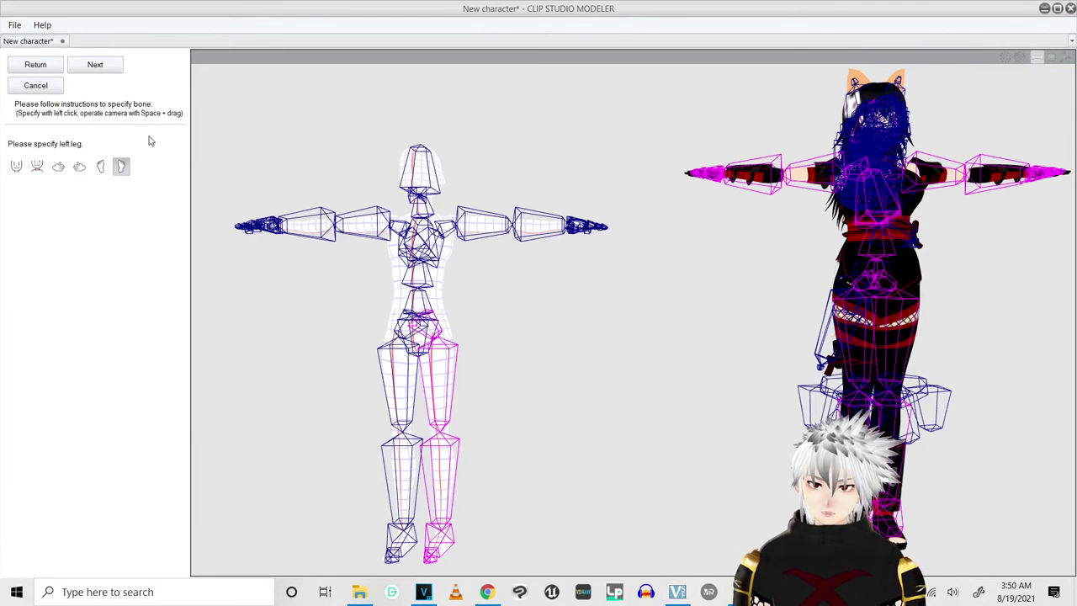
pyautogui.click(97, 66)
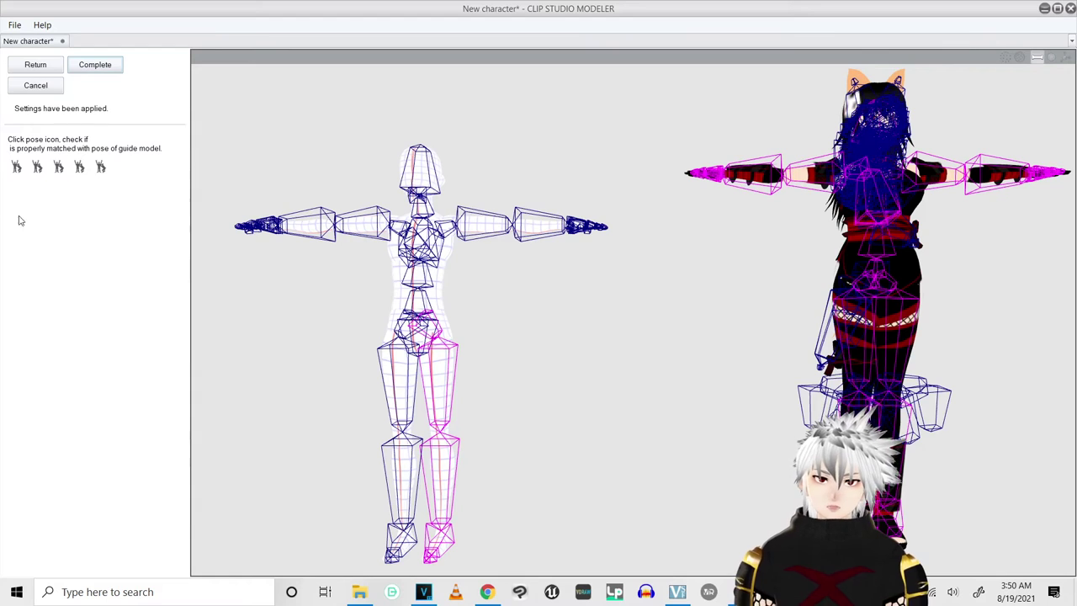
# Preview the raised-arms, standing, walking, sitting and fifth test poses, then complete the setup.
pyautogui.click(15, 171)
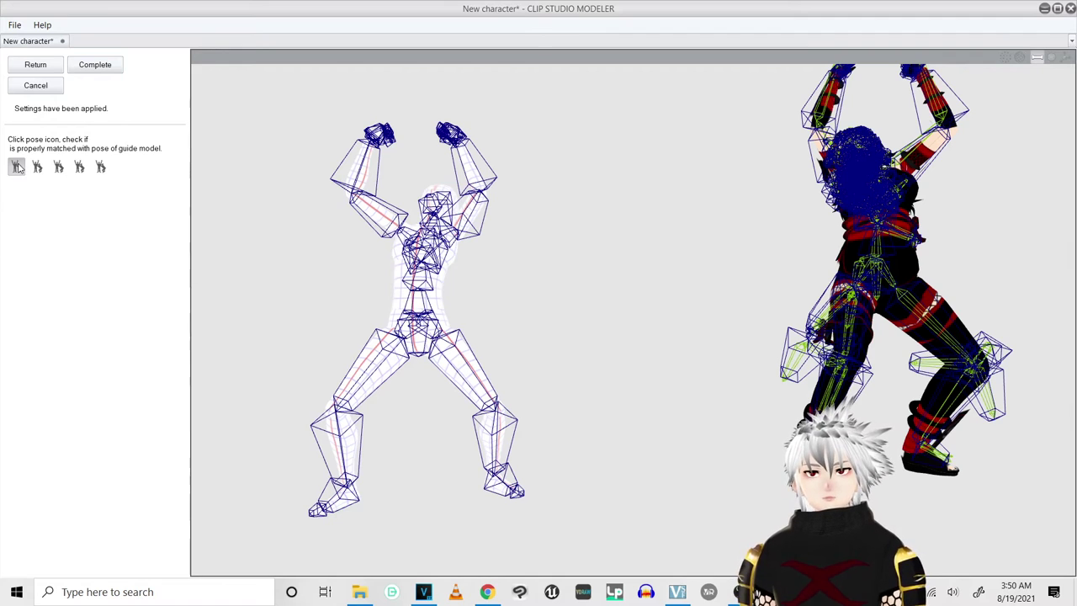
pyautogui.click(37, 167)
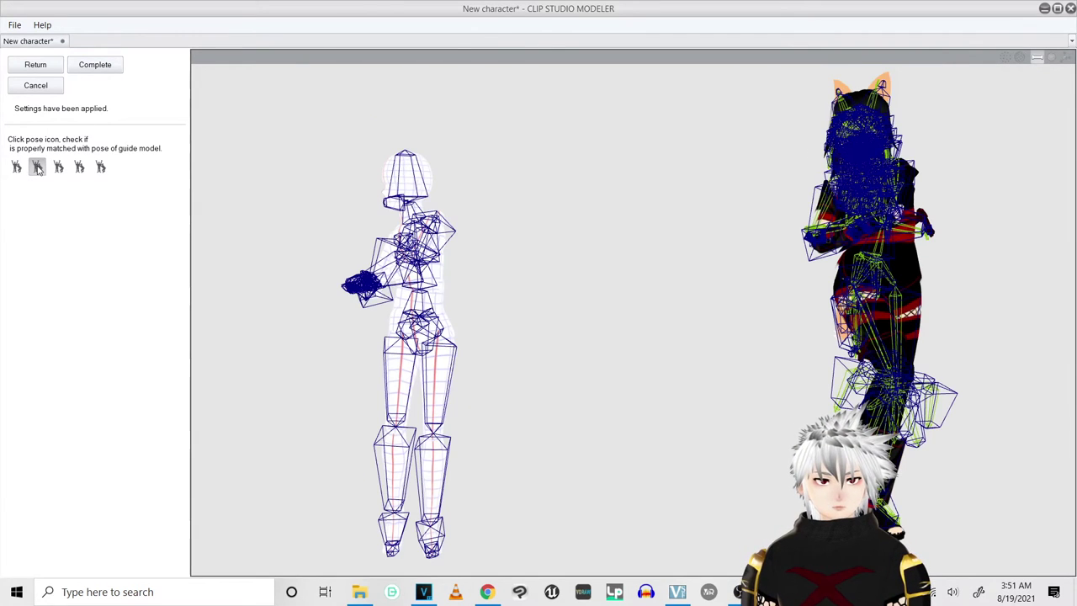
pyautogui.click(57, 167)
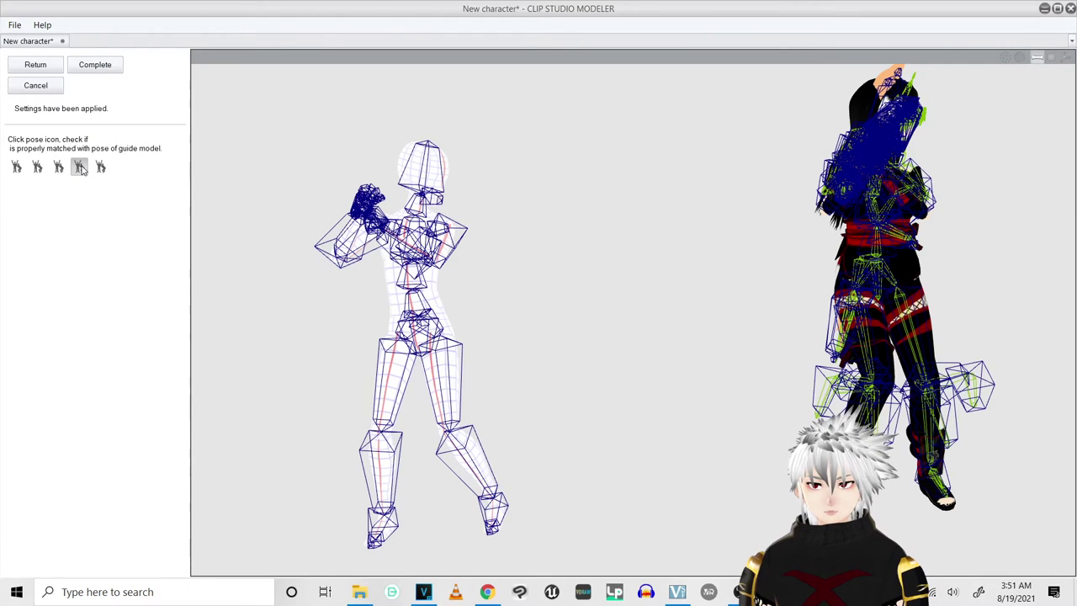
pyautogui.click(80, 168)
pyautogui.click(100, 167)
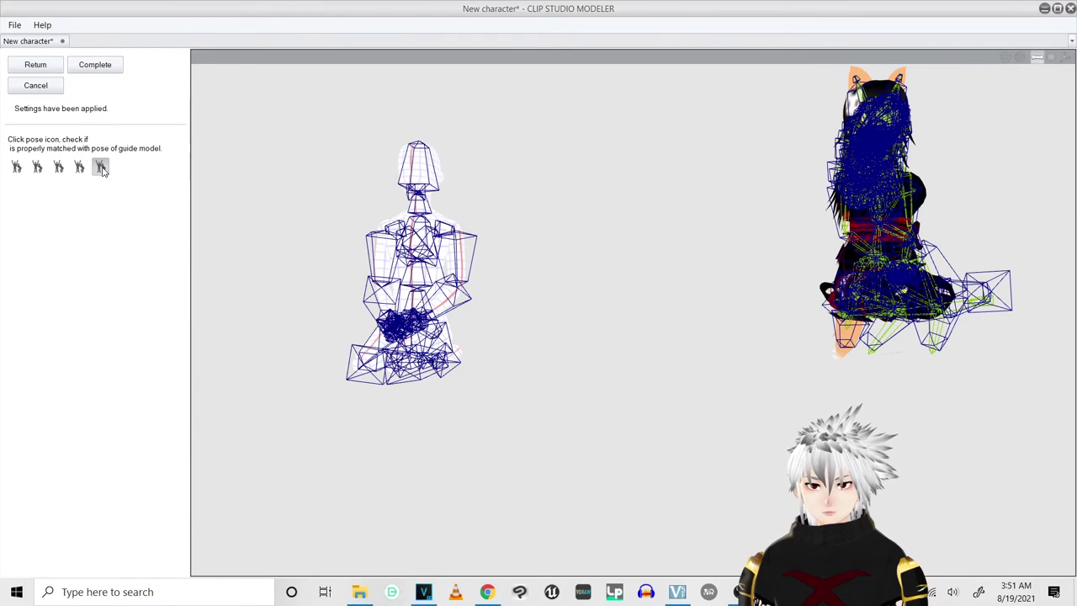
pyautogui.click(105, 68)
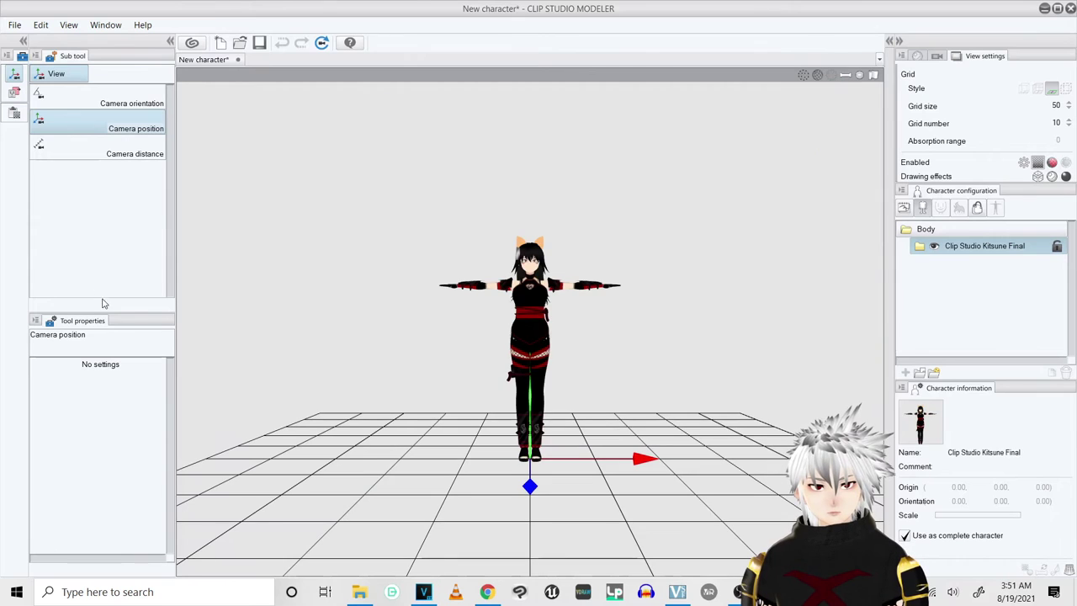
# Import Sword textured.fbx as an accessory under the Accessories configuration.
pyautogui.click(979, 208)
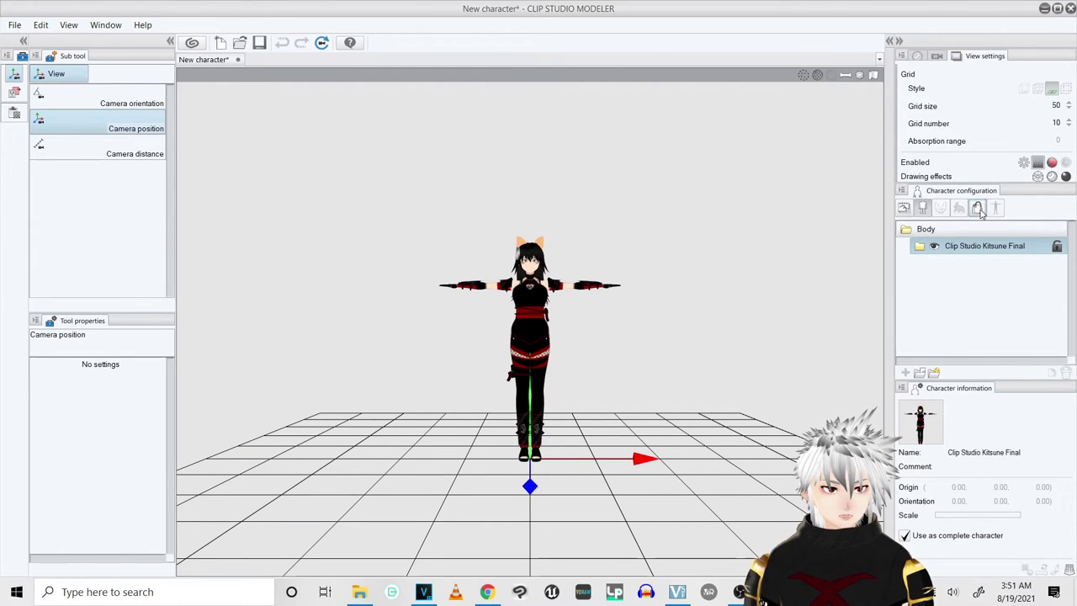
pyautogui.click(921, 374)
pyautogui.click(202, 137)
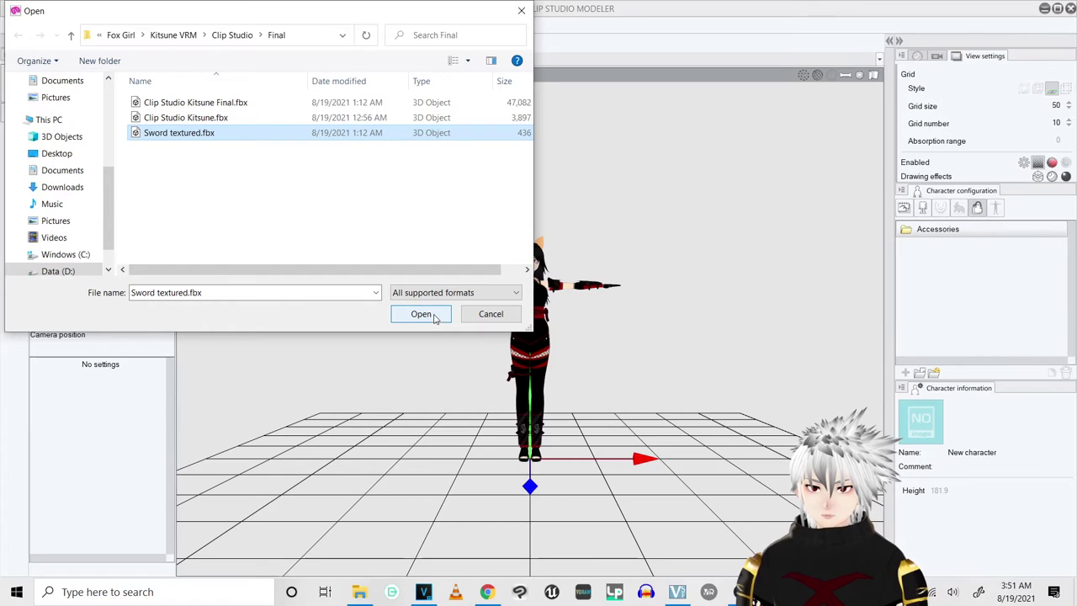
pyautogui.click(421, 313)
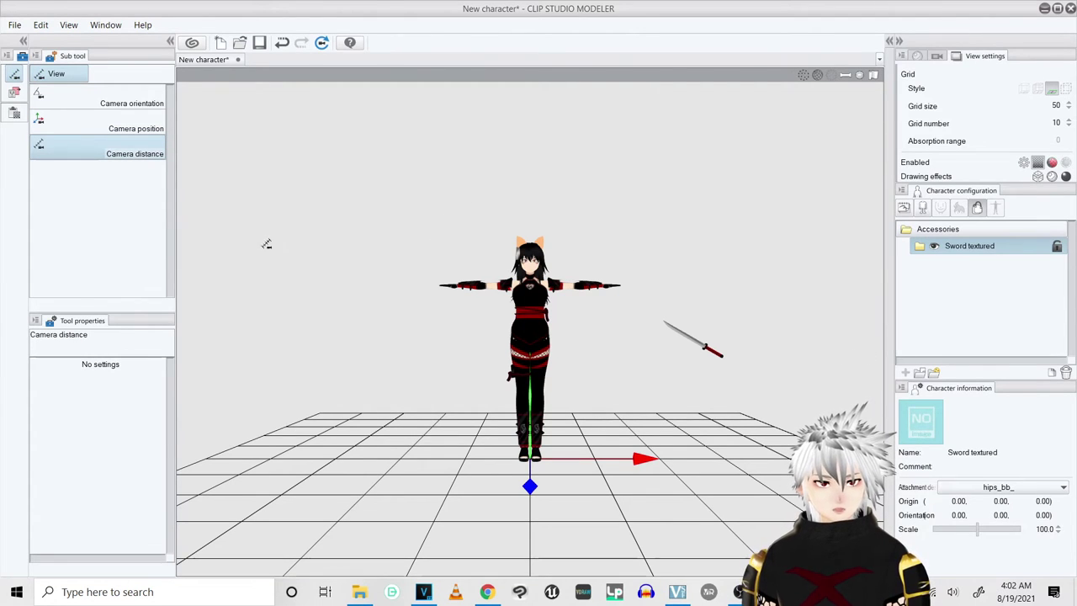
pyautogui.click(16, 96)
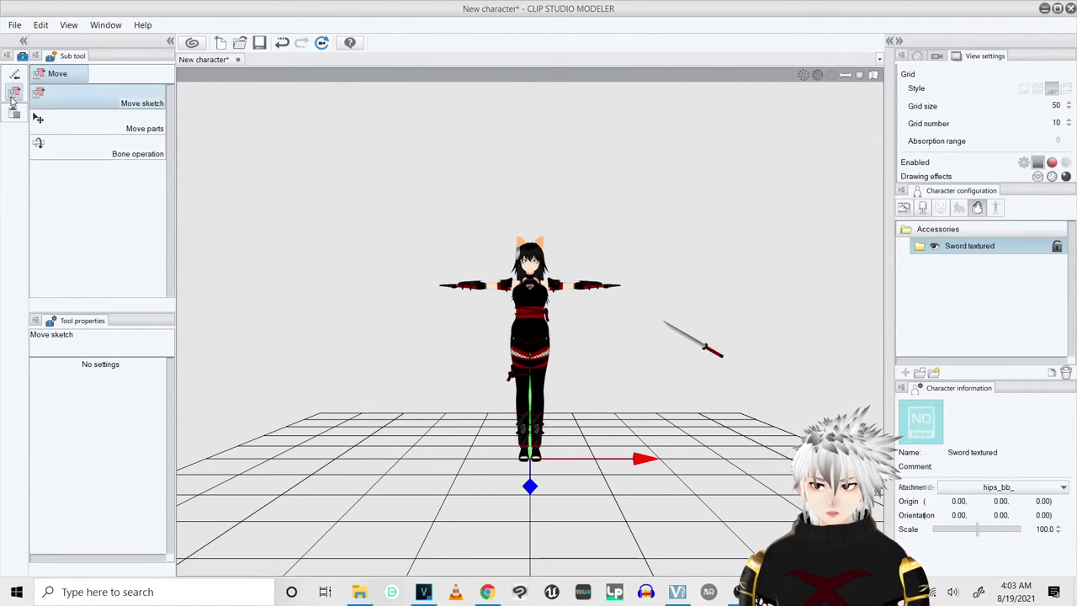
# Move the sword away from the body to origin -64.55, -24.03, 132.03 and list attachment bones.
pyautogui.click(138, 126)
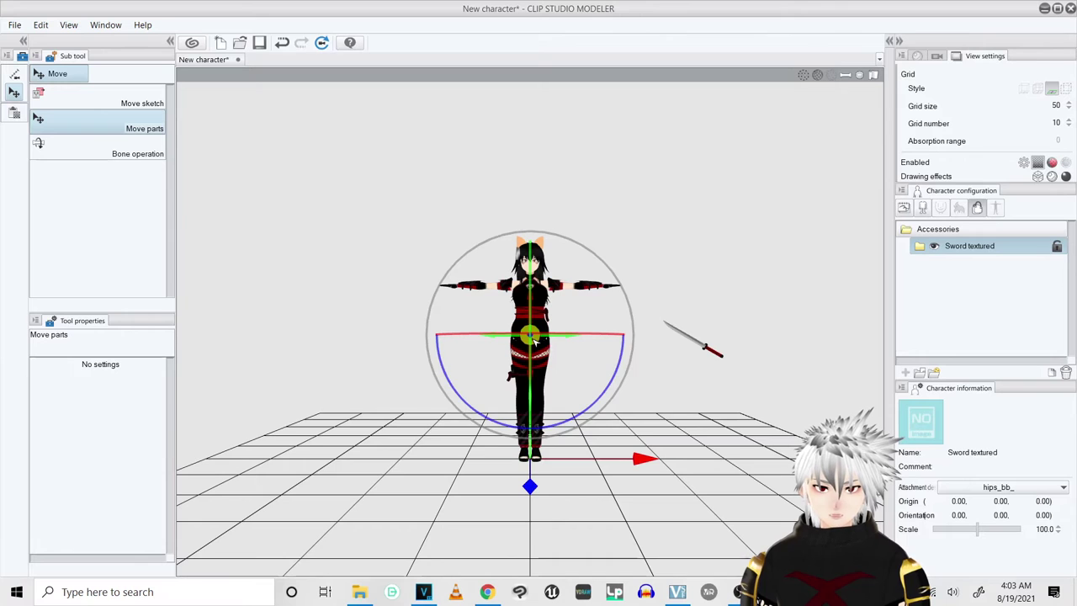
pyautogui.moveTo(535, 340); pyautogui.dragTo(286, 305)
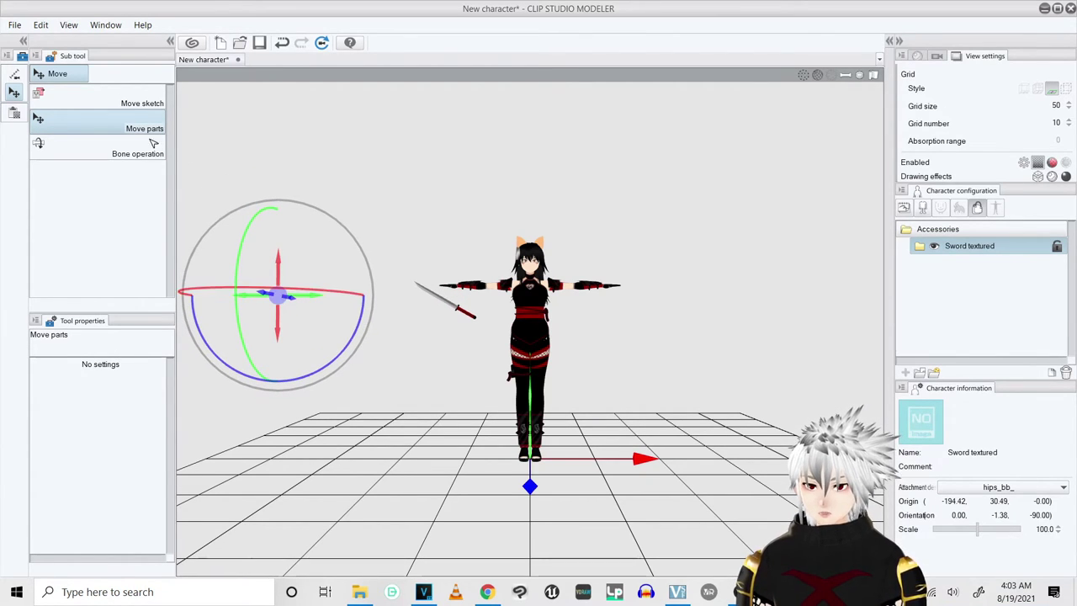
pyautogui.click(13, 76)
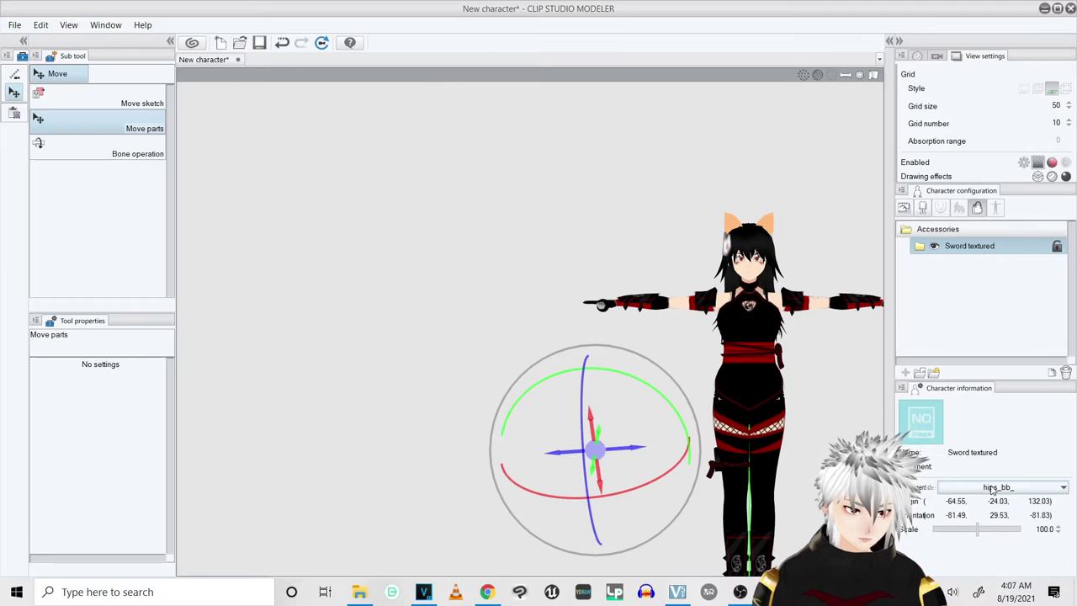
pyautogui.click(992, 488)
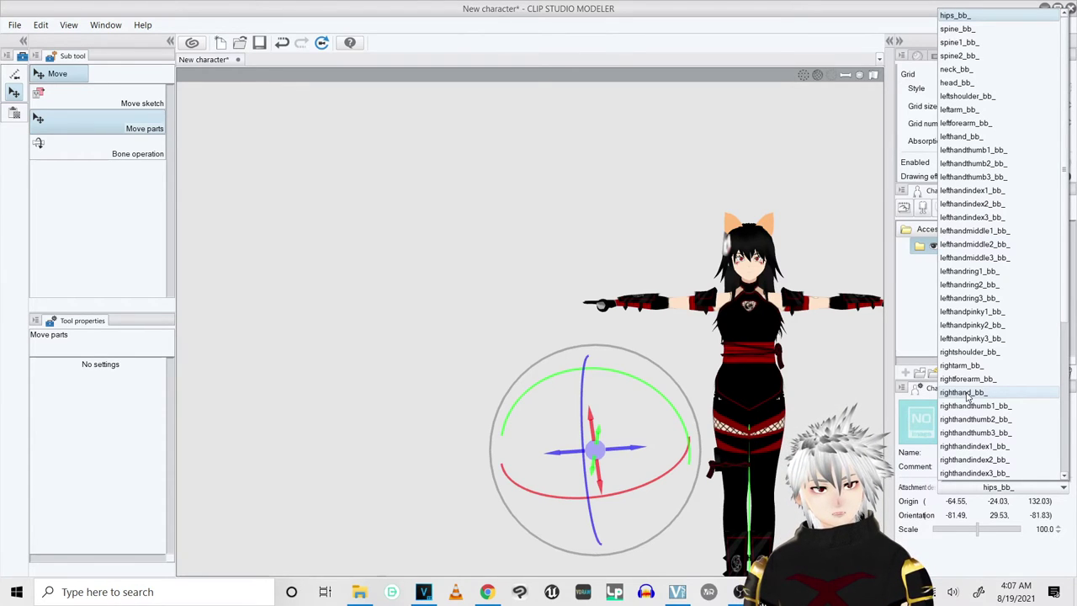
# Attach the sword to righthand_bb_ and rotate and move it into the hand's grip.
pyautogui.click(966, 393)
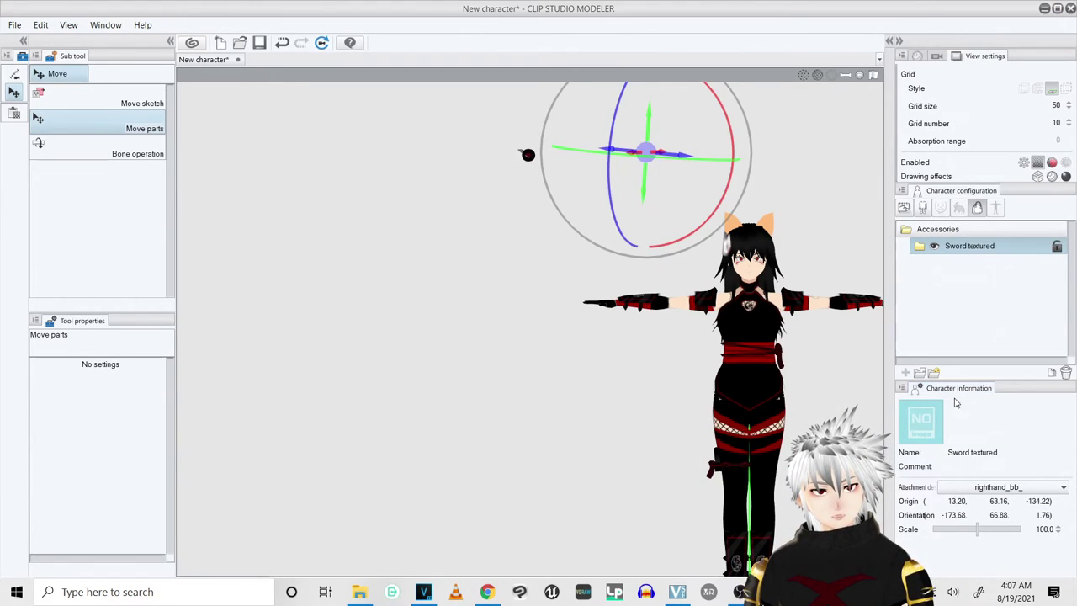
pyautogui.moveTo(730, 160); pyautogui.dragTo(438, 118)
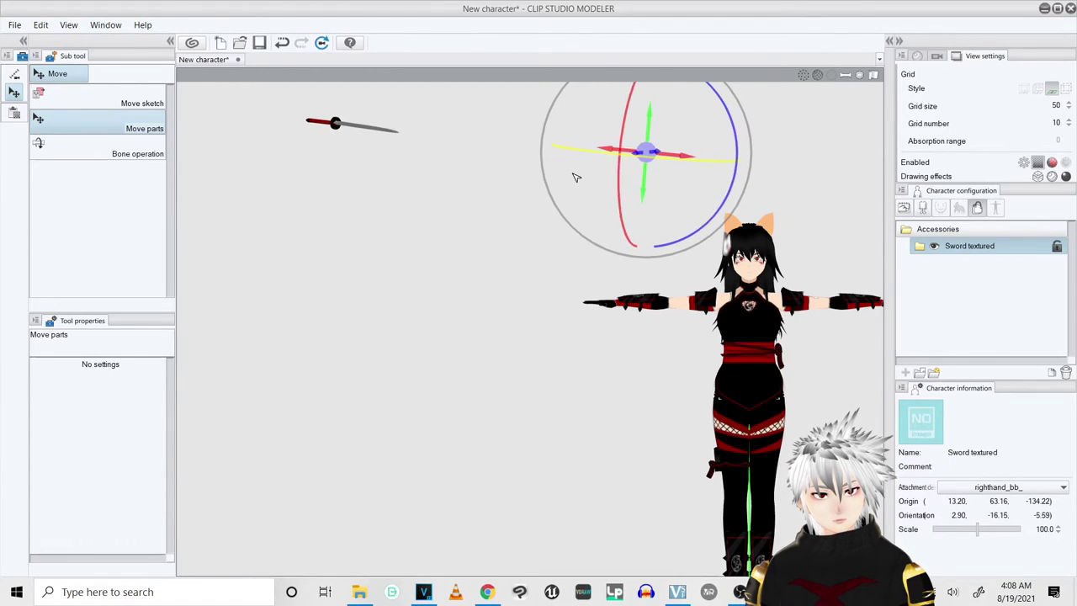
pyautogui.moveTo(644, 153); pyautogui.dragTo(584, 315)
pyautogui.moveTo(752, 274); pyautogui.dragTo(463, 328)
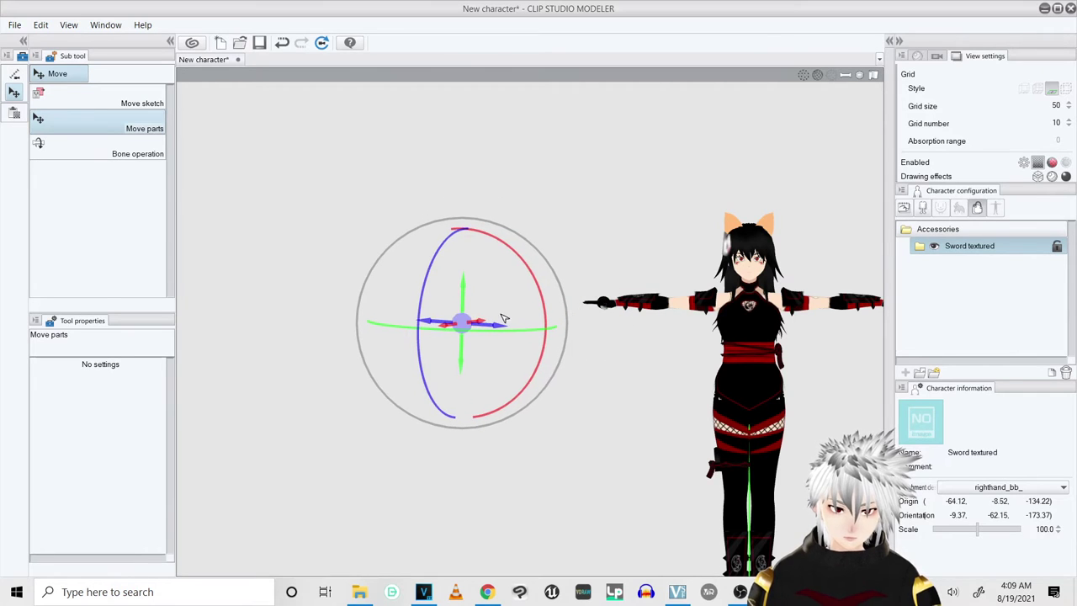
# Check the sword from several angles, shift it to the right side, and reselect Sword textured.fbx.
pyautogui.click(14, 74)
pyautogui.moveTo(664, 345)
pyautogui.mouseDown()
pyautogui.moveTo(727, 409)
pyautogui.moveTo(656, 365)
pyautogui.moveTo(760, 358)
pyautogui.moveTo(673, 357)
pyautogui.mouseUp()
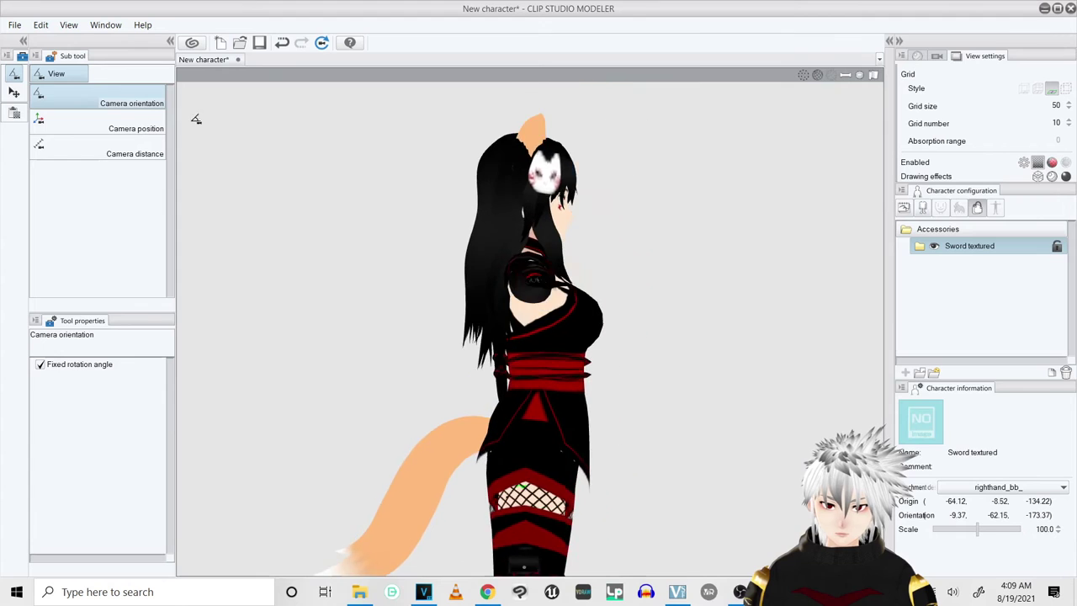
pyautogui.click(135, 153)
pyautogui.moveTo(446, 303); pyautogui.dragTo(445, 228)
pyautogui.press('v')
pyautogui.moveTo(357, 324); pyautogui.dragTo(547, 471)
pyautogui.press('c')
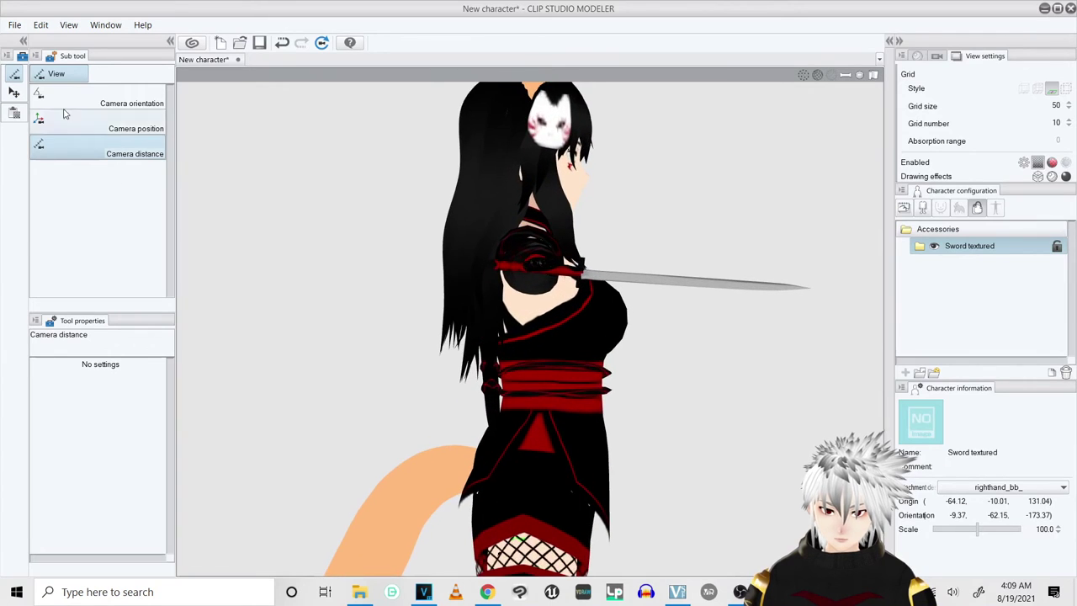
pyautogui.click(131, 102)
pyautogui.moveTo(354, 252); pyautogui.dragTo(379, 298)
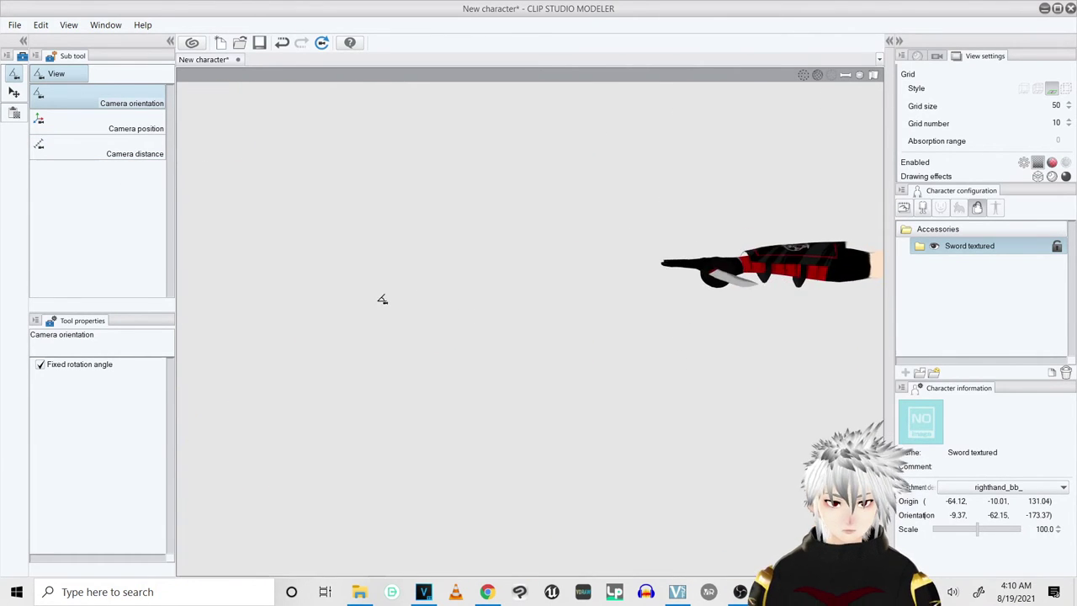
pyautogui.click(85, 157)
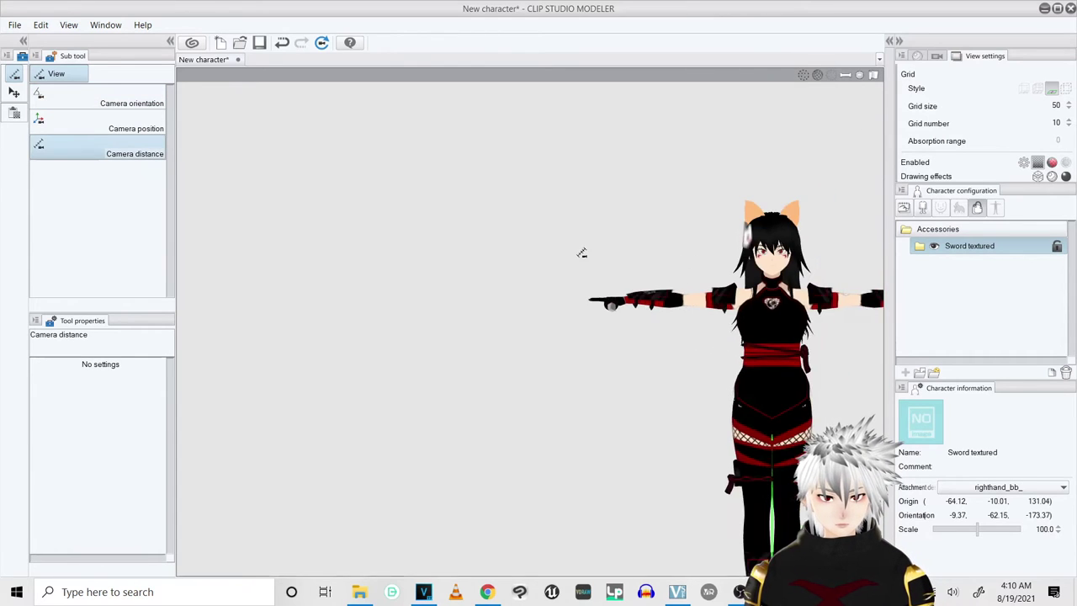
pyautogui.click(919, 373)
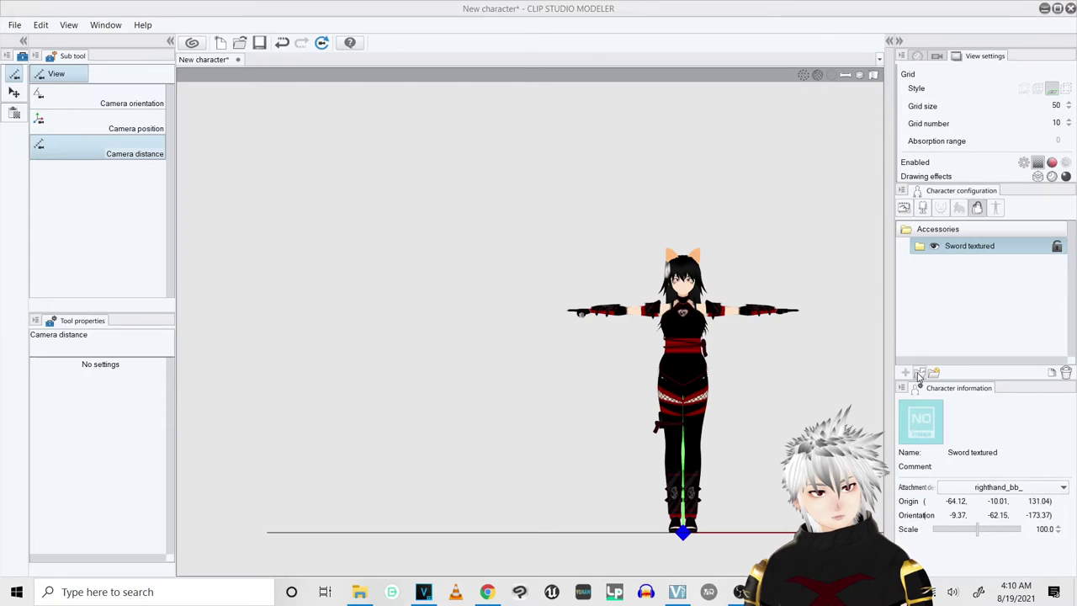
pyautogui.click(182, 134)
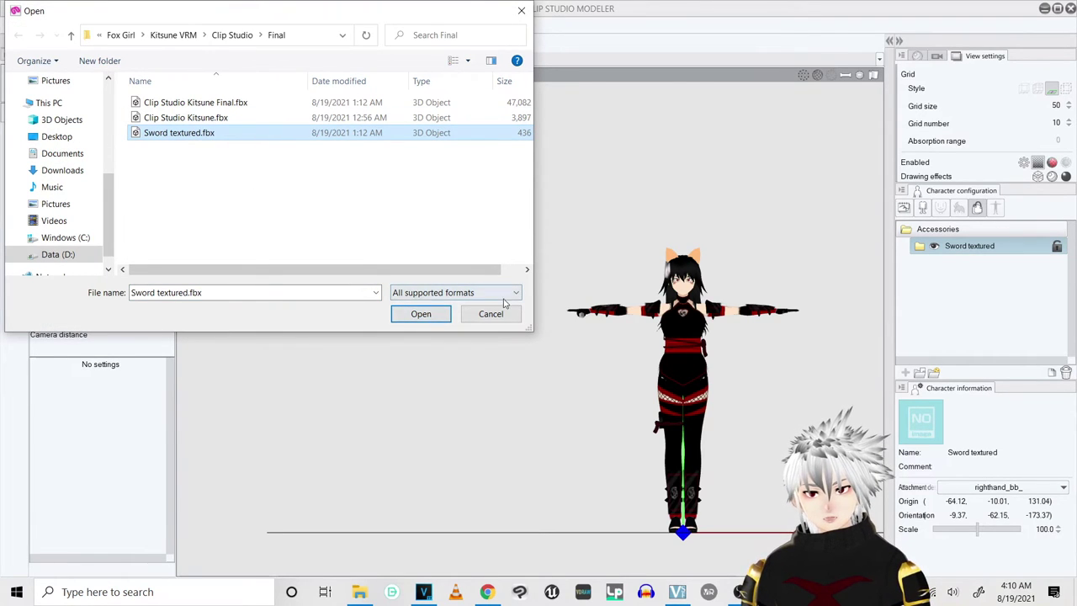
# Load a second Sword textured.fbx and attach it to the spine_bb_ bone.
pyautogui.click(422, 313)
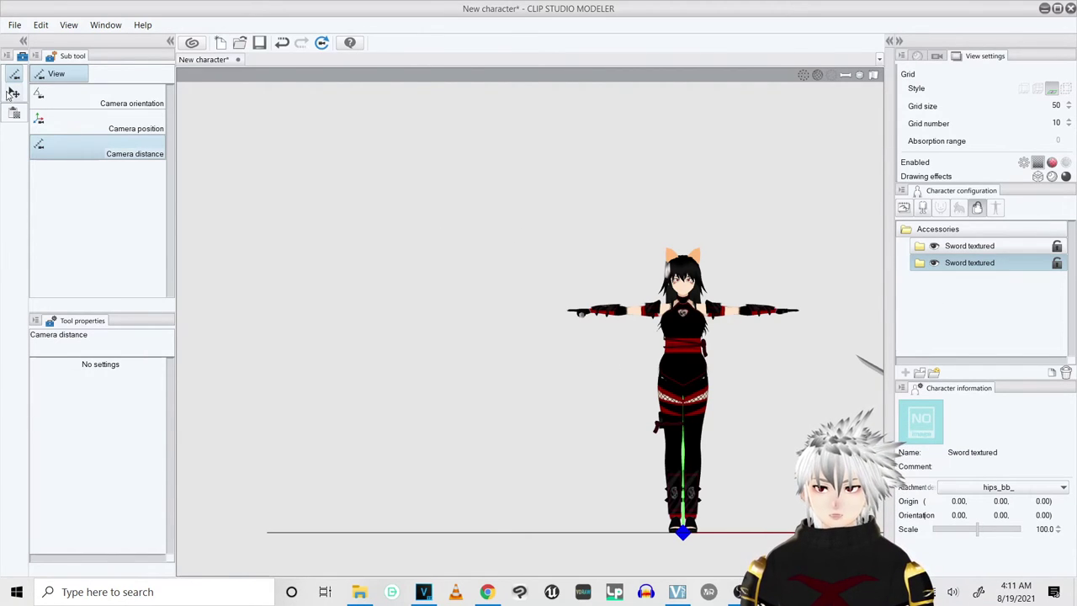
pyautogui.click(999, 487)
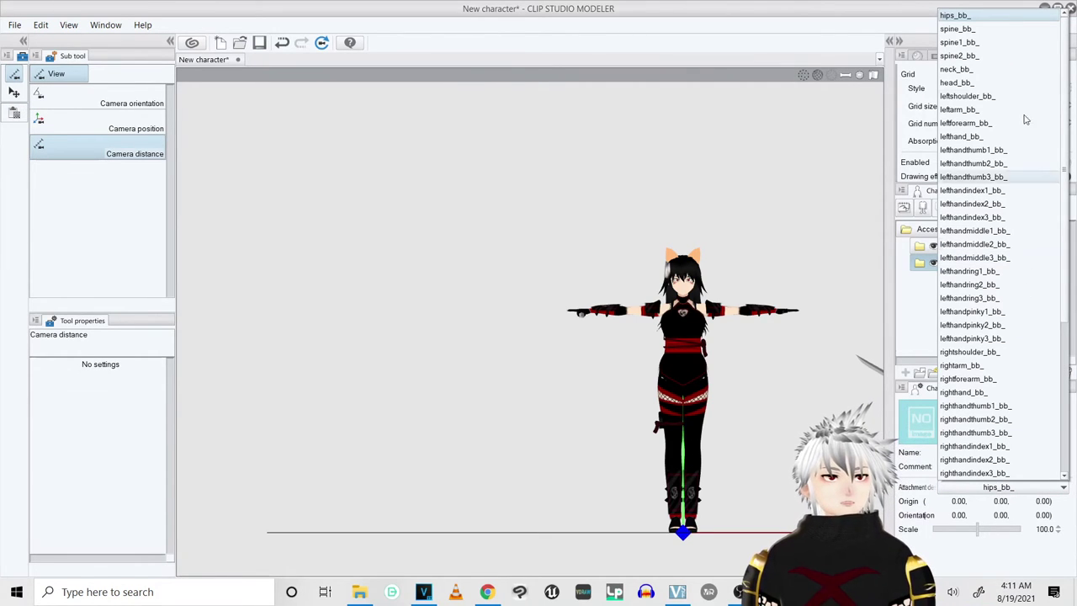
pyautogui.click(982, 30)
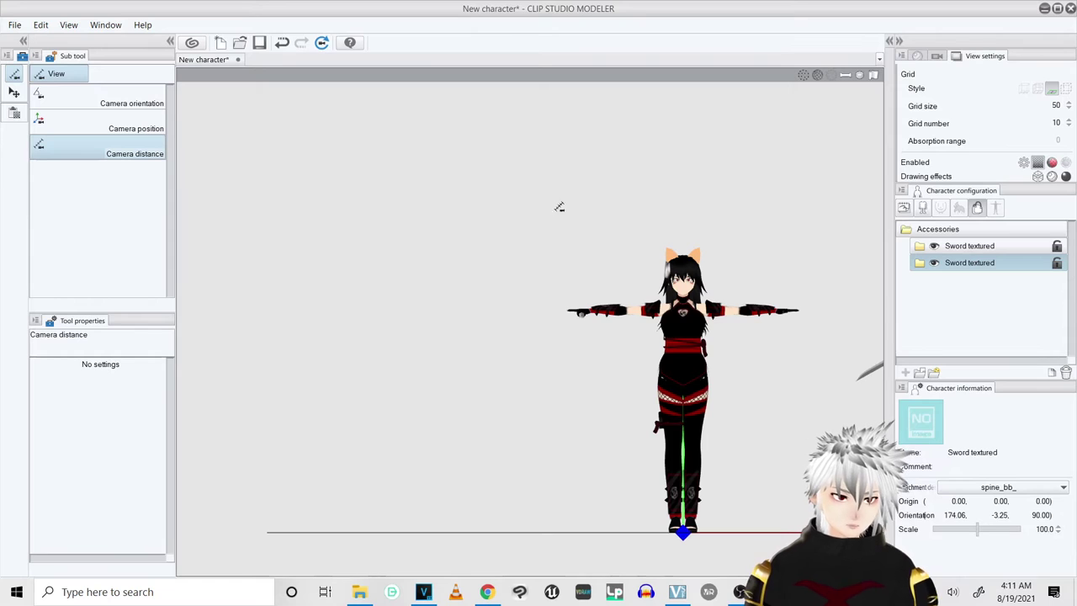
# Move and rotate the spine sword diagonally across the back (orientation -2.62, 5.75, 0.12).
pyautogui.click(15, 94)
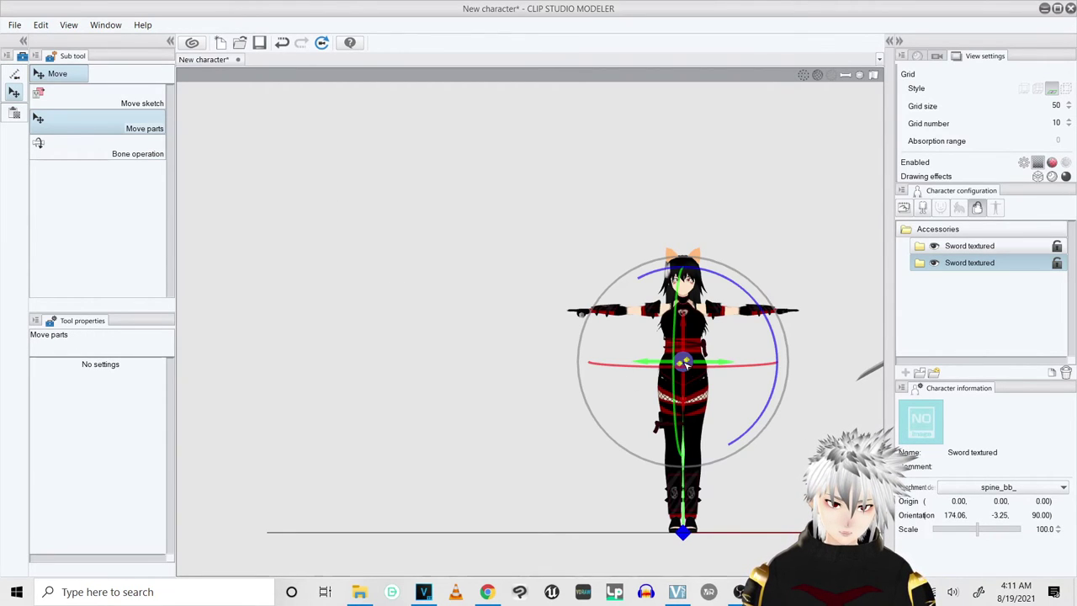
pyautogui.moveTo(683, 362); pyautogui.dragTo(474, 317)
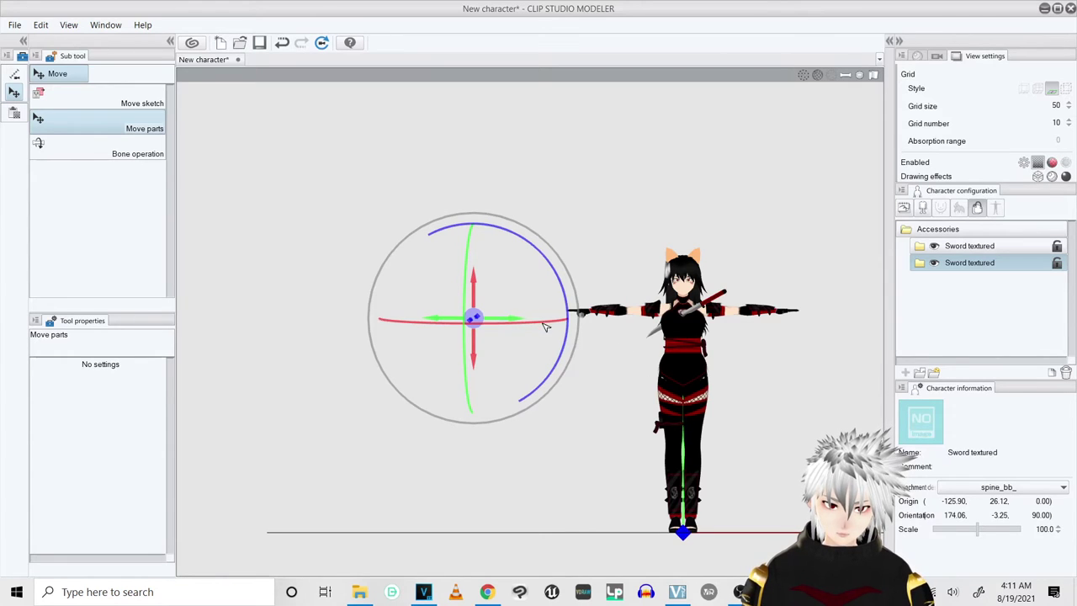
pyautogui.moveTo(551, 324); pyautogui.dragTo(567, 315)
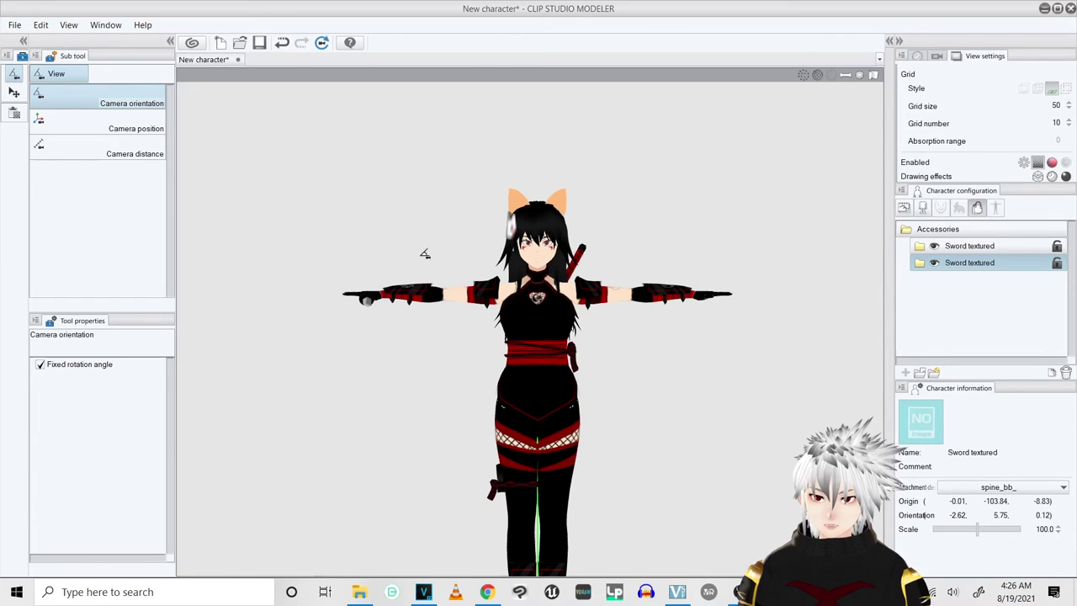
# Save the character under the new name 'Kitsune Tutorial Perfect', keeping the file extension.
pyautogui.click(15, 25)
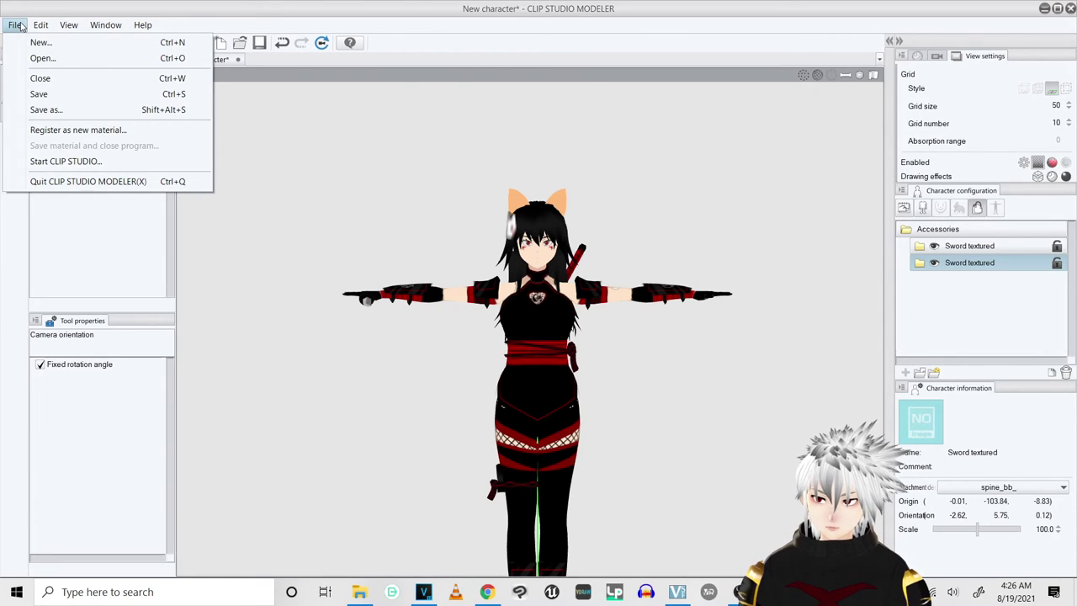
pyautogui.click(37, 110)
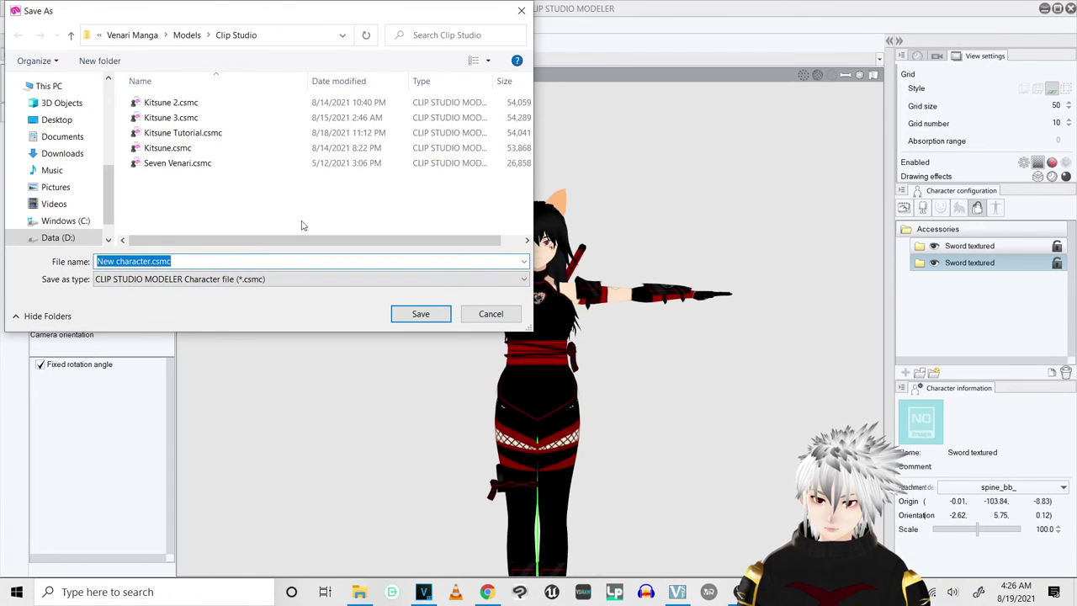
pyautogui.moveTo(152, 262); pyautogui.dragTo(84, 274)
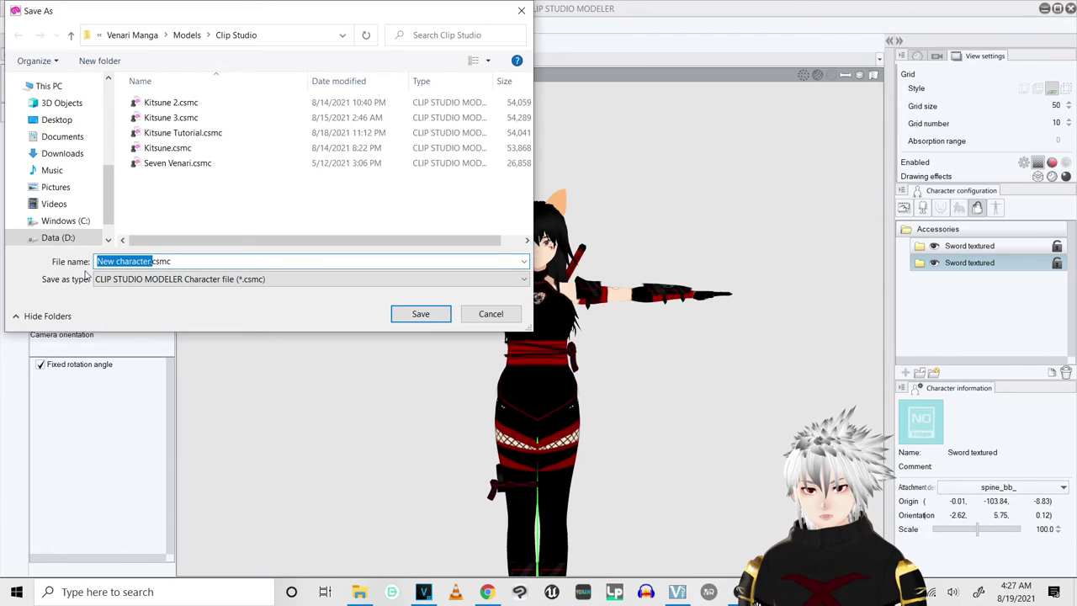
pyautogui.write('Kitsune')
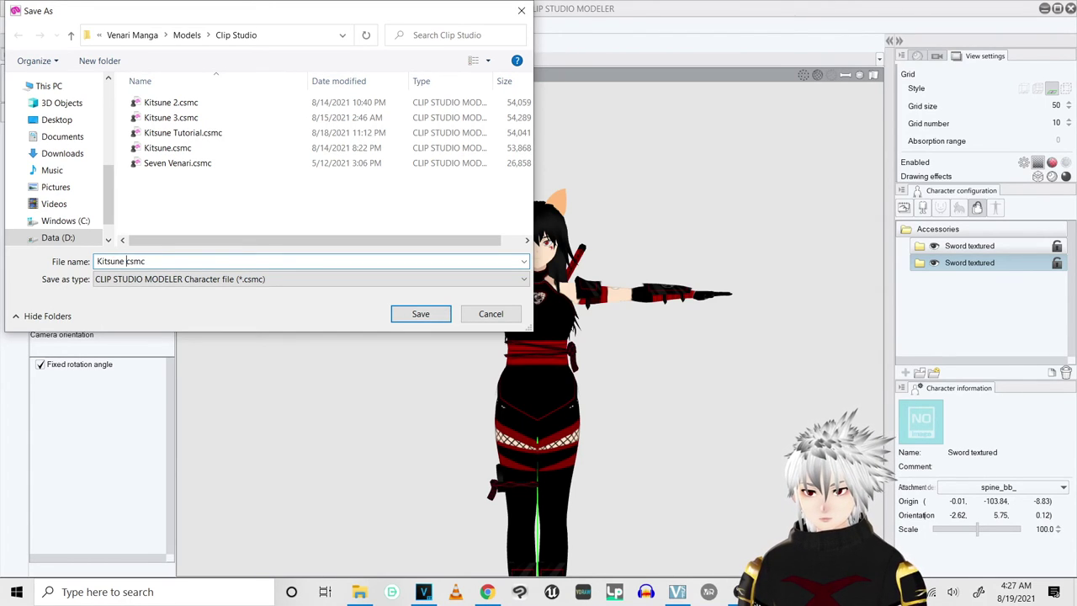
pyautogui.write(' Tutoo')
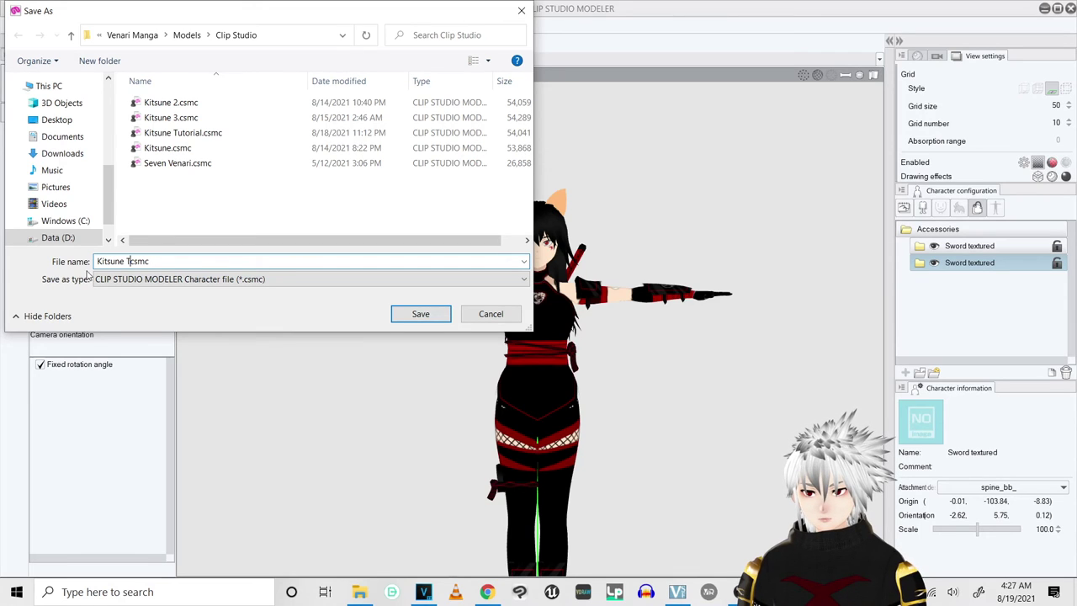
pyautogui.press('BackSpace')
pyautogui.write('rial')
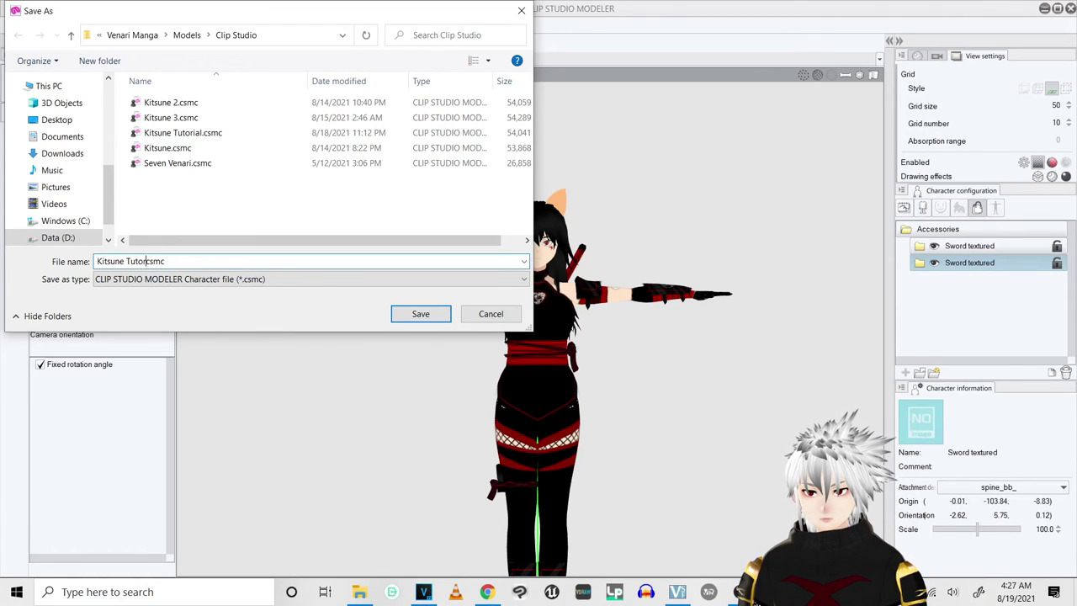
pyautogui.write(' Perfect')
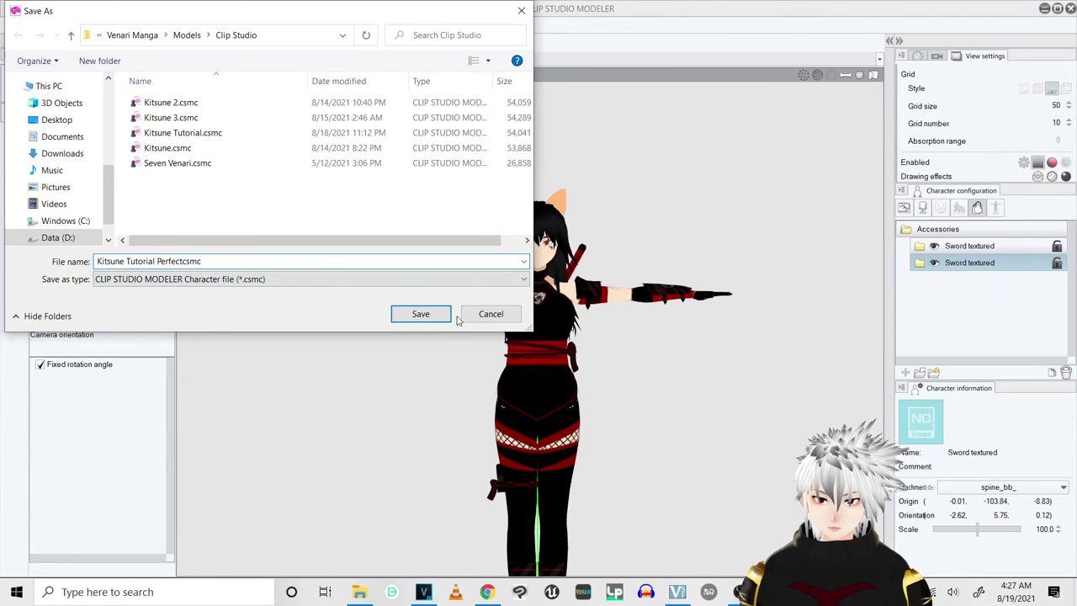
pyautogui.click(420, 314)
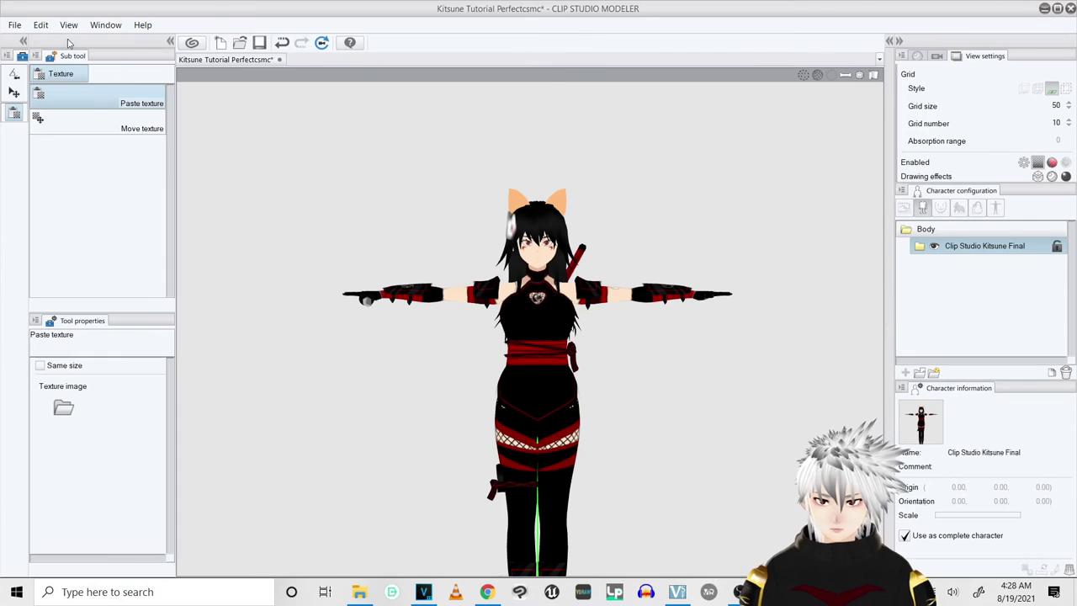
# Register the character as a new material named Kitsune Tutorial, saved in the 3D folder.
pyautogui.click(15, 25)
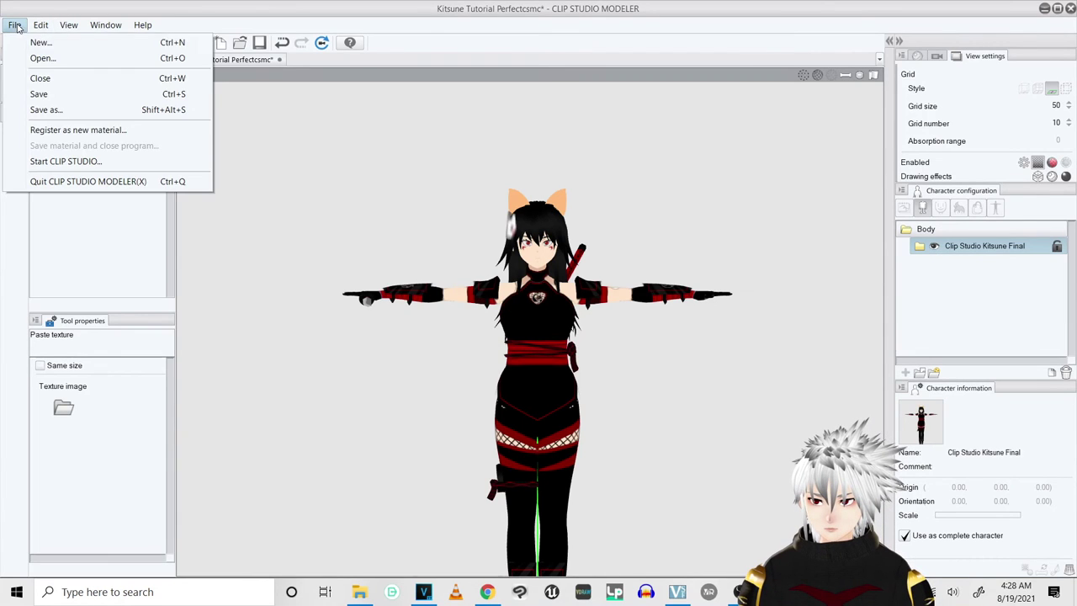
pyautogui.click(46, 132)
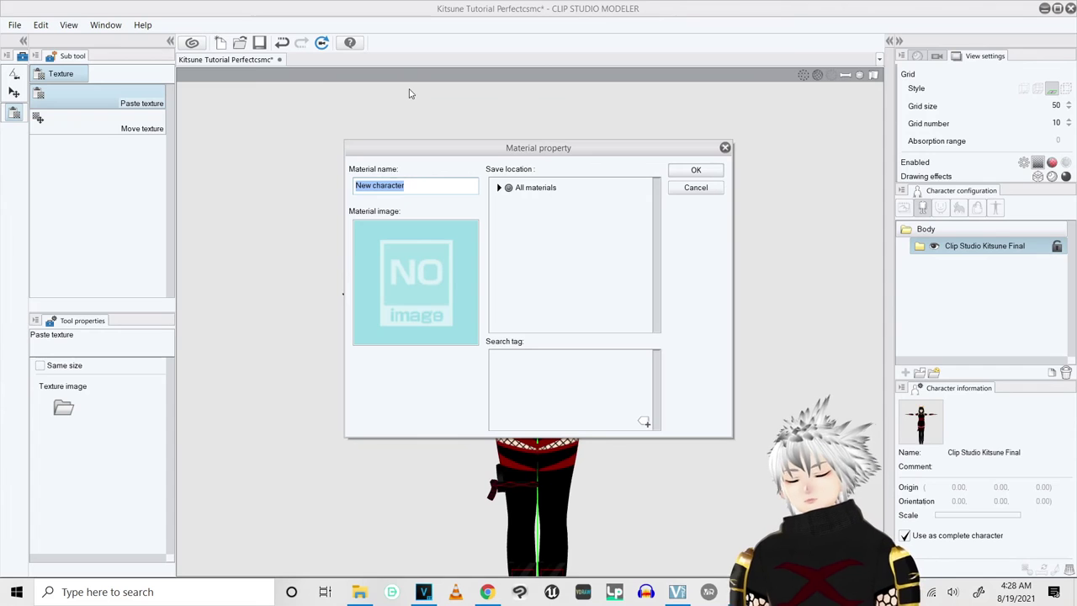
pyautogui.write('Kitsun')
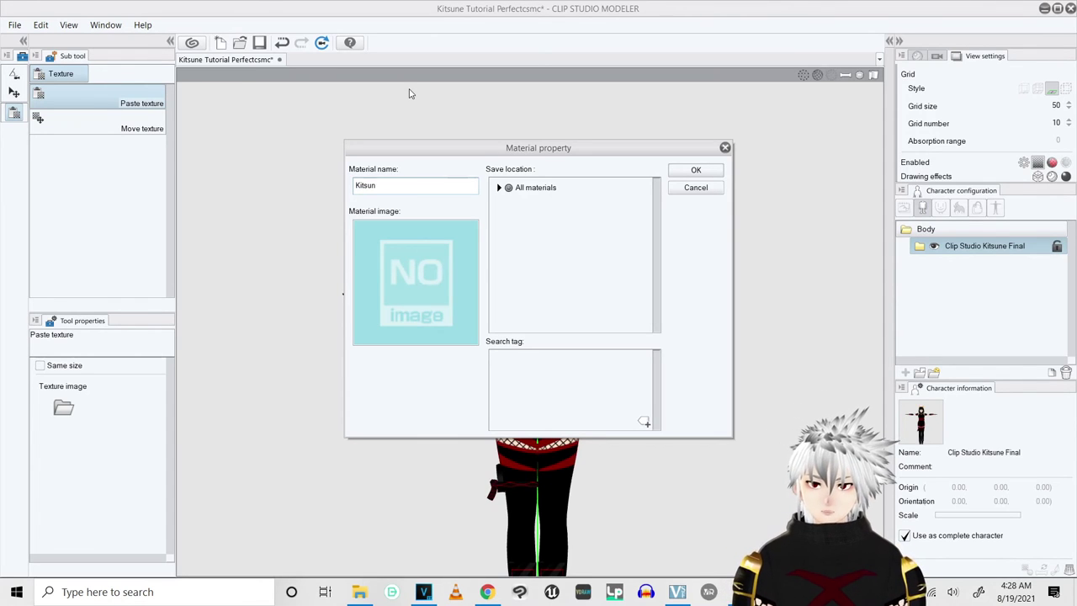
pyautogui.write('e Tutorial Perfect')
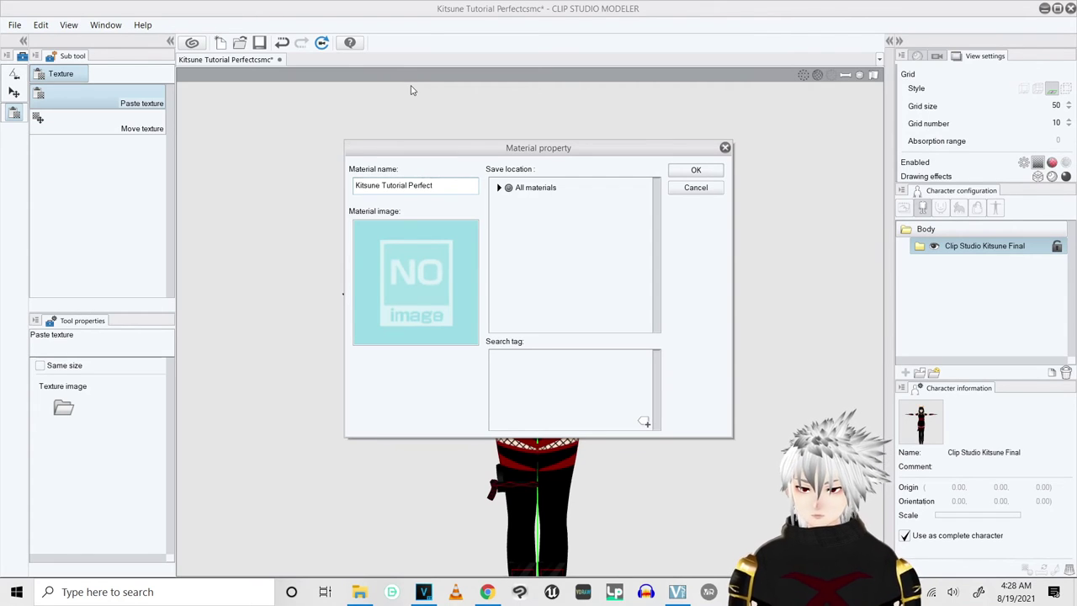
pyautogui.click(501, 190)
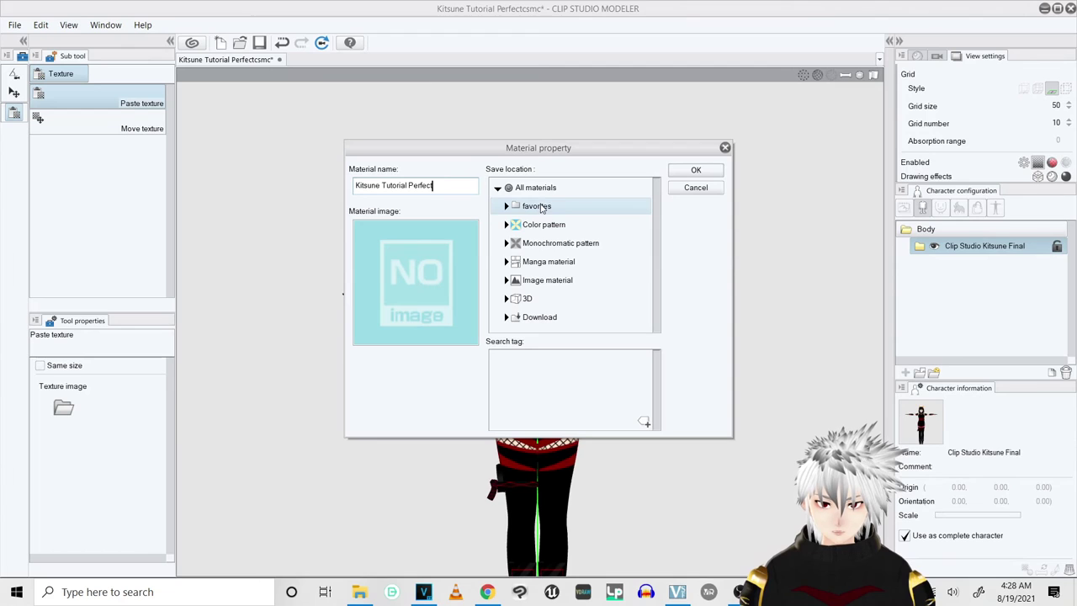
pyautogui.click(538, 299)
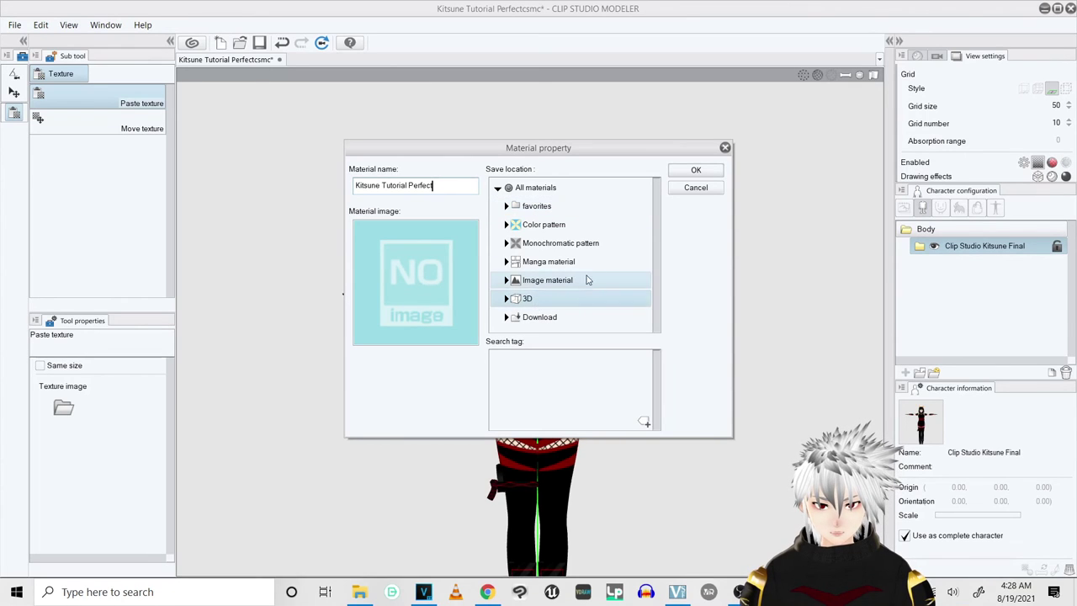
# Add the search tags '3D' and 'Kitsune' and save the material.
pyautogui.click(645, 423)
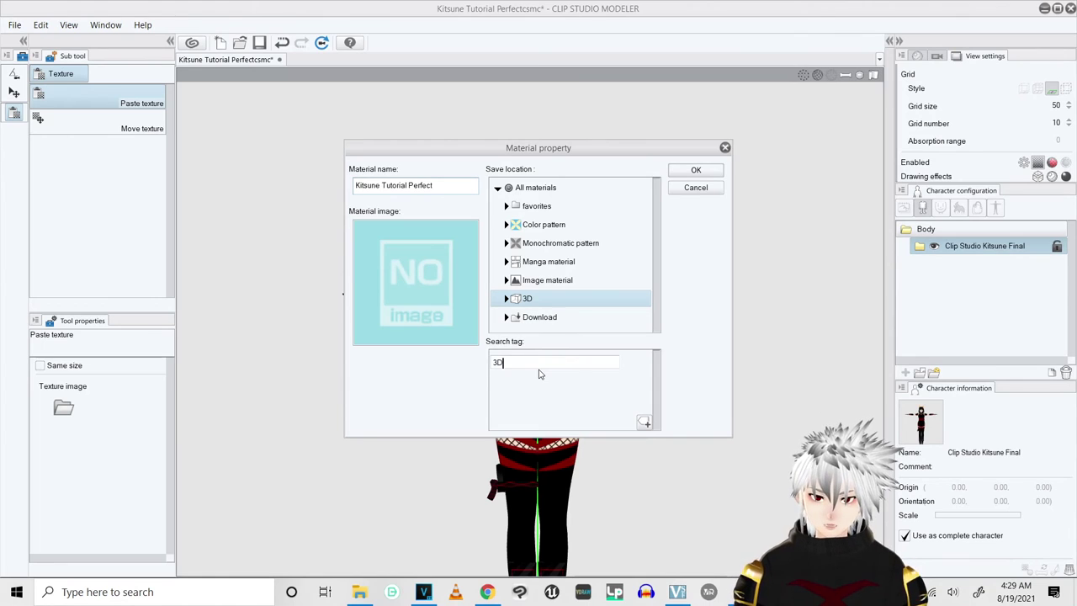
pyautogui.write('3D')
pyautogui.press('Return')
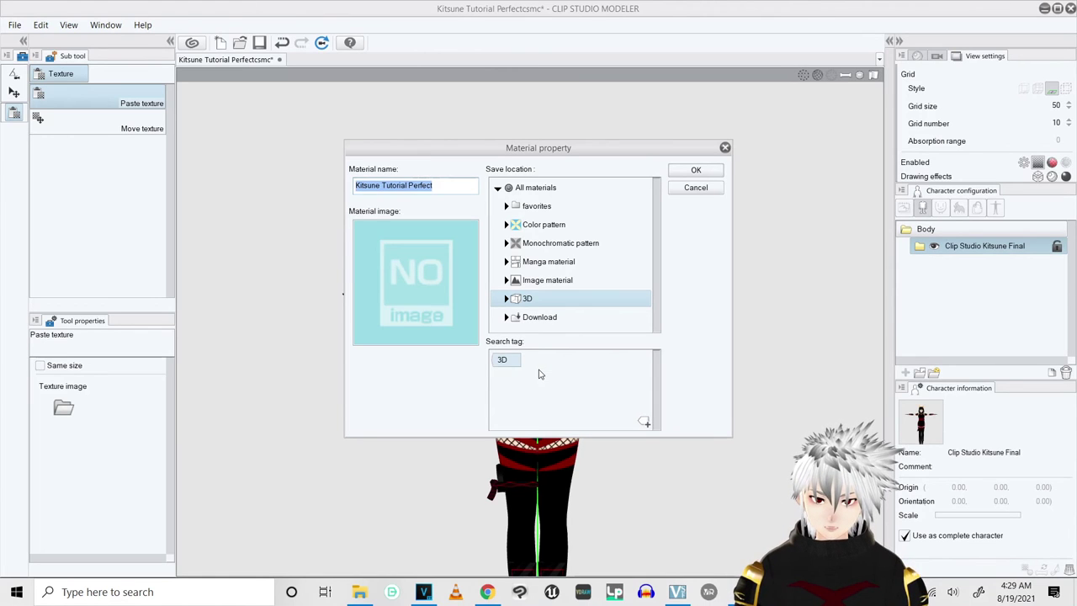
pyautogui.click(644, 423)
pyautogui.write('Kitsune')
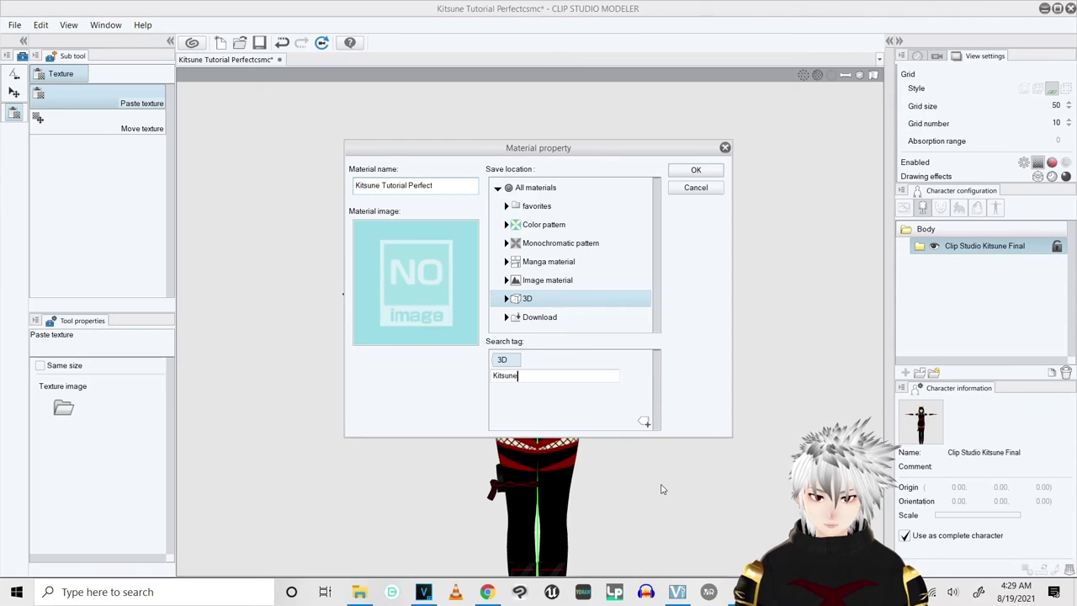
pyautogui.press('Return')
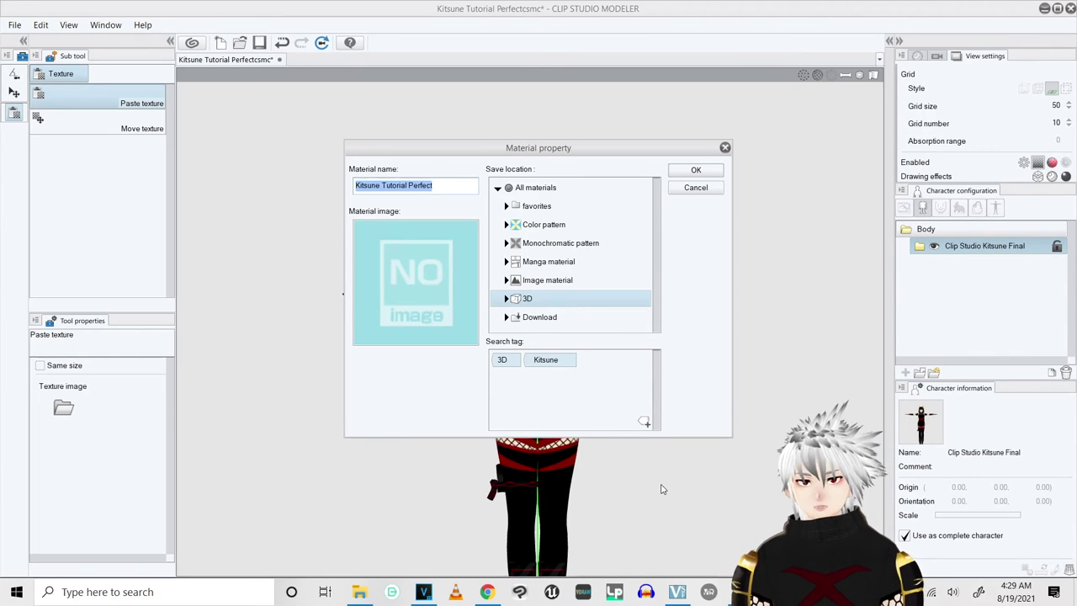
pyautogui.click(697, 171)
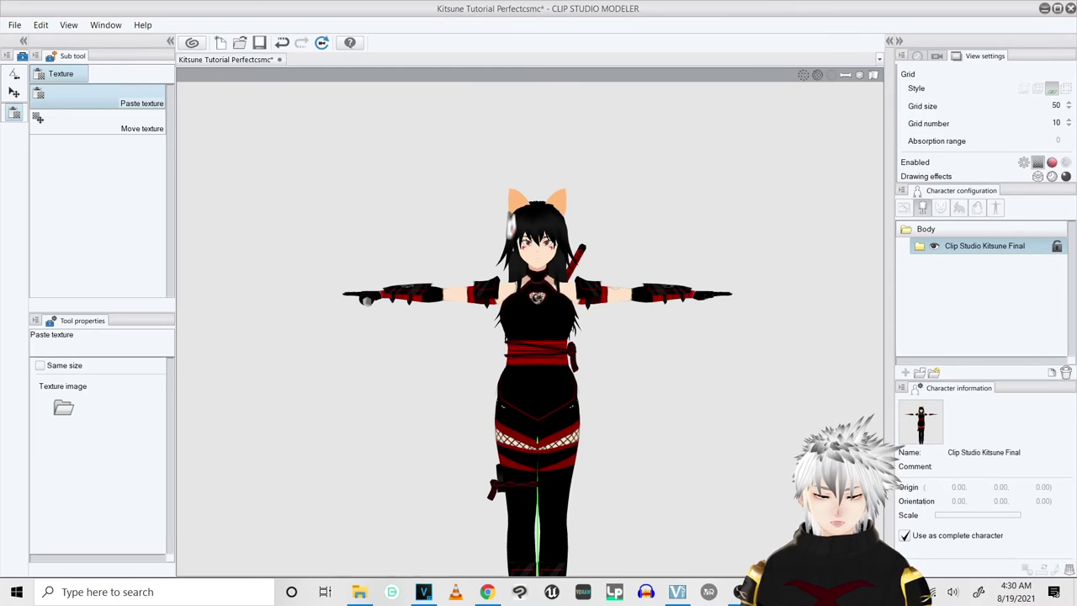
# Bring the CLIP STUDIO launcher to the front.
pyautogui.hotkey('alt', 'Tab')
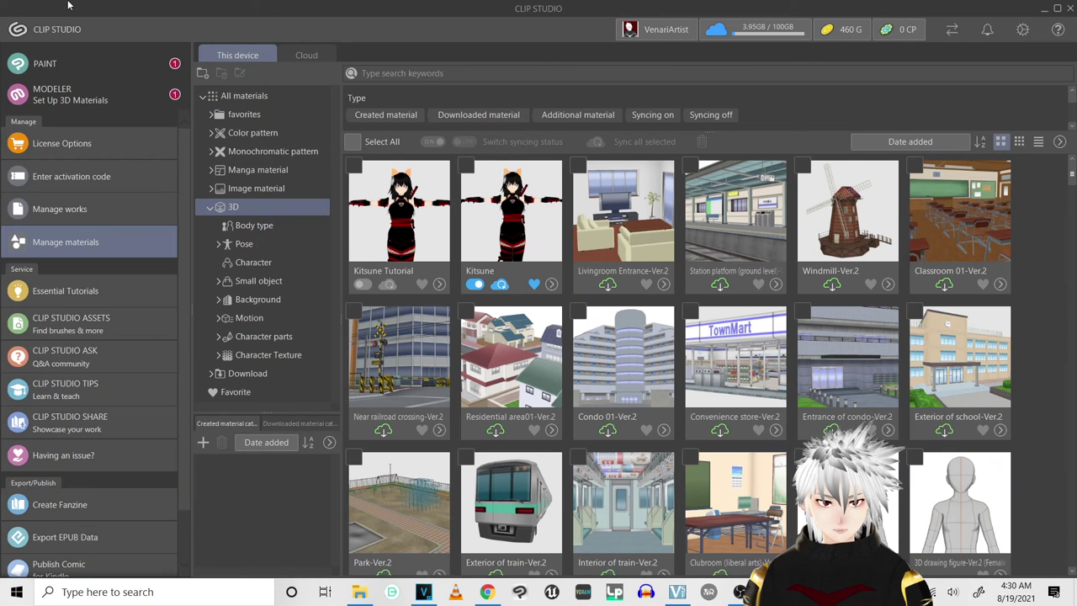
# Launch PAINT, create a blank 600×600 px illustration, and select Kitsune Tutorial Perfect in the 3D materials.
pyautogui.click(44, 65)
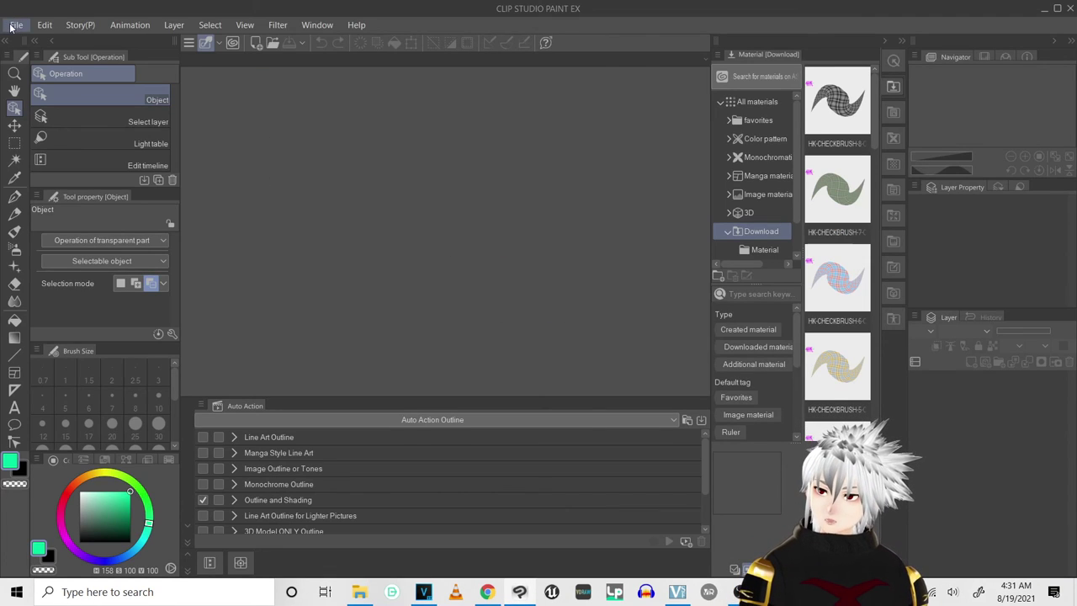
pyautogui.click(16, 24)
pyautogui.click(40, 43)
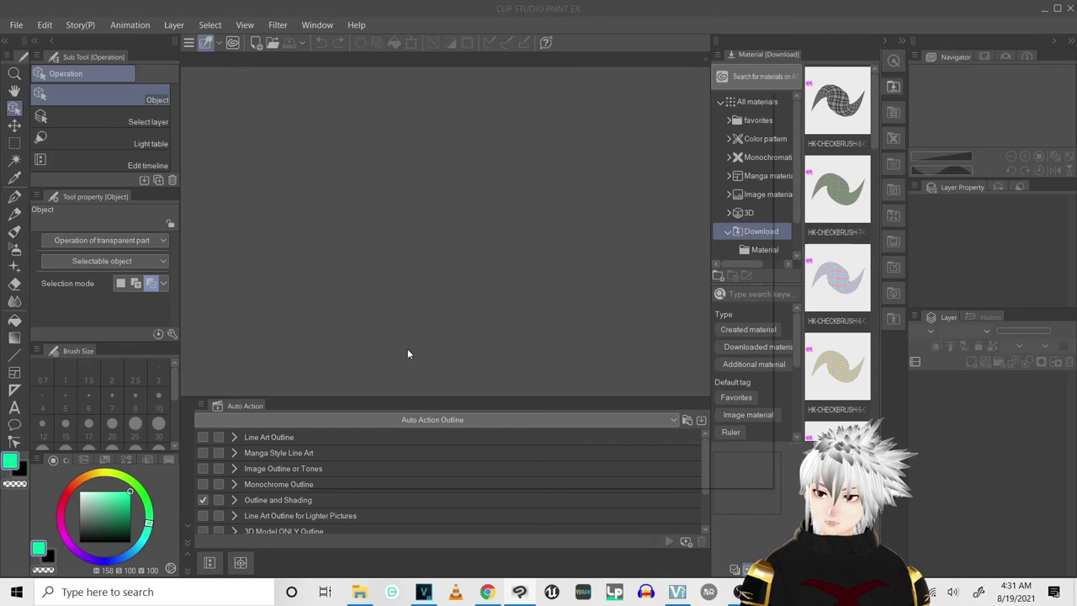
pyautogui.click(722, 120)
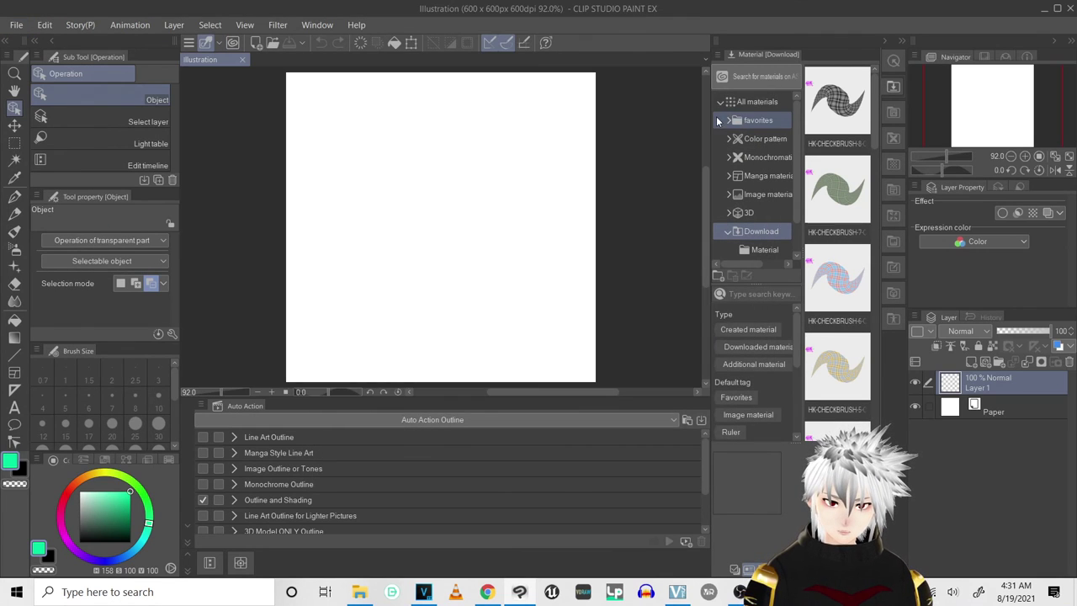
pyautogui.click(745, 212)
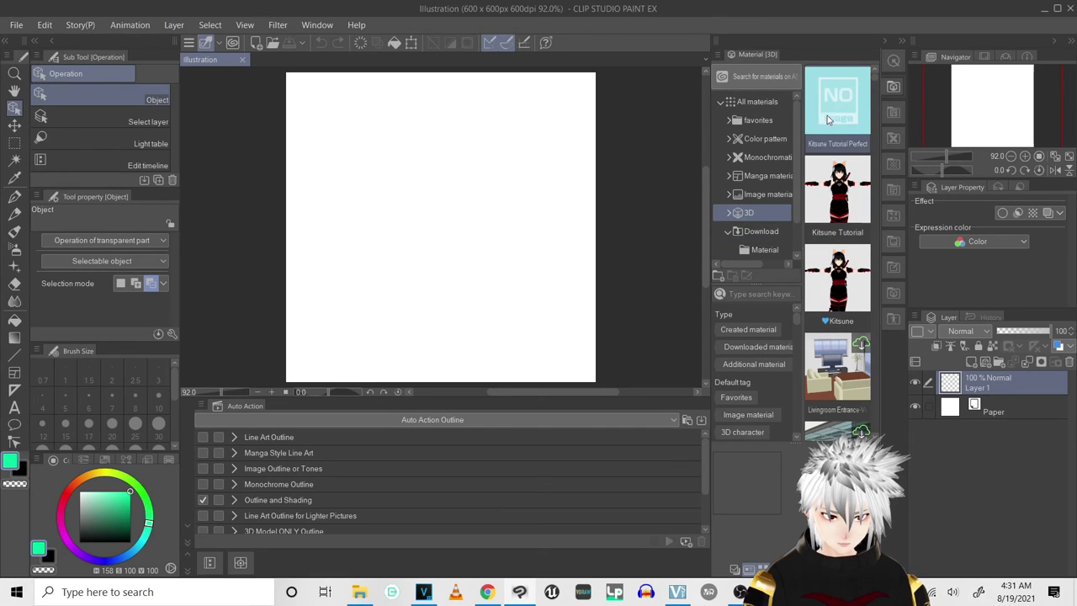
pyautogui.click(827, 124)
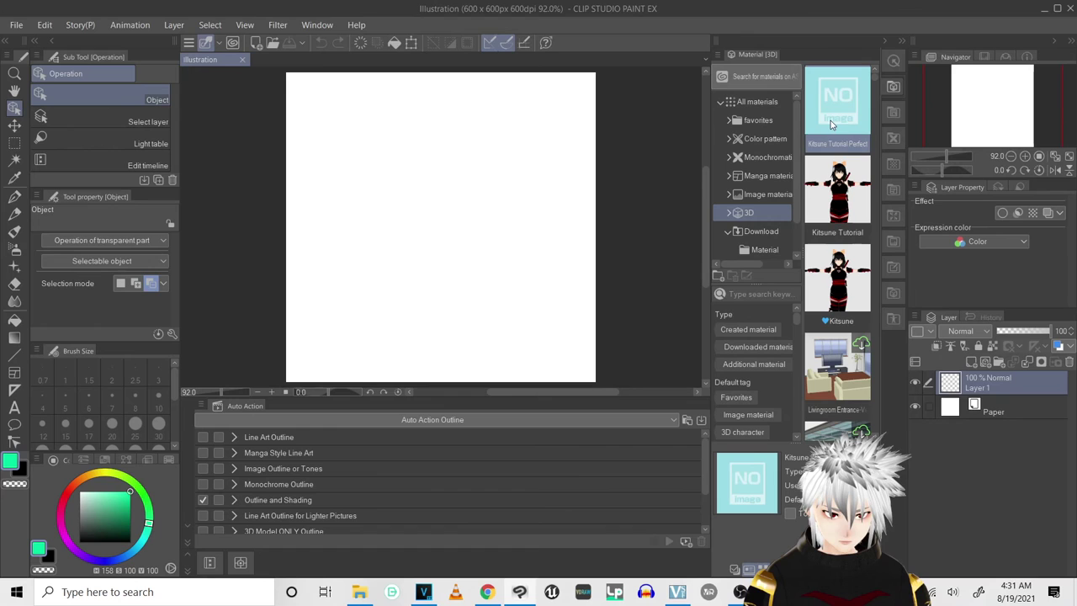
# Drag the Kitsune Tutorial Perfect material onto the canvas to load the 3D character.
pyautogui.moveTo(845, 115); pyautogui.dragTo(464, 267)
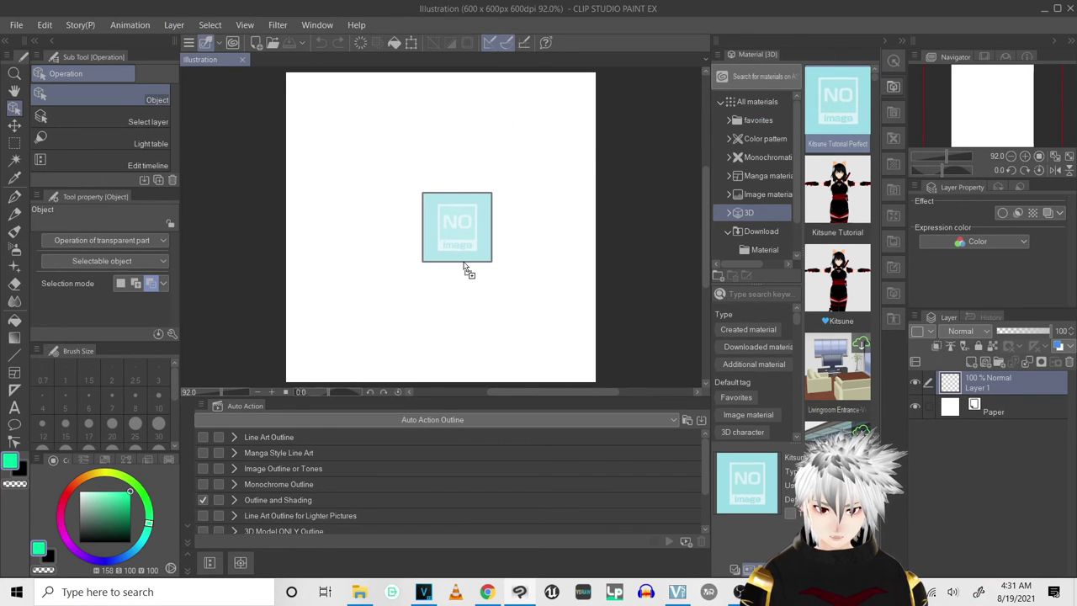
pyautogui.moveTo(464, 268); pyautogui.dragTo(464, 267)
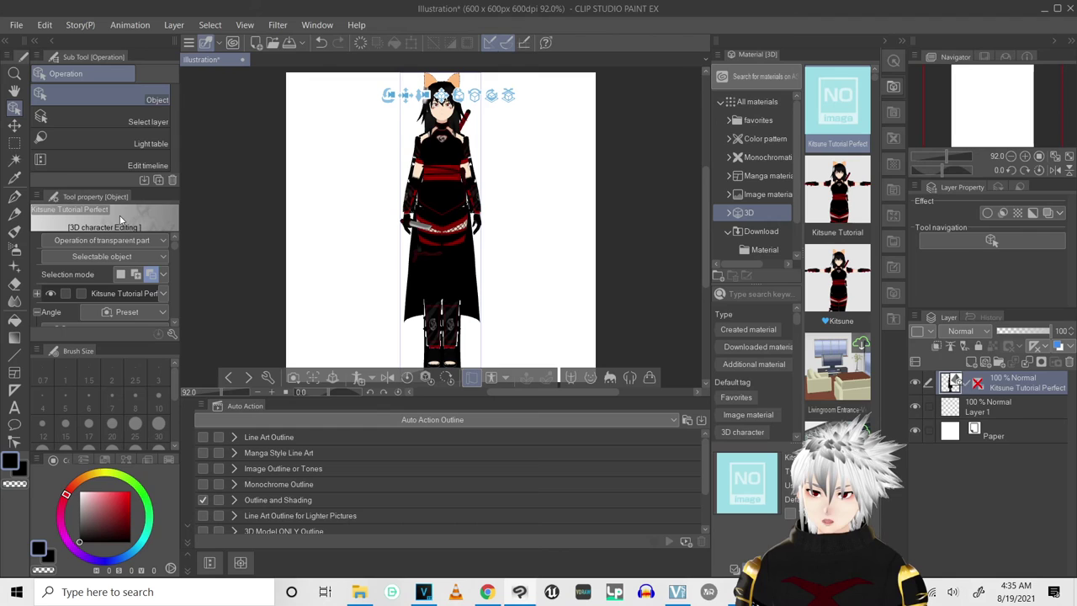
pyautogui.click(308, 25)
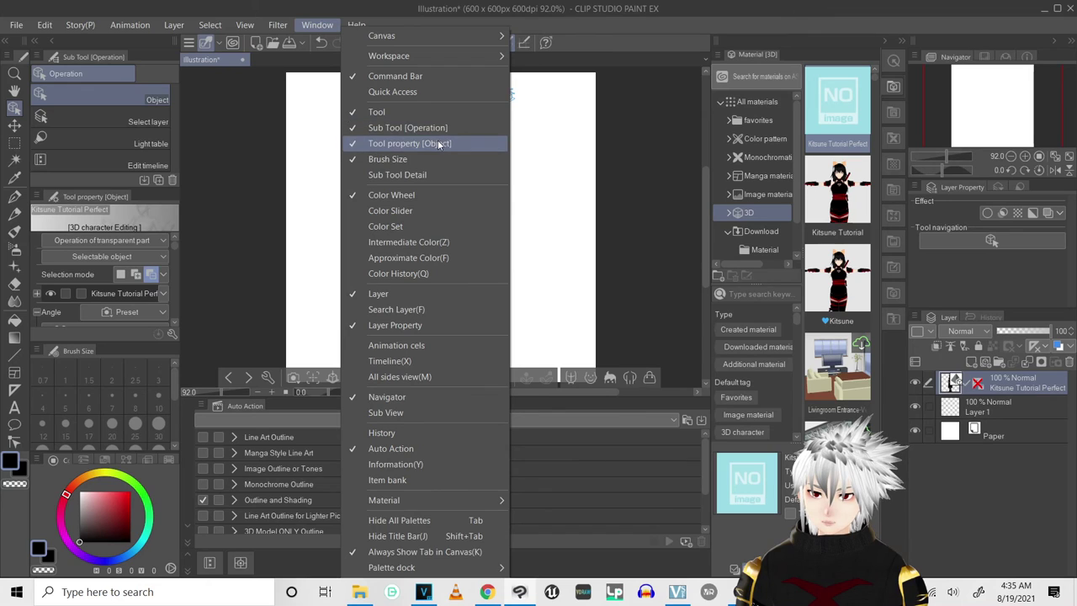
pyautogui.click(316, 25)
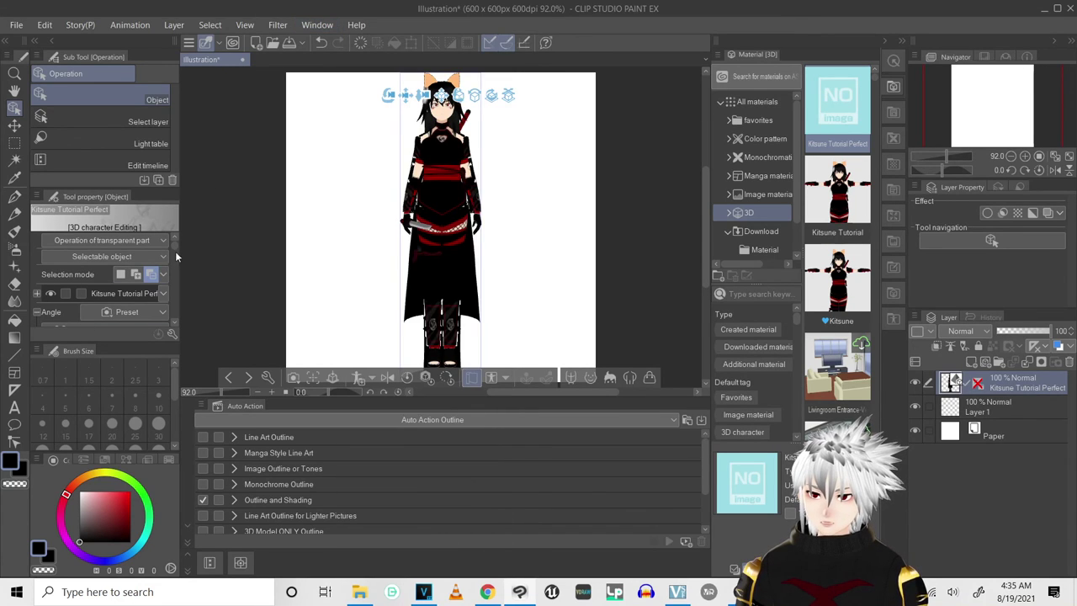
# Uncheck Outline width to remove the thick outlines and switch the 3D editing mode.
pyautogui.moveTo(175, 242); pyautogui.dragTo(178, 314)
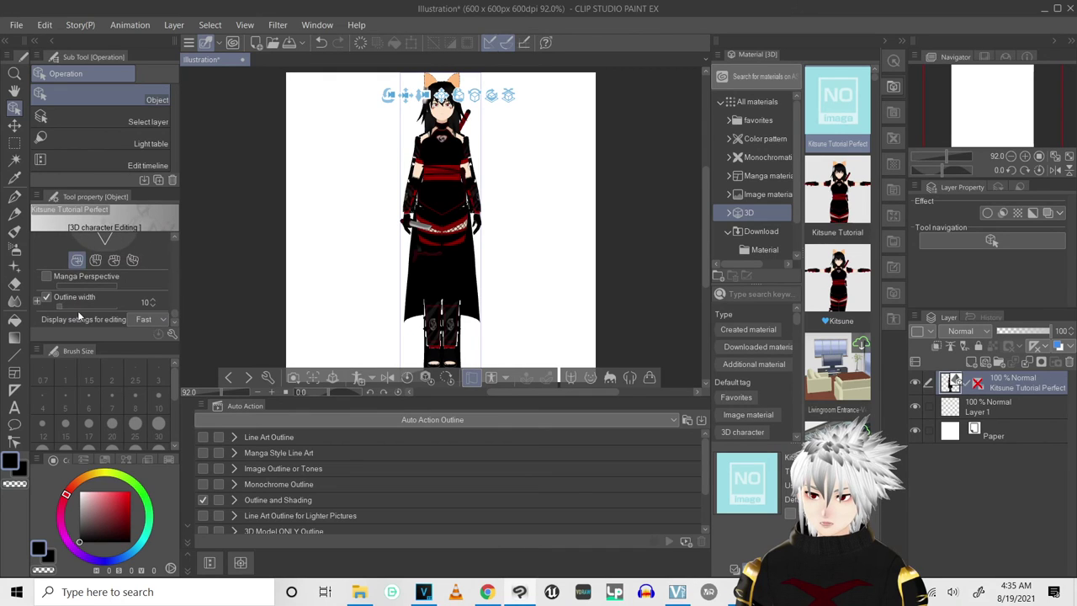
pyautogui.click(46, 298)
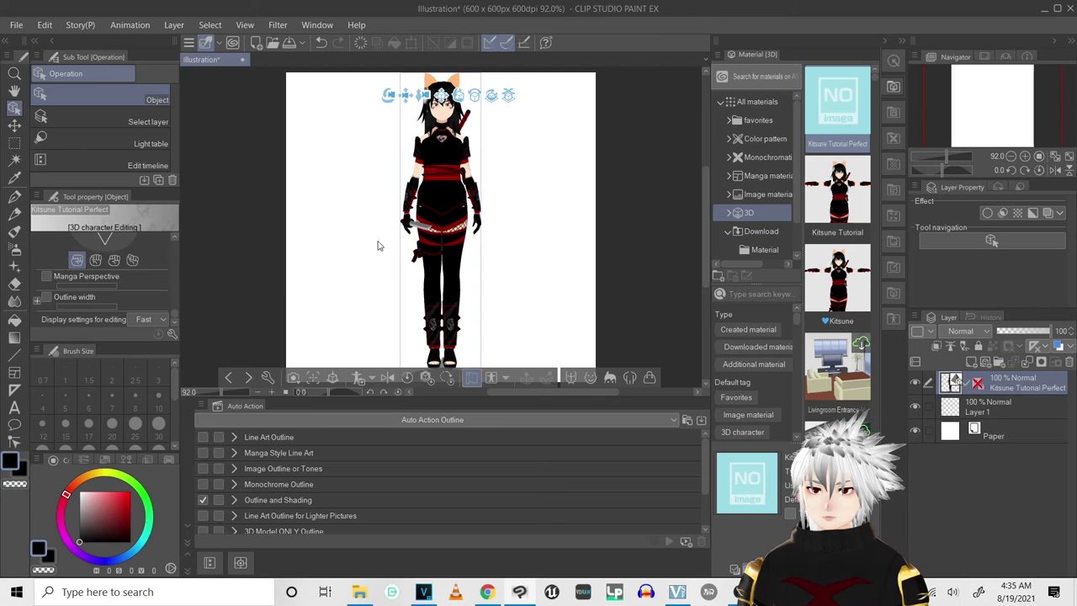
pyautogui.click(94, 261)
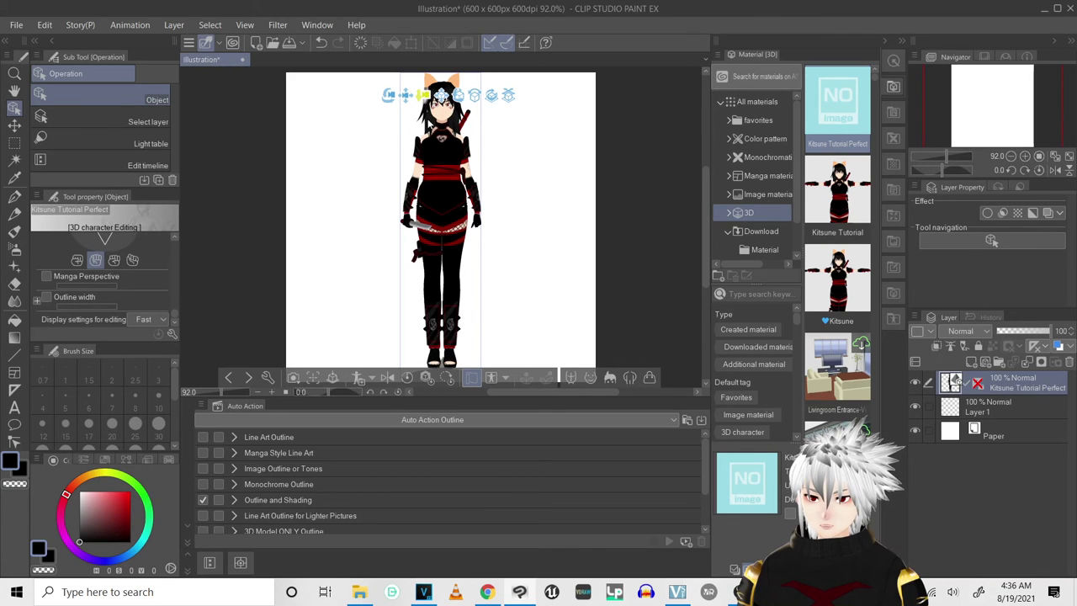
# In Character parts, keep only the first of the two Sword textured parts visible.
pyautogui.scroll(5, 172, 242)
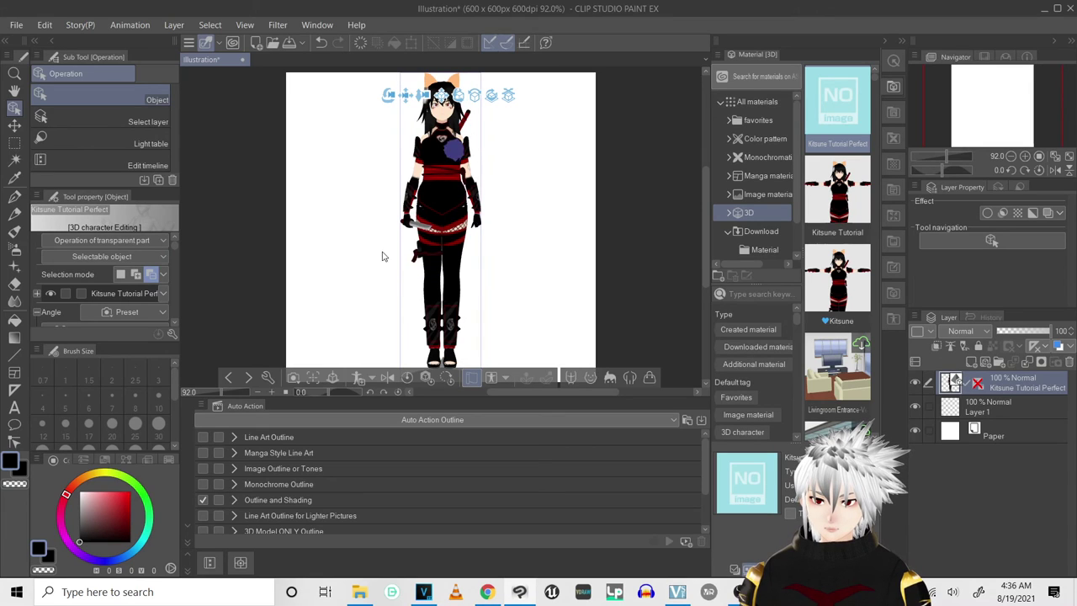
pyautogui.moveTo(174, 246); pyautogui.dragTo(191, 269)
pyautogui.scroll(-2, 174, 268)
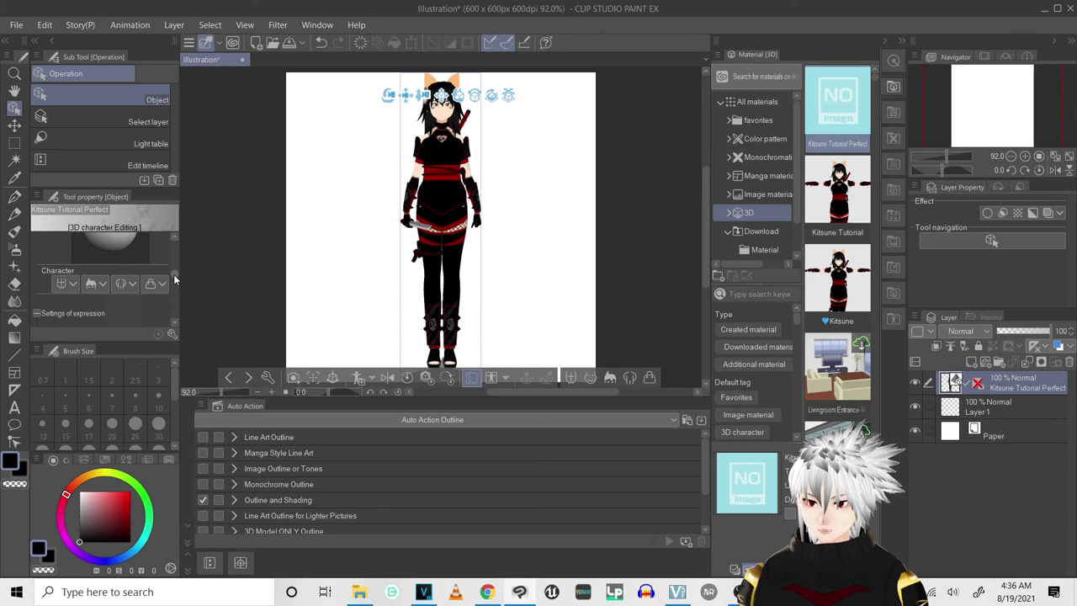
pyautogui.click(163, 284)
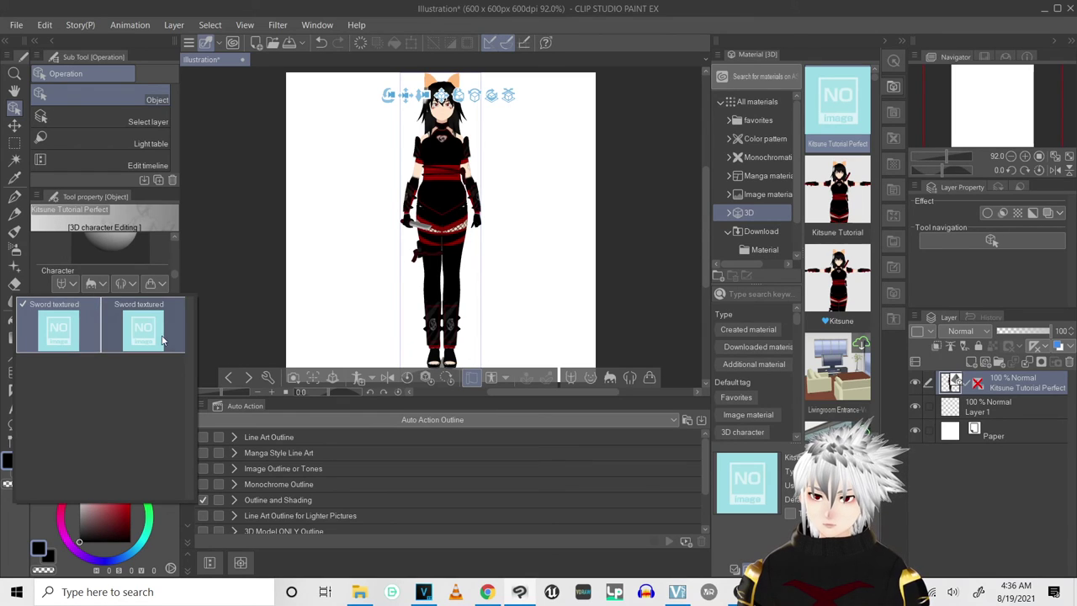
pyautogui.click(61, 336)
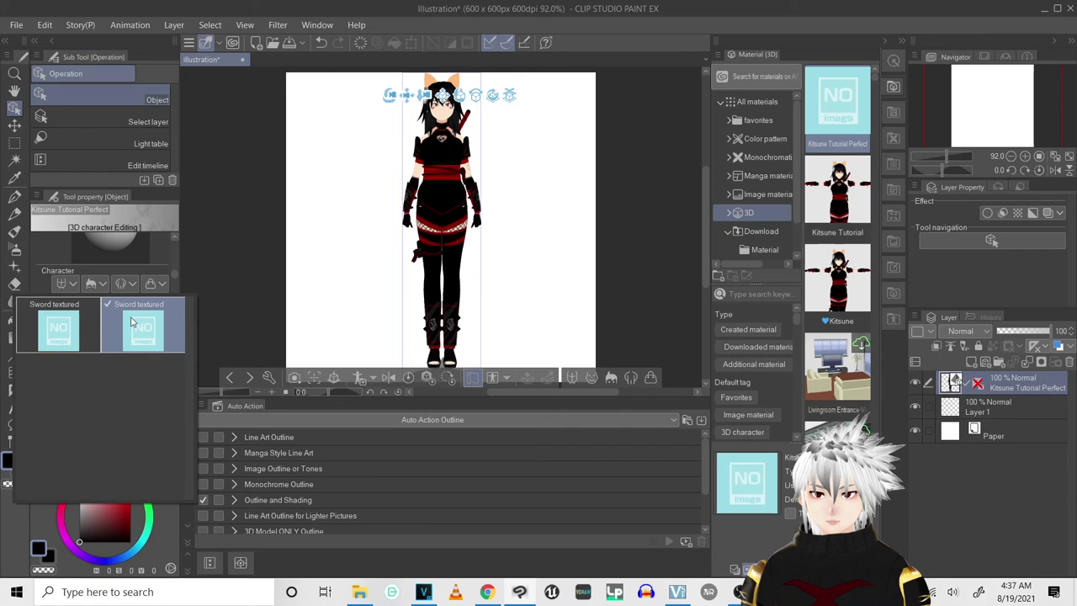
pyautogui.click(92, 335)
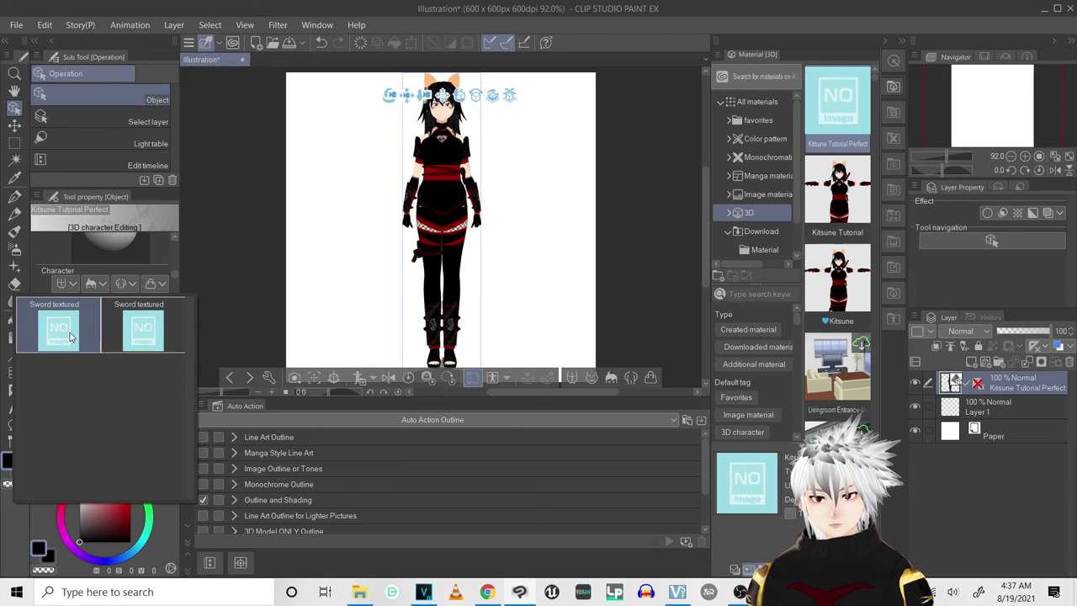
pyautogui.click(42, 251)
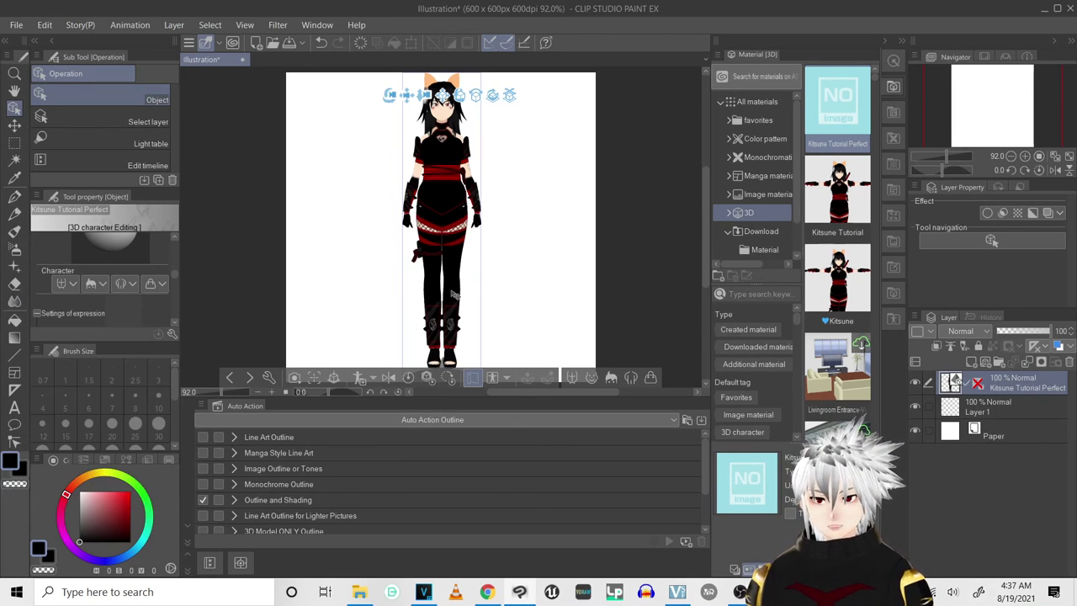
# Apply the 'Run with toes inside' pose from 3D > Pose, toggling physical simulation on and off.
pyautogui.click(729, 213)
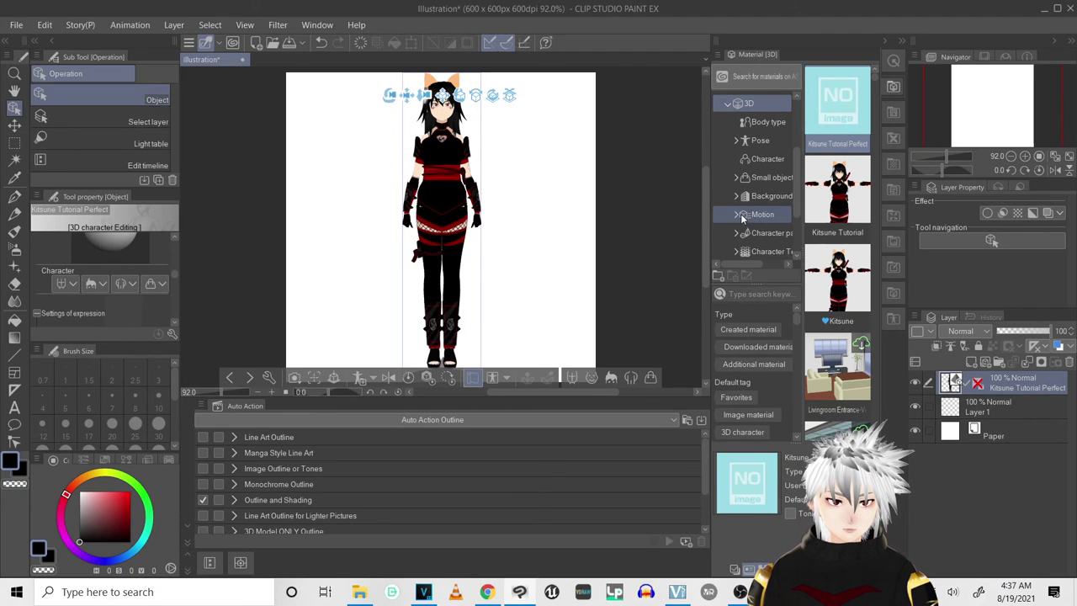
pyautogui.click(764, 159)
pyautogui.click(757, 140)
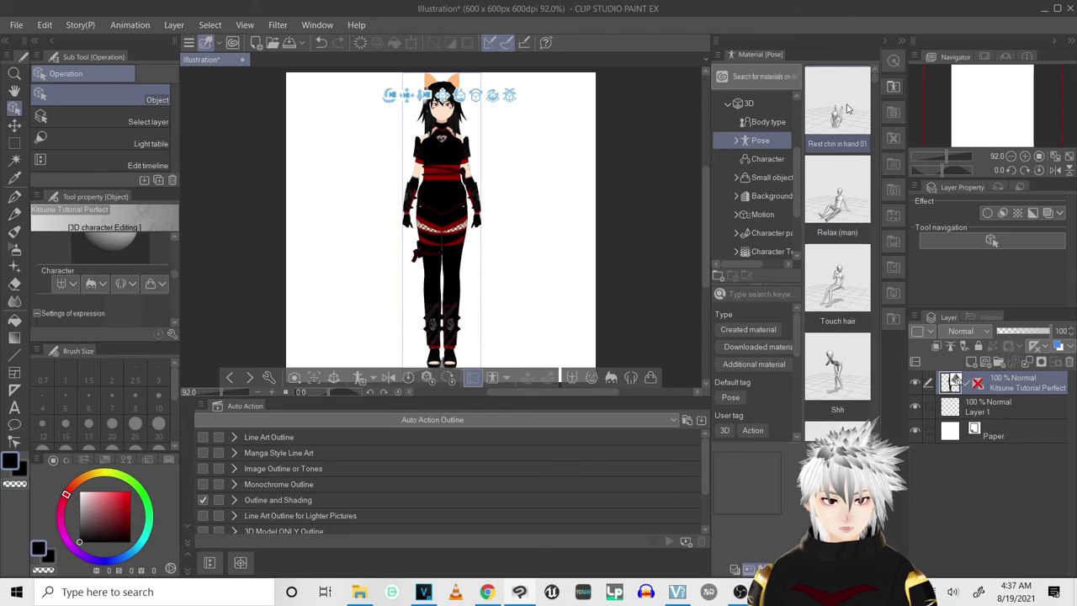
pyautogui.scroll(-10, 845, 361)
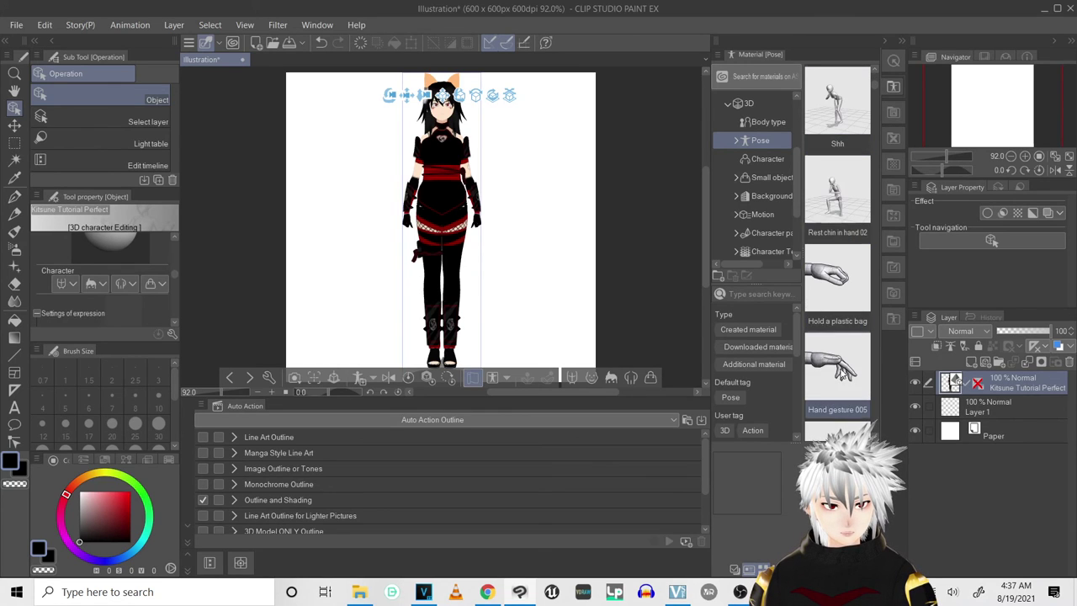
pyautogui.scroll(-10, 846, 366)
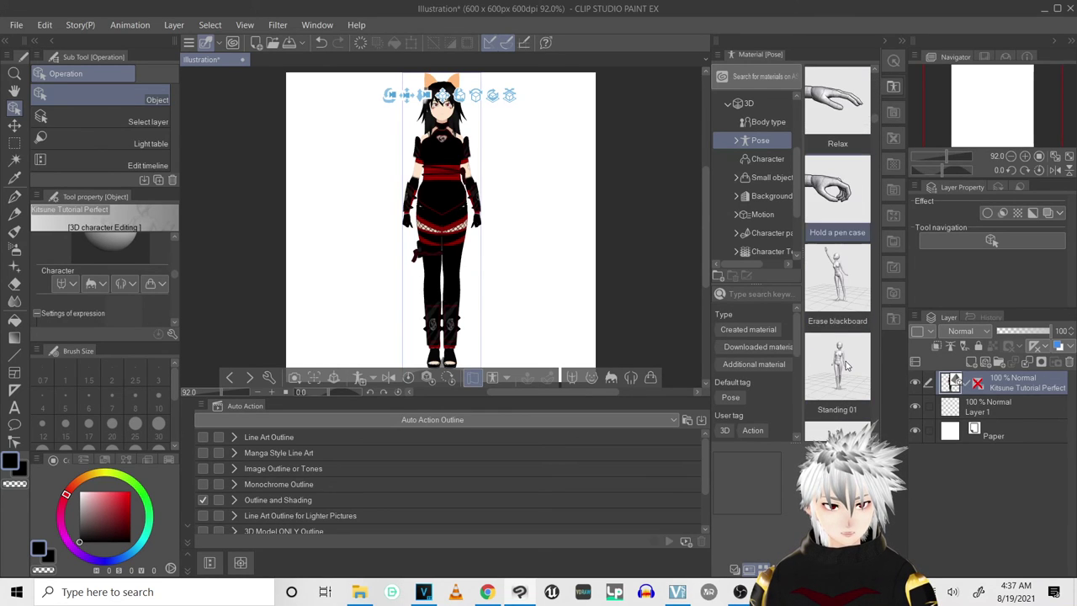
pyautogui.scroll(-5, 847, 367)
pyautogui.moveTo(838, 192); pyautogui.dragTo(446, 179)
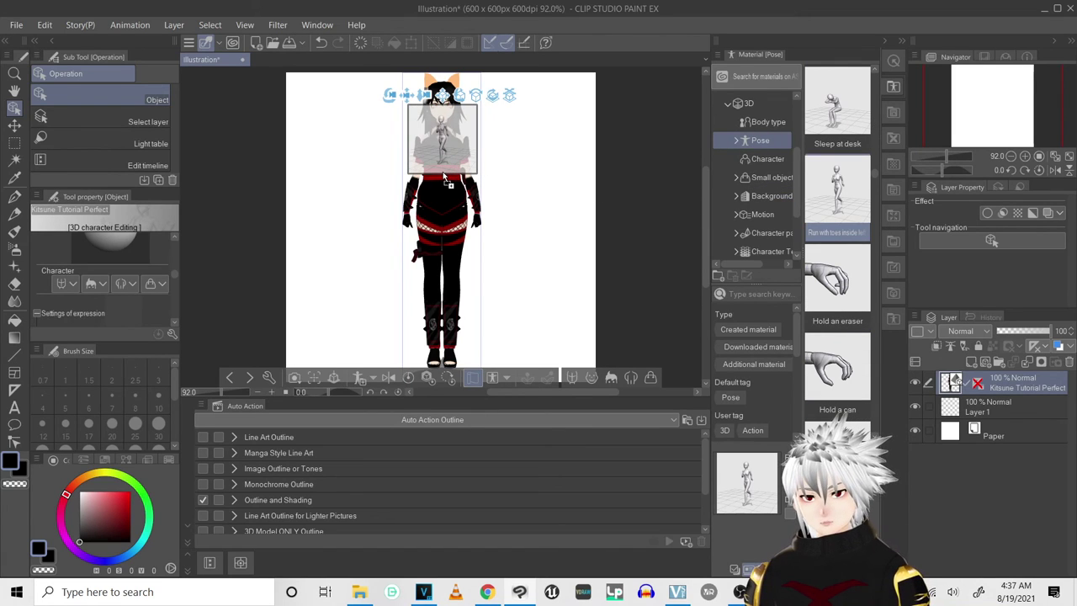
pyautogui.moveTo(446, 178); pyautogui.dragTo(444, 178)
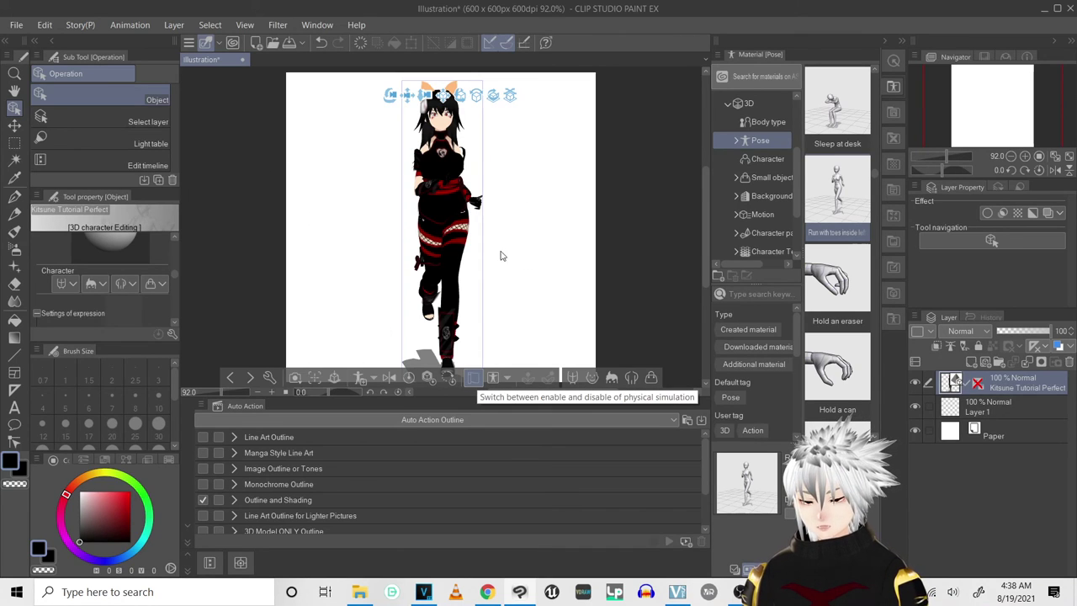
pyautogui.click(474, 379)
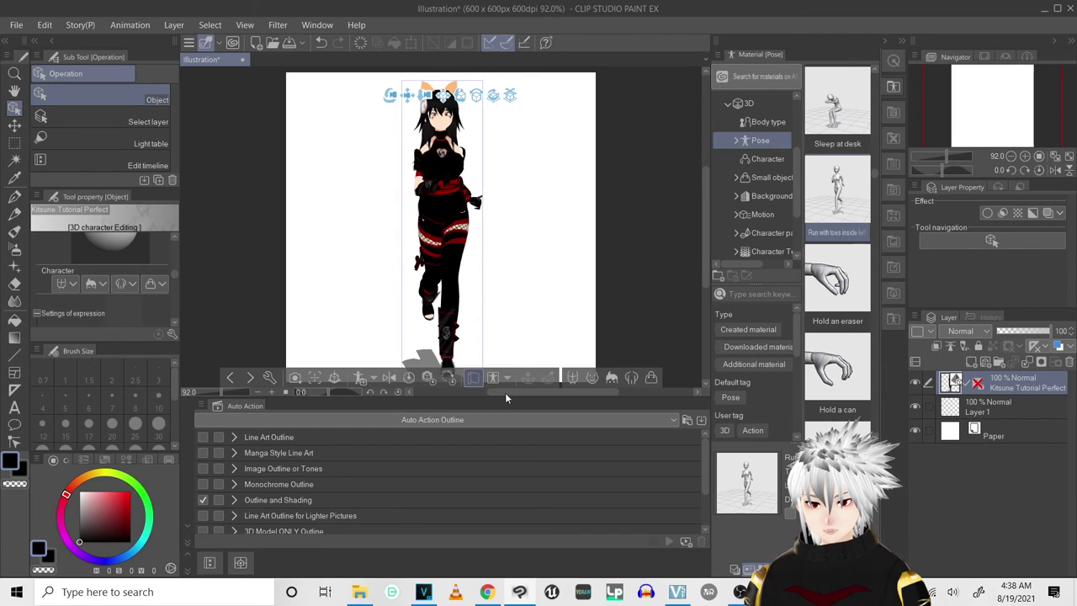
pyautogui.click(473, 378)
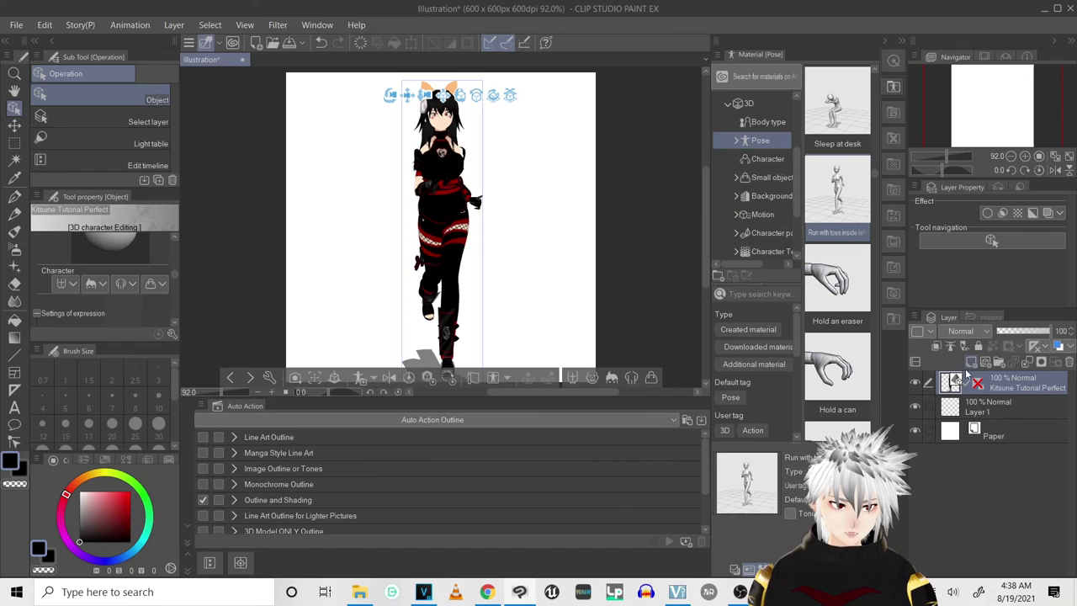
# Add a new layer and drag the Trial 3D character from the favourites folder onto the canvas.
pyautogui.hotkey('ctrl', 'shift', 'n')
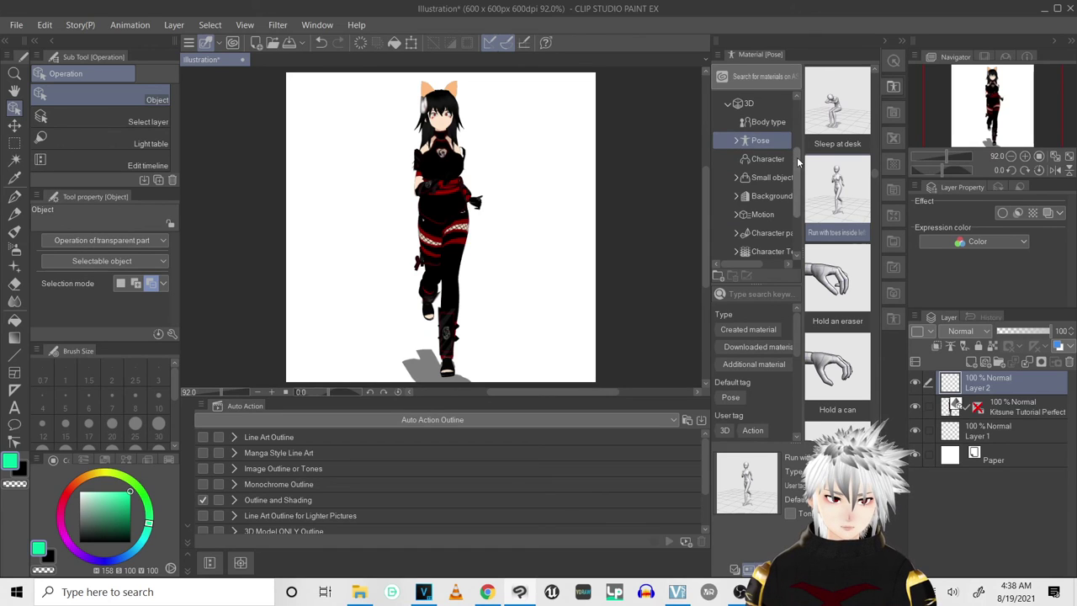
pyautogui.scroll(3, 797, 156)
pyautogui.click(729, 119)
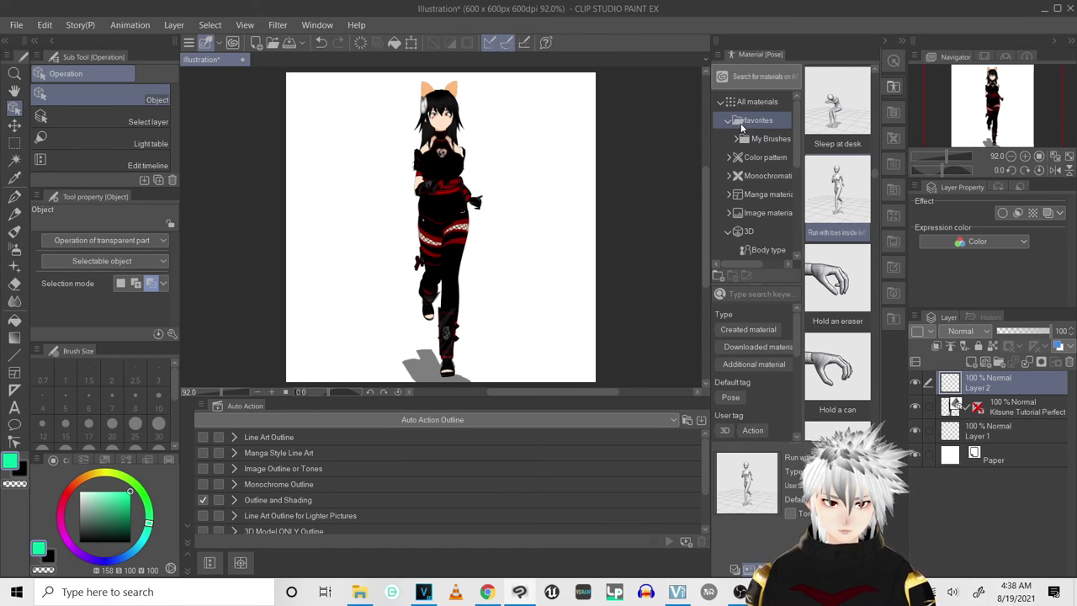
pyautogui.click(740, 122)
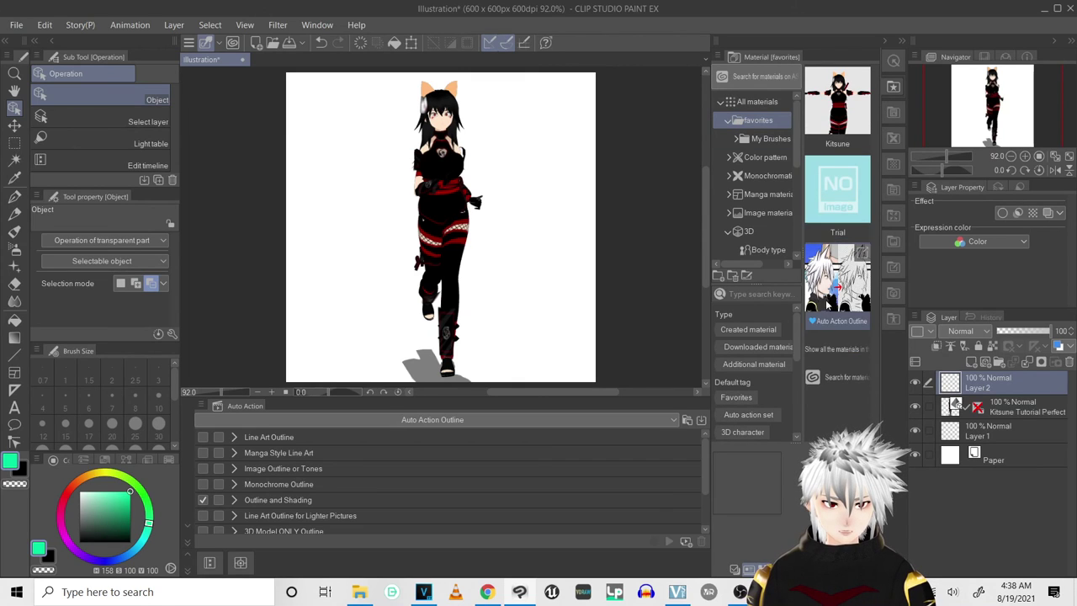
pyautogui.click(839, 202)
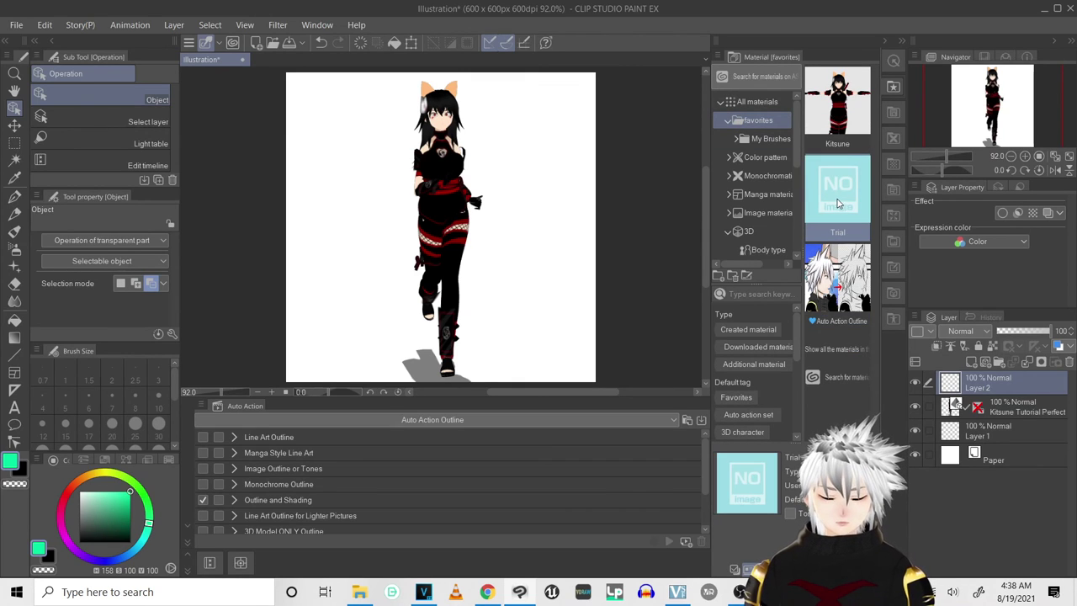
pyautogui.moveTo(837, 202); pyautogui.dragTo(522, 192)
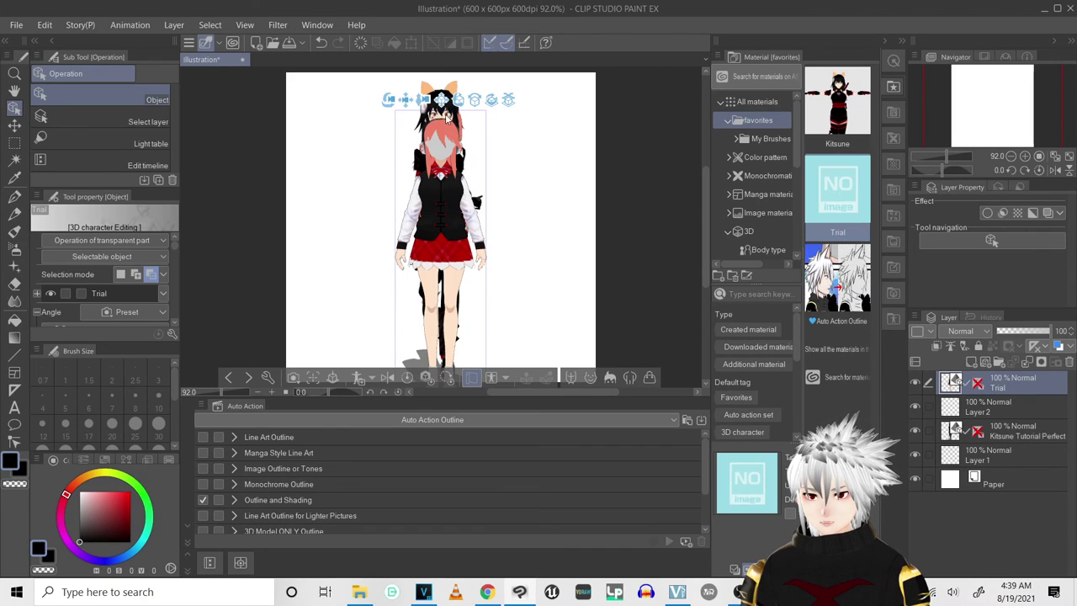
pyautogui.click(446, 157)
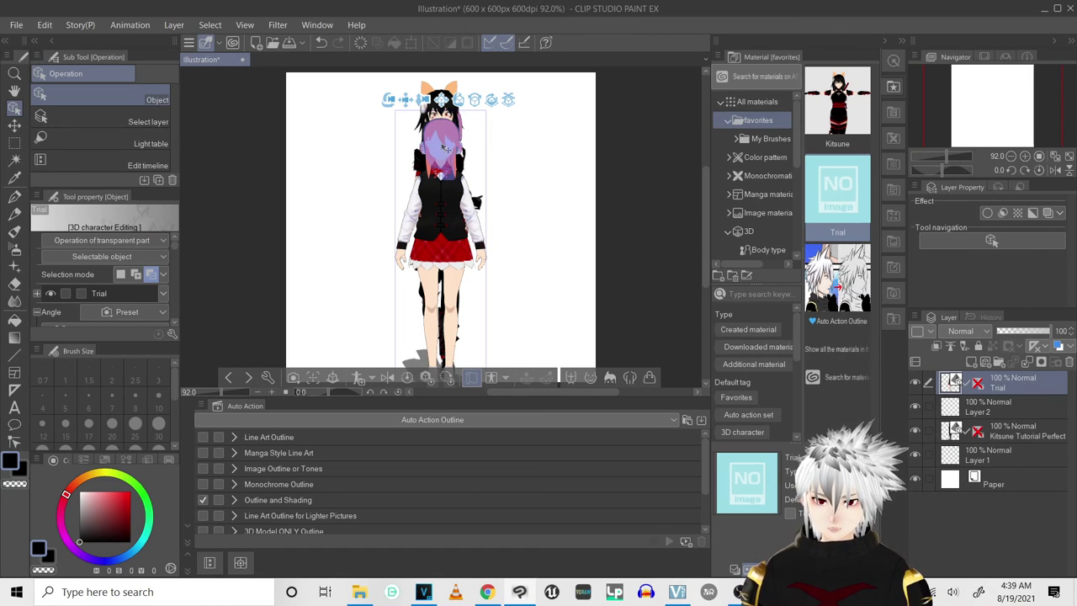
# Delete the Trial 3D layer via Delete Layer, then return to the CLIP STUDIO launcher.
pyautogui.click(449, 151)
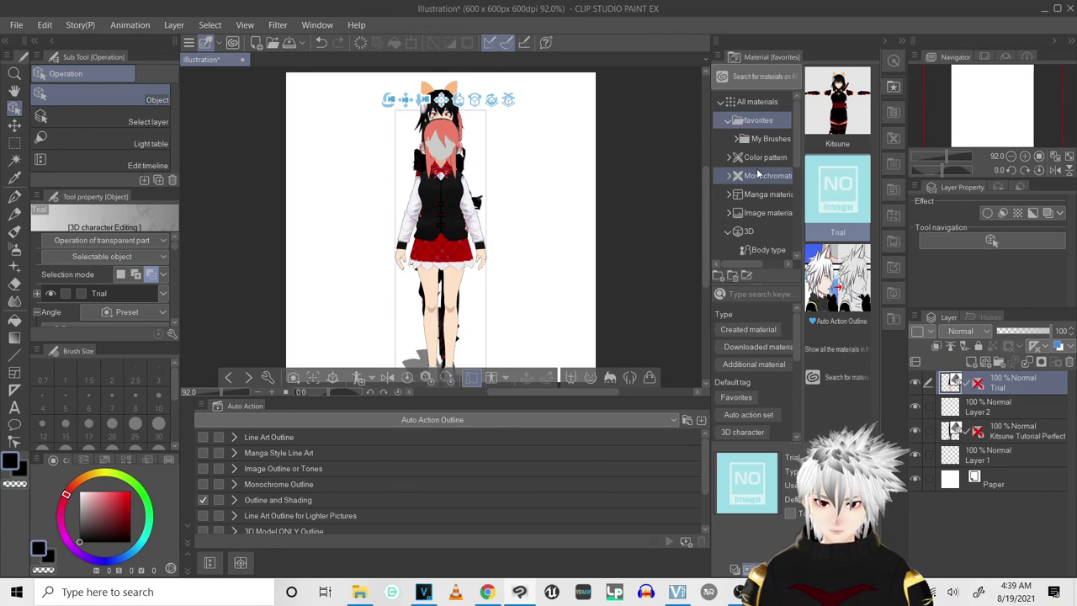
pyautogui.rightClick(1028, 376)
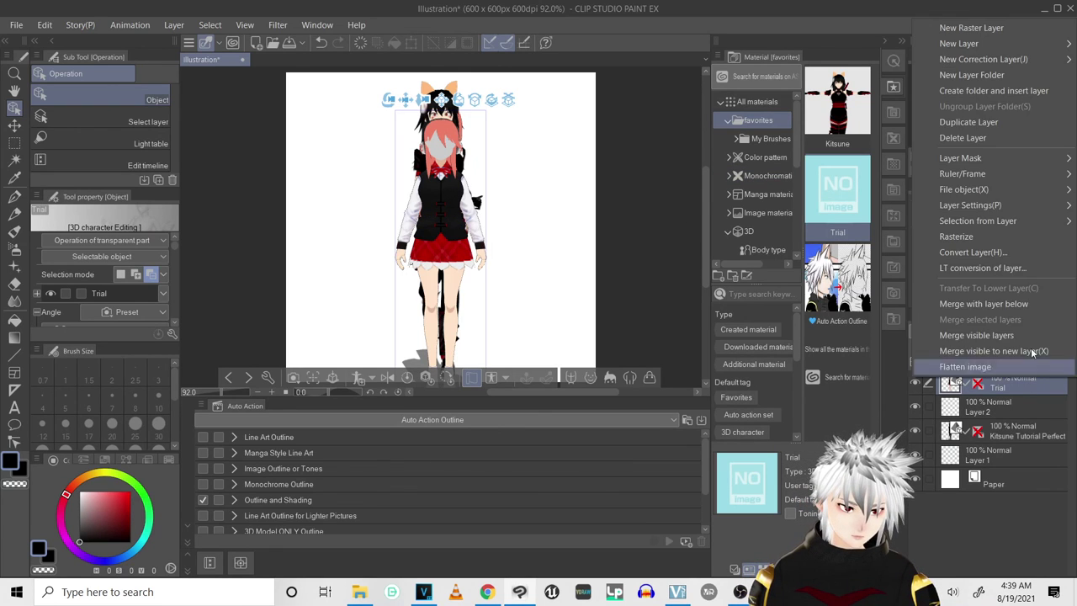
pyautogui.click(977, 139)
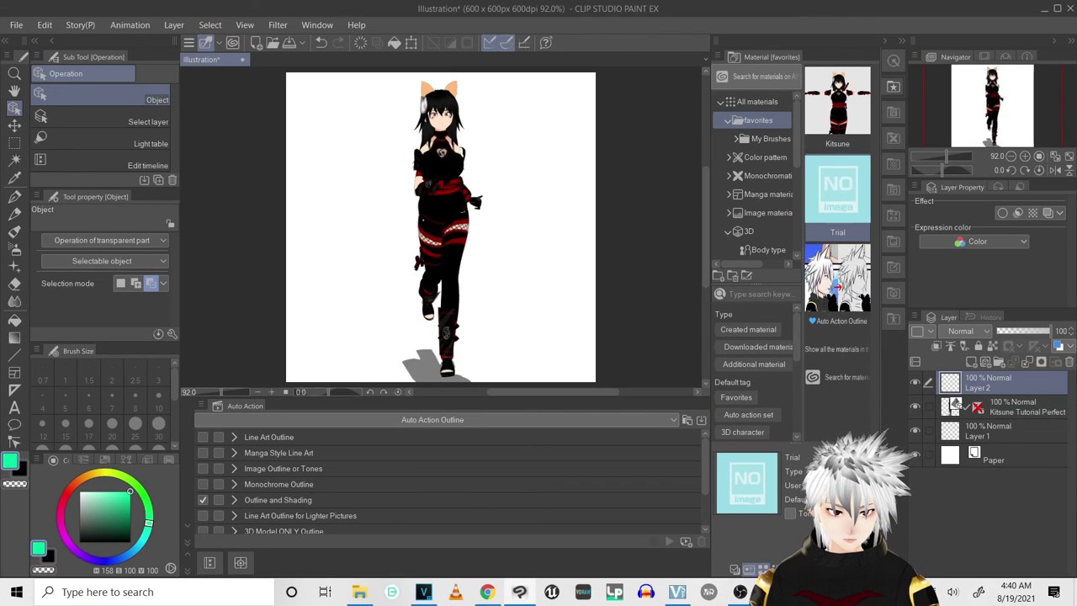
pyautogui.click(740, 592)
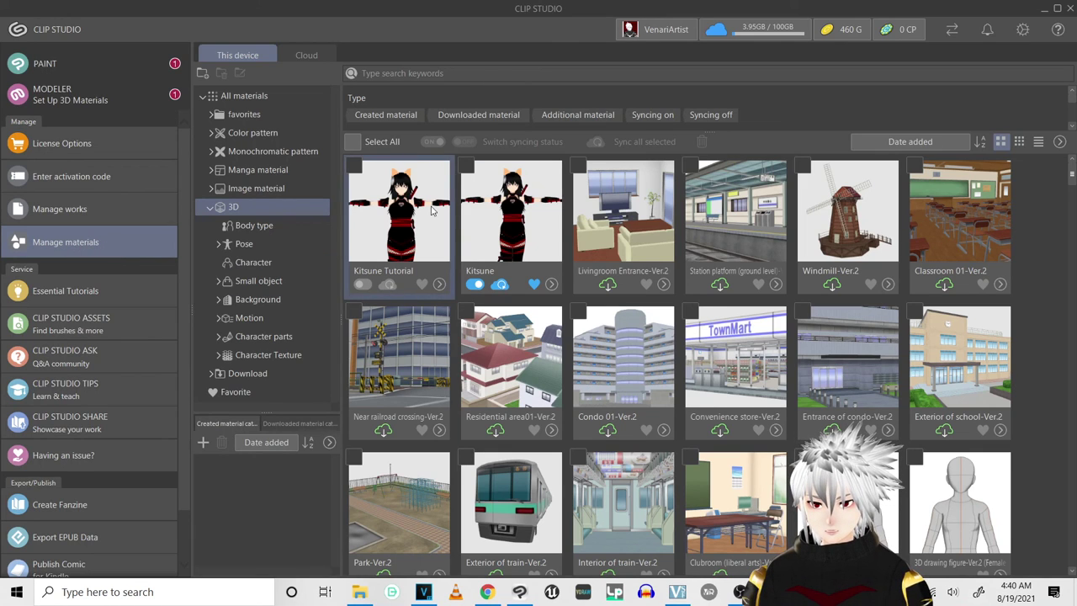
# Turn on cloud sync for Kitsune Tutorial and mark it as a favourite.
pyautogui.click(363, 286)
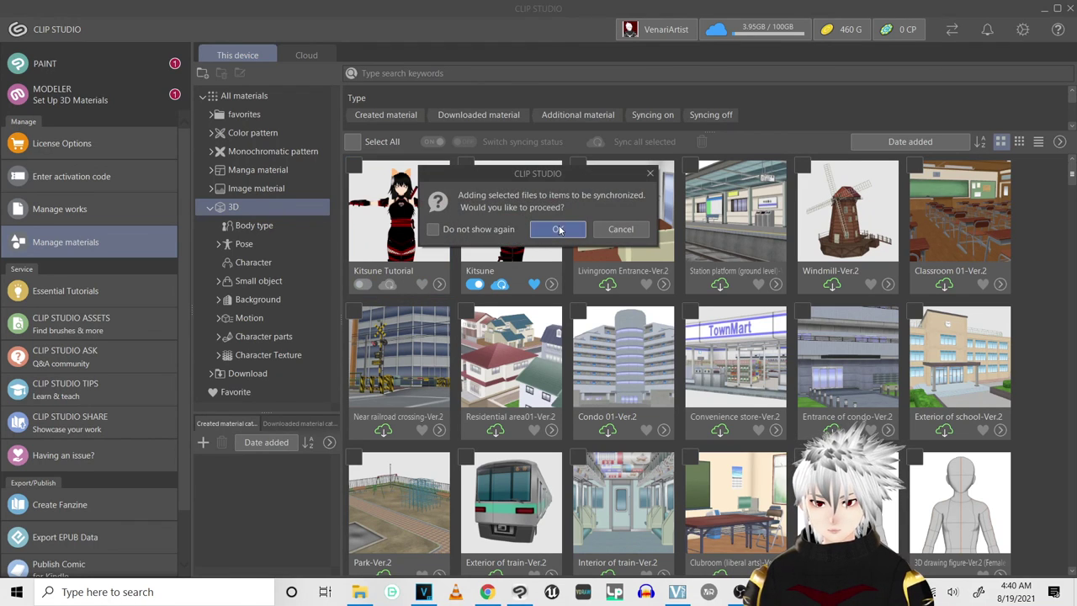
pyautogui.click(558, 230)
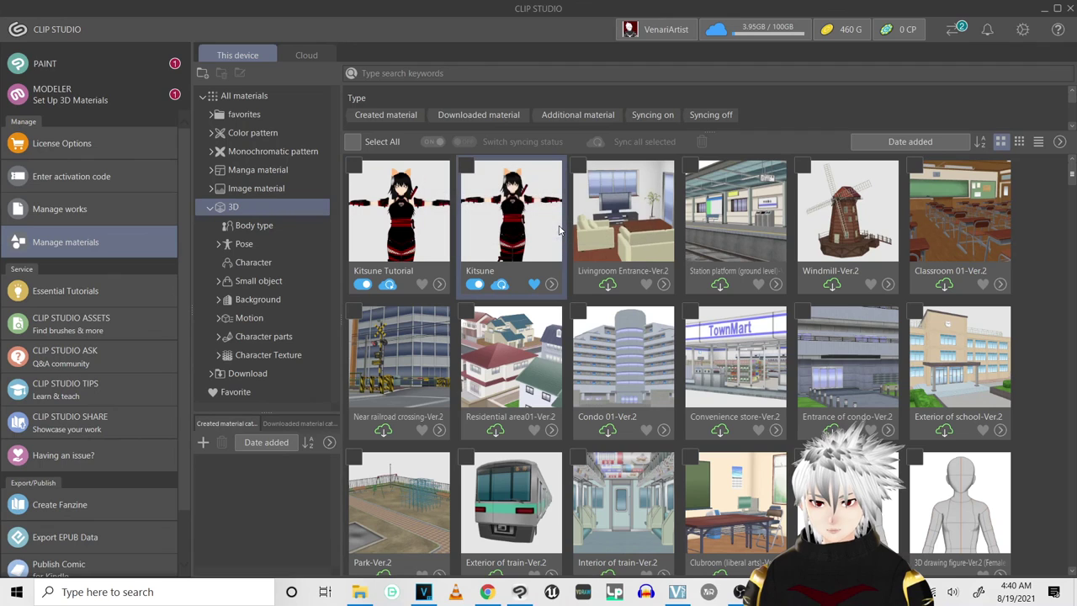
pyautogui.click(423, 285)
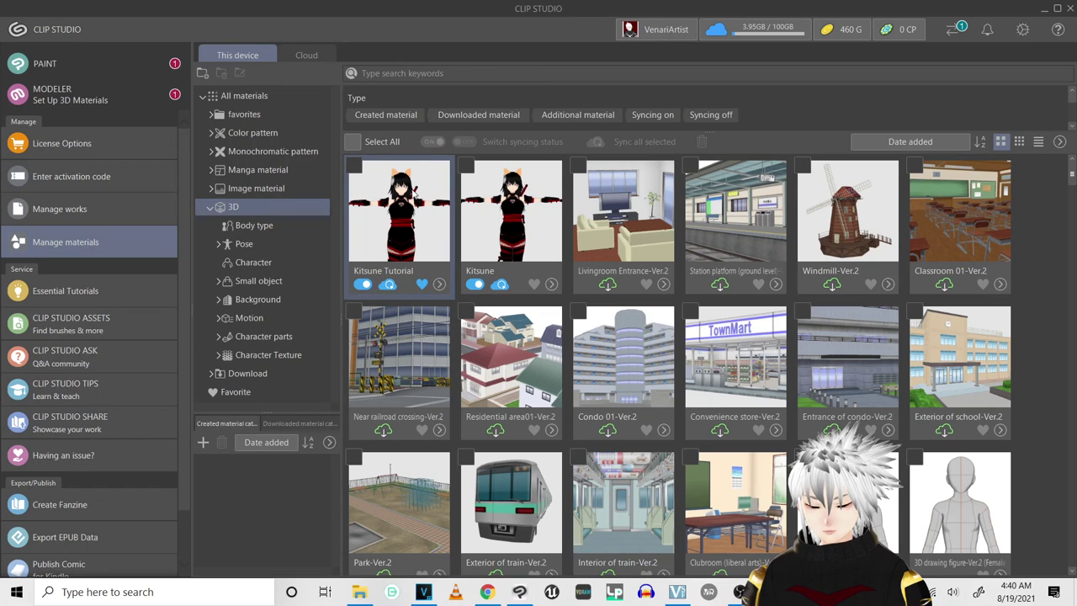
# Sync Kitsune Tutorial now, clear finished transfers, and view the cloud materials list.
pyautogui.click(439, 284)
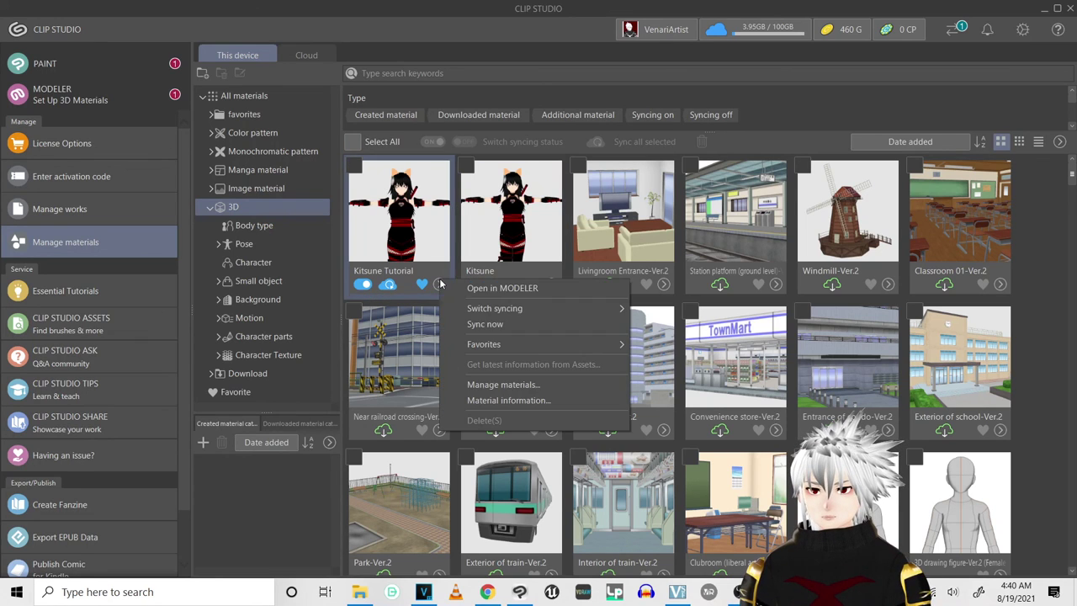
pyautogui.click(501, 324)
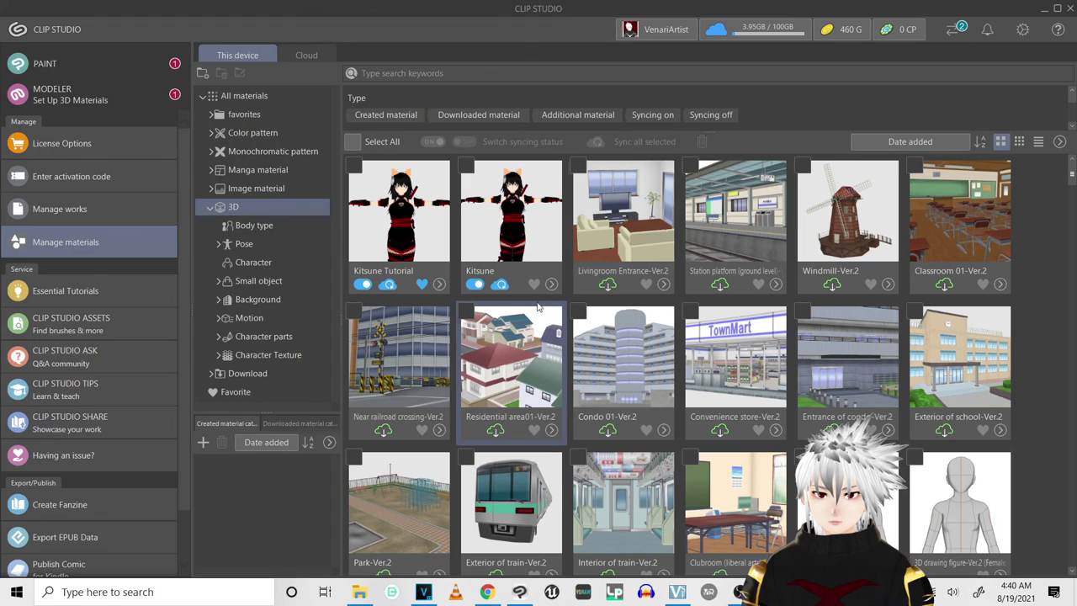
pyautogui.click(953, 31)
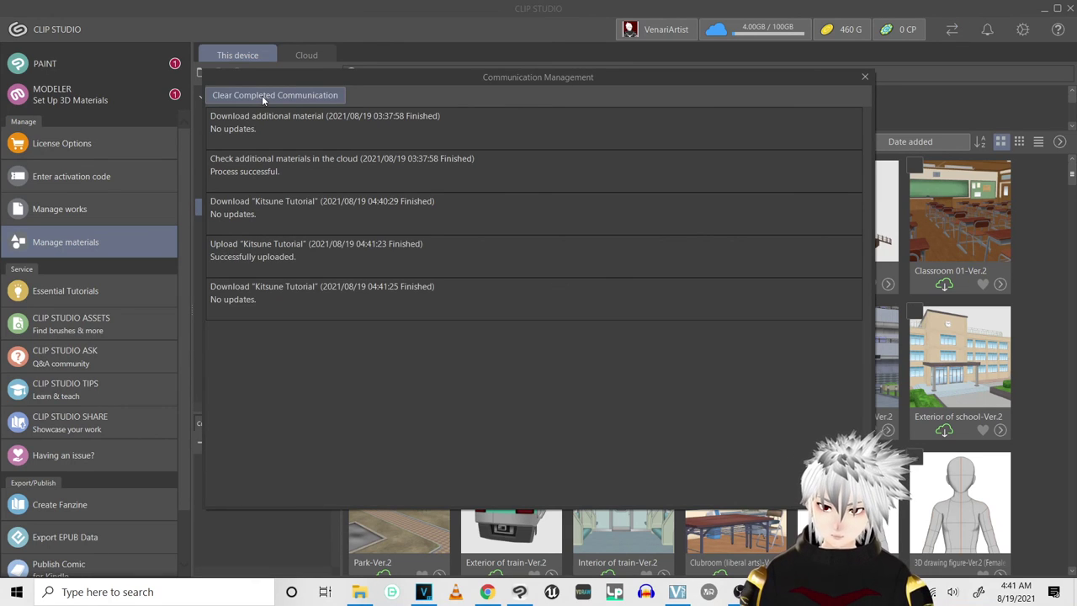
pyautogui.click(276, 99)
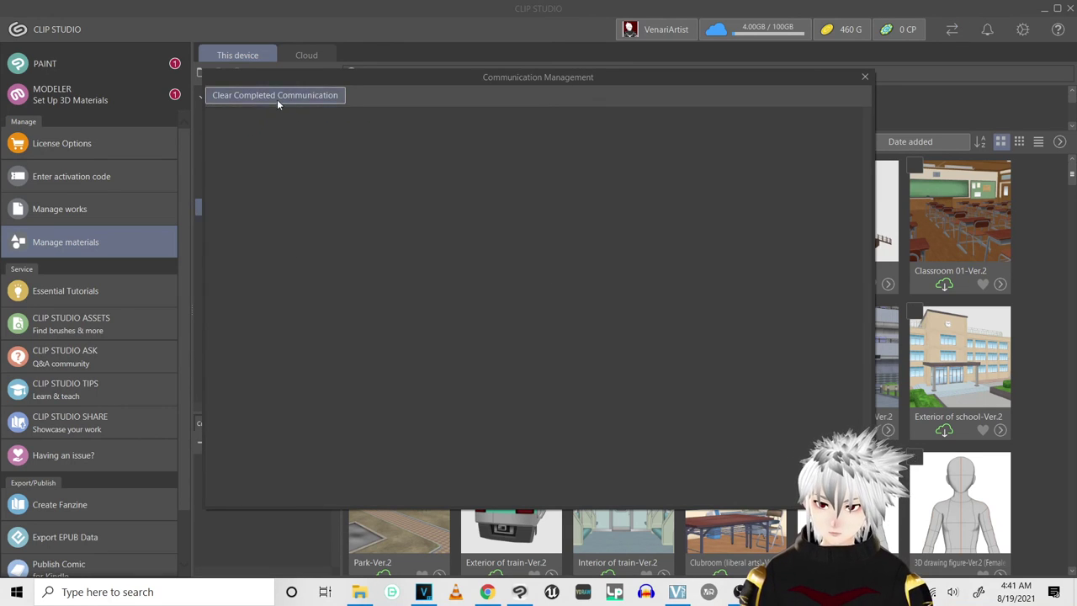
pyautogui.click(866, 77)
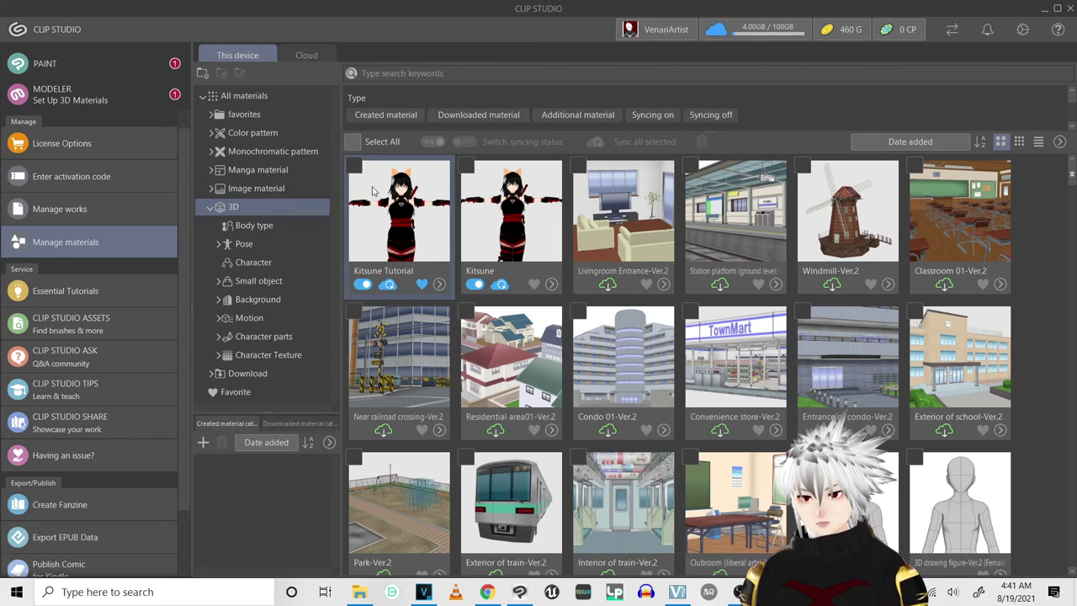
pyautogui.click(311, 55)
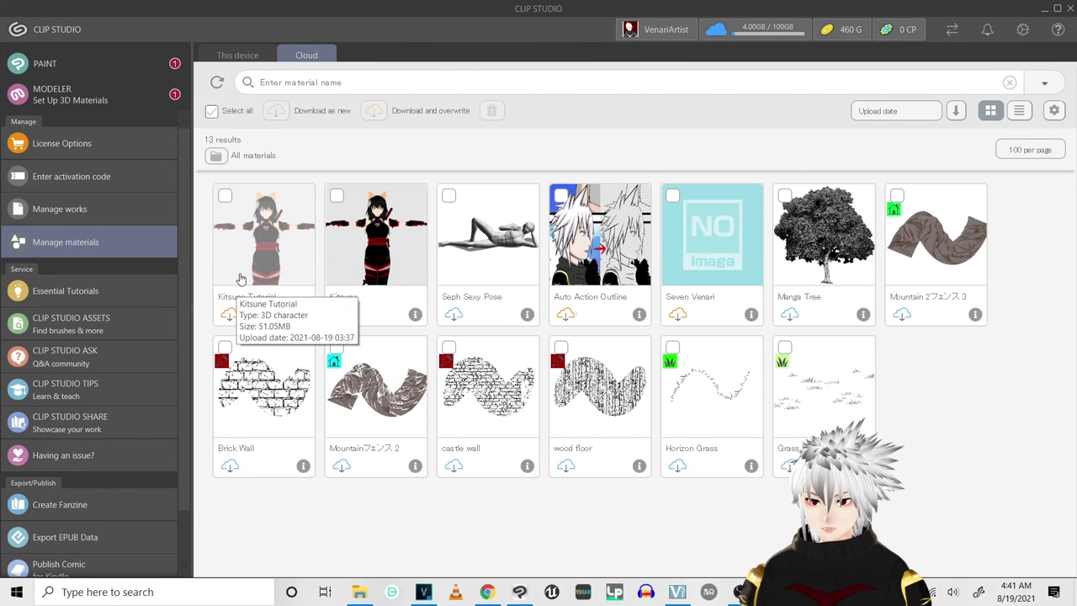
# Confirm Kitsune Tutorial is among the 13 cloud materials, then go to CLIP STUDIO ASSETS.
pyautogui.click(231, 316)
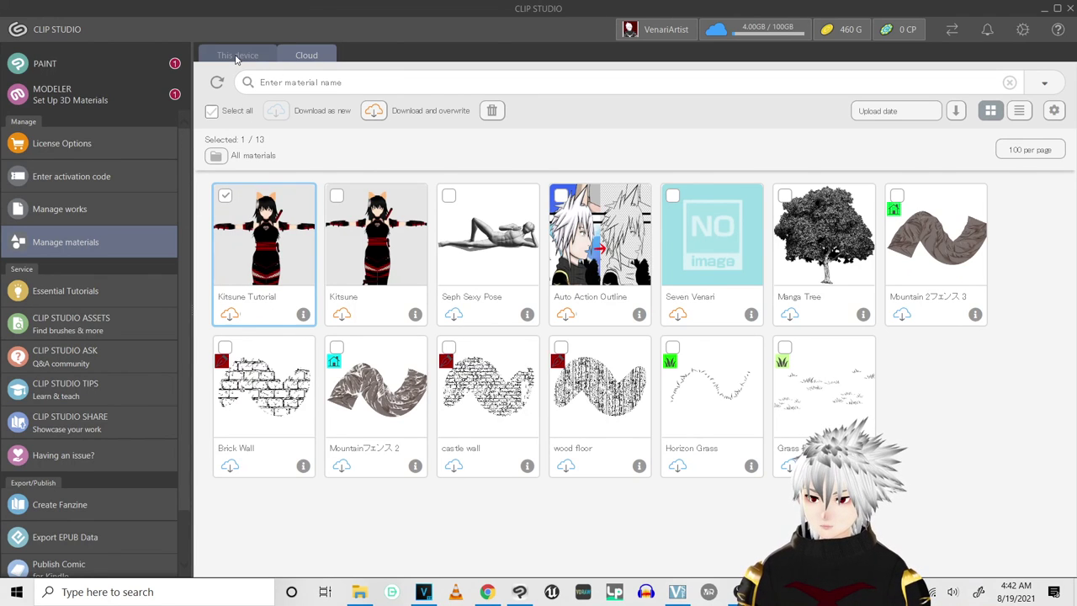
pyautogui.click(62, 326)
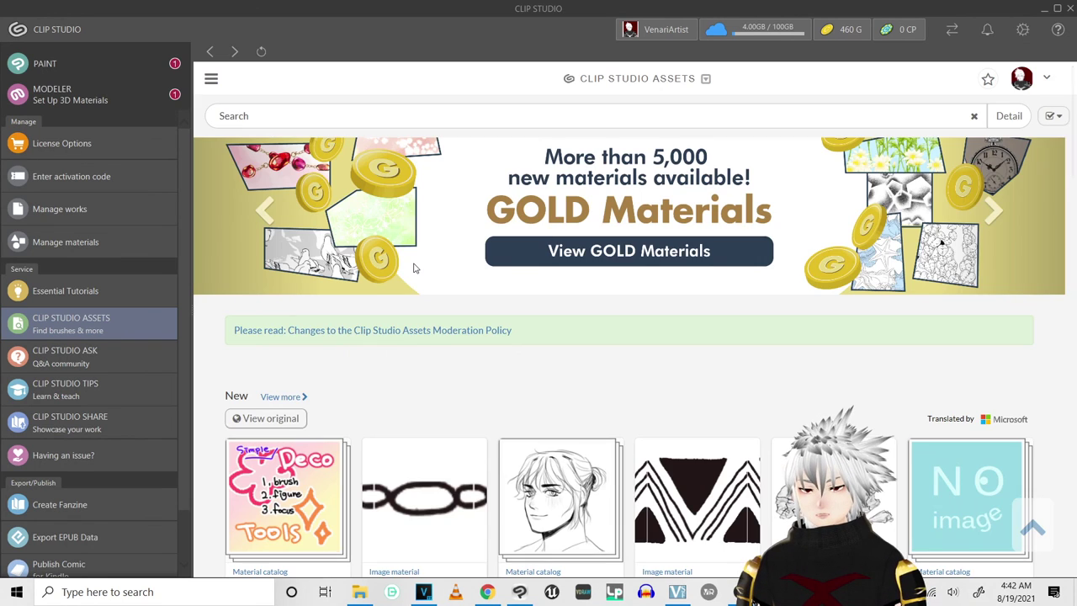
# Search the asset store for 'pose' and download the free Floating 6 pose.
pyautogui.click(446, 117)
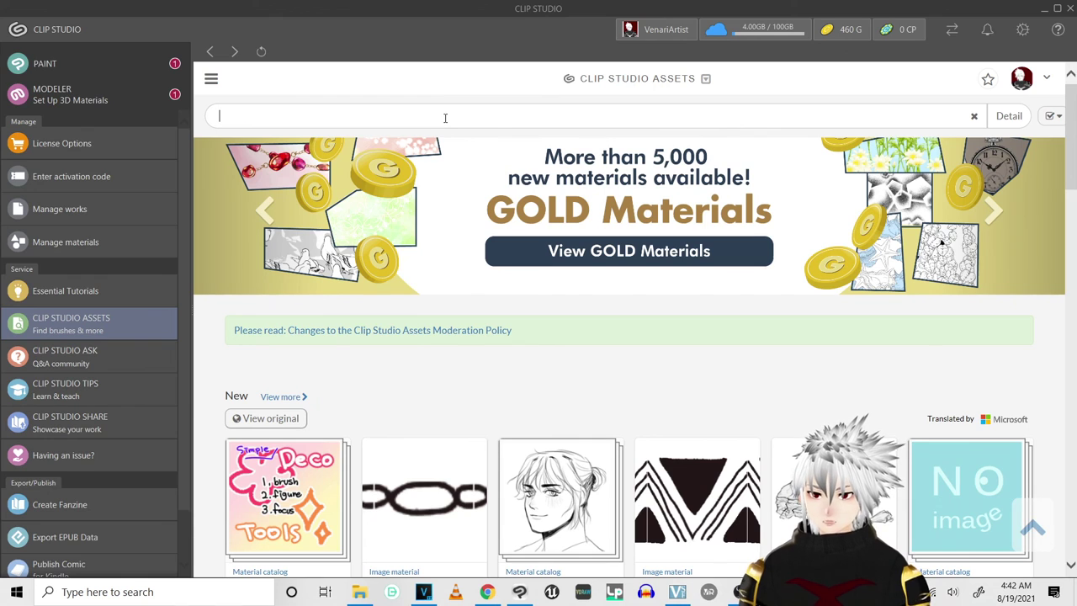
pyautogui.write('pose')
pyautogui.press('Return')
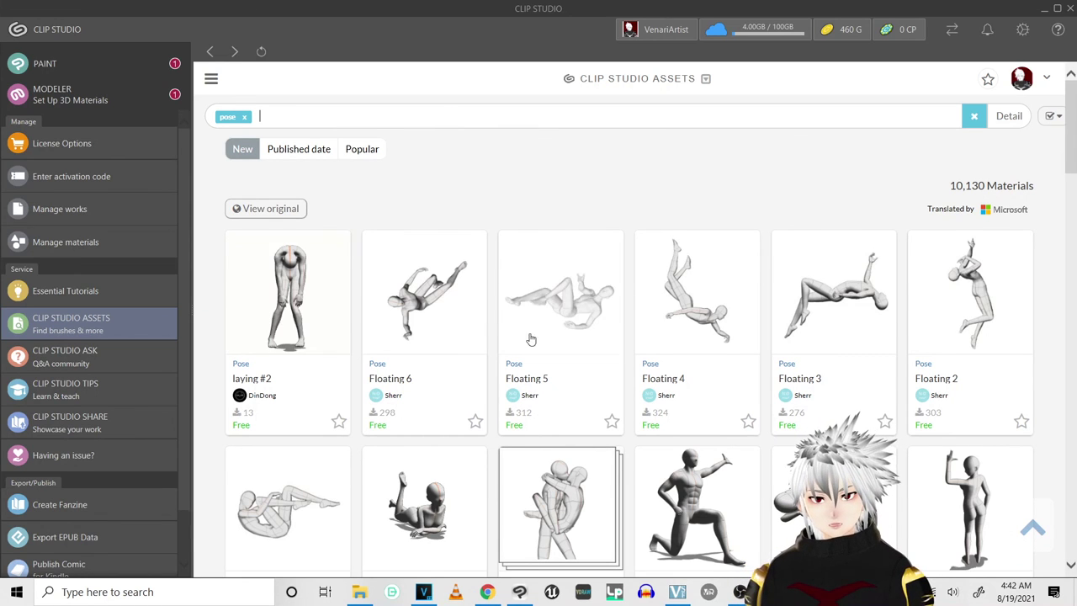
pyautogui.click(454, 312)
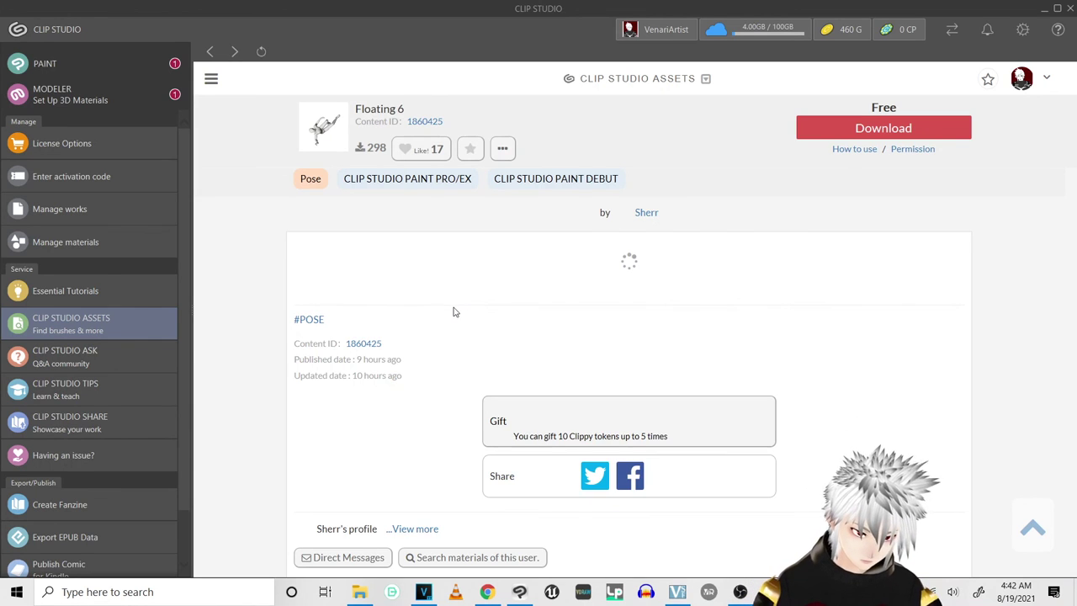
pyautogui.click(849, 130)
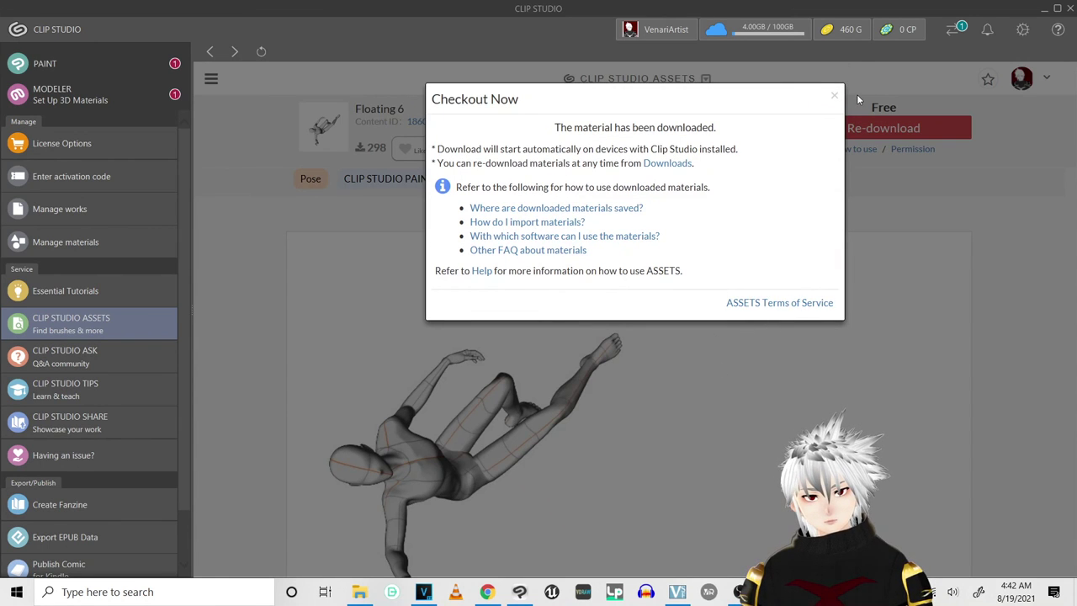
pyautogui.click(836, 100)
pyautogui.click(951, 30)
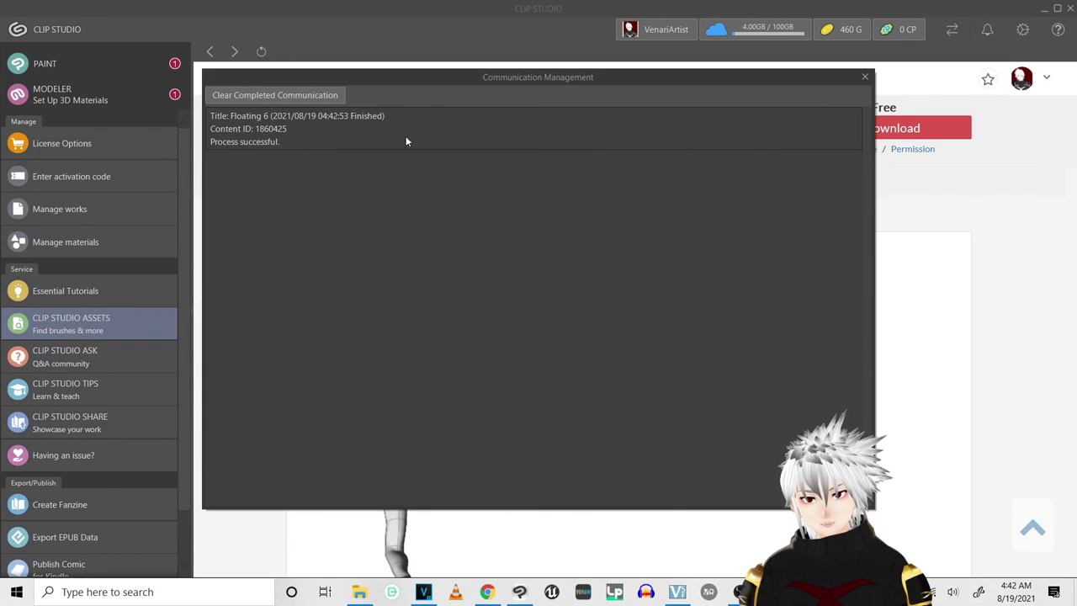
pyautogui.press('Escape')
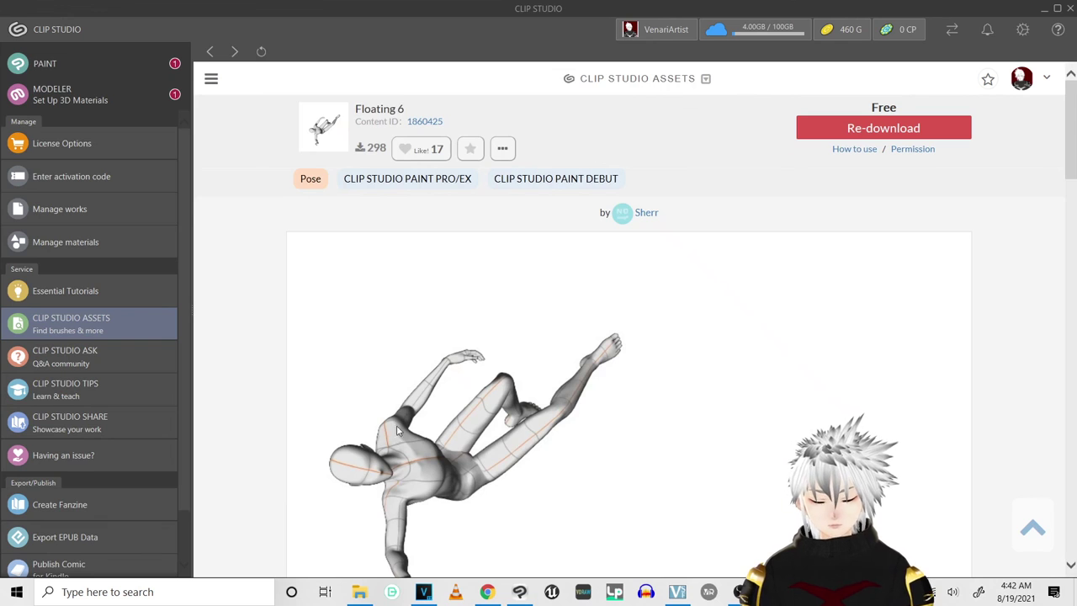
# Return to Clip Studio Paint and open the Download materials folder.
pyautogui.click(519, 592)
pyautogui.scroll(-3, 740, 203)
pyautogui.scroll(-3, 741, 204)
pyautogui.click(761, 194)
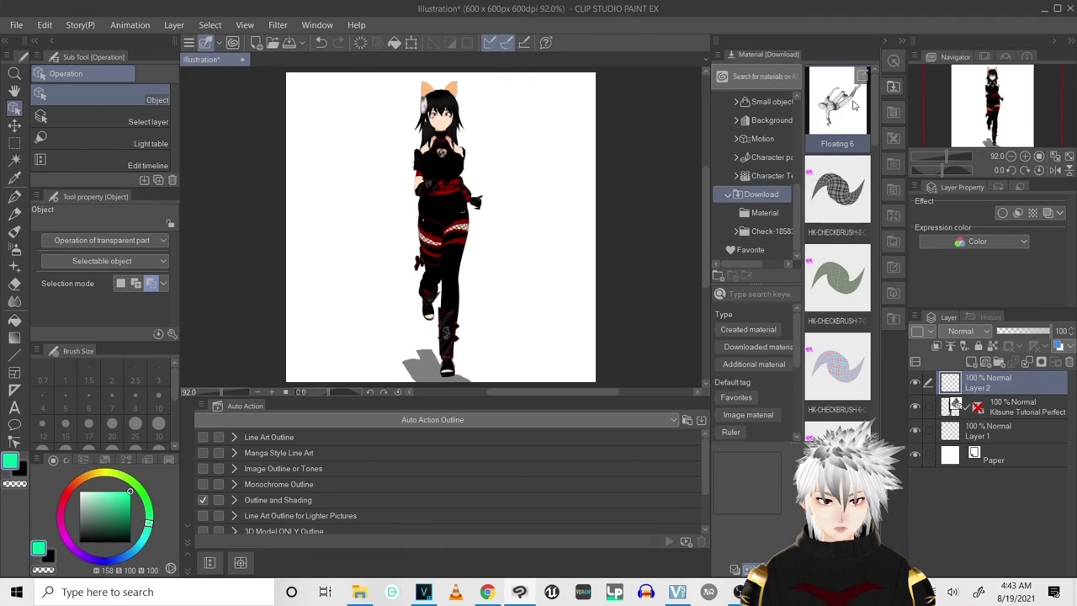
# Apply Floating 6 to the Kitsune Tutorial Perfect 3D layer and bend the character's legs.
pyautogui.click(845, 105)
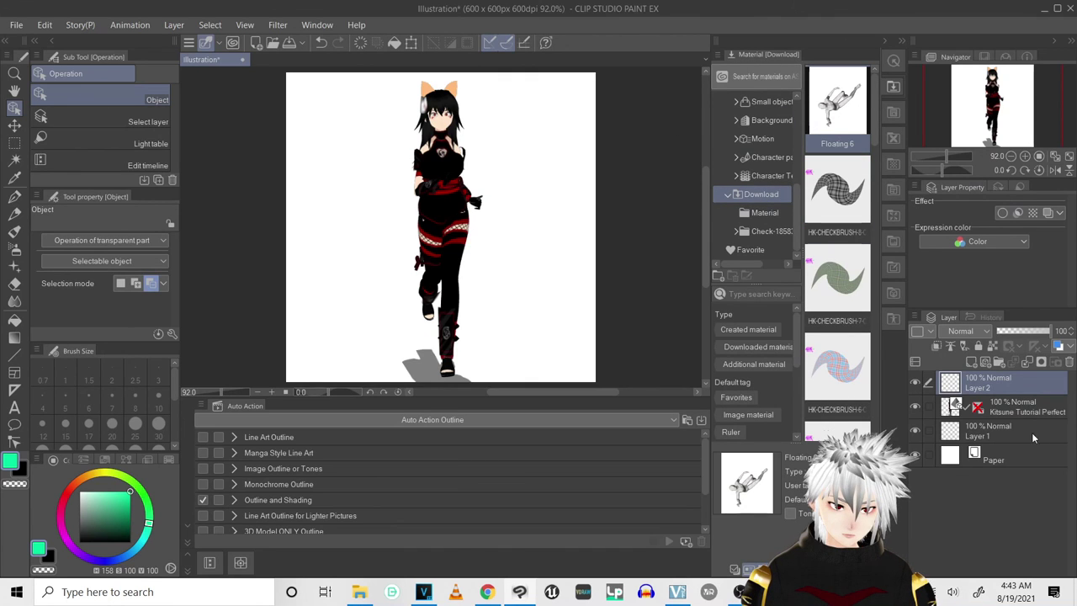
pyautogui.click(989, 407)
pyautogui.moveTo(837, 105); pyautogui.dragTo(438, 192)
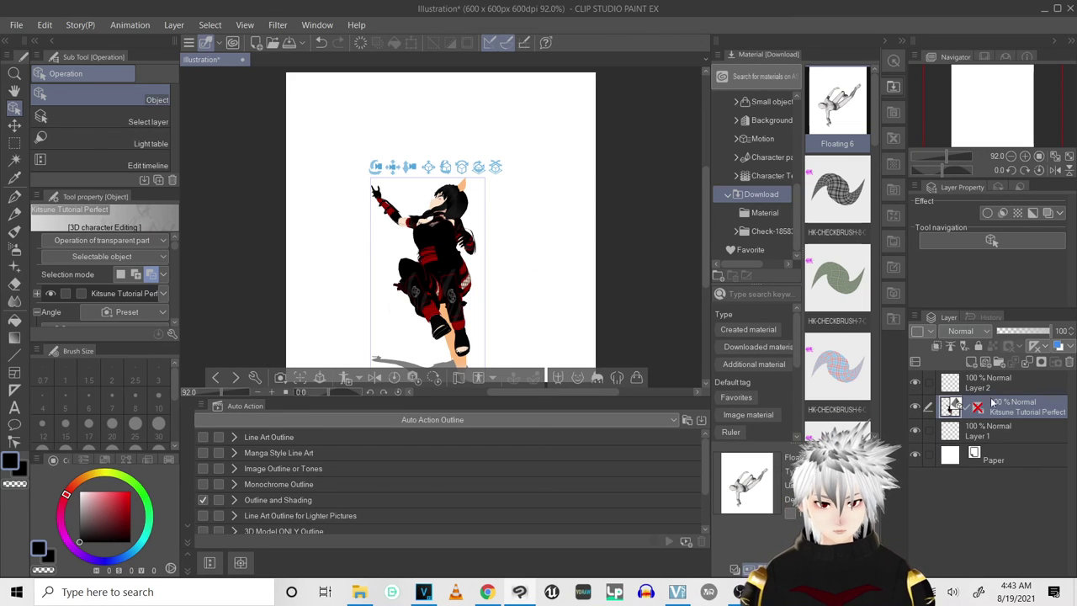
pyautogui.moveTo(363, 335); pyautogui.dragTo(387, 326)
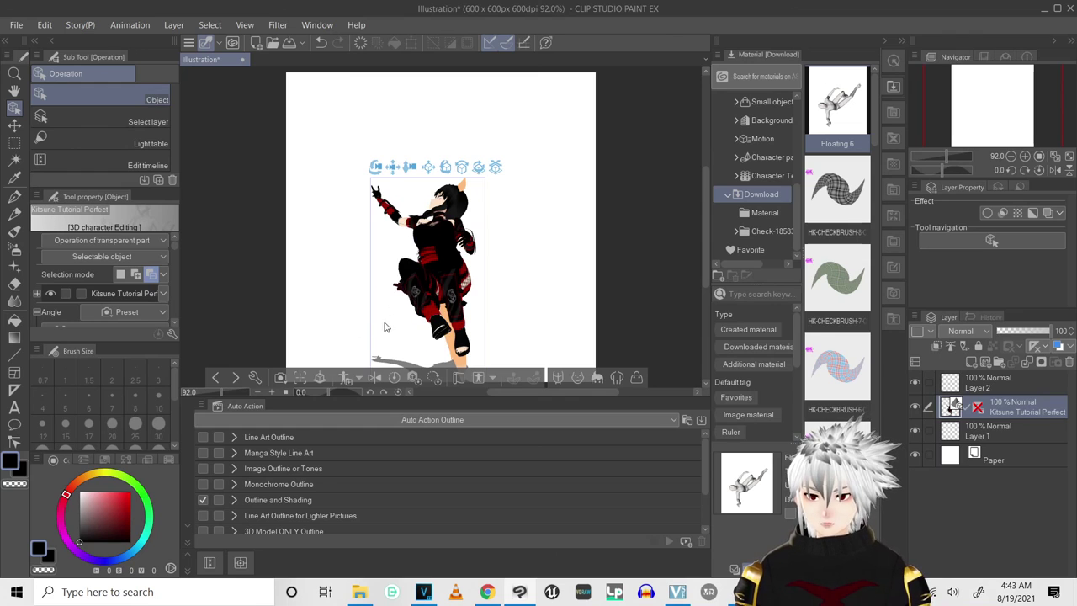